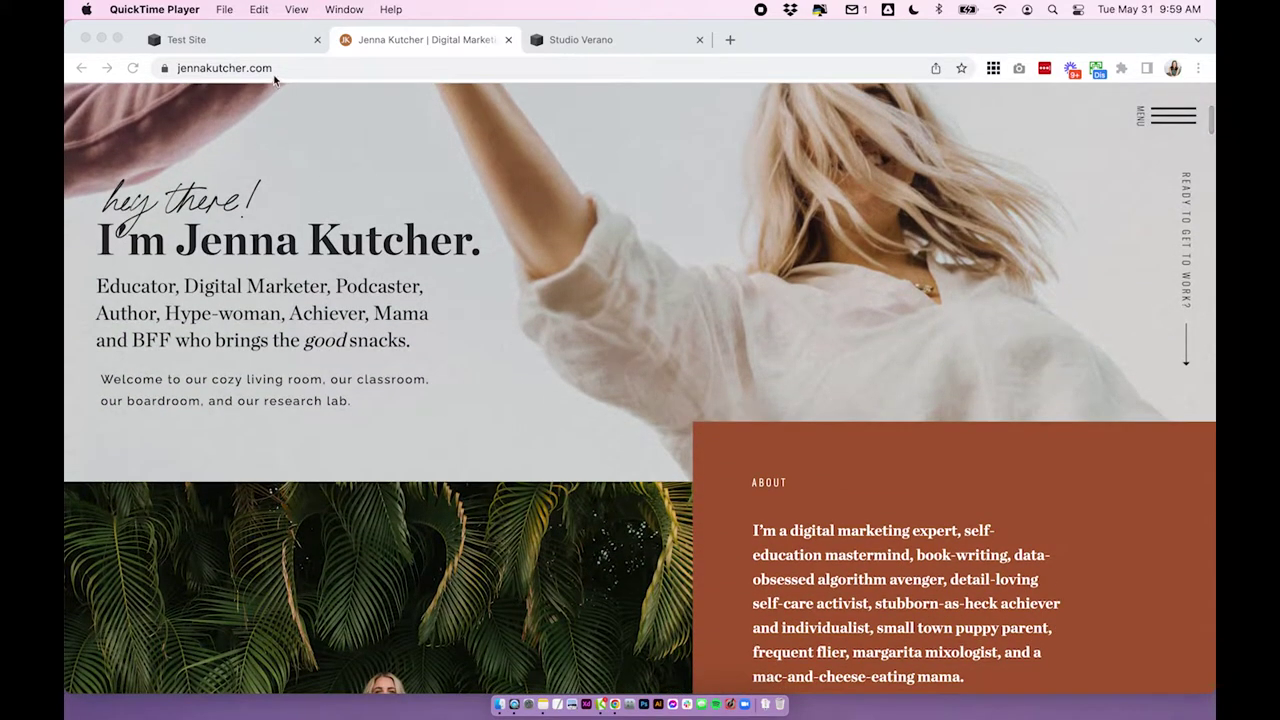
# - Examine the "You might have seen me on" logo section of the jennakutcher.com home page
pyautogui.scroll(-15, 547, 330)
pyautogui.scroll(-10, 547, 330)
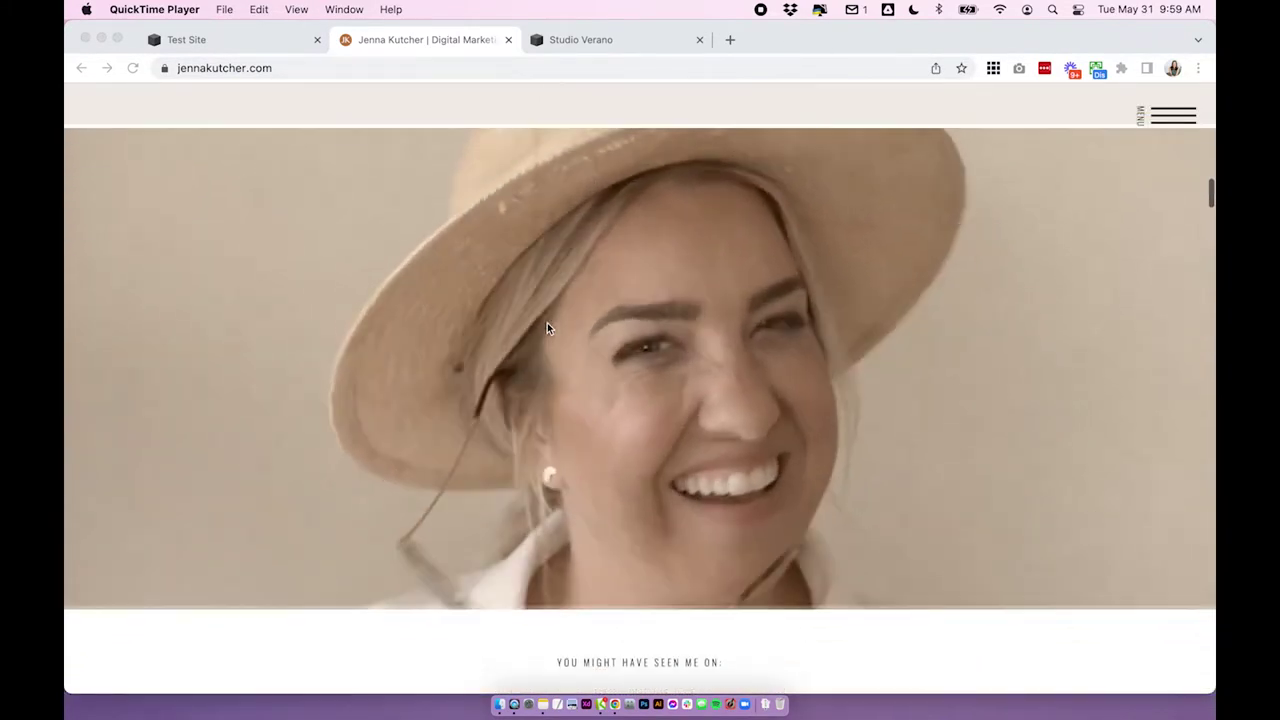
pyautogui.click(632, 320)
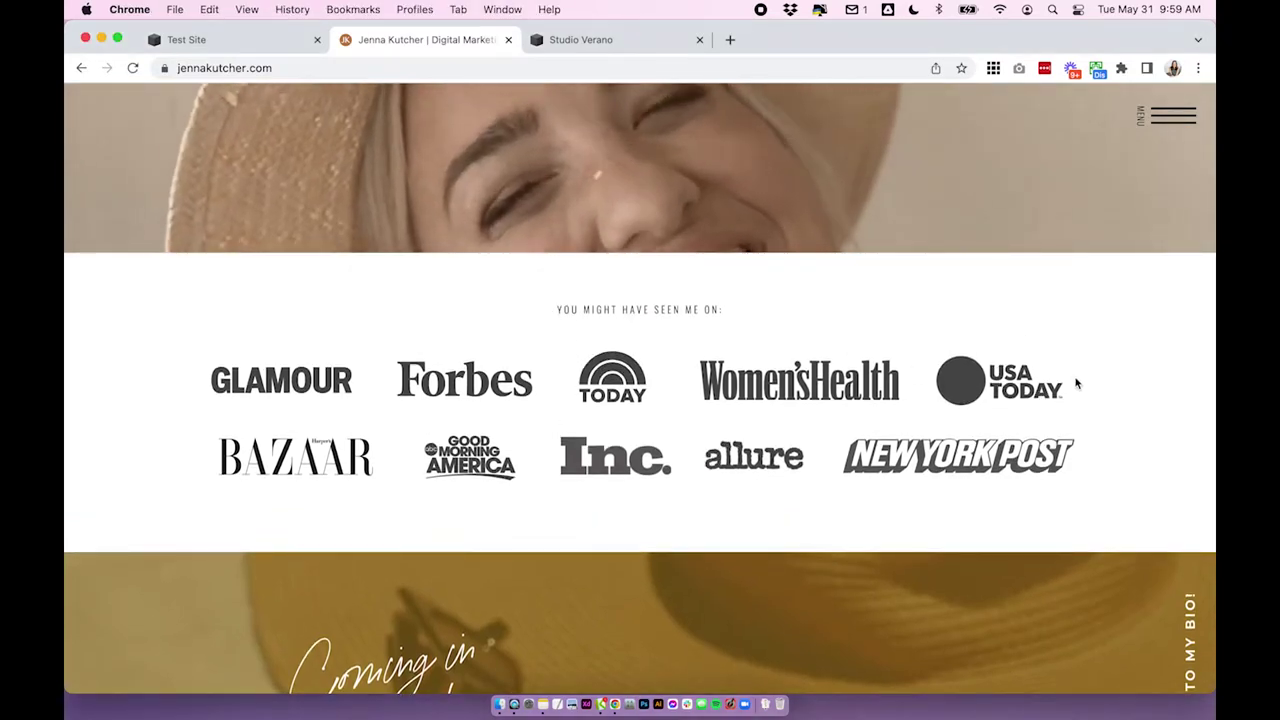
pyautogui.moveTo(556, 310); pyautogui.dragTo(737, 309)
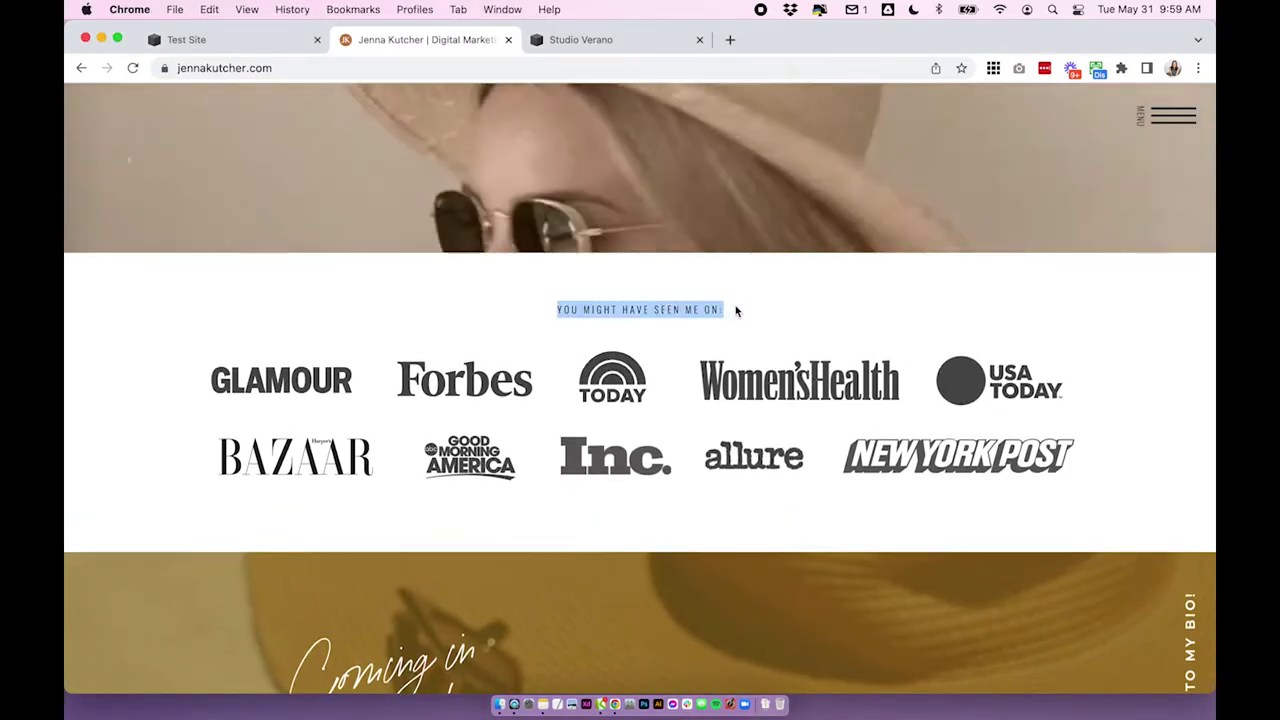
pyautogui.click(737, 309)
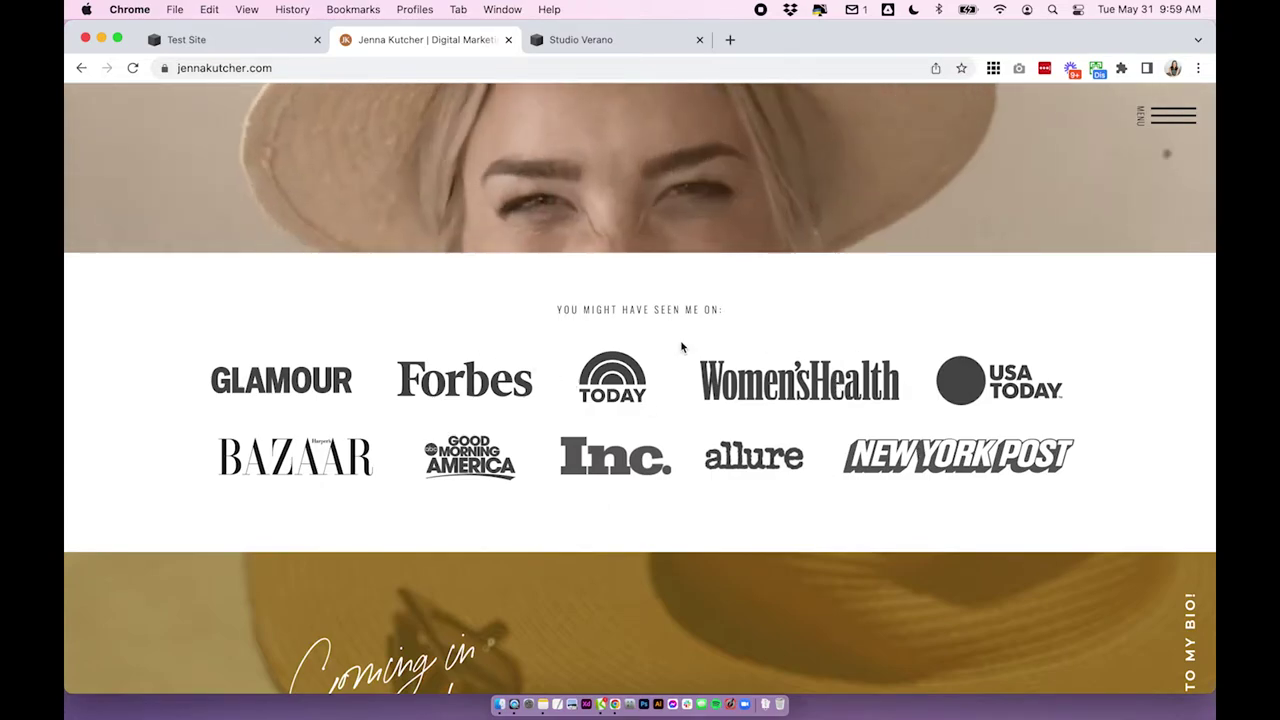
# - Switch to the Studio Verano template site and examine its "As Seen On" section below the intro banner
pyautogui.click(563, 40)
pyautogui.scroll(5, 724, 275)
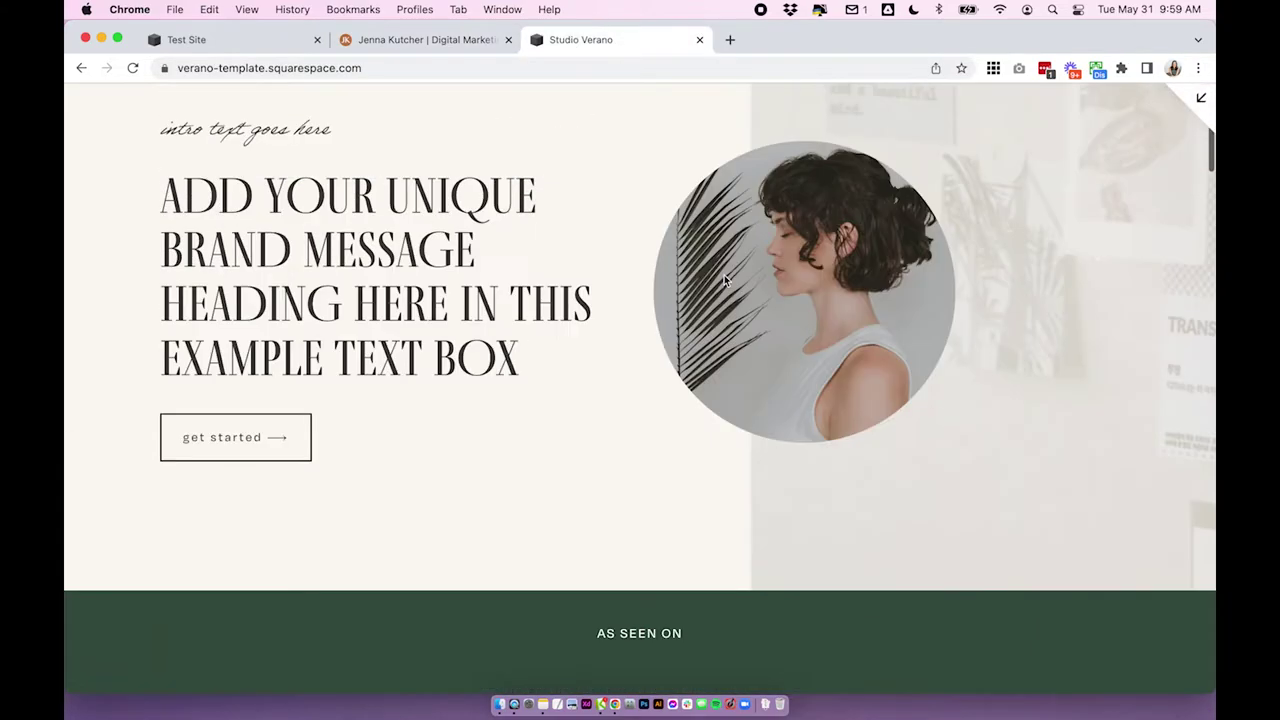
pyautogui.scroll(-2, 724, 277)
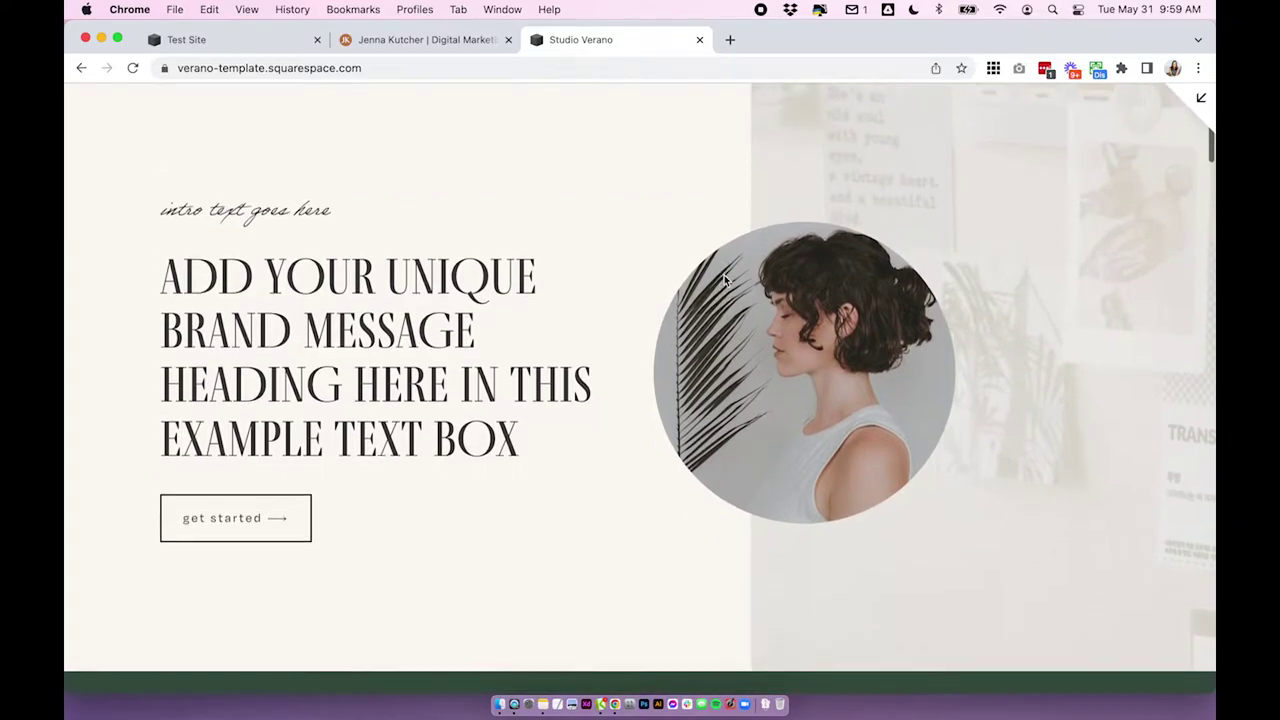
pyautogui.scroll(3, 726, 281)
pyautogui.scroll(-5, 725, 281)
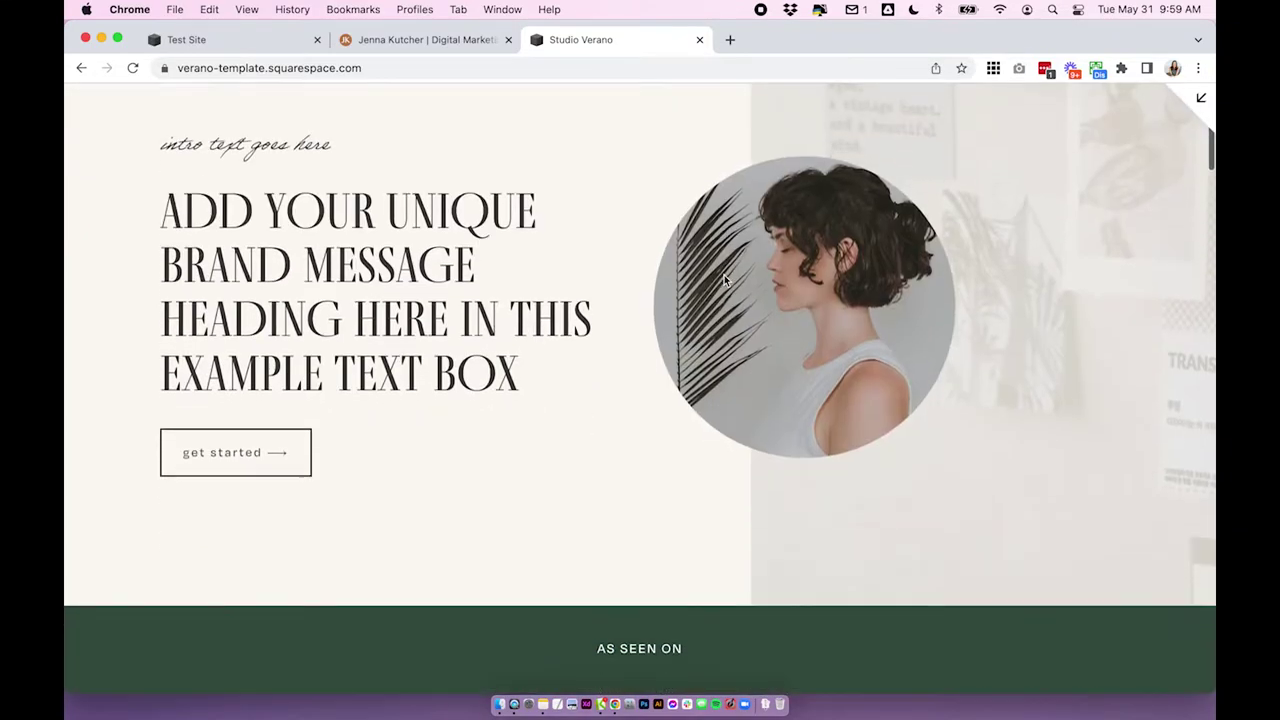
pyautogui.moveTo(598, 352); pyautogui.dragTo(1123, 460)
pyautogui.click(1139, 457)
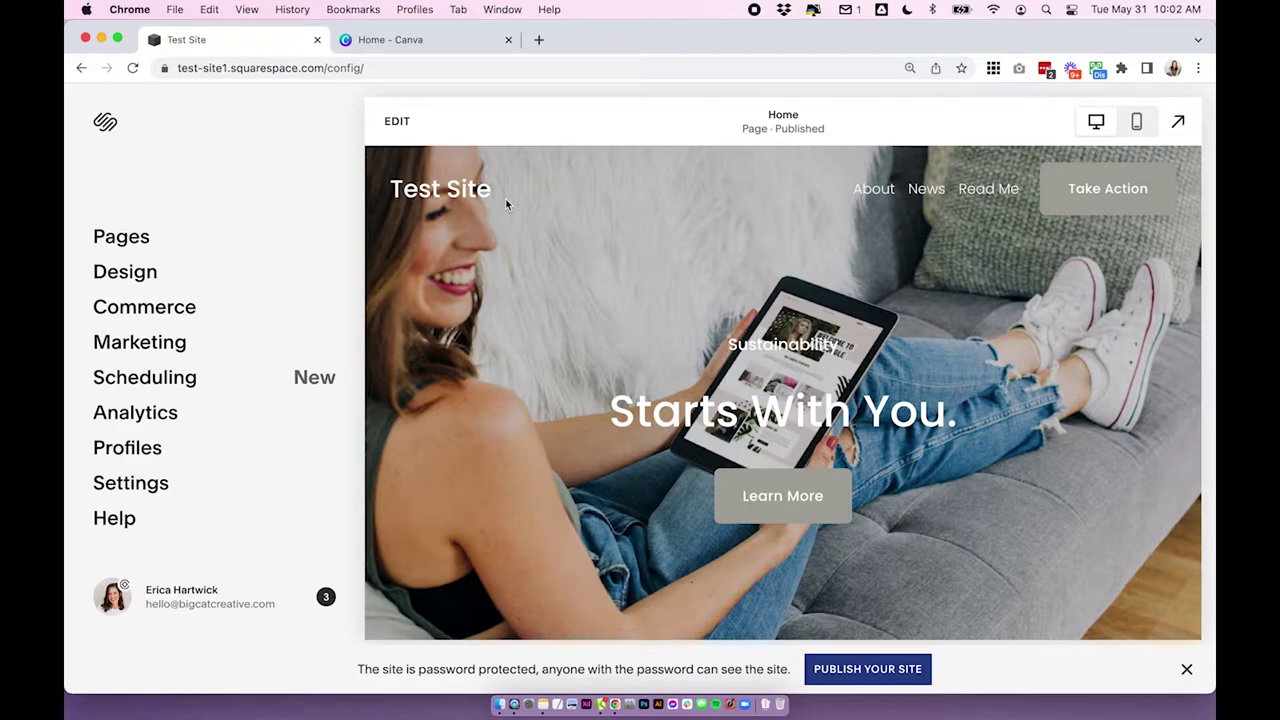
# - Switch to Finder and preview the logo screenshots in the LOGOS folder on the Desktop
pyautogui.press('super+Tab')
pyautogui.moveTo(785, 195); pyautogui.dragTo(634, 200)
pyautogui.click(680, 272)
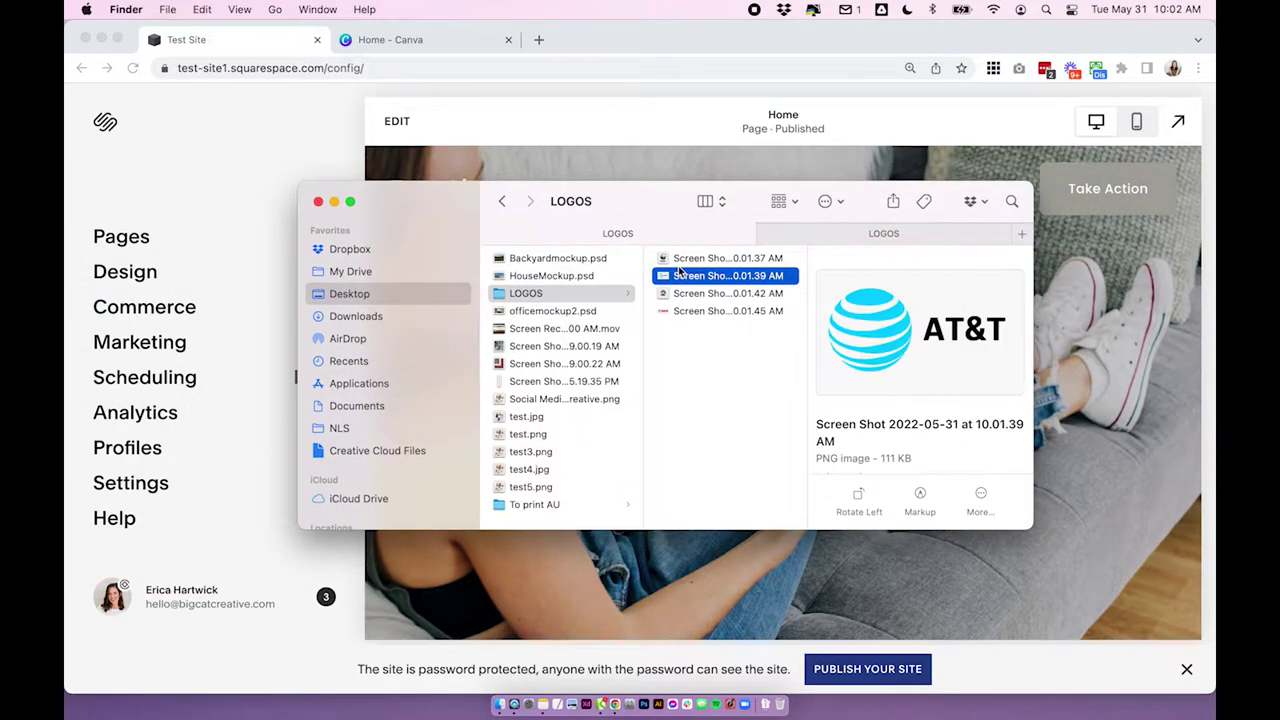
pyautogui.press('Up')
pyautogui.press('Down')
pyautogui.press('Down')
pyautogui.press('Down')
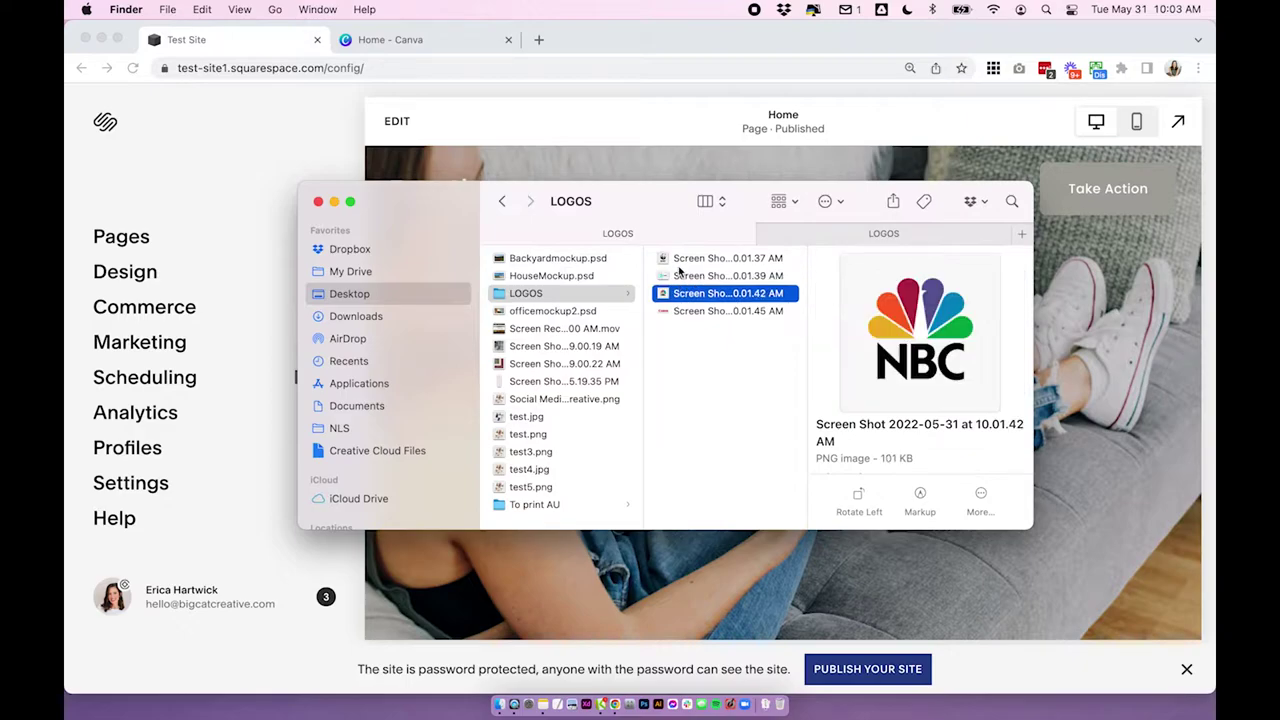
pyautogui.press('Up')
pyautogui.press('Up')
pyautogui.press('Up')
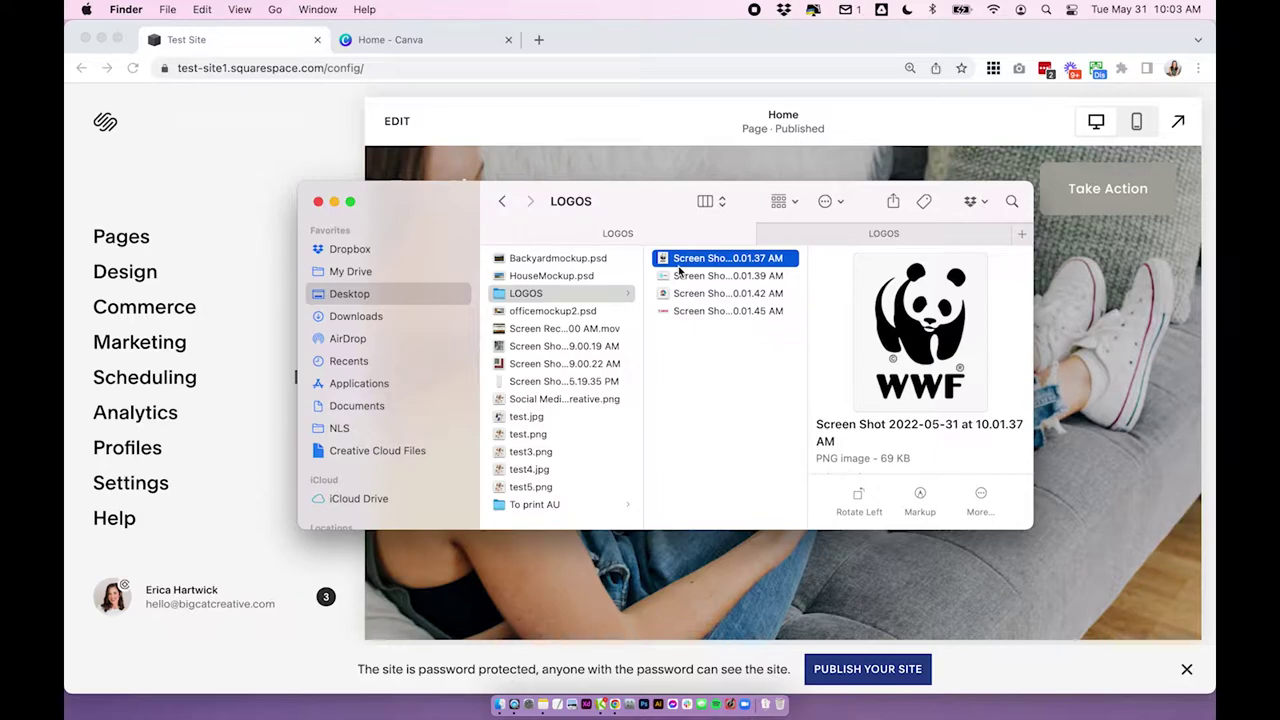
# - Switch to Canva in the browser and create a new blank Instagram Post design
pyautogui.click(404, 41)
pyautogui.press('super+Tab')
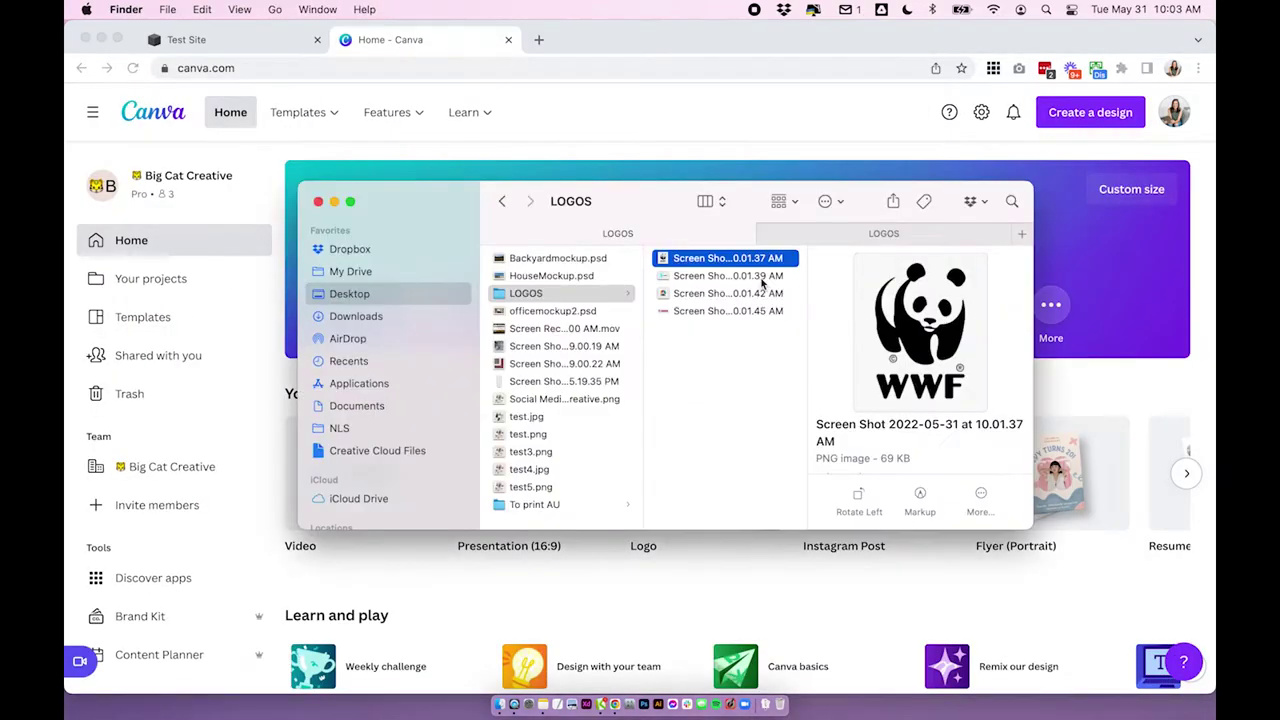
pyautogui.click(764, 154)
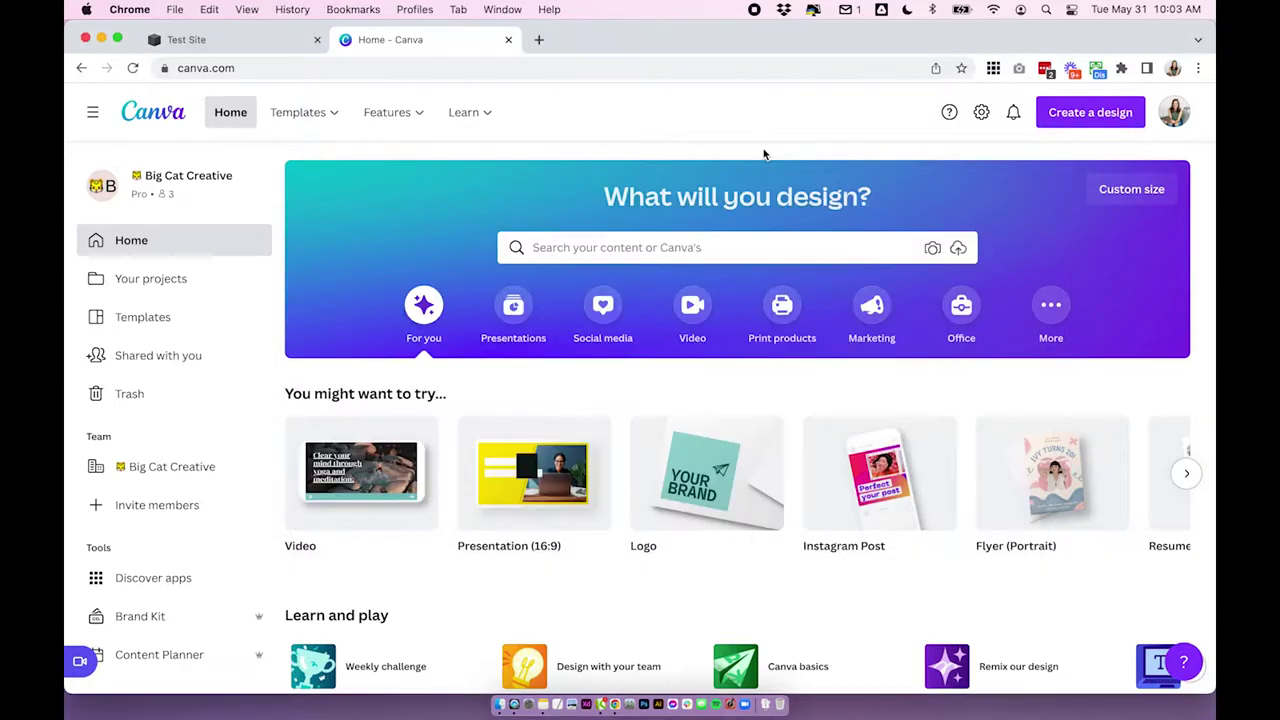
pyautogui.click(1090, 114)
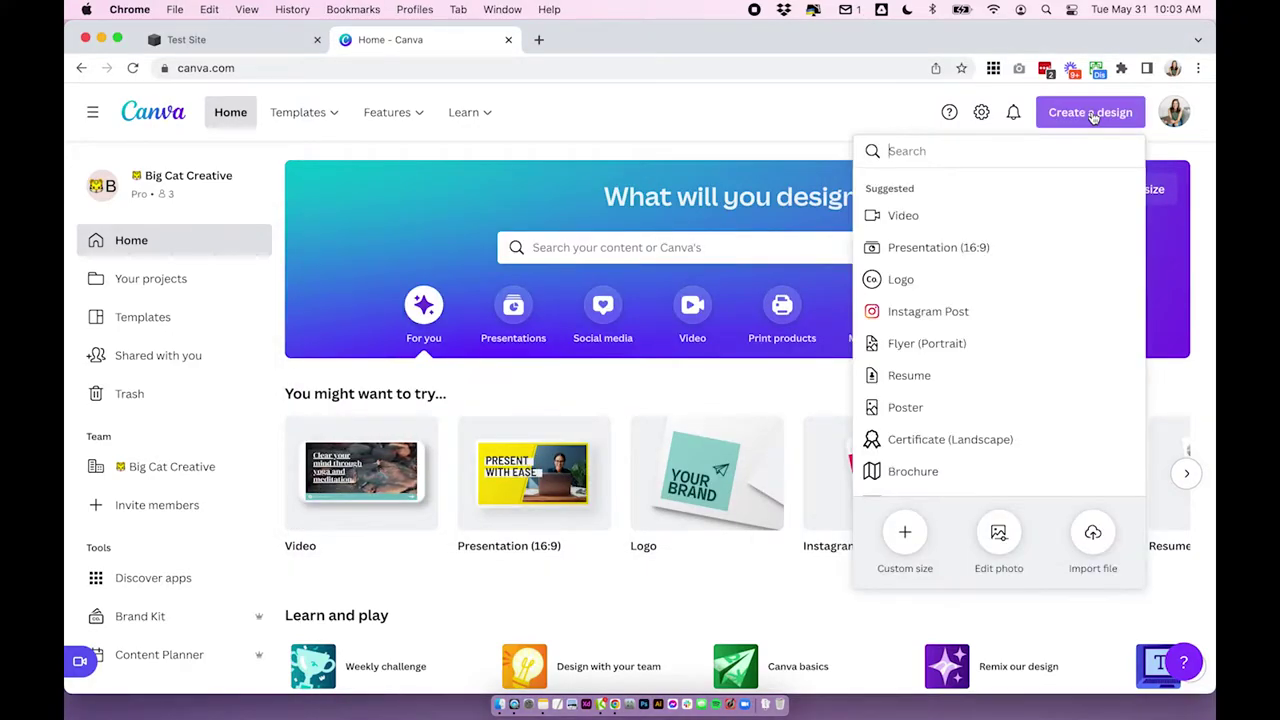
pyautogui.click(1012, 316)
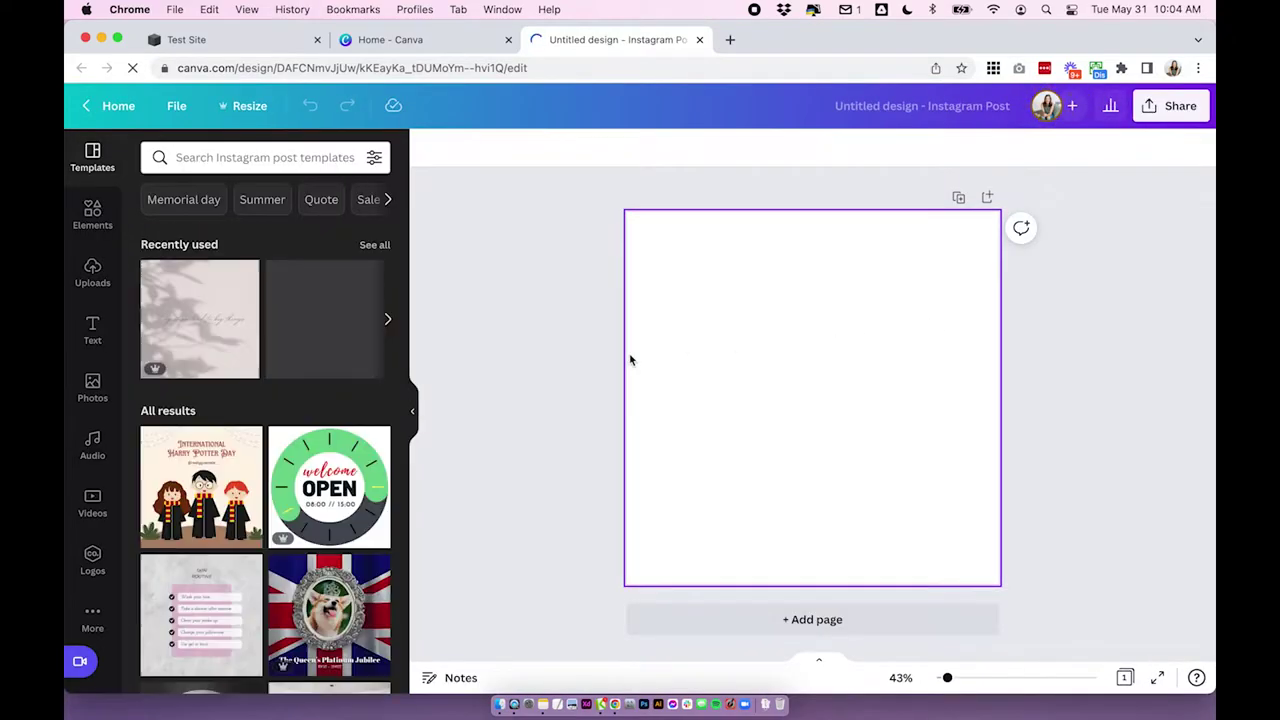
# - Return to Finder and compare the shapes and backgrounds of the Canon, AT&T, NBC and WWF logo images
pyautogui.click(500, 704)
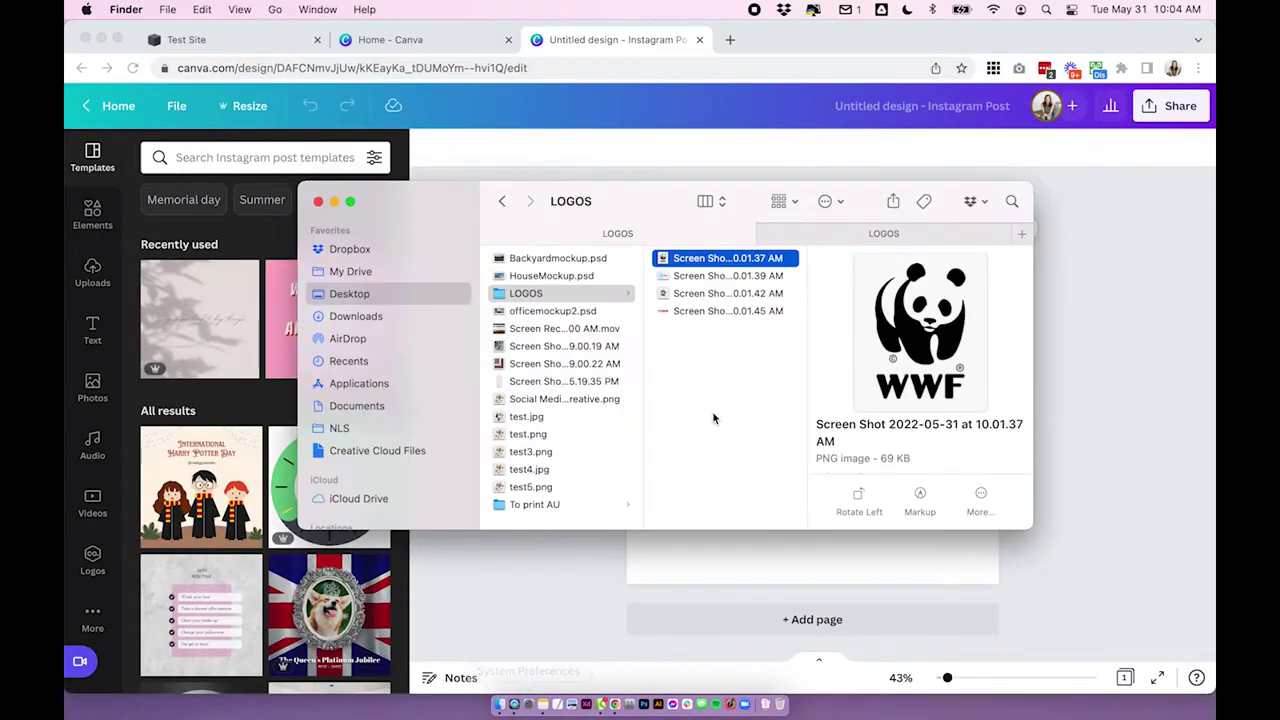
pyautogui.click(748, 311)
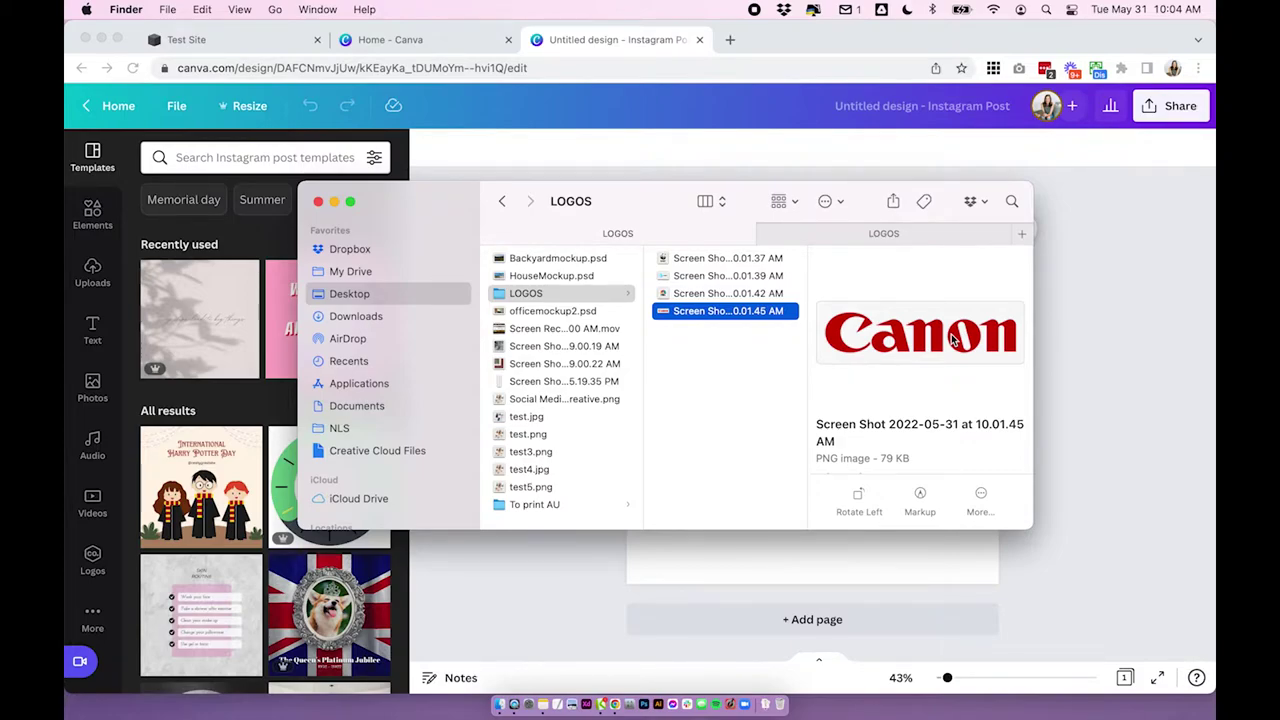
pyautogui.click(713, 261)
pyautogui.press('Down')
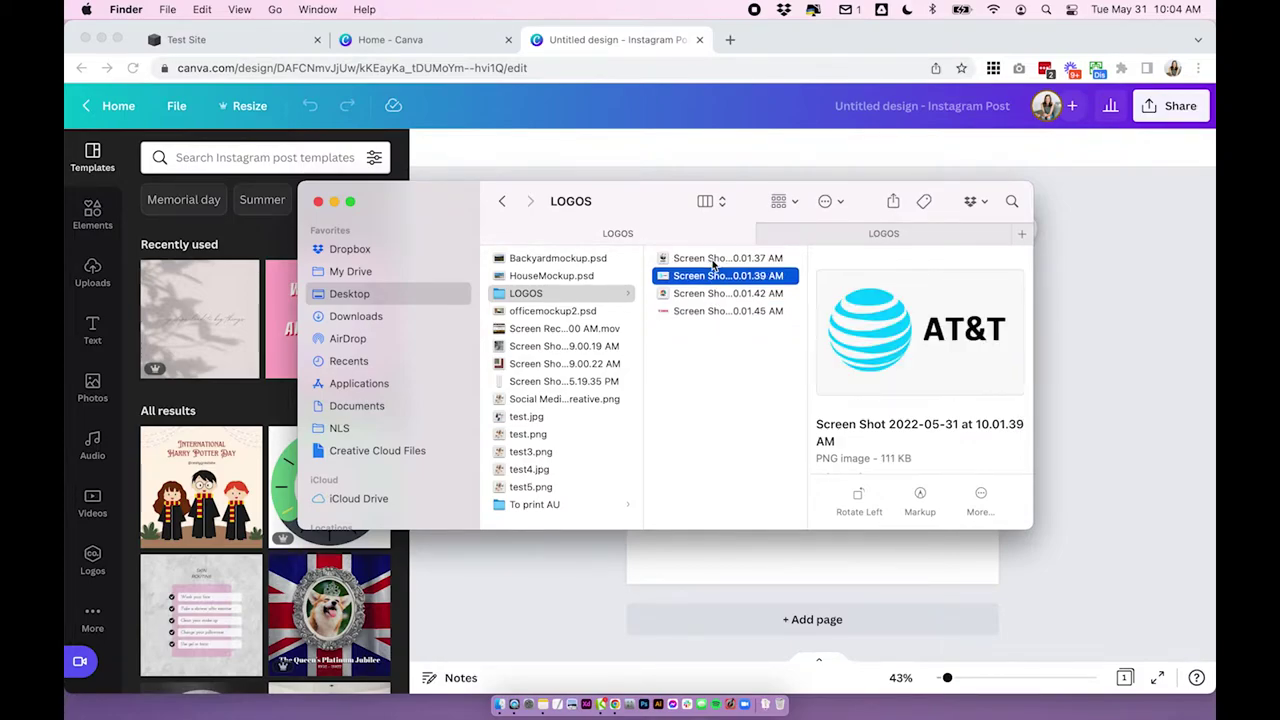
pyautogui.press('Down')
pyautogui.press('Down')
pyautogui.press('space')
pyautogui.press('space')
pyautogui.press('Up')
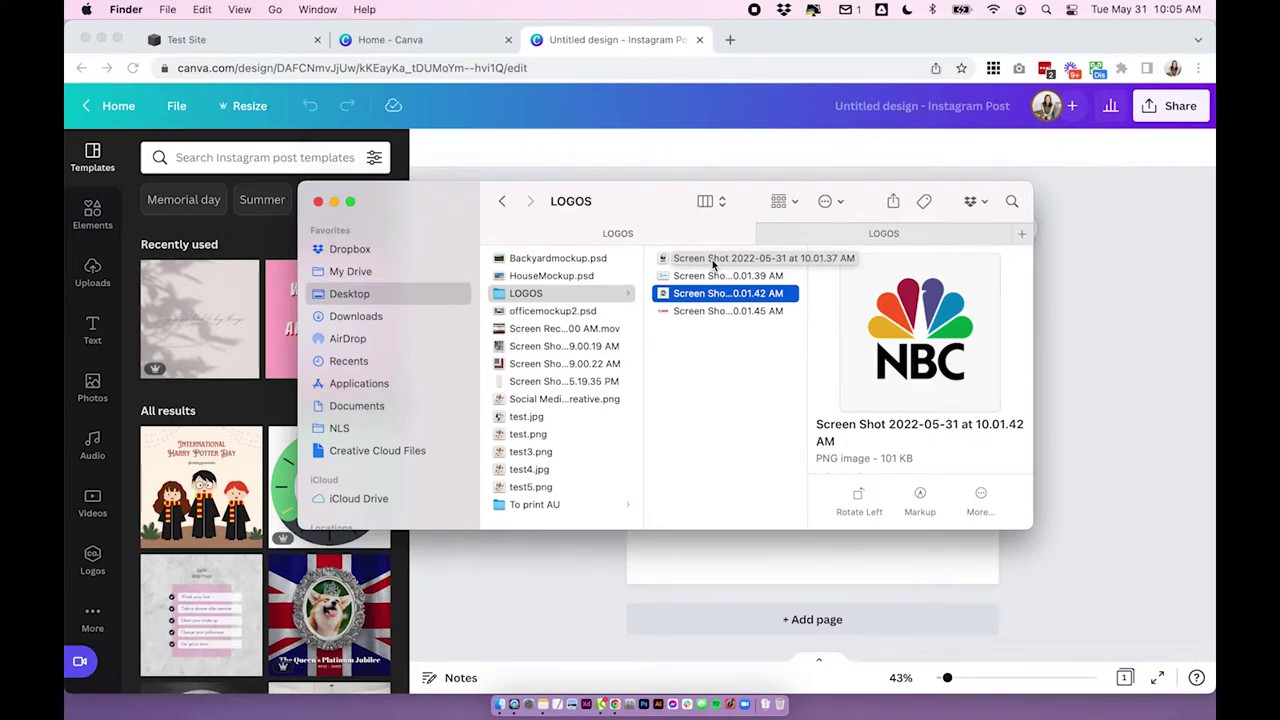
pyautogui.press('Up')
pyautogui.press('Up')
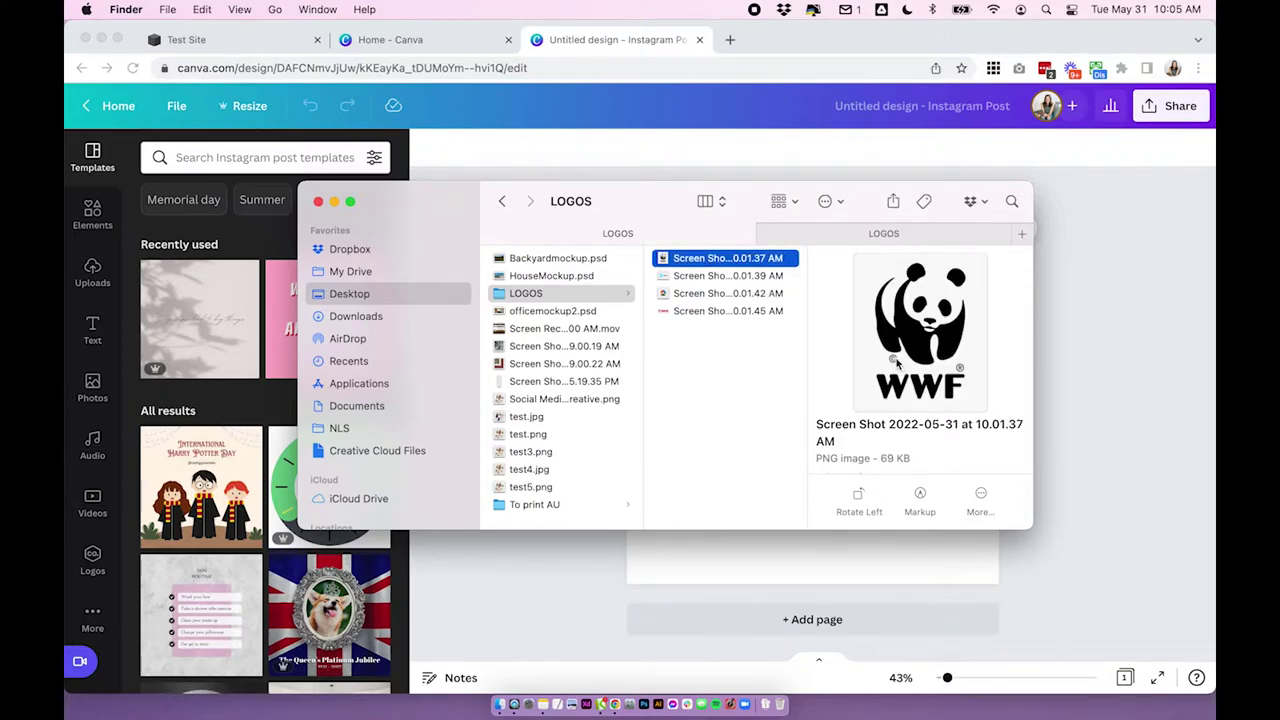
pyautogui.click(680, 277)
pyautogui.click(687, 293)
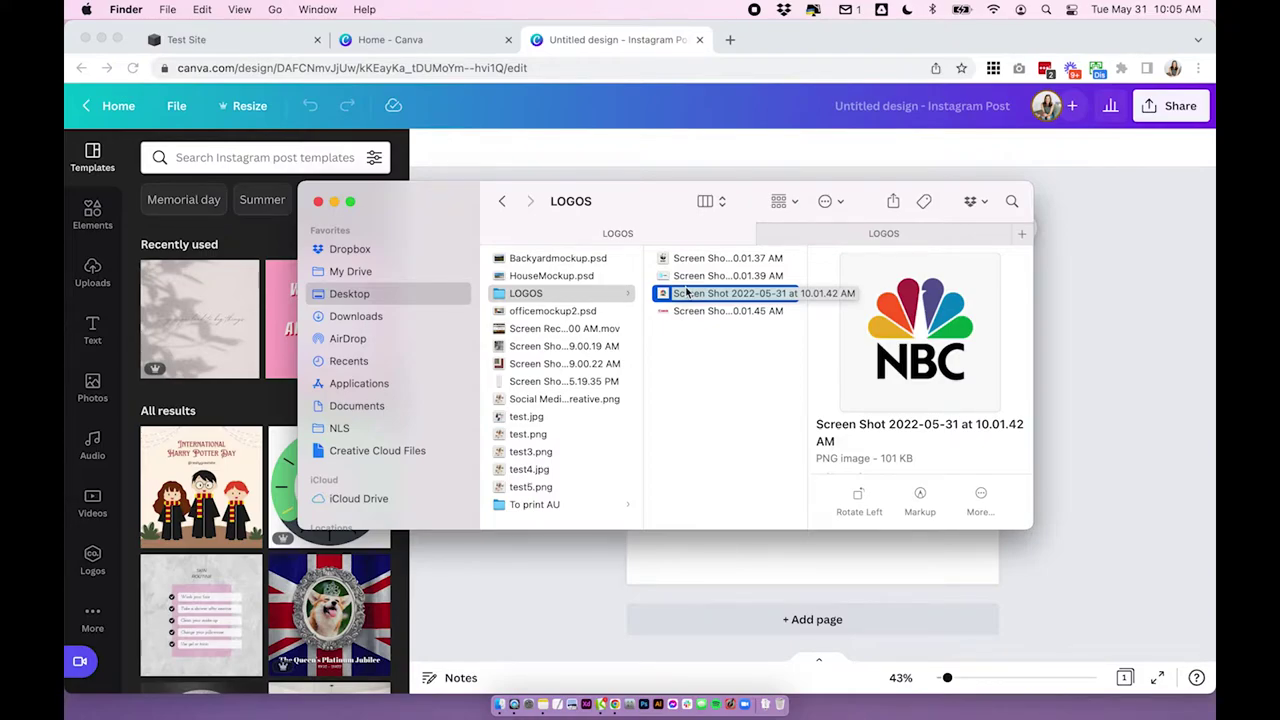
# - Upload all four logo screenshots from the LOGOS folder into the Canva design's uploads
pyautogui.moveTo(749, 194); pyautogui.dragTo(522, 104)
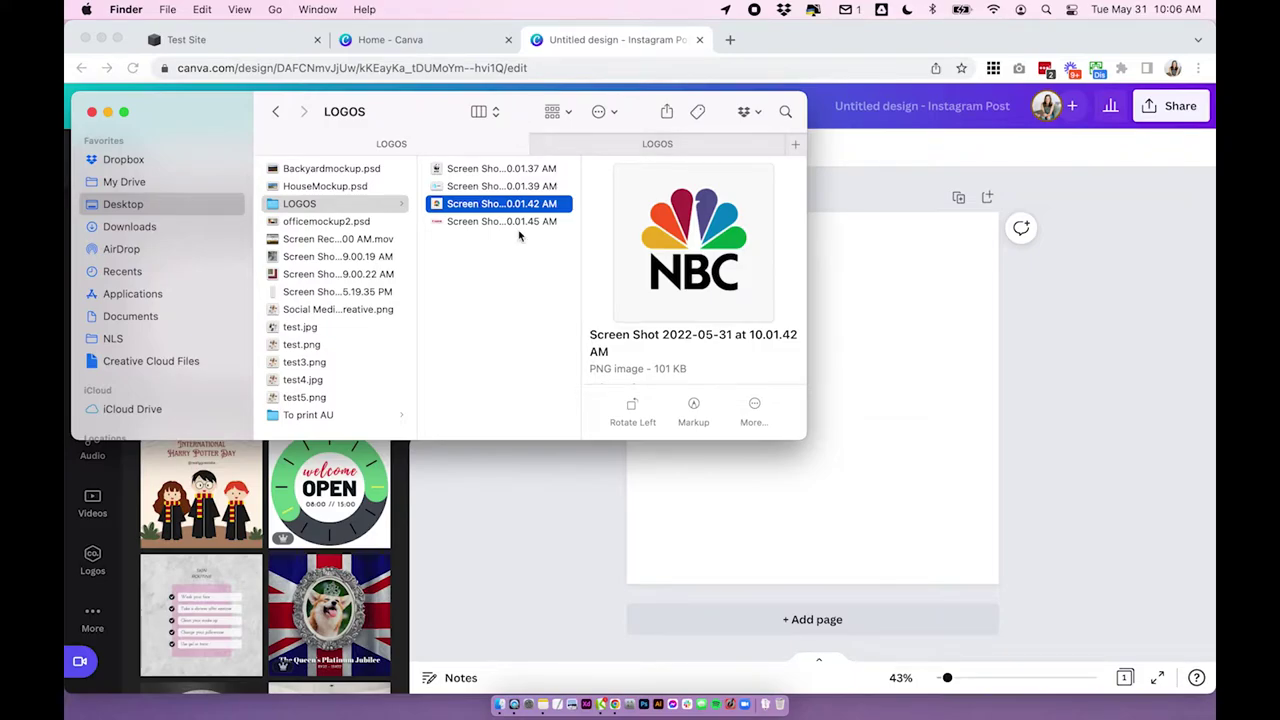
pyautogui.click(512, 264)
pyautogui.moveTo(512, 265); pyautogui.dragTo(889, 440)
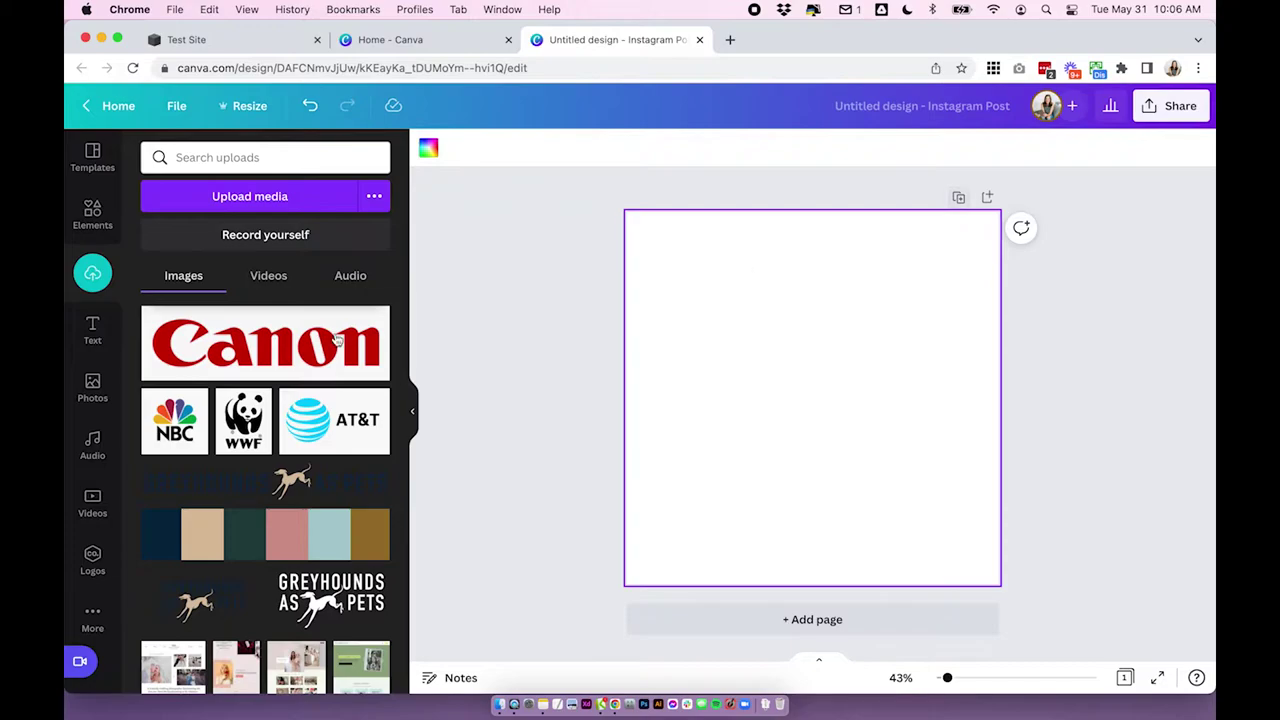
# - Add three more blank pages to the design for a total of four
pyautogui.click(957, 199)
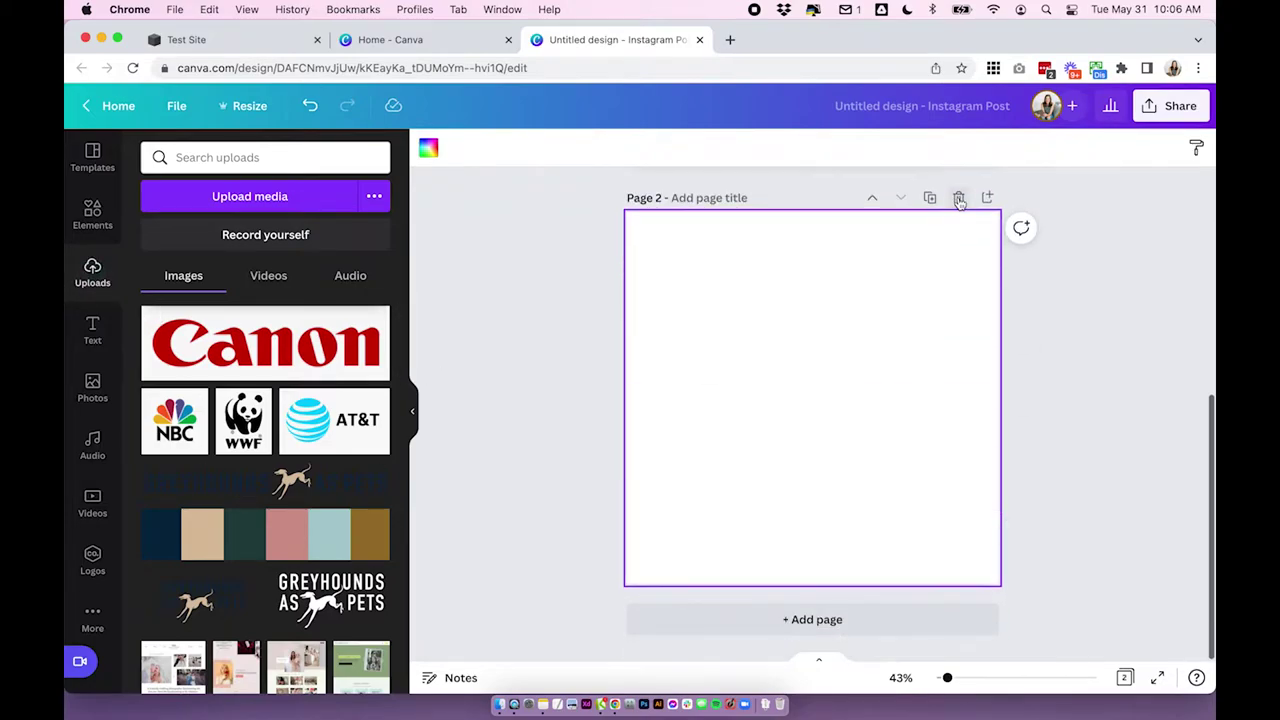
pyautogui.click(958, 197)
pyautogui.click(818, 620)
pyautogui.click(818, 618)
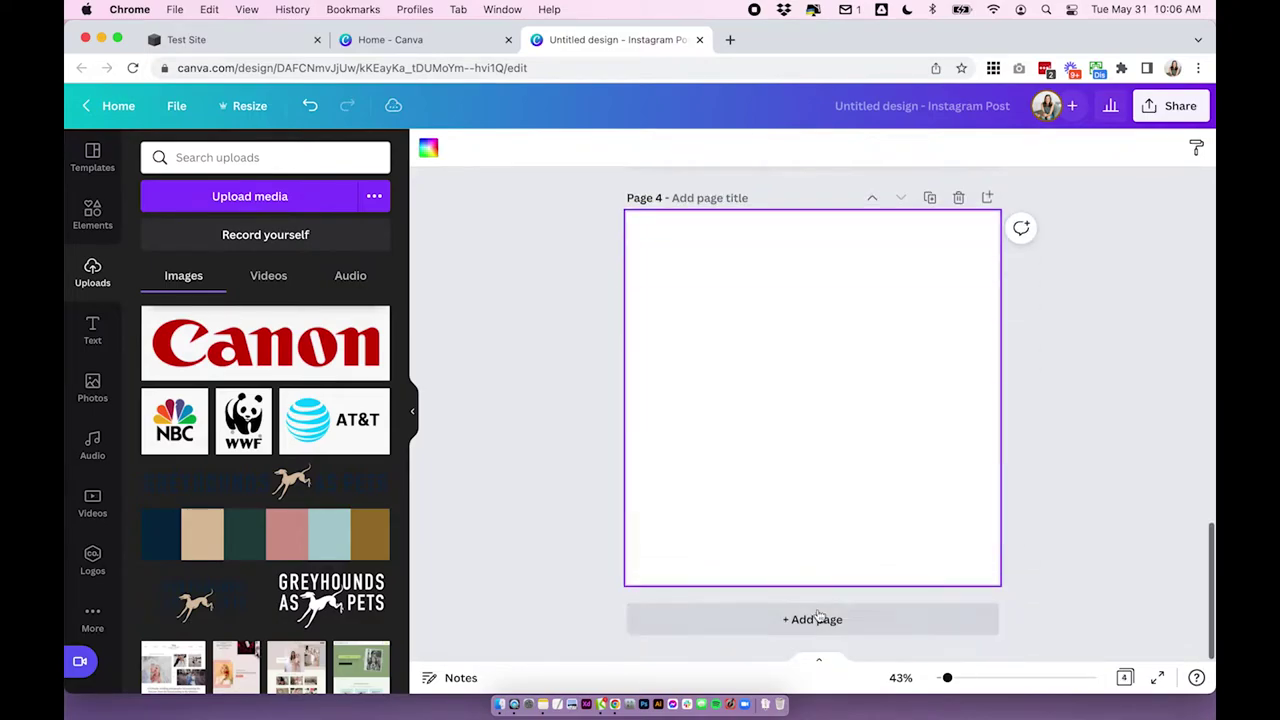
pyautogui.scroll(20, 820, 531)
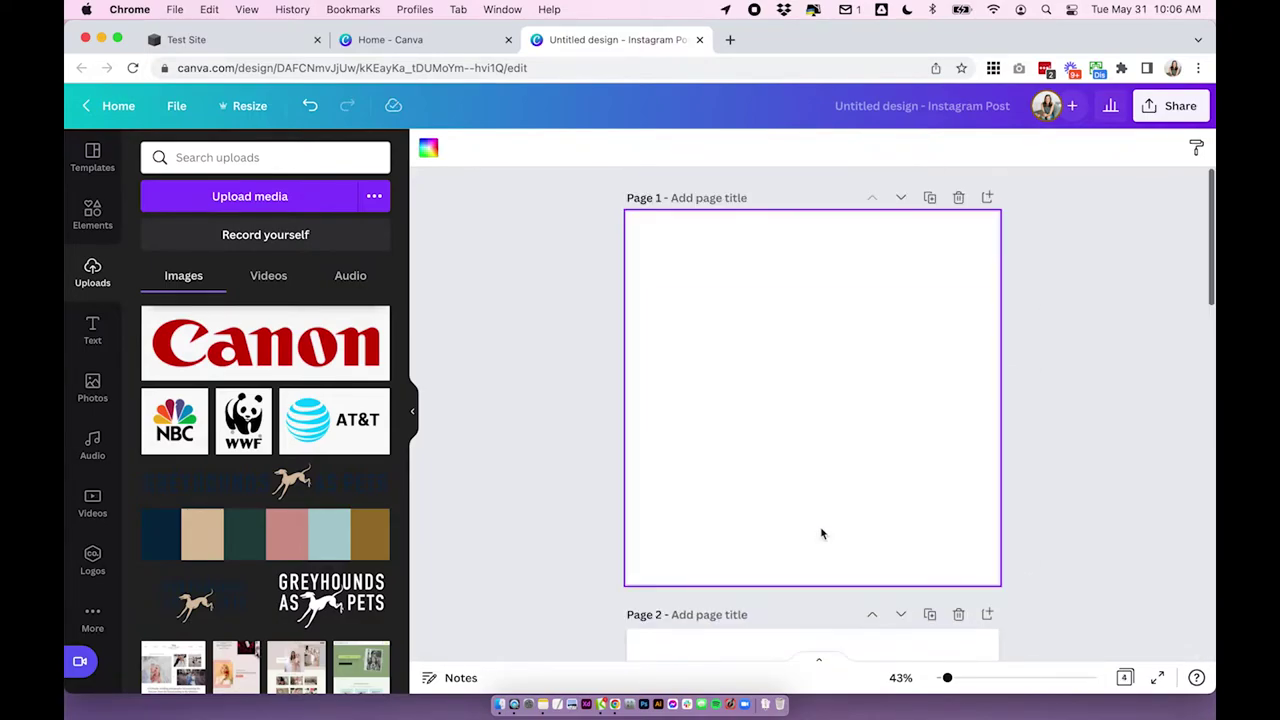
# - Place the Canon logo on page 1 and enlarge it to nearly the full page width
pyautogui.click(262, 350)
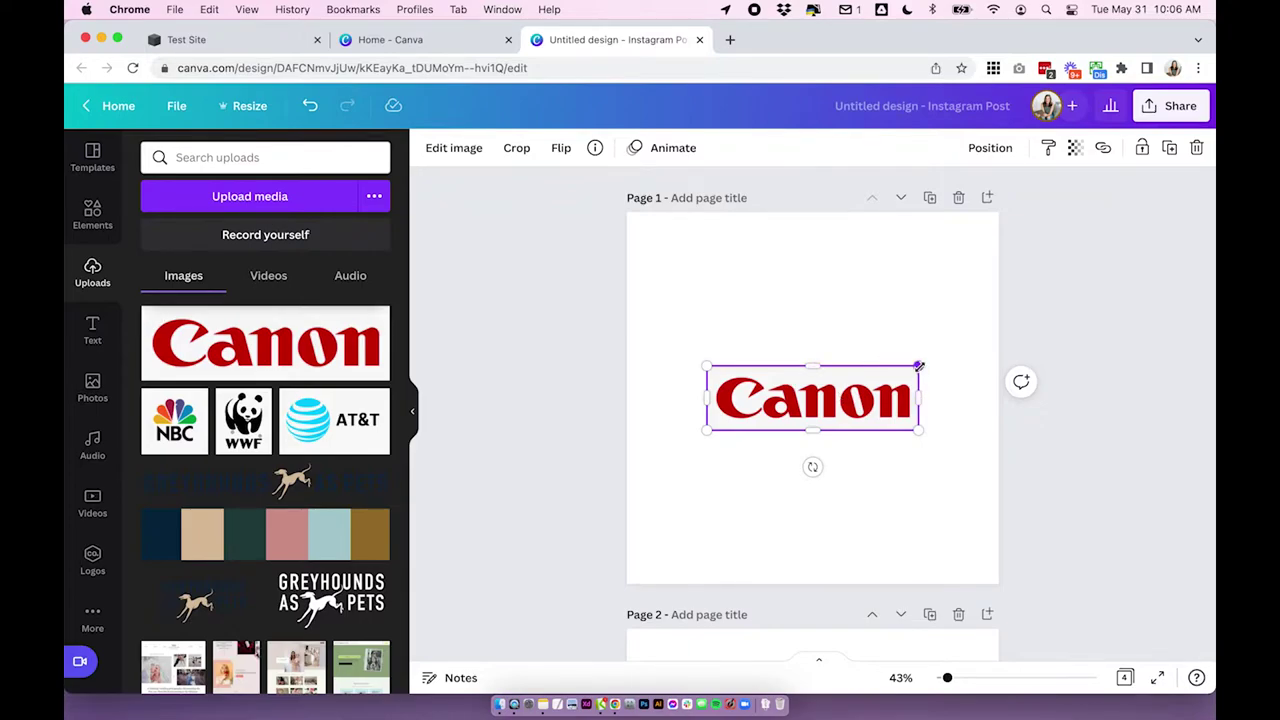
pyautogui.moveTo(918, 366); pyautogui.dragTo(985, 335)
pyautogui.click(840, 269)
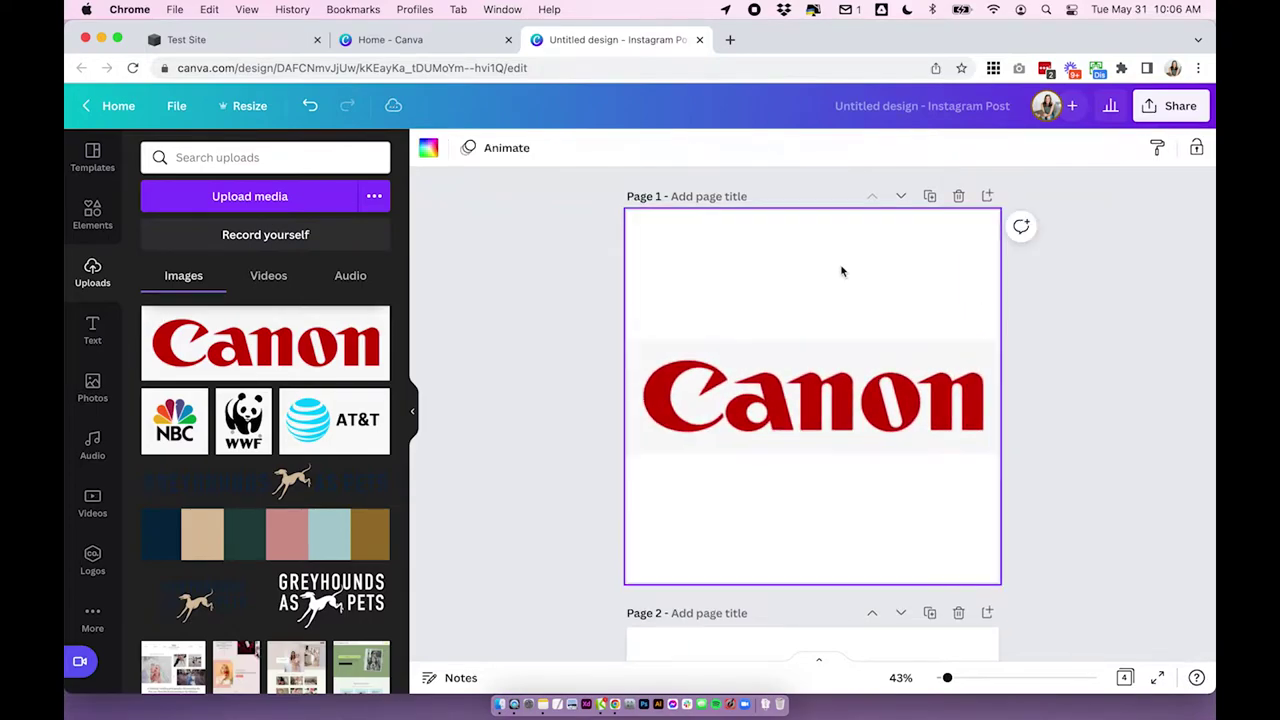
# - Place the NBC logo on page 2 and enlarge it to fill the page
pyautogui.scroll(-3, 842, 273)
pyautogui.click(175, 420)
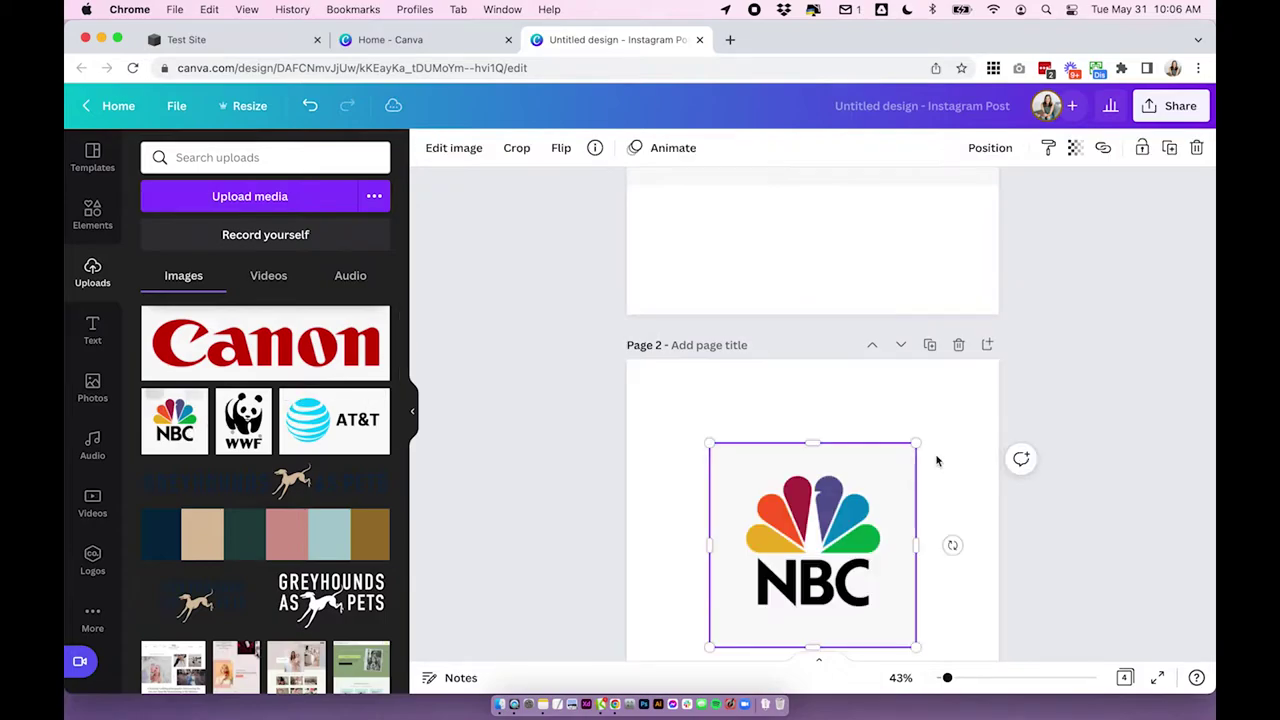
pyautogui.scroll(-3, 934, 440)
pyautogui.moveTo(916, 289); pyautogui.dragTo(1006, 201)
pyautogui.click(518, 409)
# - Place the WWF logo on page 3 and enlarge it to nearly the full page height
pyautogui.scroll(-5, 620, 406)
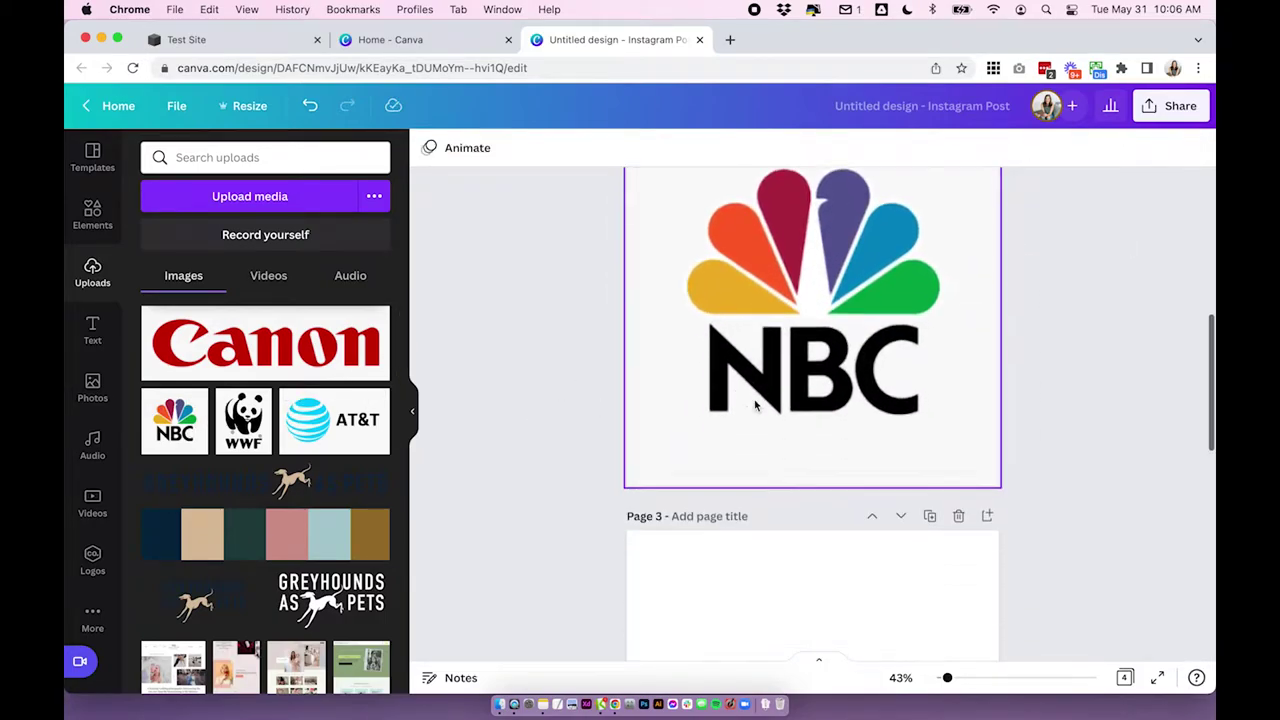
pyautogui.click(245, 440)
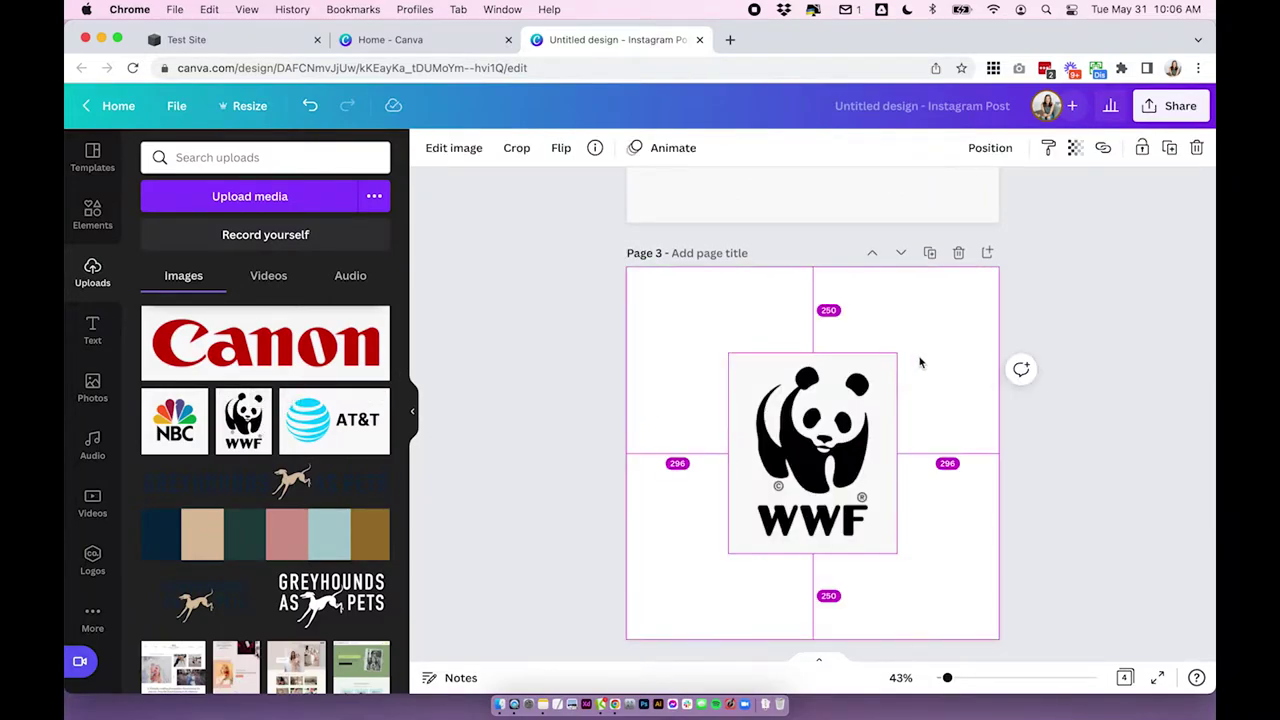
pyautogui.moveTo(897, 351); pyautogui.dragTo(981, 297)
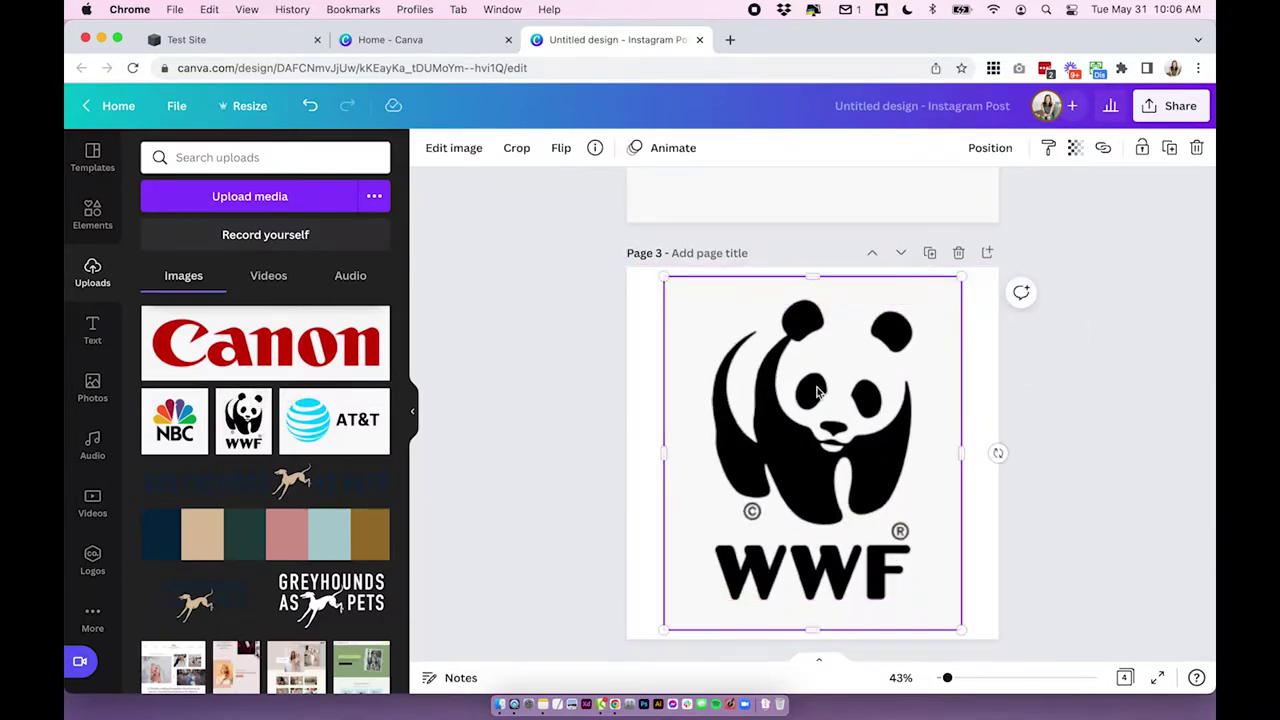
# - Place the AT&T logo on page 4 and enlarge it to nearly the full page width
pyautogui.scroll(-4, 817, 391)
pyautogui.click(817, 391)
pyautogui.click(333, 430)
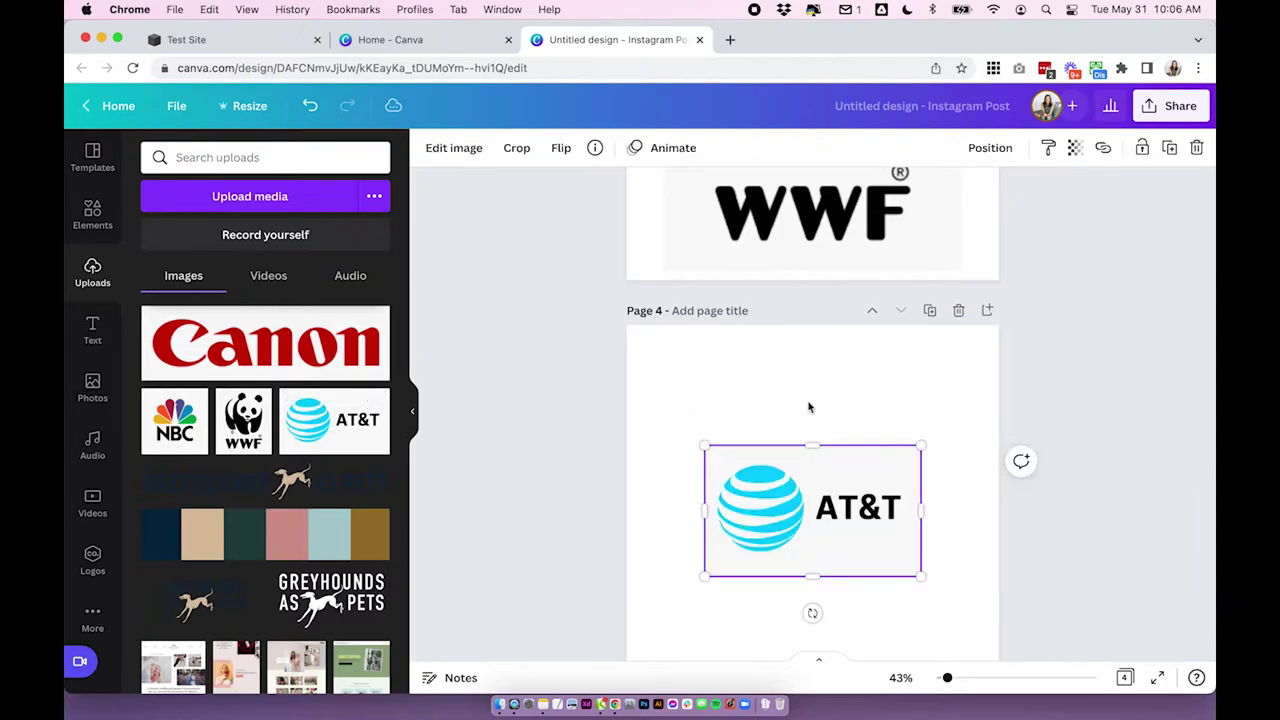
pyautogui.moveTo(921, 343); pyautogui.dragTo(1003, 297)
# - Set page 4's background to the off-white photo color taken from the AT&T logo image
pyautogui.click(1092, 514)
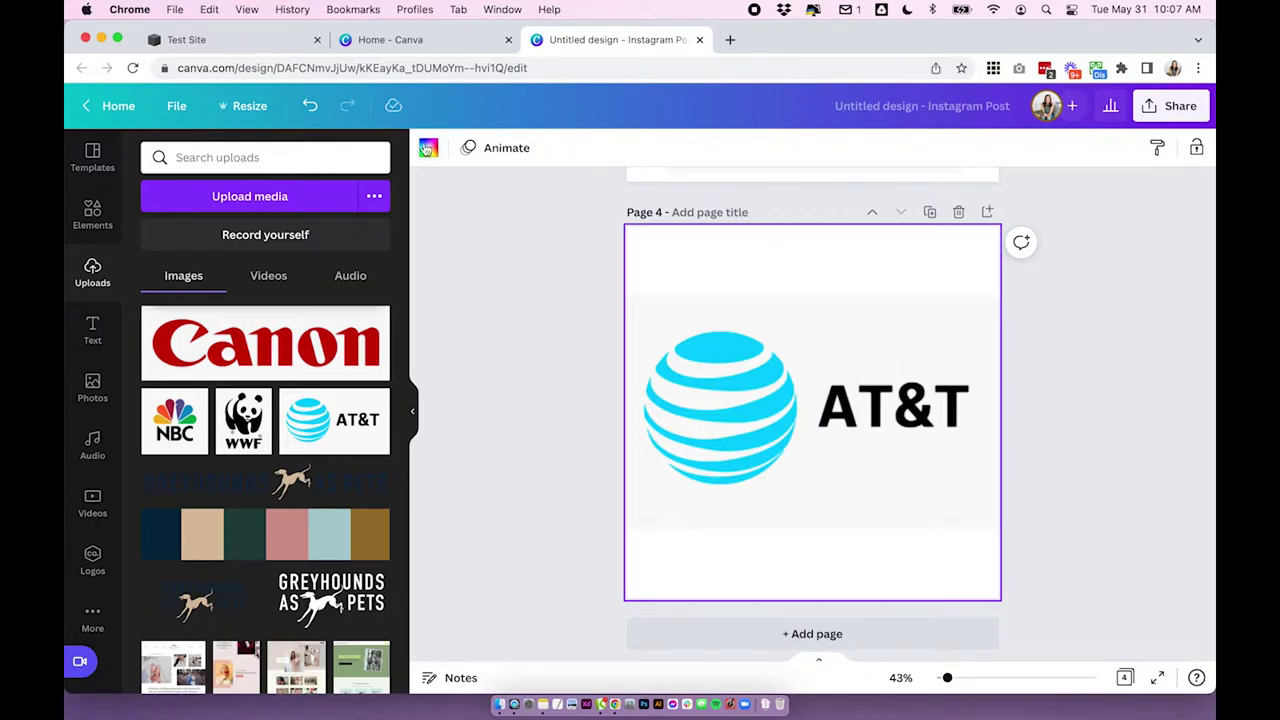
pyautogui.click(428, 147)
pyautogui.click(197, 492)
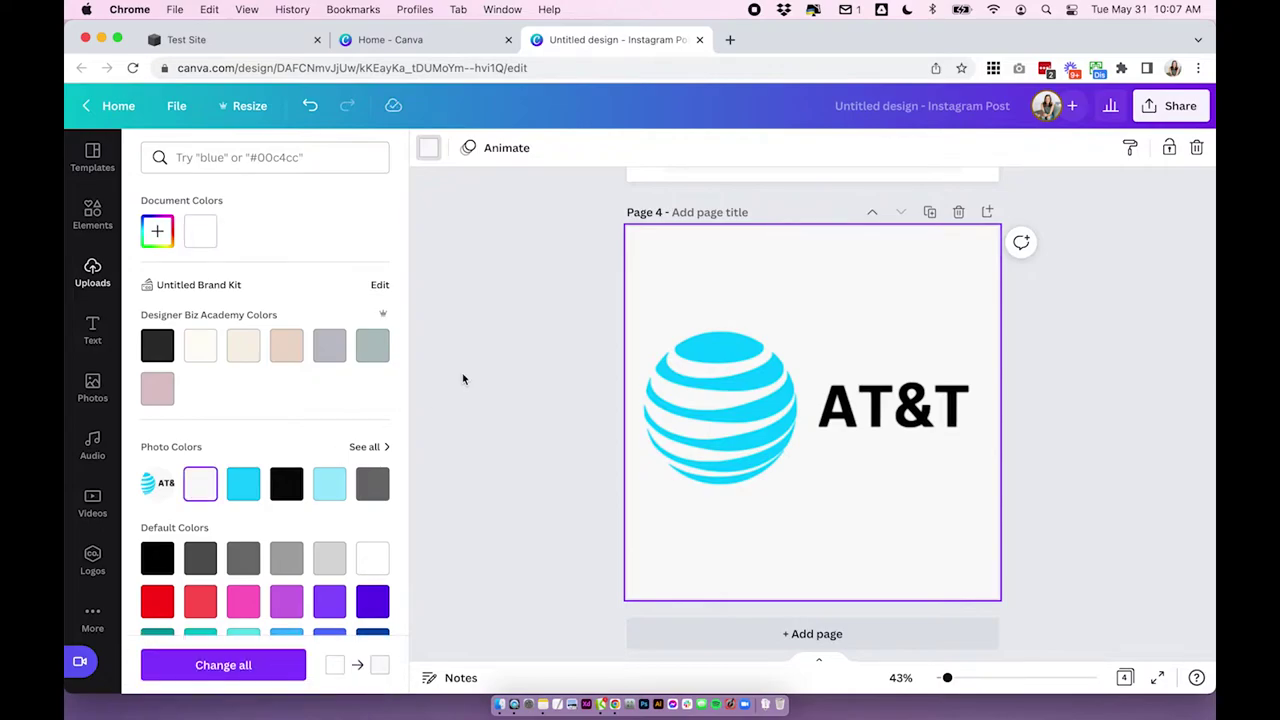
# - Examine the four logo pages for matching backgrounds and consistent logo sizing
pyautogui.click(558, 275)
pyautogui.scroll(5, 673, 262)
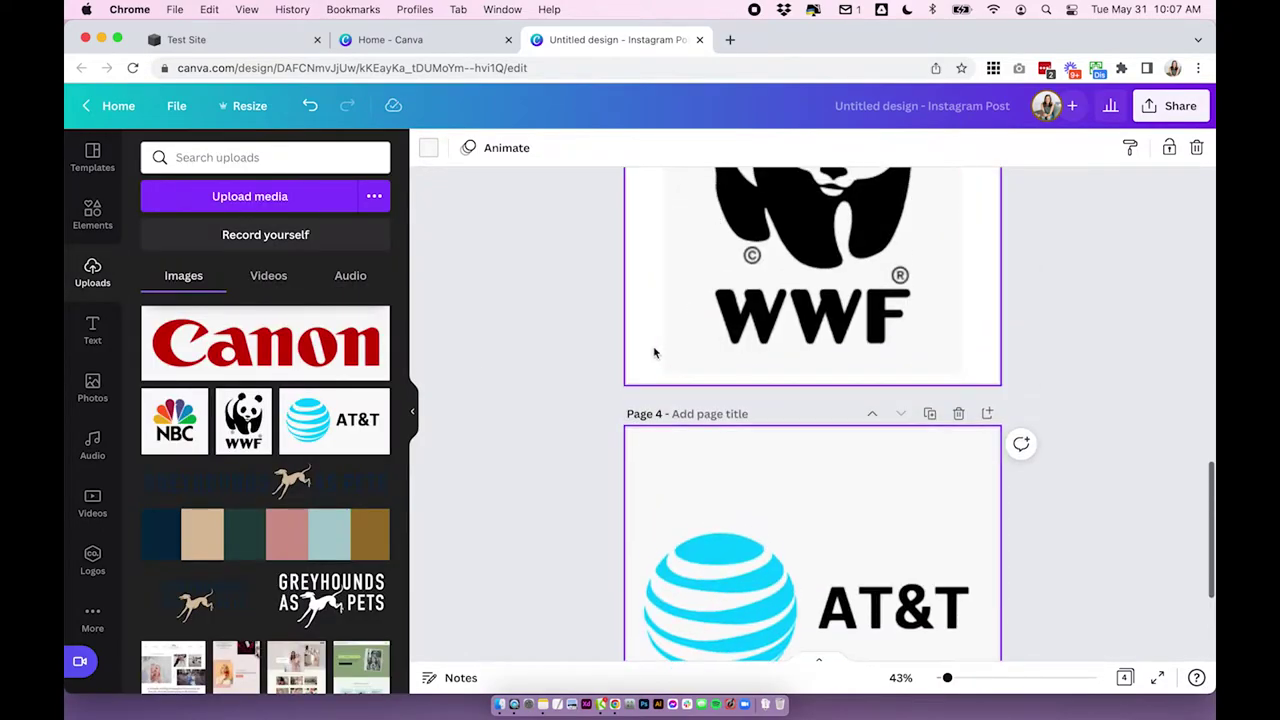
pyautogui.scroll(5, 642, 349)
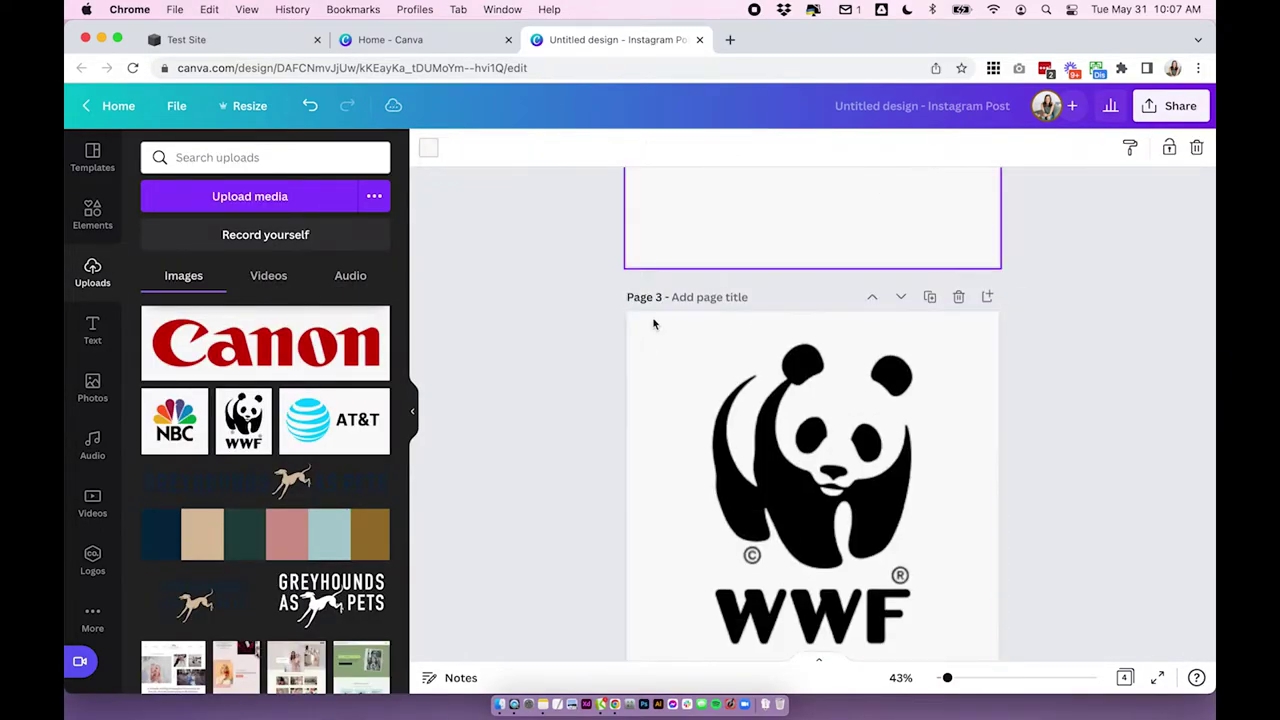
pyautogui.scroll(5, 653, 326)
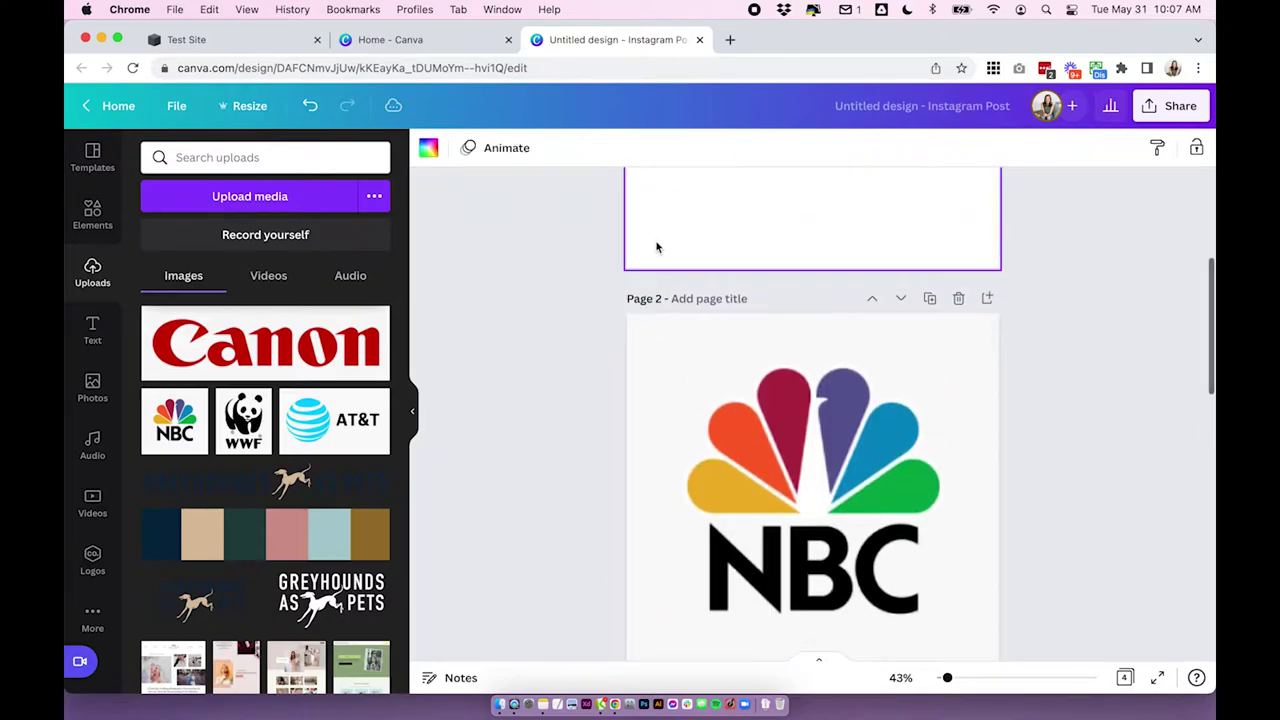
pyautogui.scroll(-5, 551, 354)
pyautogui.scroll(-6, 549, 354)
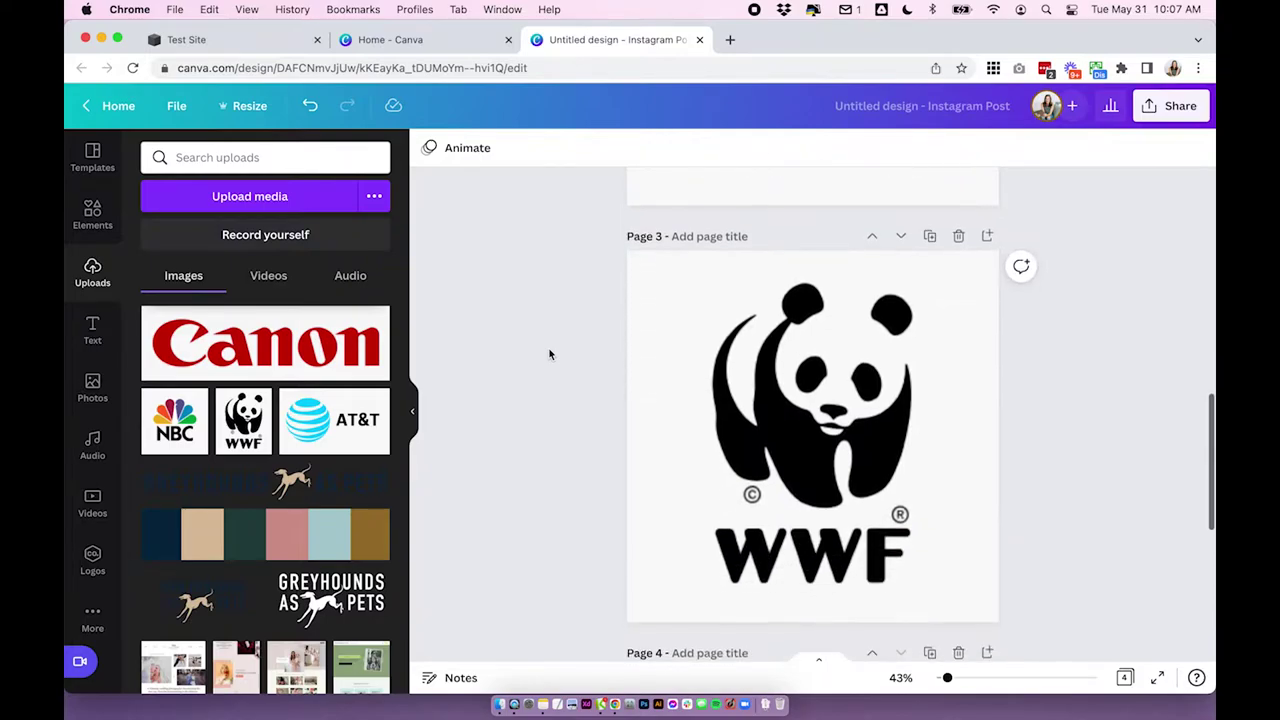
pyautogui.scroll(-2, 549, 354)
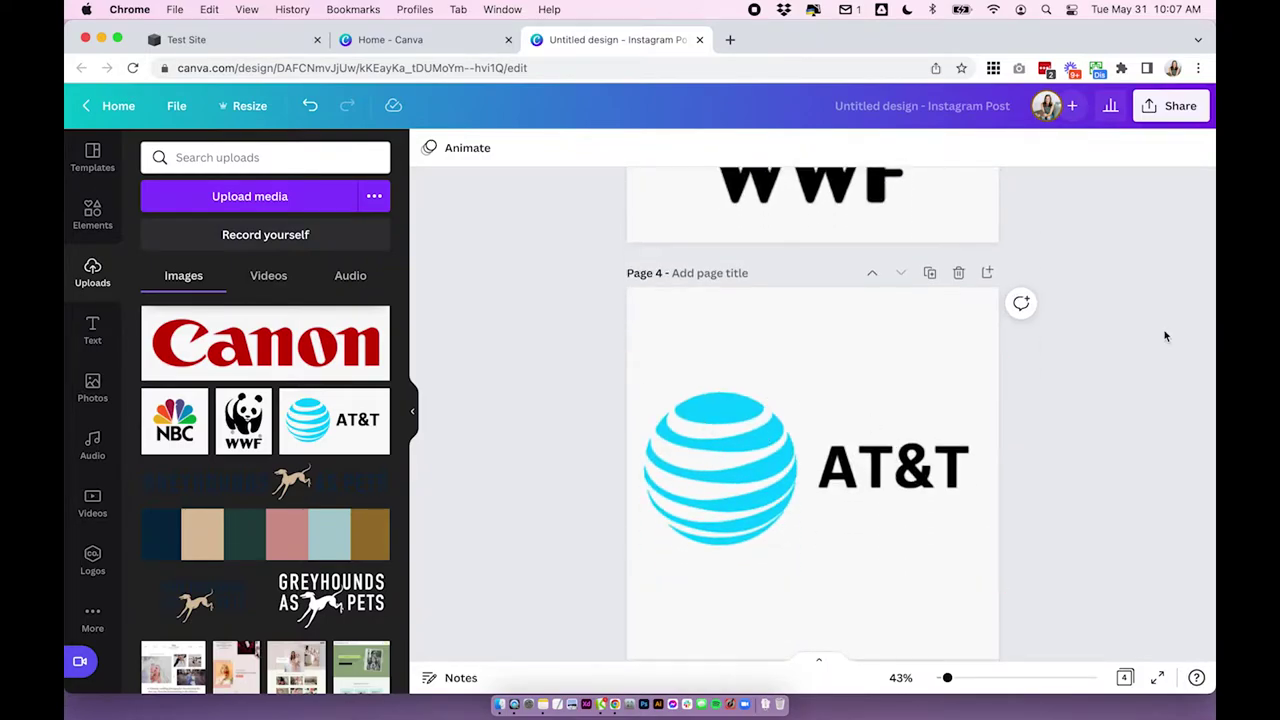
pyautogui.scroll(-1, 1151, 347)
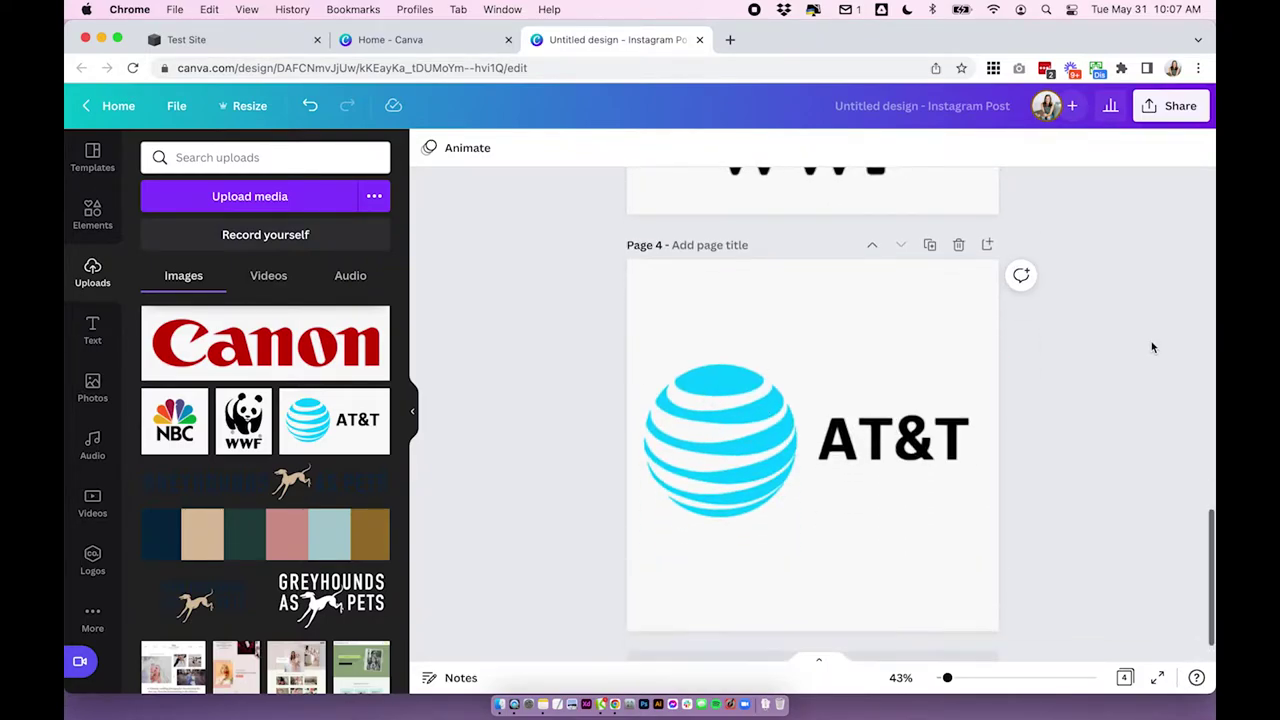
pyautogui.scroll(5, 1034, 360)
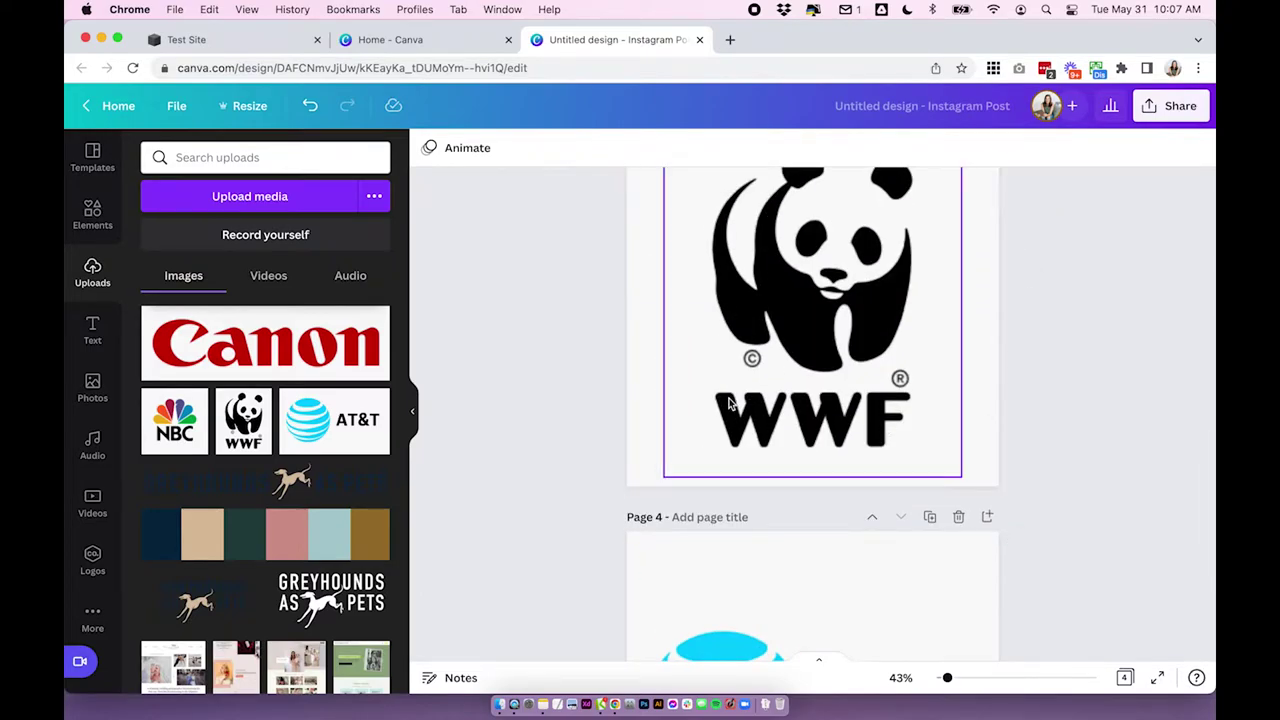
pyautogui.scroll(6, 730, 402)
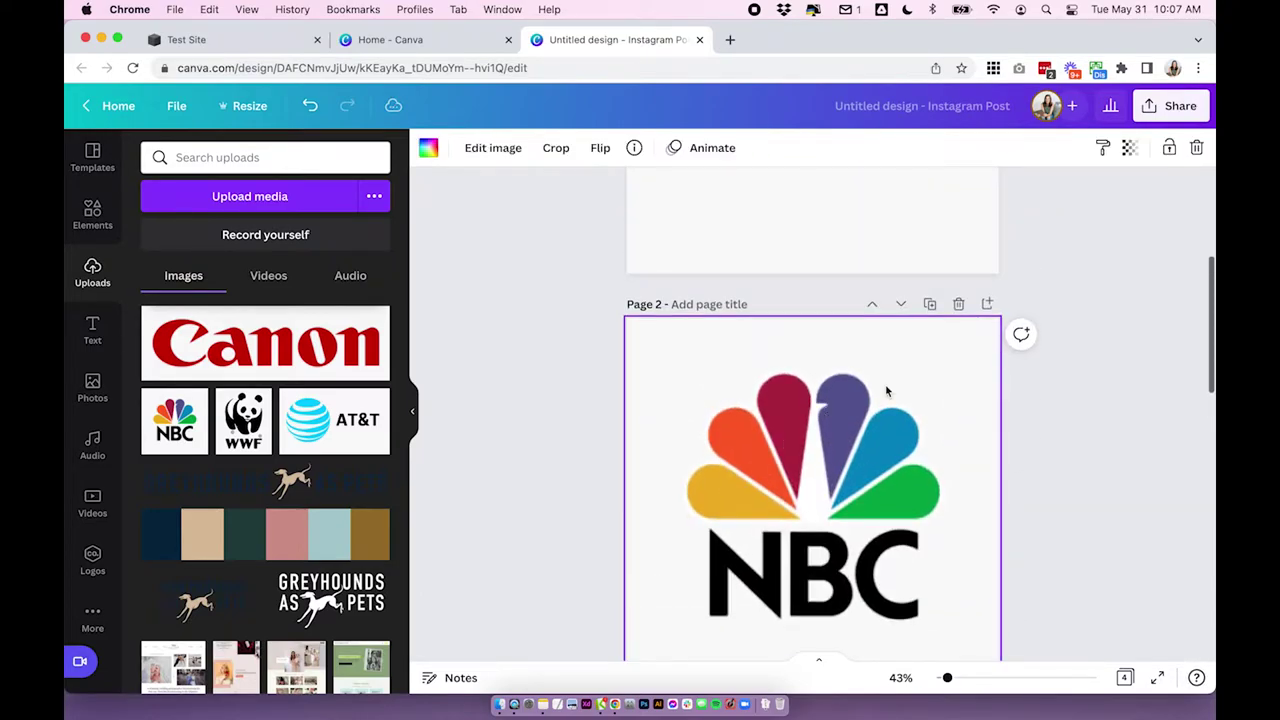
# - Show all pages as a grid and move the NBC logo page after the WWF page
pyautogui.click(1125, 678)
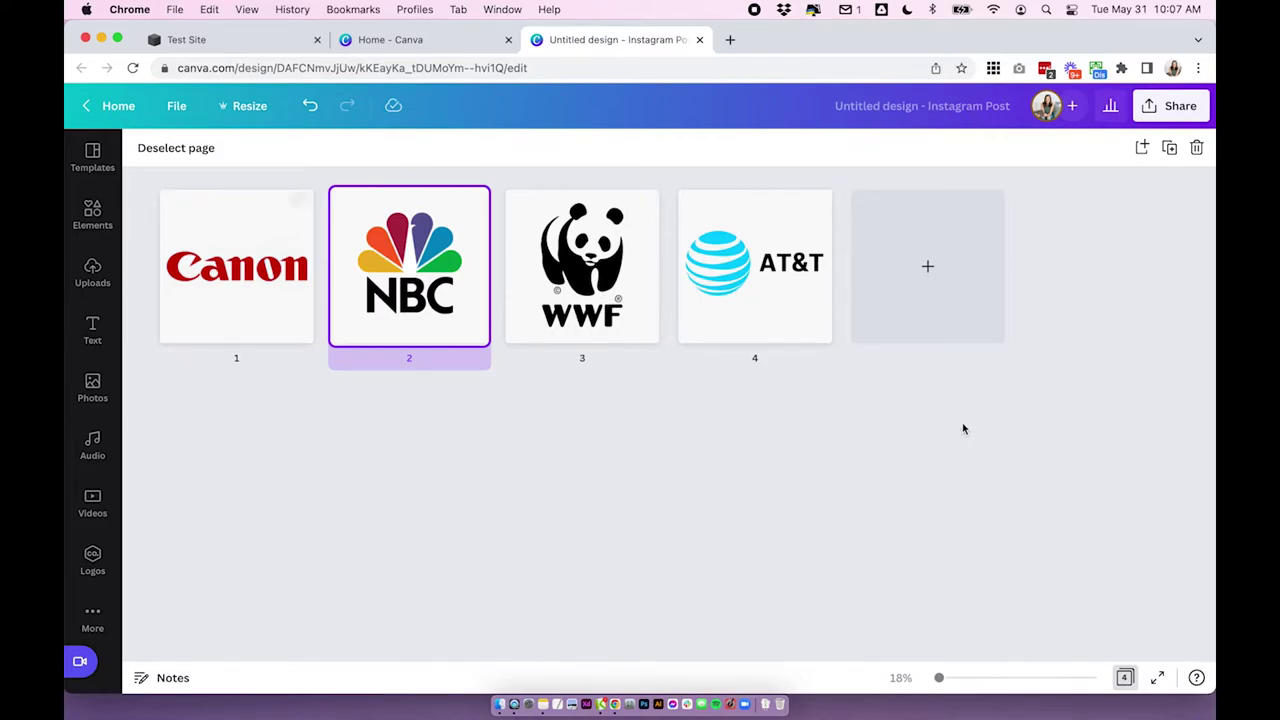
pyautogui.moveTo(360, 290)
pyautogui.mouseDown()
pyautogui.moveTo(643, 288)
pyautogui.moveTo(564, 301)
pyautogui.mouseUp()
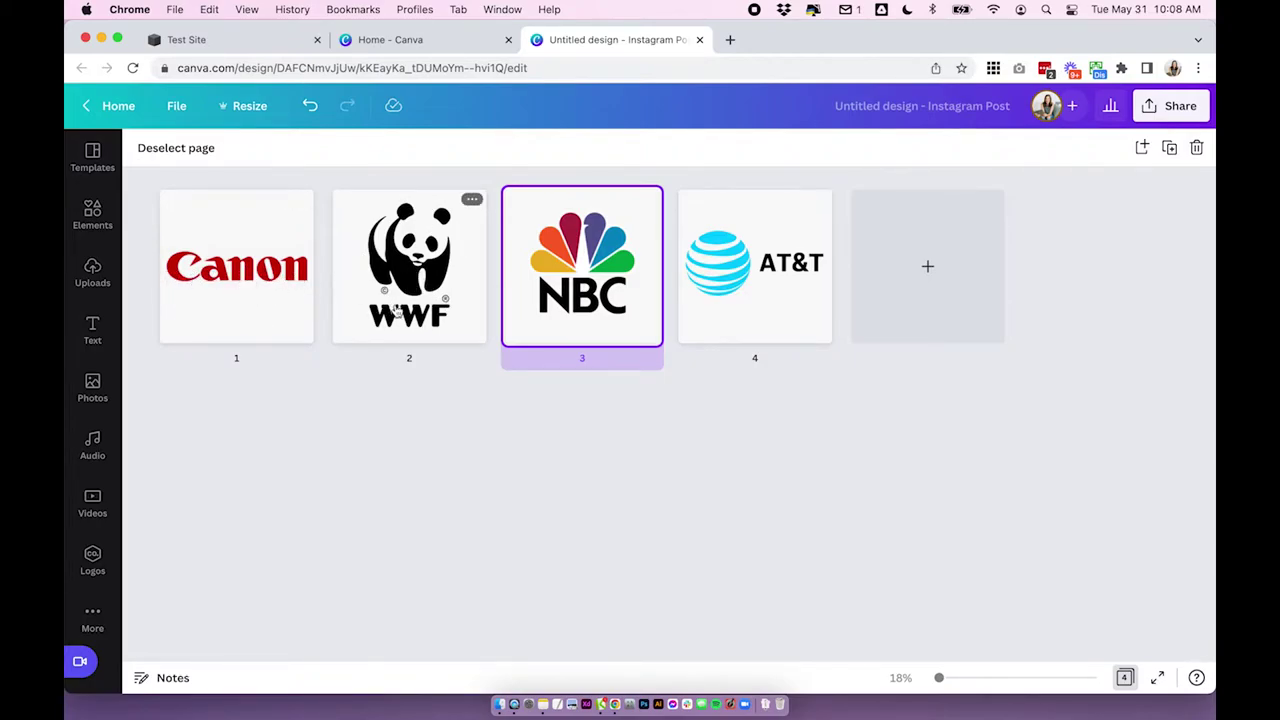
pyautogui.moveTo(430, 287); pyautogui.dragTo(435, 295)
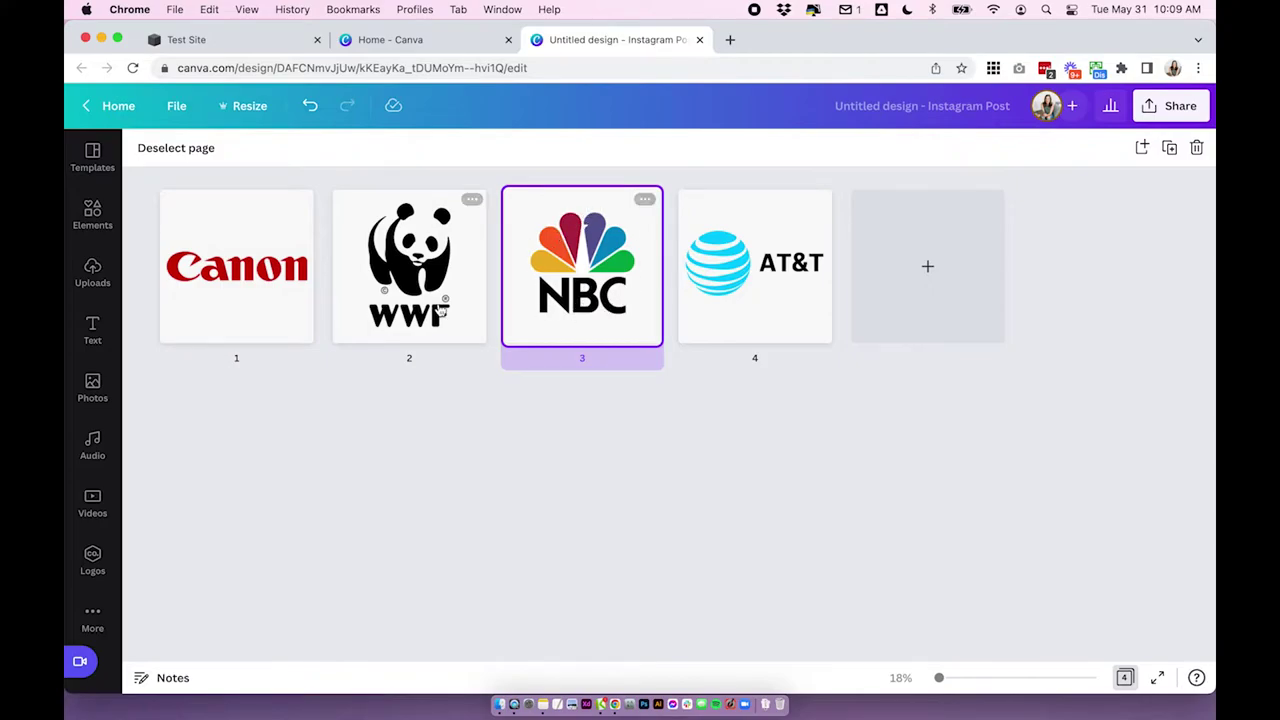
# - Shrink the WWF logo on page 2 to about 766 × 910 and compare it with the other logos in the page grid
pyautogui.doubleClick(413, 268)
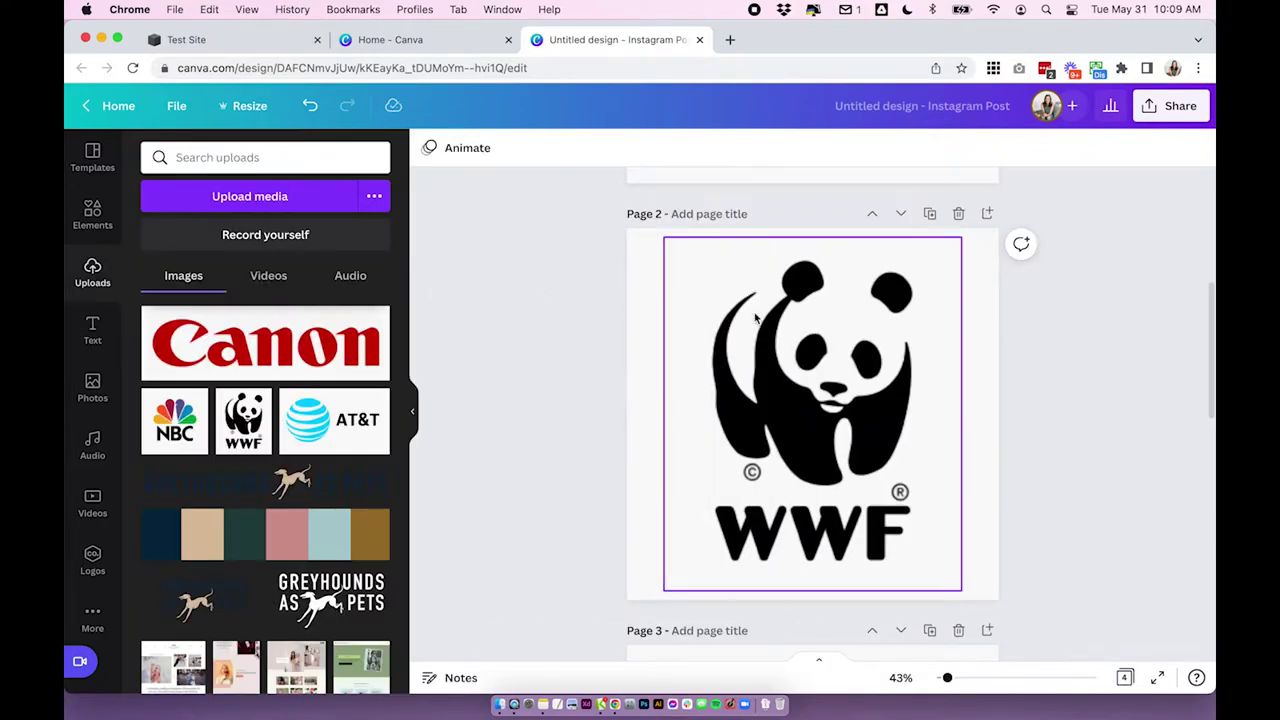
pyautogui.click(666, 245)
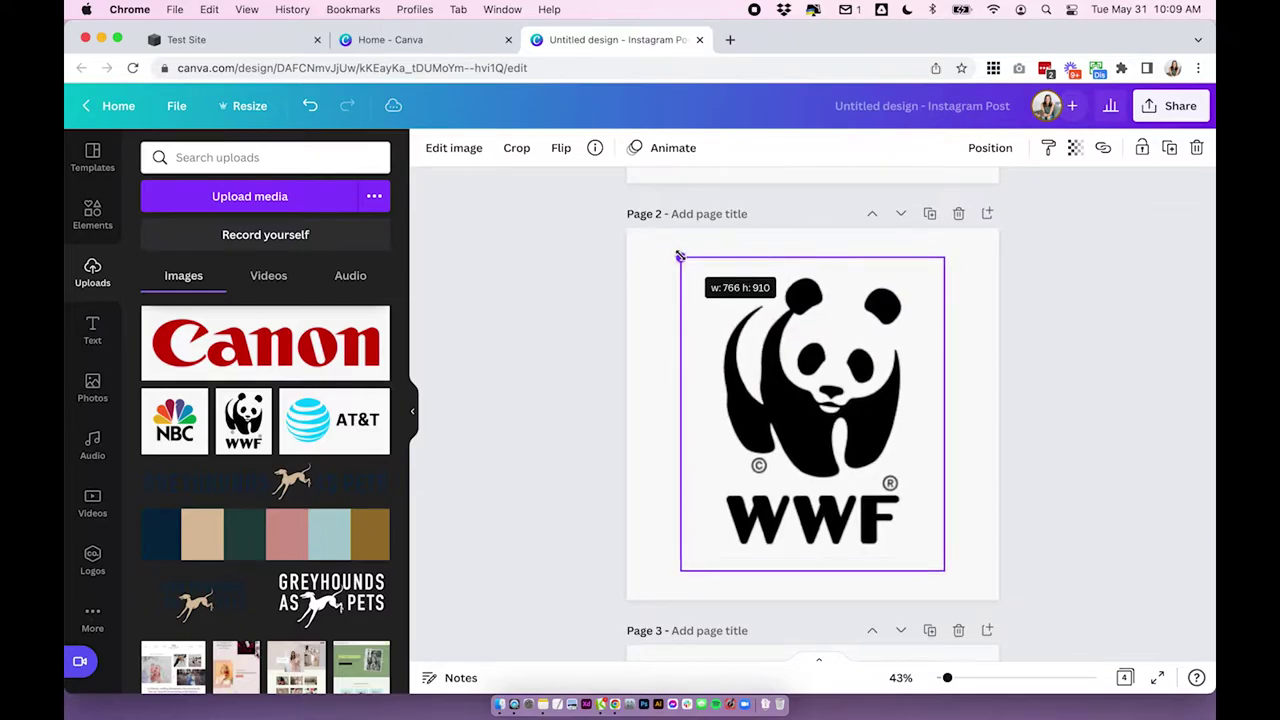
pyautogui.click(1124, 677)
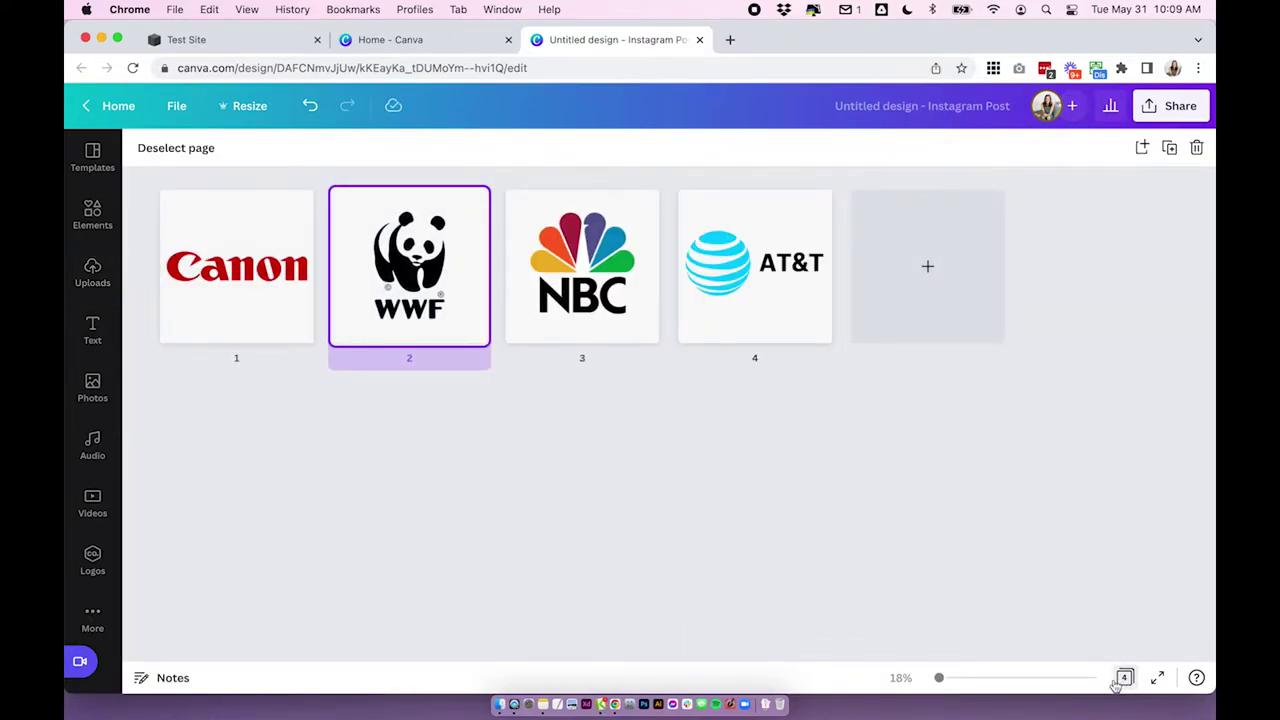
pyautogui.click(832, 588)
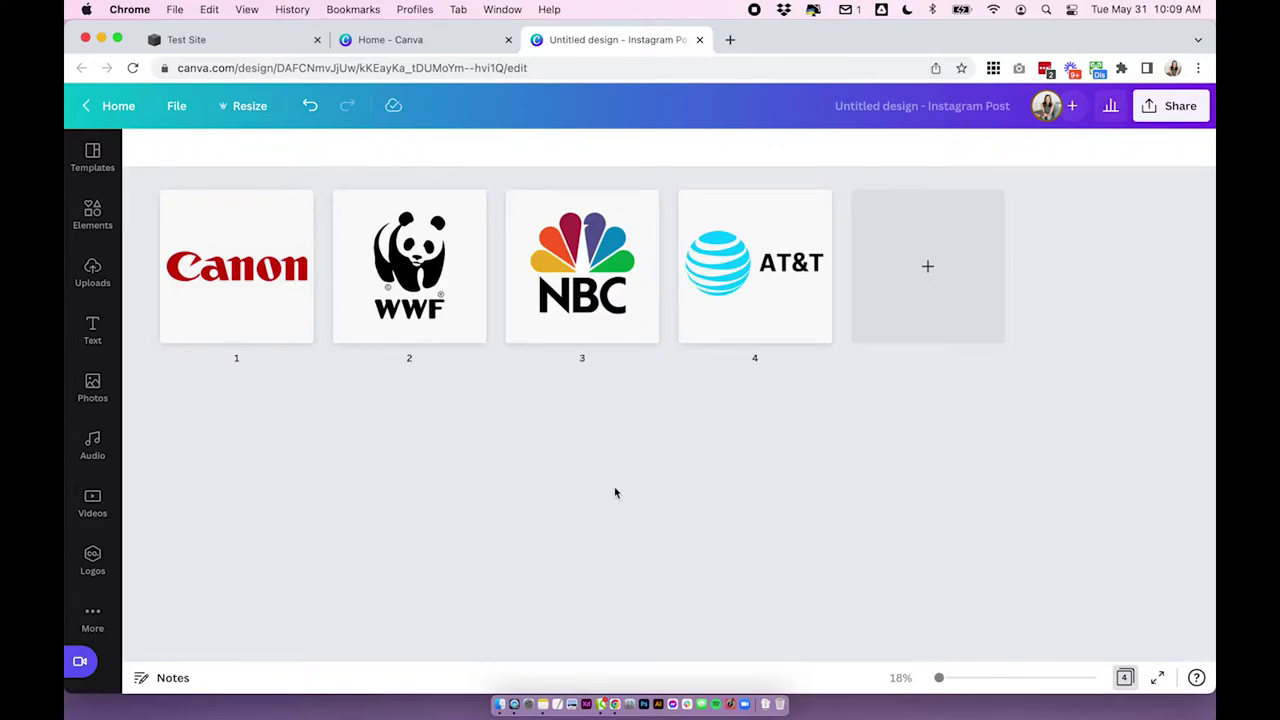
# - Download all 4 pages as JPG files with the quality set to 100
pyautogui.click(1124, 677)
pyautogui.scroll(4, 1097, 439)
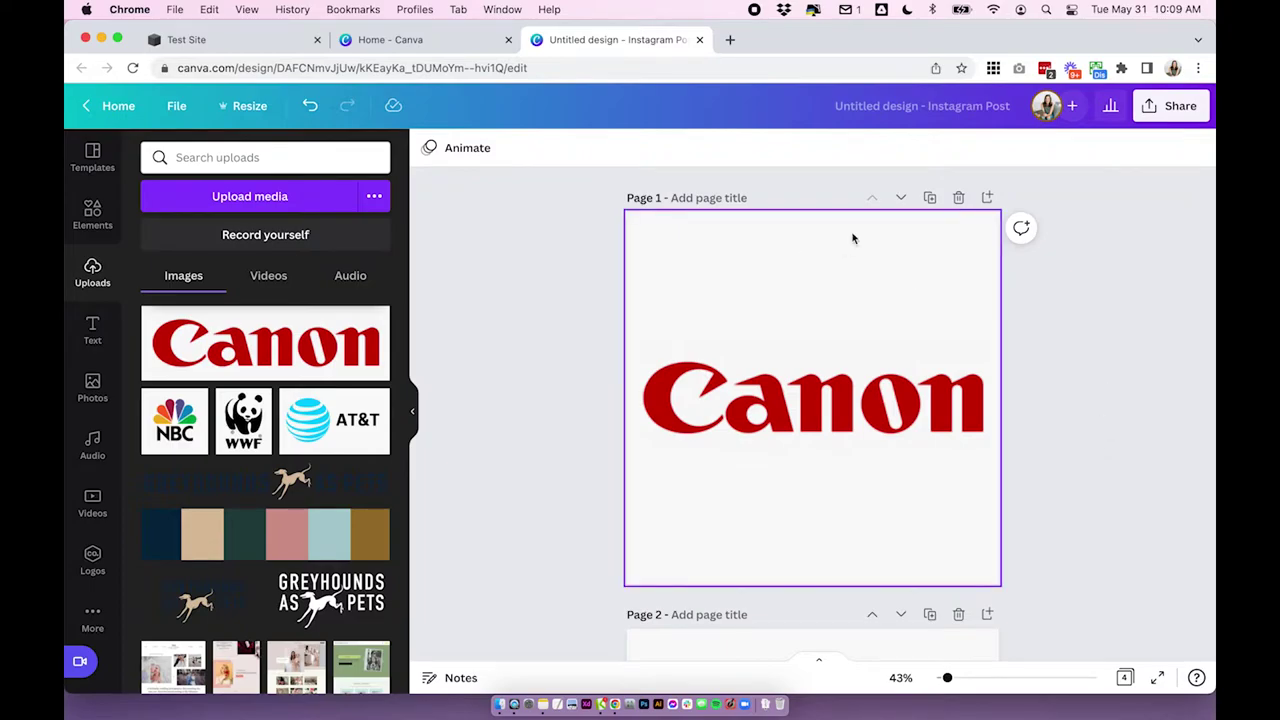
pyautogui.click(1162, 112)
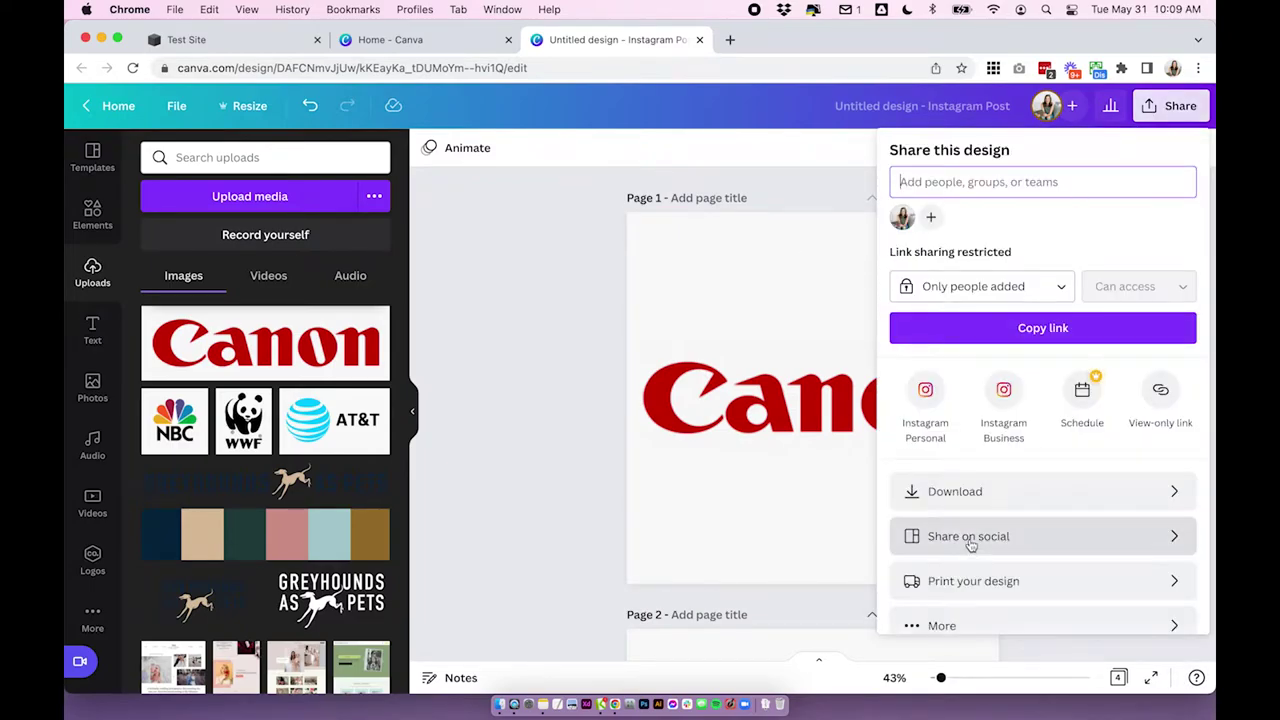
pyautogui.click(967, 489)
pyautogui.click(966, 220)
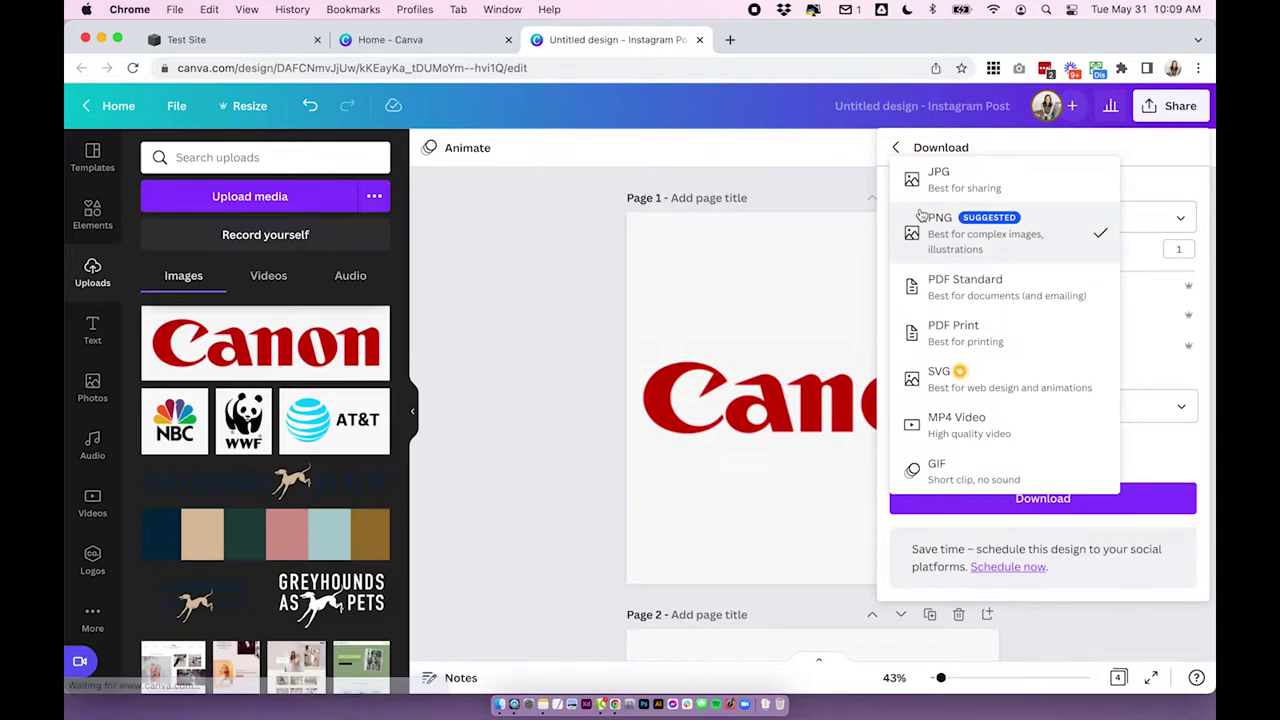
pyautogui.click(967, 184)
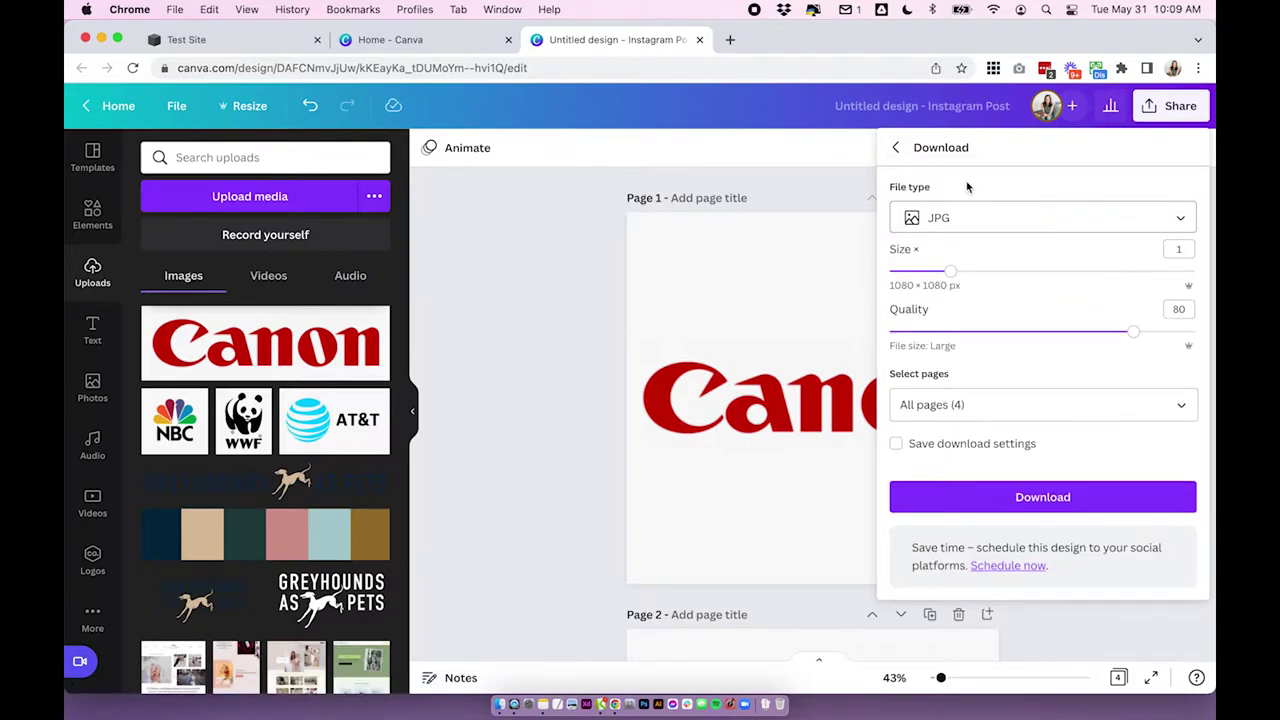
pyautogui.moveTo(1133, 332); pyautogui.dragTo(1196, 331)
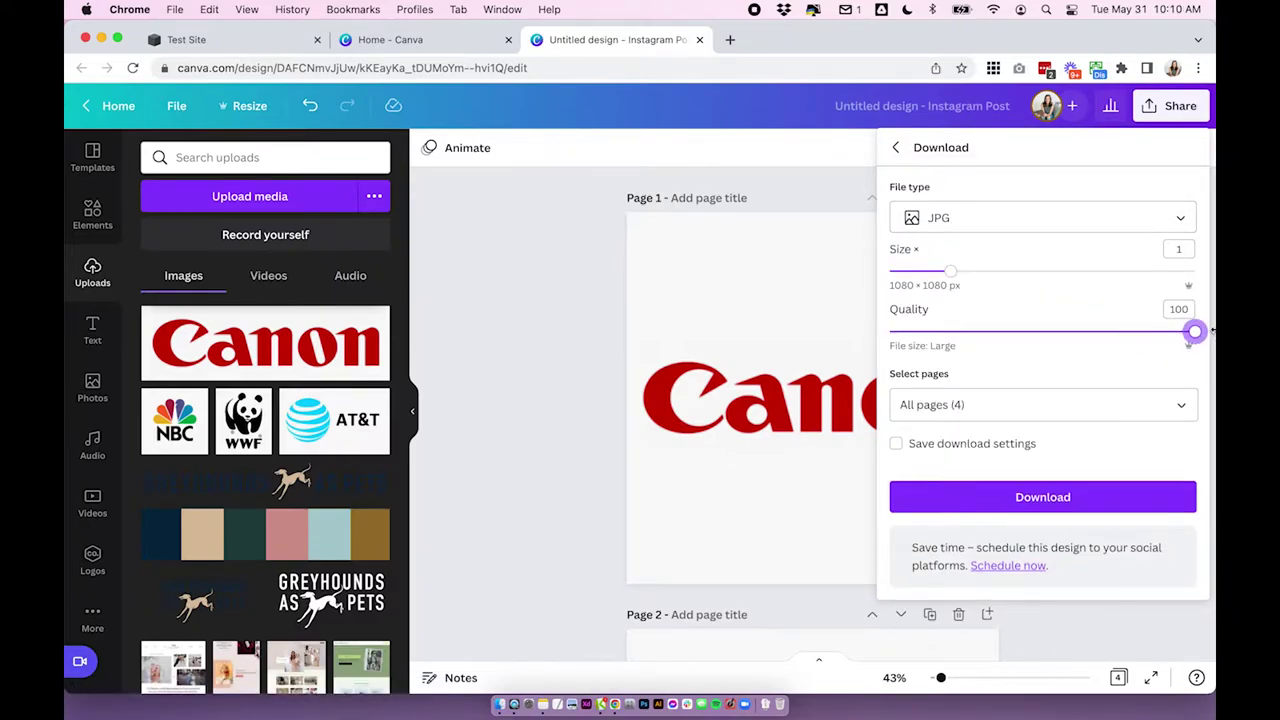
pyautogui.click(1060, 497)
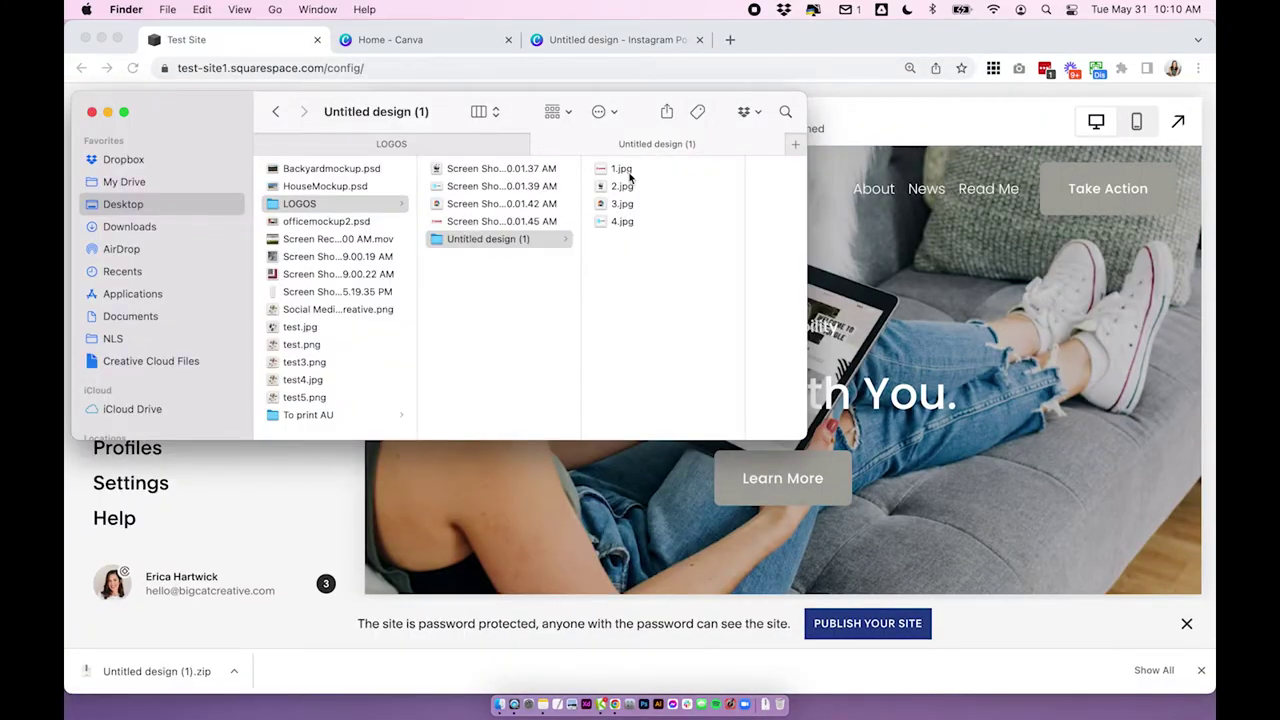
# - In Finder, preview the exported images 1.jpg to 4.jpg in the Untitled design (1) folder
pyautogui.click(629, 170)
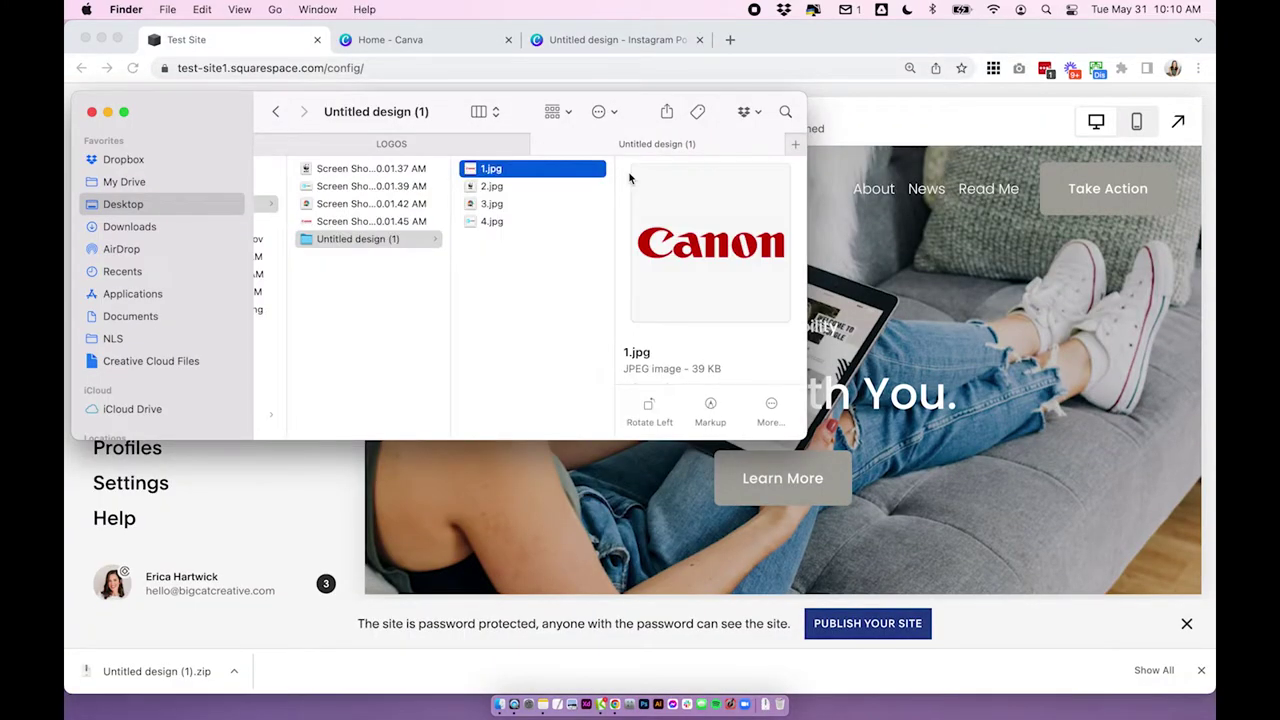
pyautogui.press('Down')
pyautogui.press('Down')
pyautogui.press('Down')
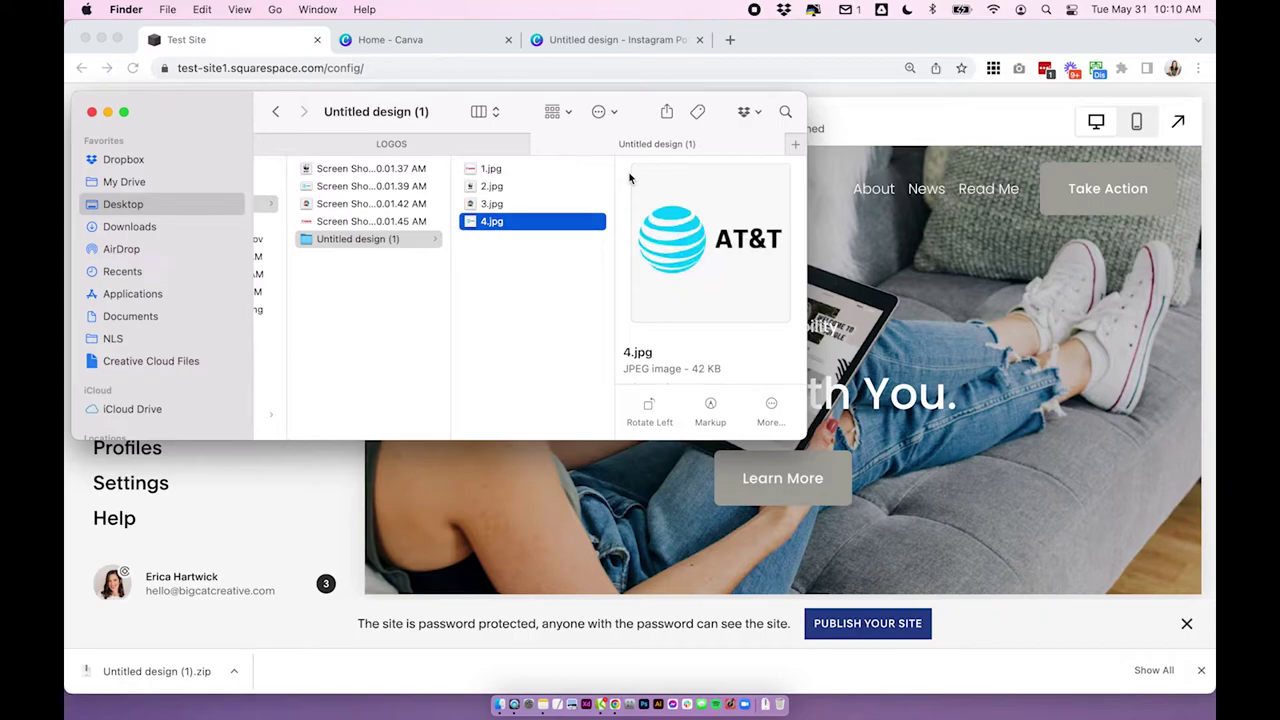
pyautogui.press('Up')
pyautogui.press('Up')
pyautogui.press('Up')
# - Compare the original logo screenshots in the LOGOS folder with the exported square versions
pyautogui.press('Left')
pyautogui.press('Up')
pyautogui.press('Up')
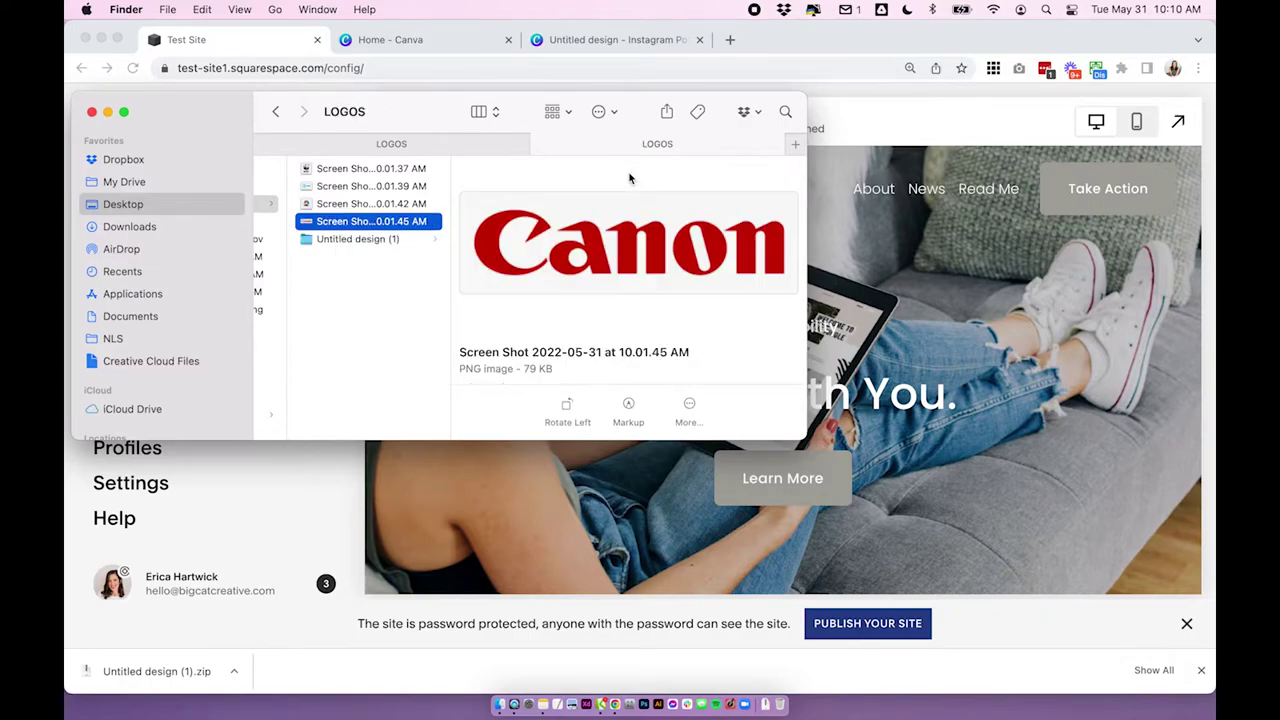
pyautogui.press('Up')
pyautogui.press('Down')
pyautogui.press('Down')
pyautogui.press('Down')
pyautogui.press('Right')
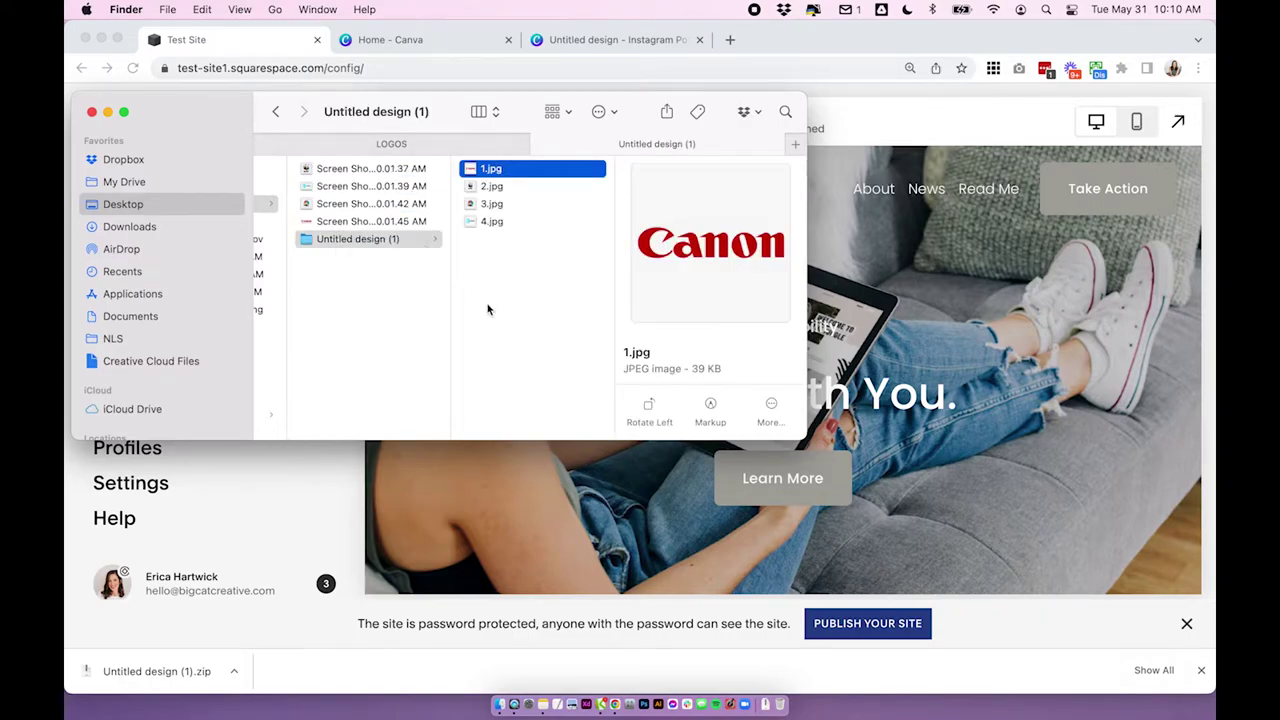
# - Check the file sizes of the exported logo images, including 2.jpg and 3.jpg
pyautogui.click(490, 172)
pyautogui.click(497, 190)
pyautogui.scroll(-2, 636, 334)
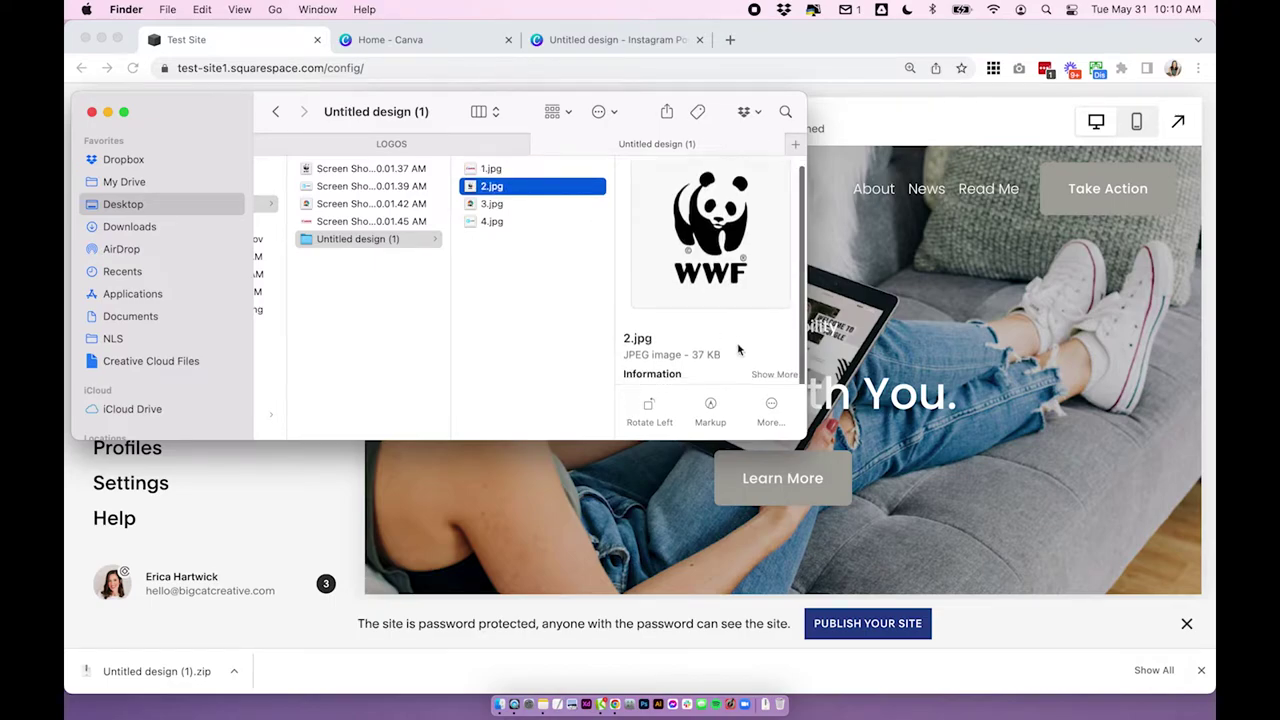
pyautogui.moveTo(636, 334); pyautogui.dragTo(749, 329)
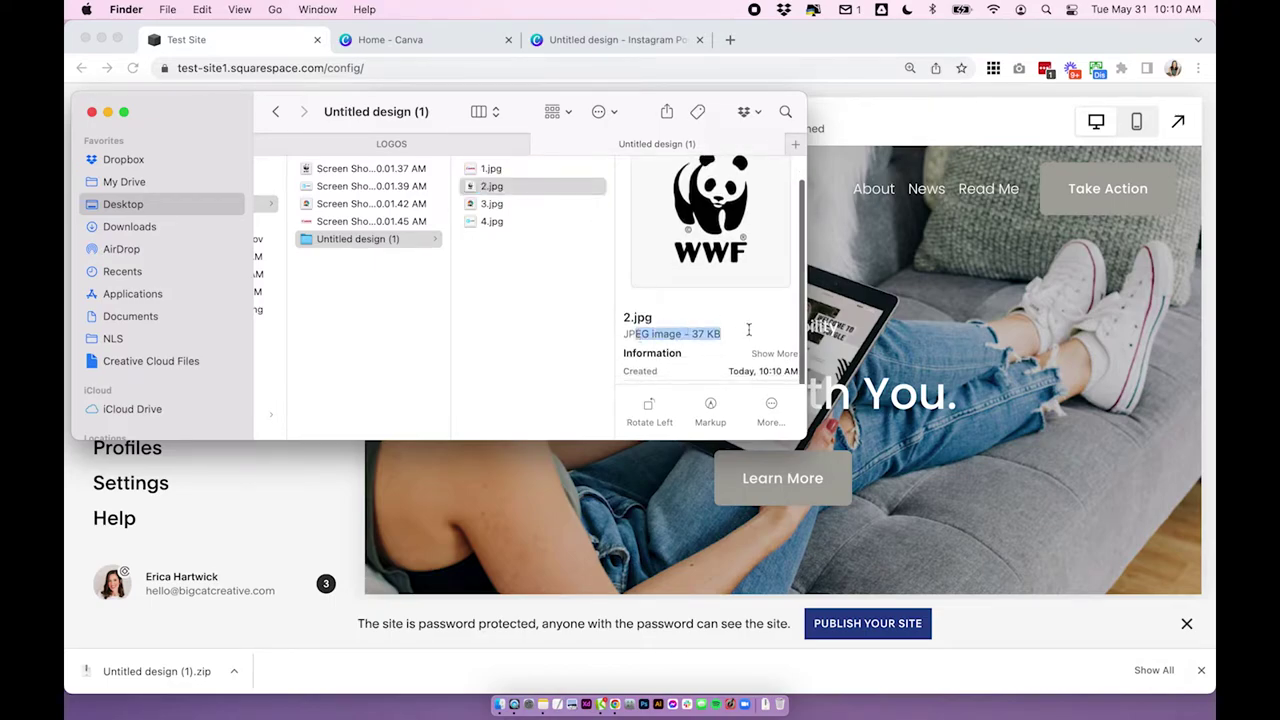
pyautogui.click(517, 203)
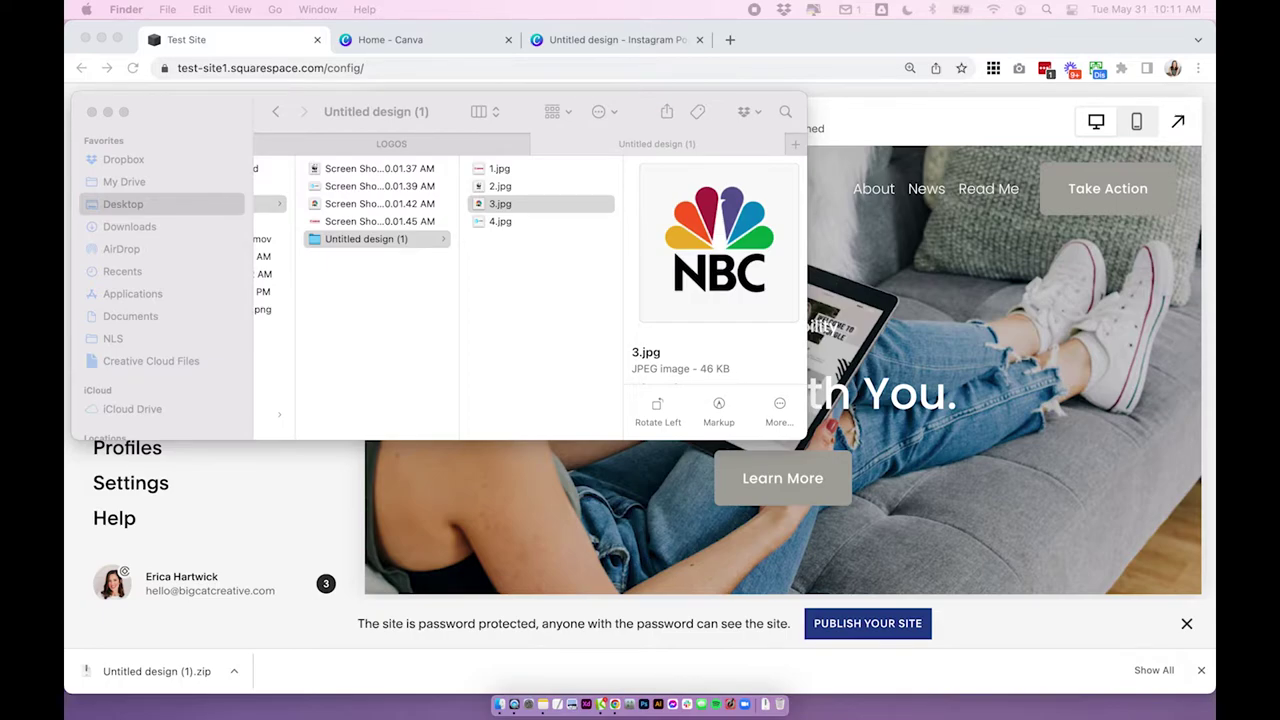
pyautogui.click(547, 241)
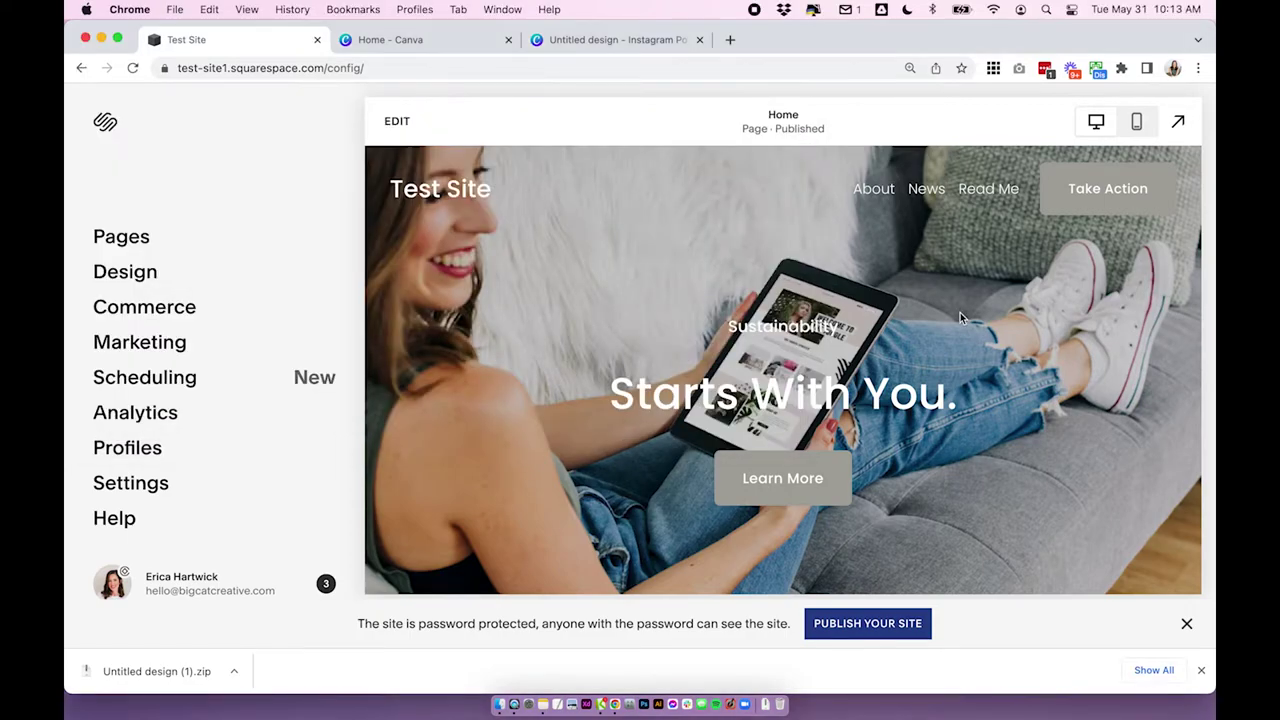
# - In Squarespace, start editing the Home page and add a blank section between the hero banner and the image gallery row
pyautogui.scroll(-4, 960, 317)
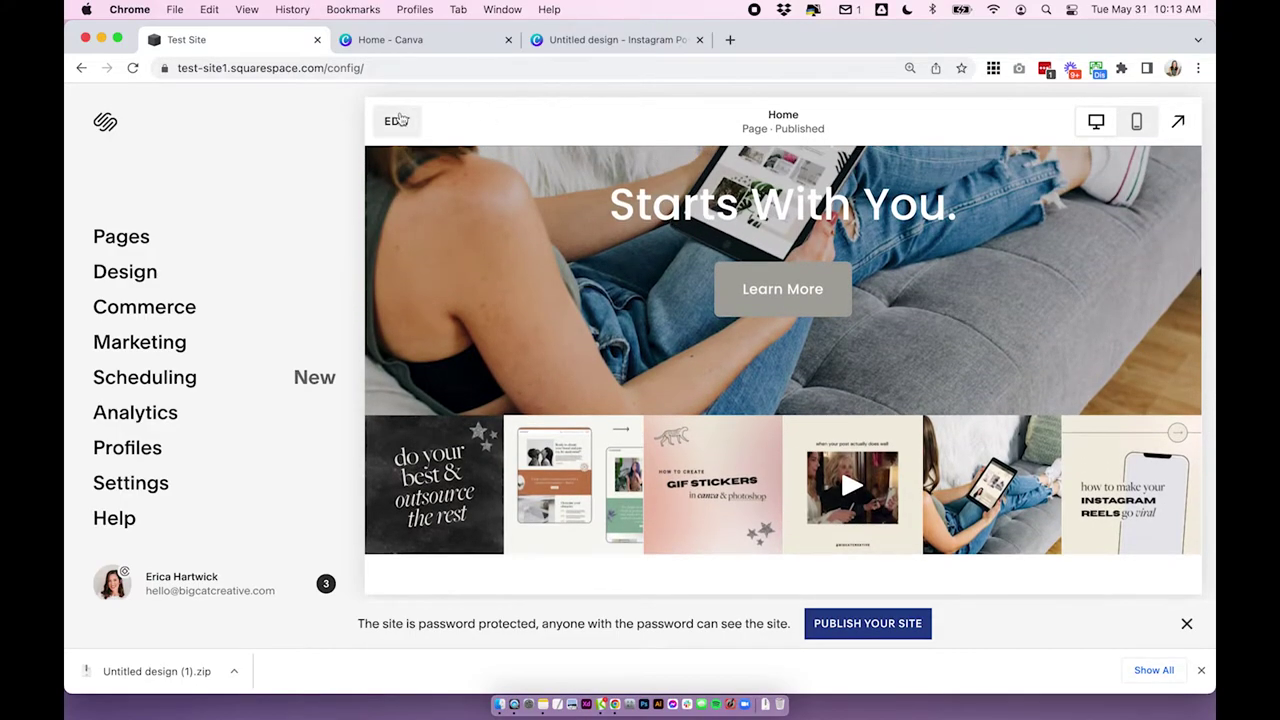
pyautogui.click(397, 121)
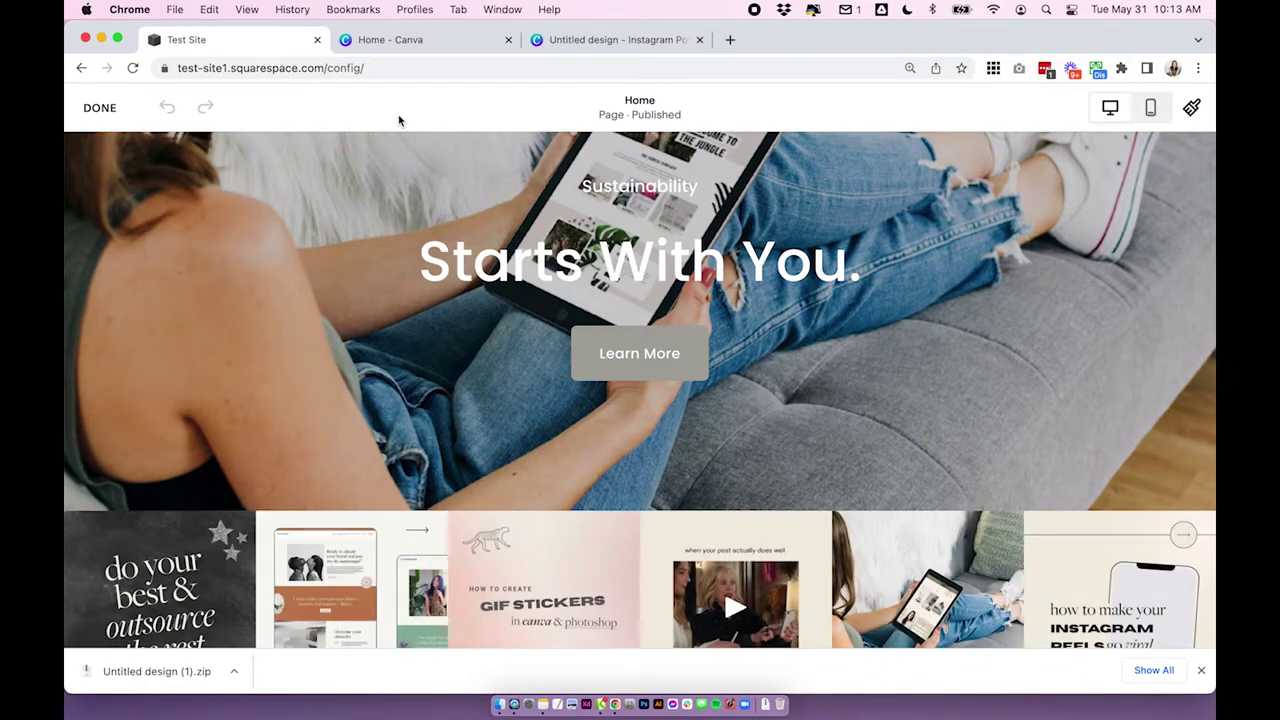
pyautogui.click(469, 139)
pyautogui.click(188, 401)
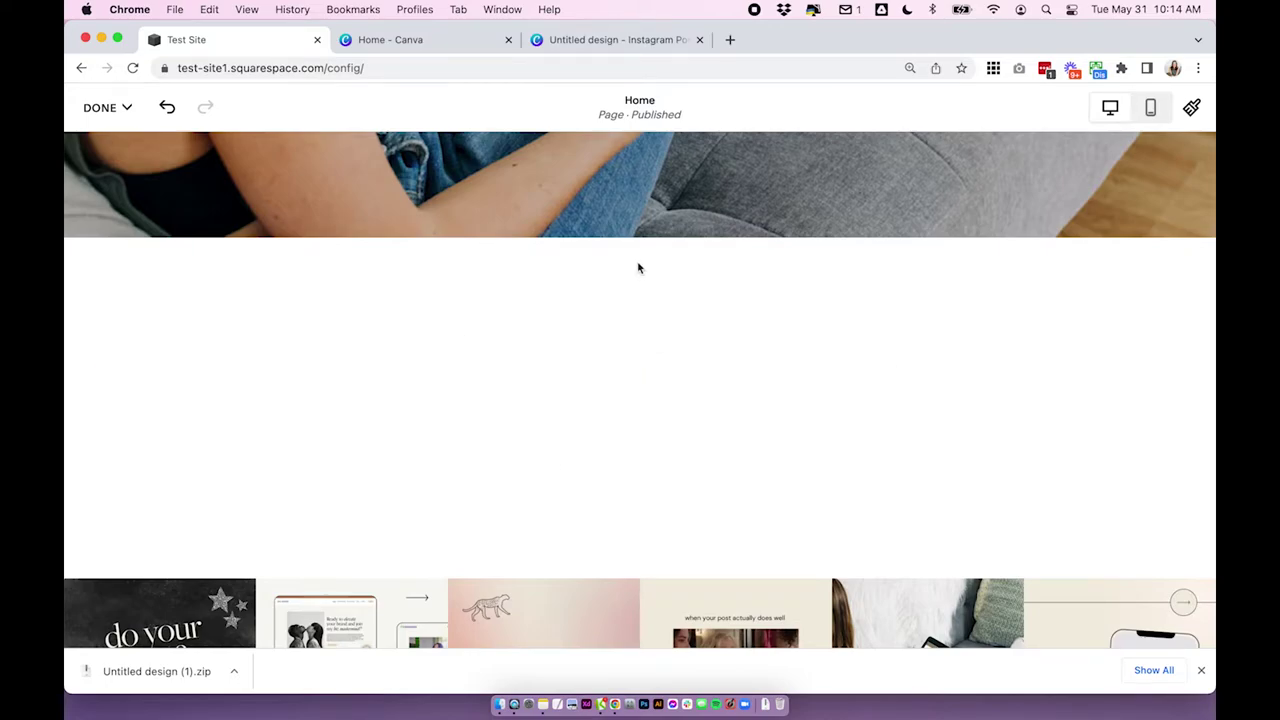
# - Add a text block to the blank section and enter "As featured in:"
pyautogui.scroll(-1, 638, 268)
pyautogui.click(744, 359)
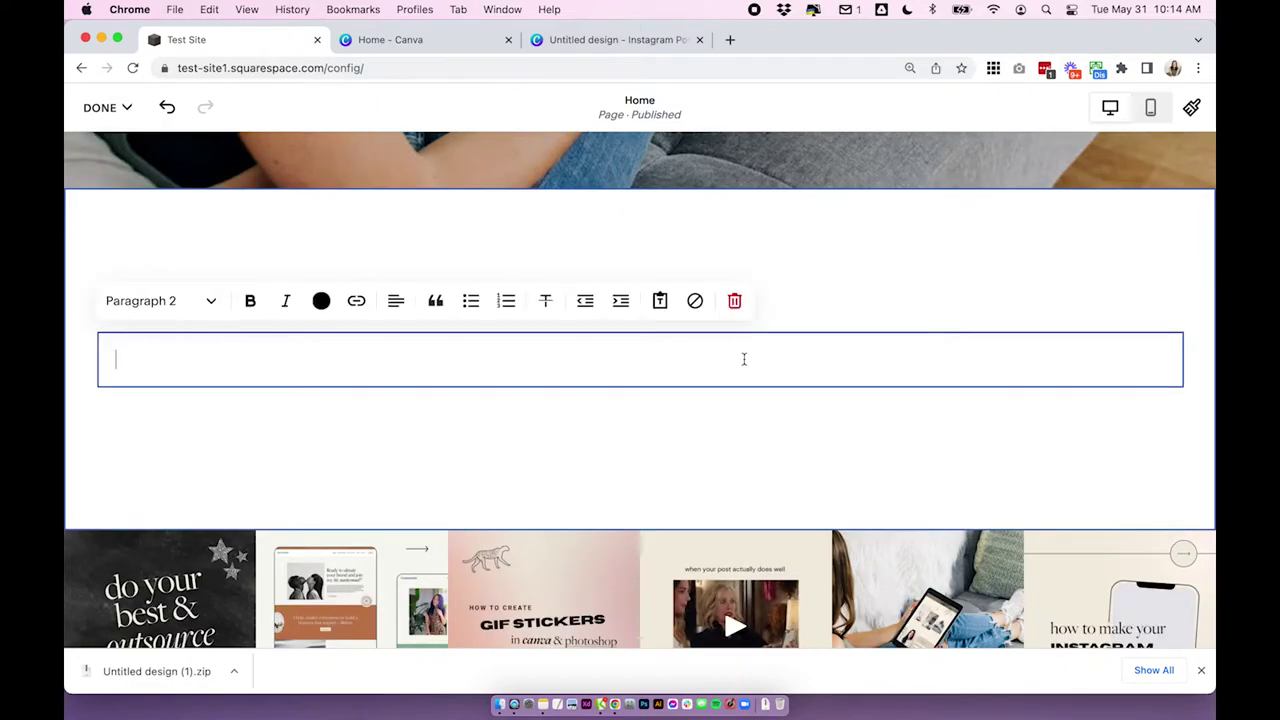
pyautogui.scroll(1, 744, 359)
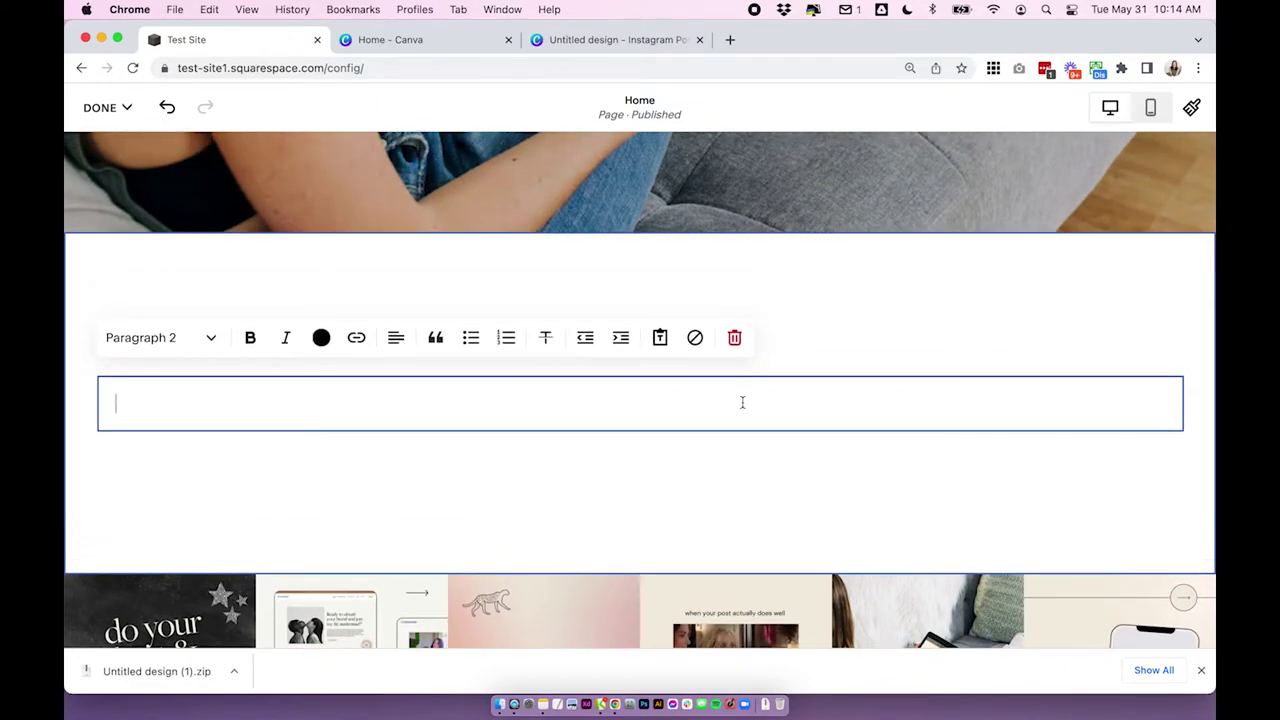
pyautogui.scroll(1, 742, 402)
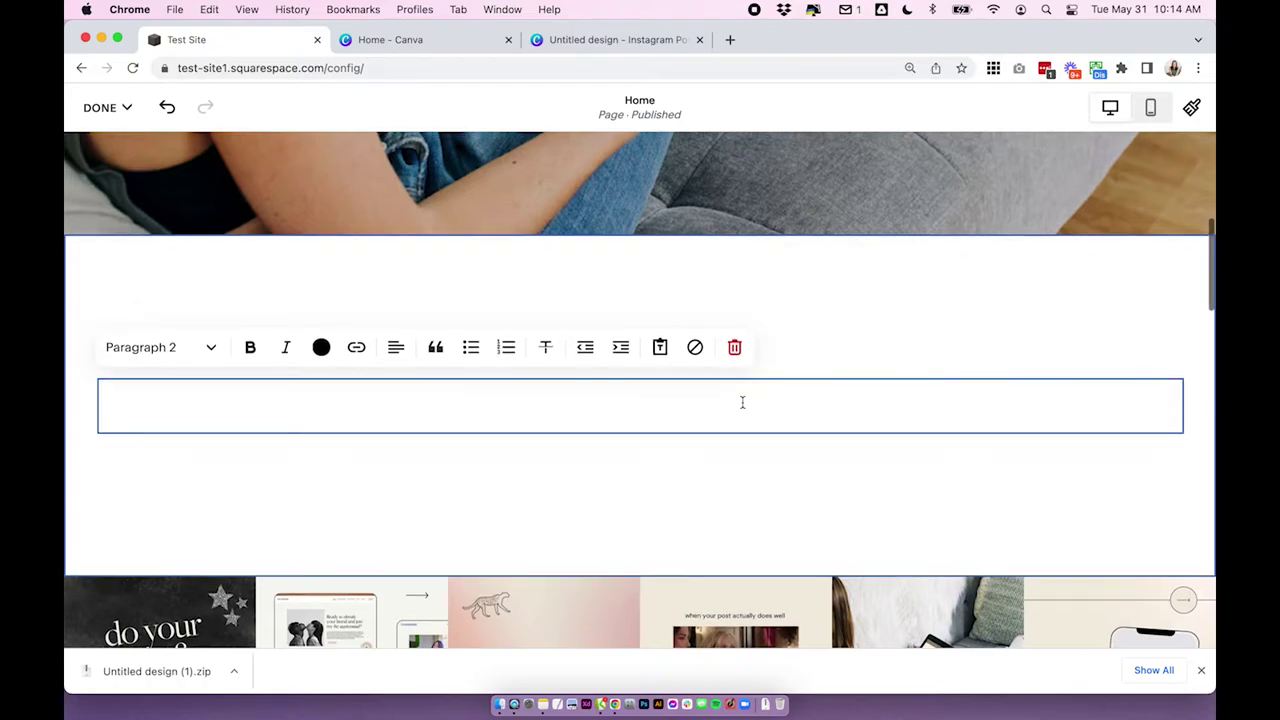
pyautogui.click(628, 465)
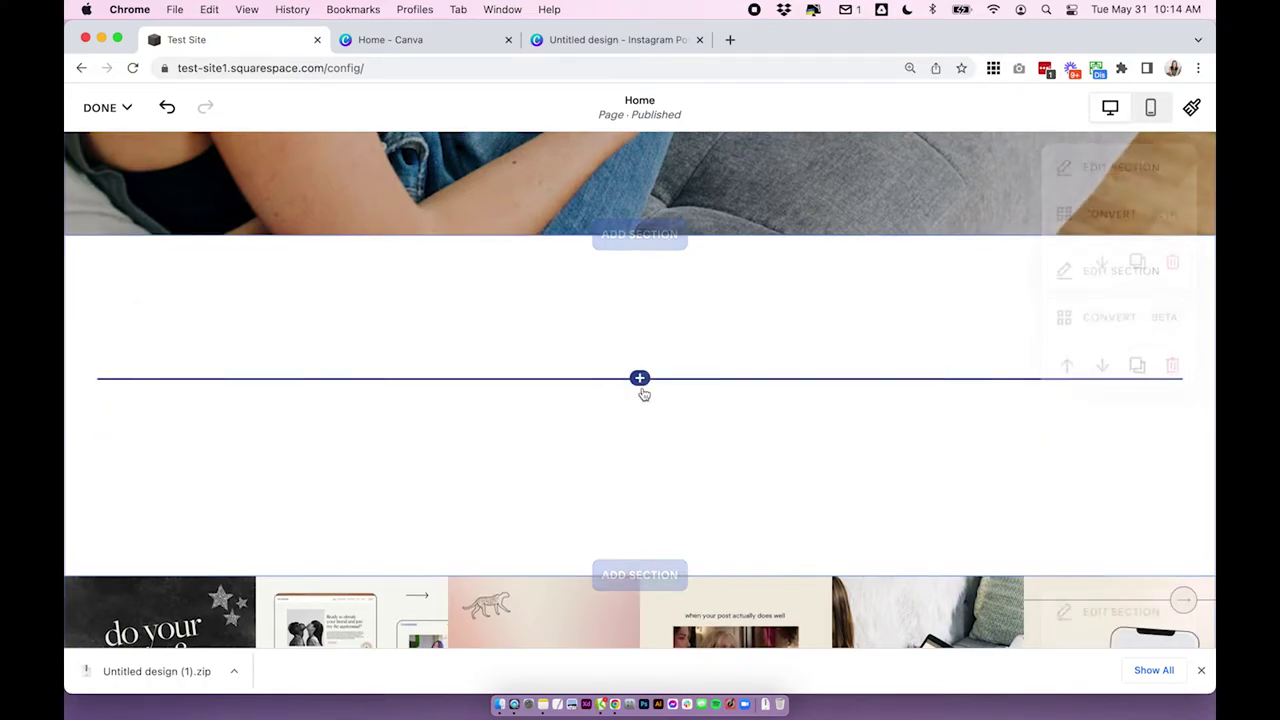
pyautogui.click(640, 379)
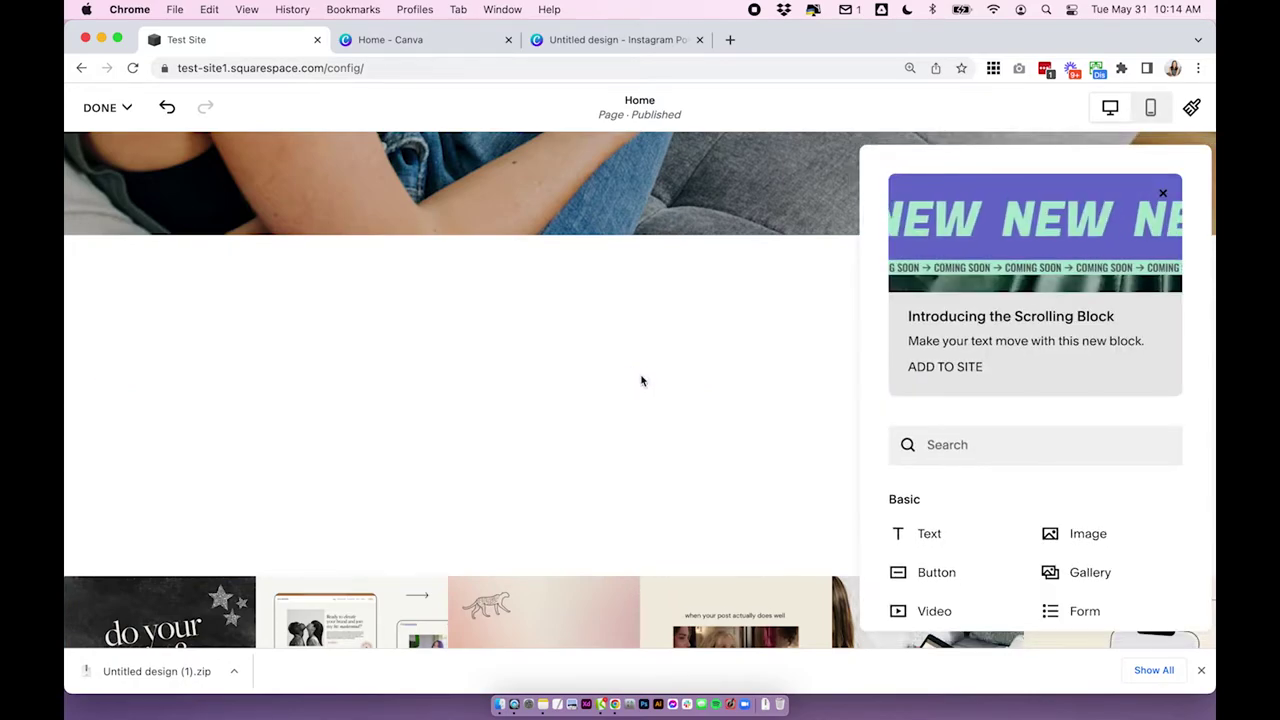
pyautogui.click(943, 549)
pyautogui.click(500, 398)
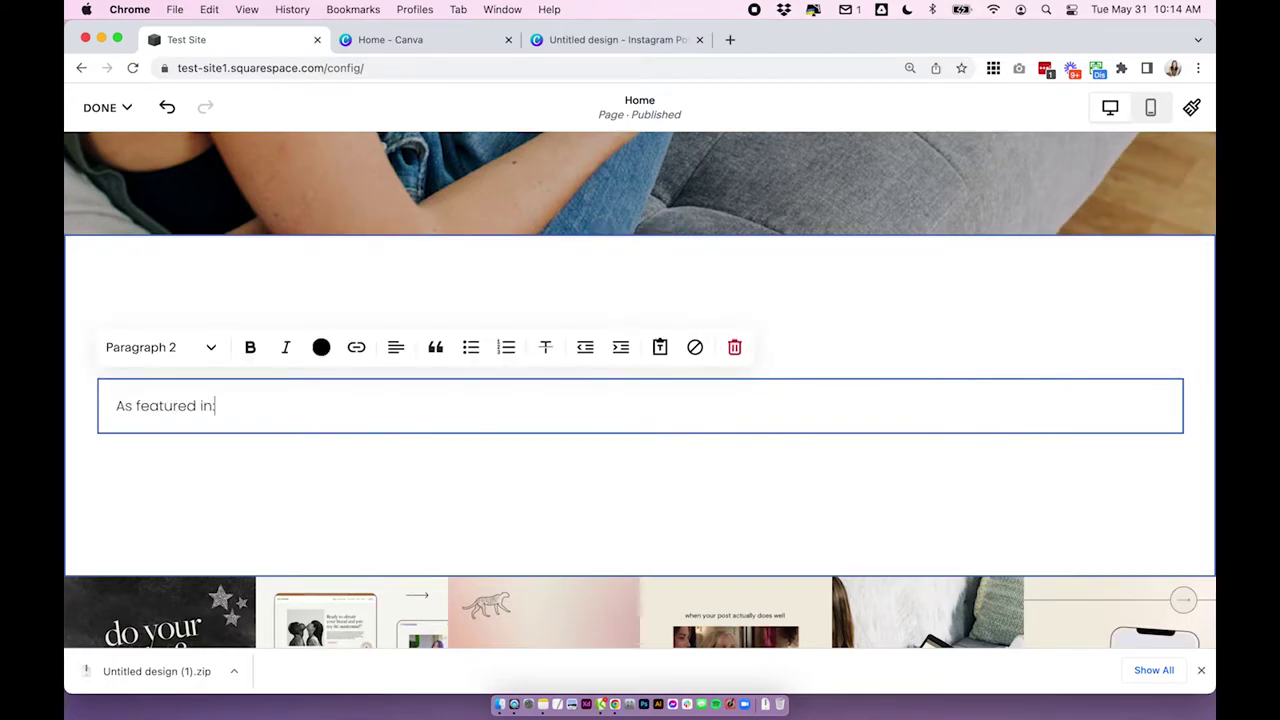
# - Center the "As featured in:" text and format it as Heading 3
pyautogui.click(396, 347)
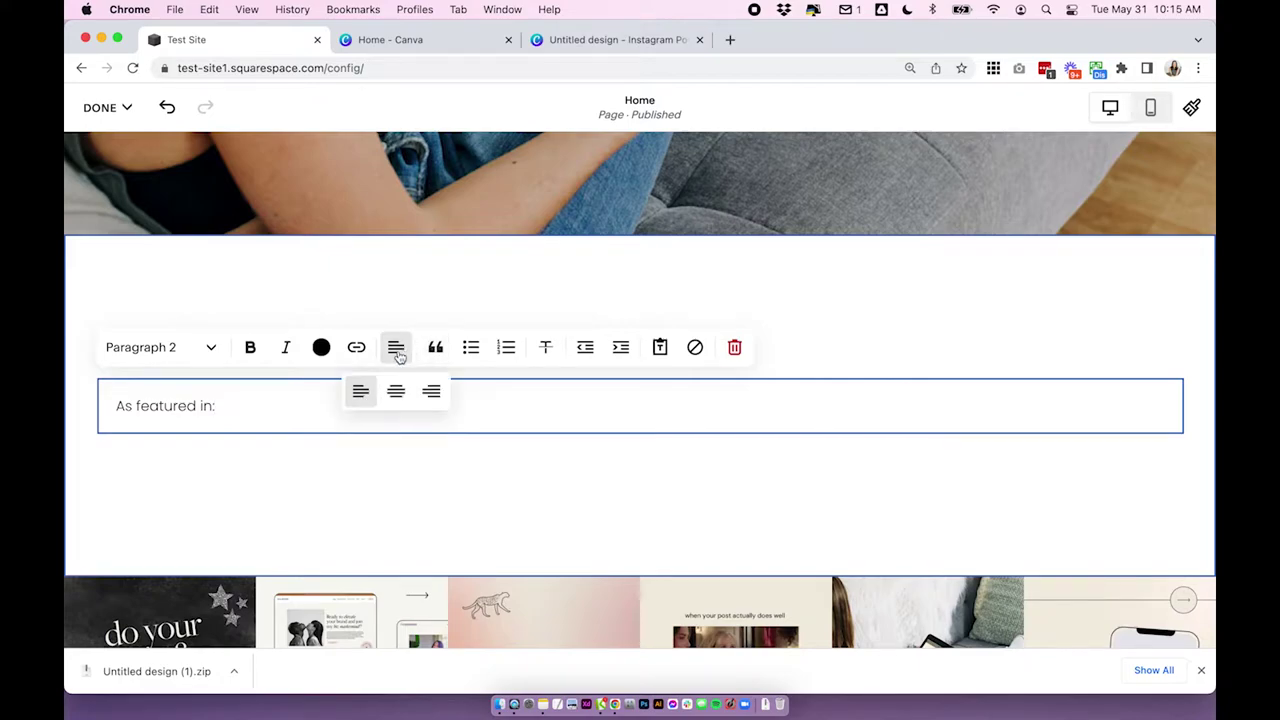
pyautogui.scroll(1, 400, 410)
pyautogui.click(398, 414)
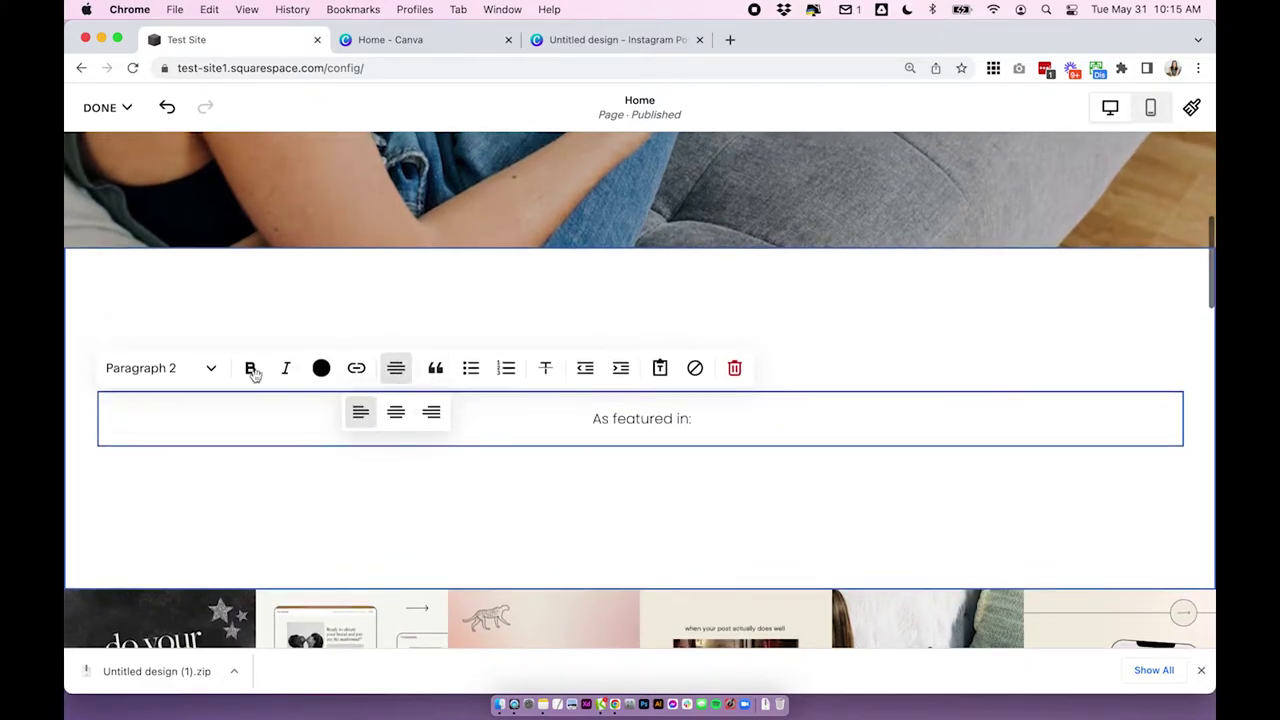
pyautogui.click(170, 368)
pyautogui.click(189, 489)
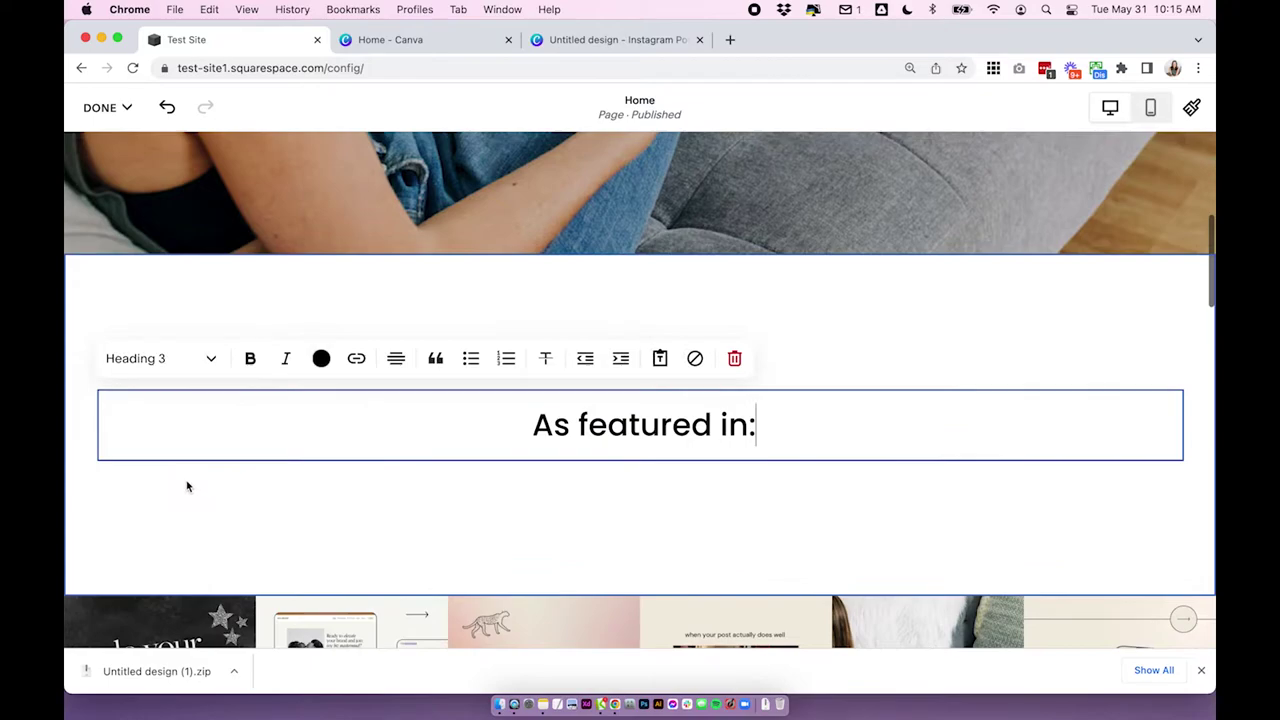
pyautogui.click(628, 474)
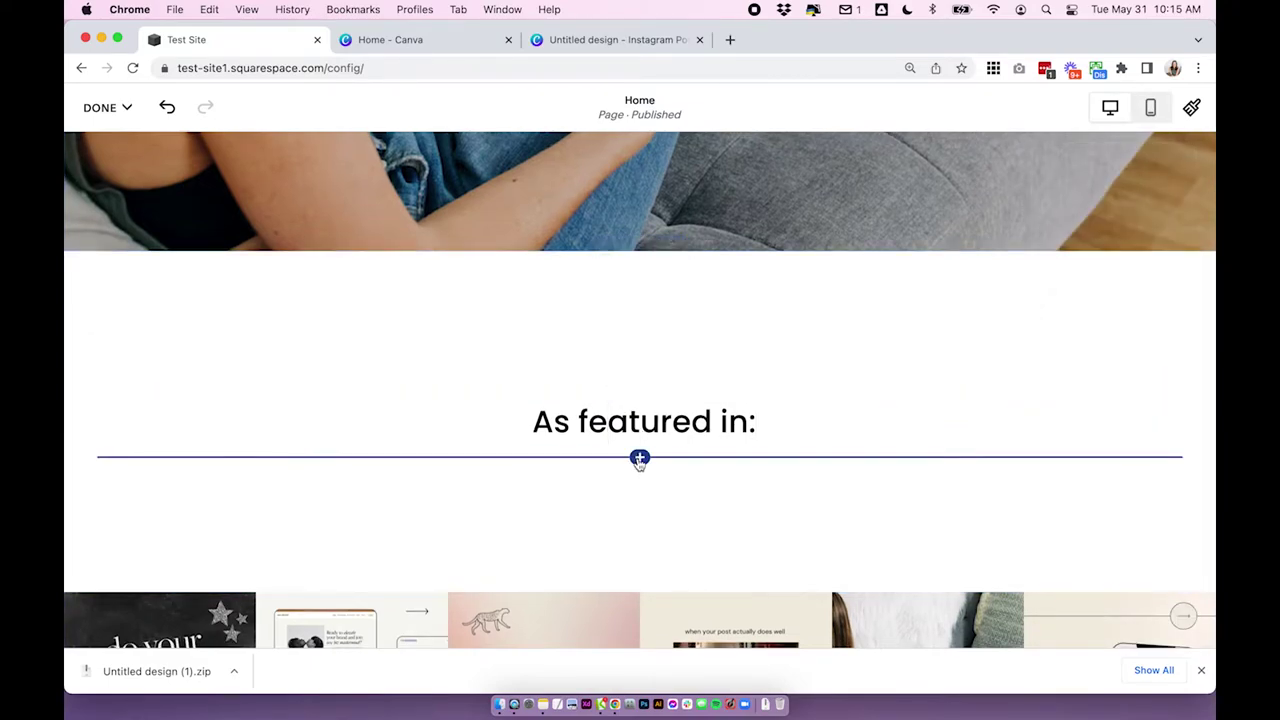
# - Insert an image block directly below the "As featured in:" heading
pyautogui.click(639, 459)
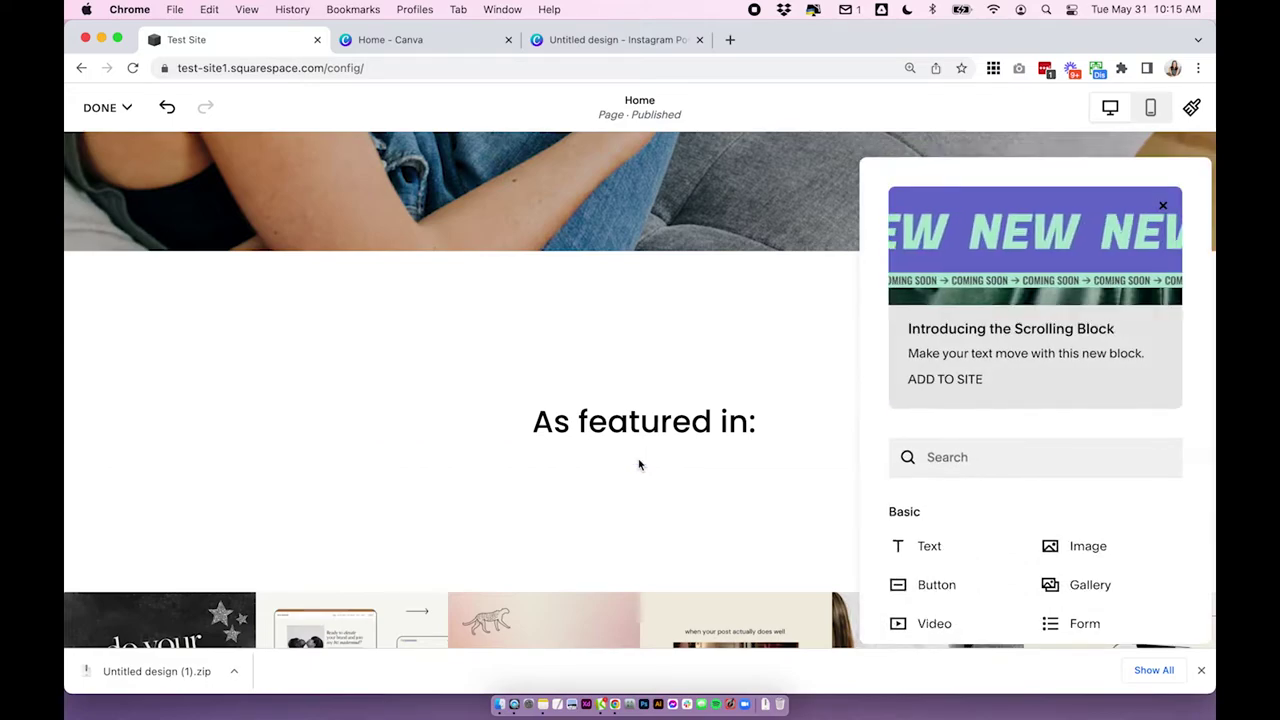
pyautogui.click(638, 463)
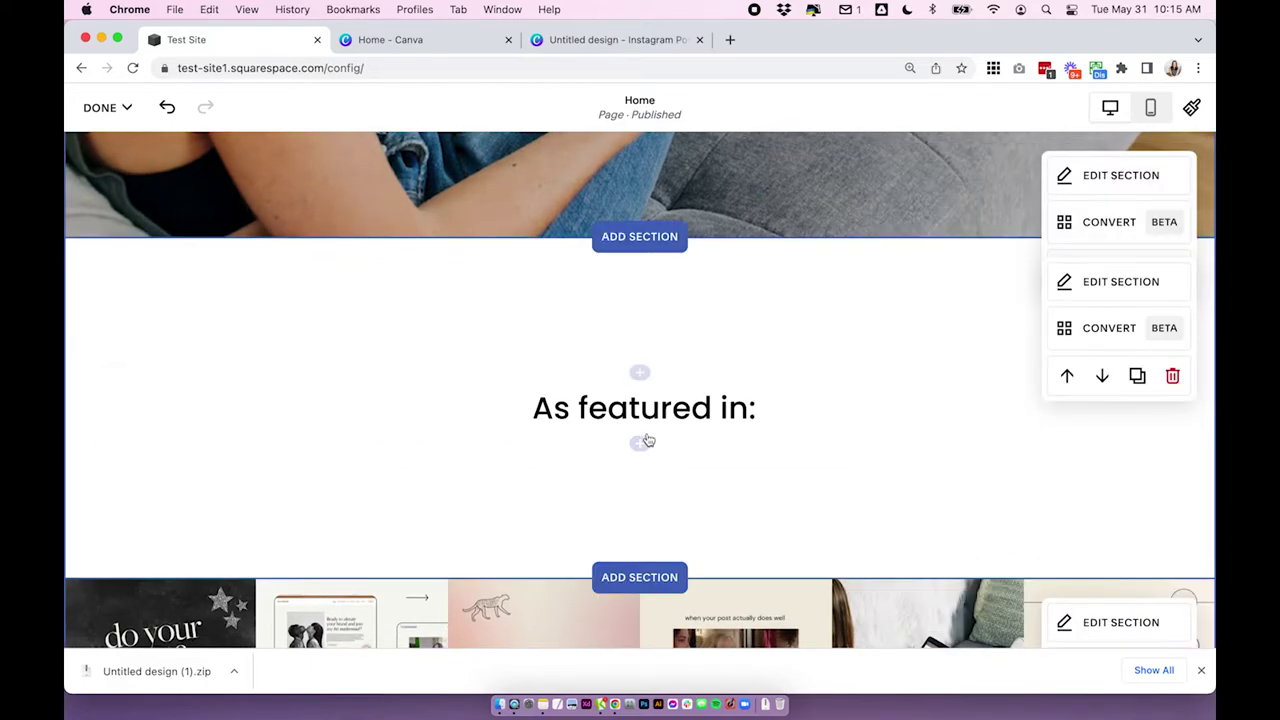
pyautogui.click(640, 445)
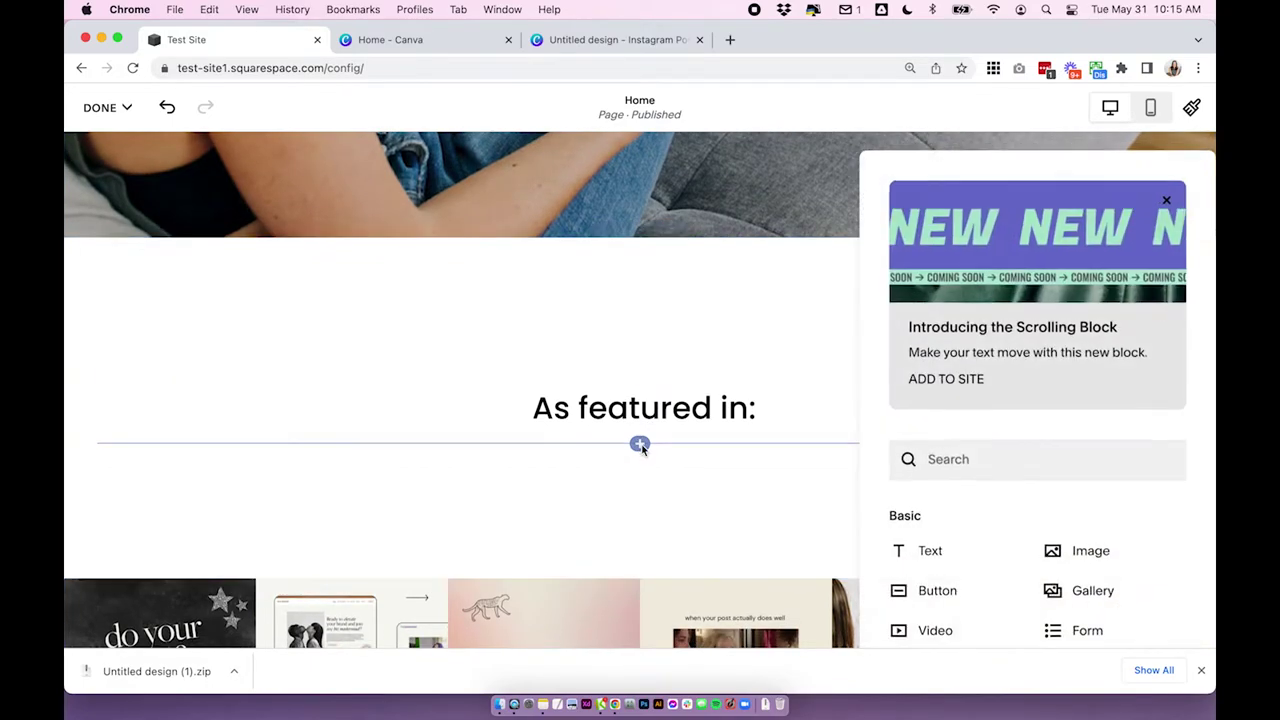
pyautogui.click(1127, 551)
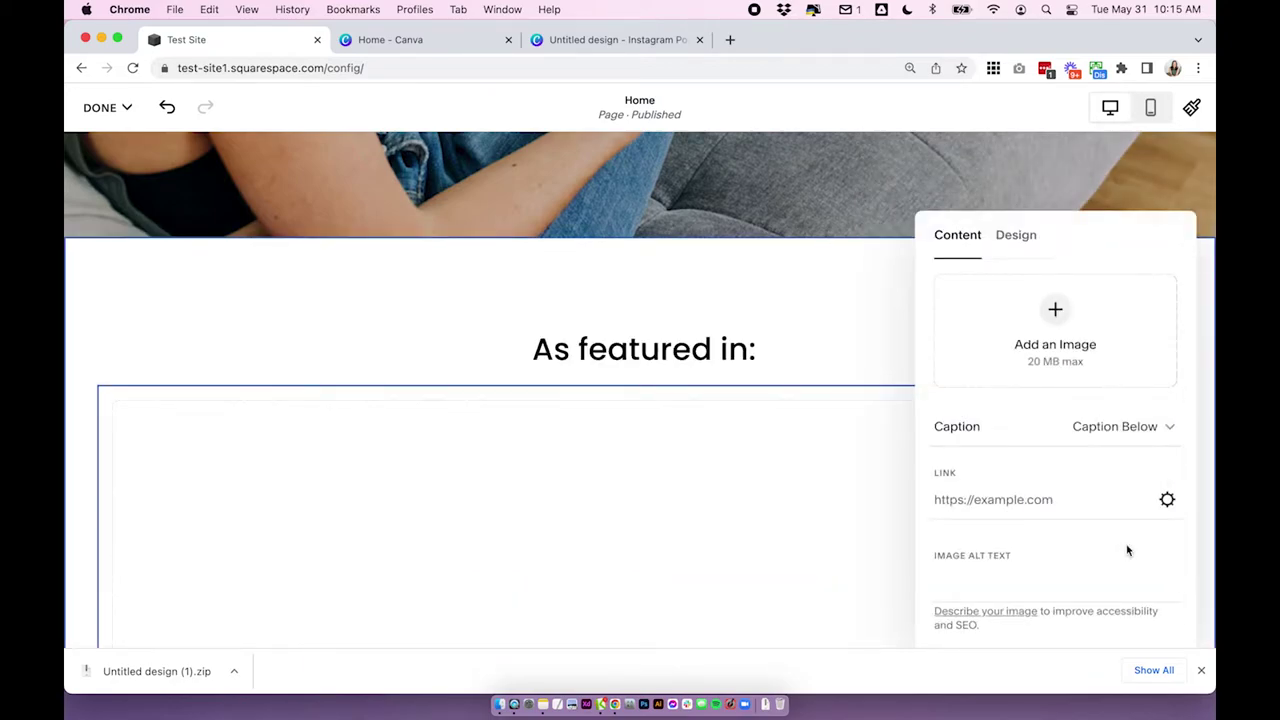
# - Add 1.jpg from the Untitled design (1) folder in Finder to the image block and close its editor
pyautogui.click(500, 704)
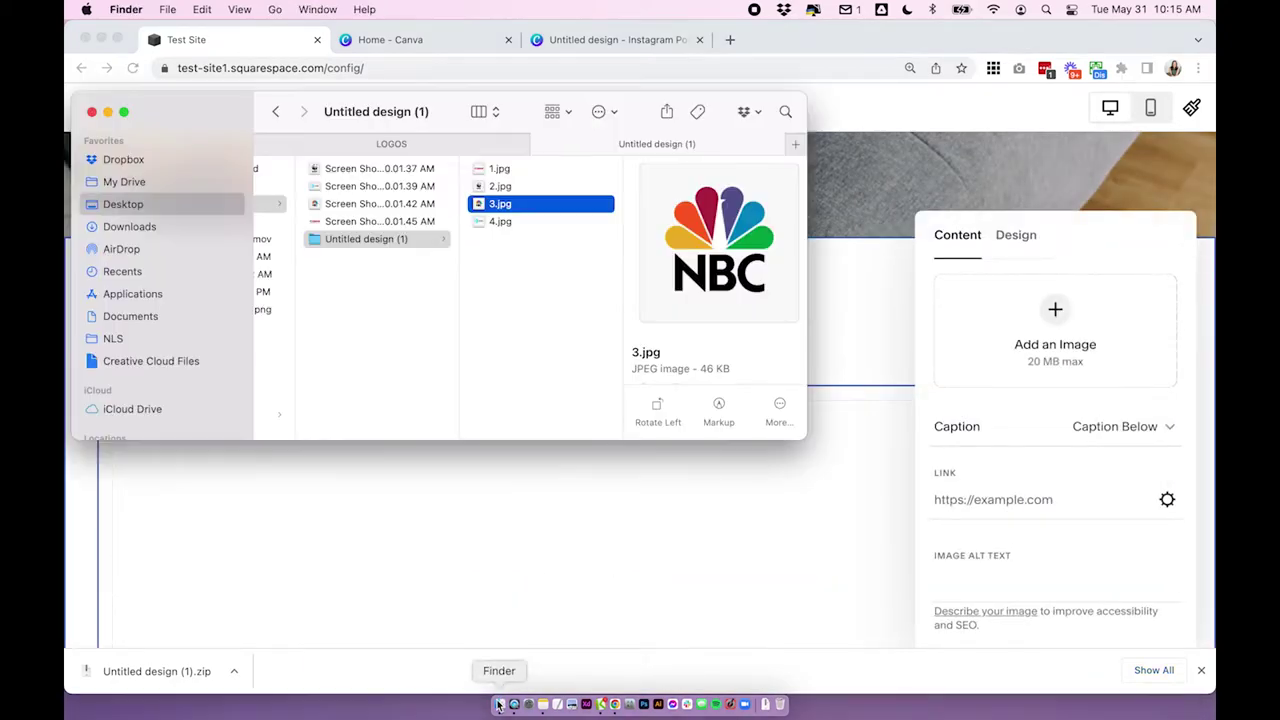
pyautogui.click(498, 168)
pyautogui.moveTo(498, 168); pyautogui.dragTo(1015, 323)
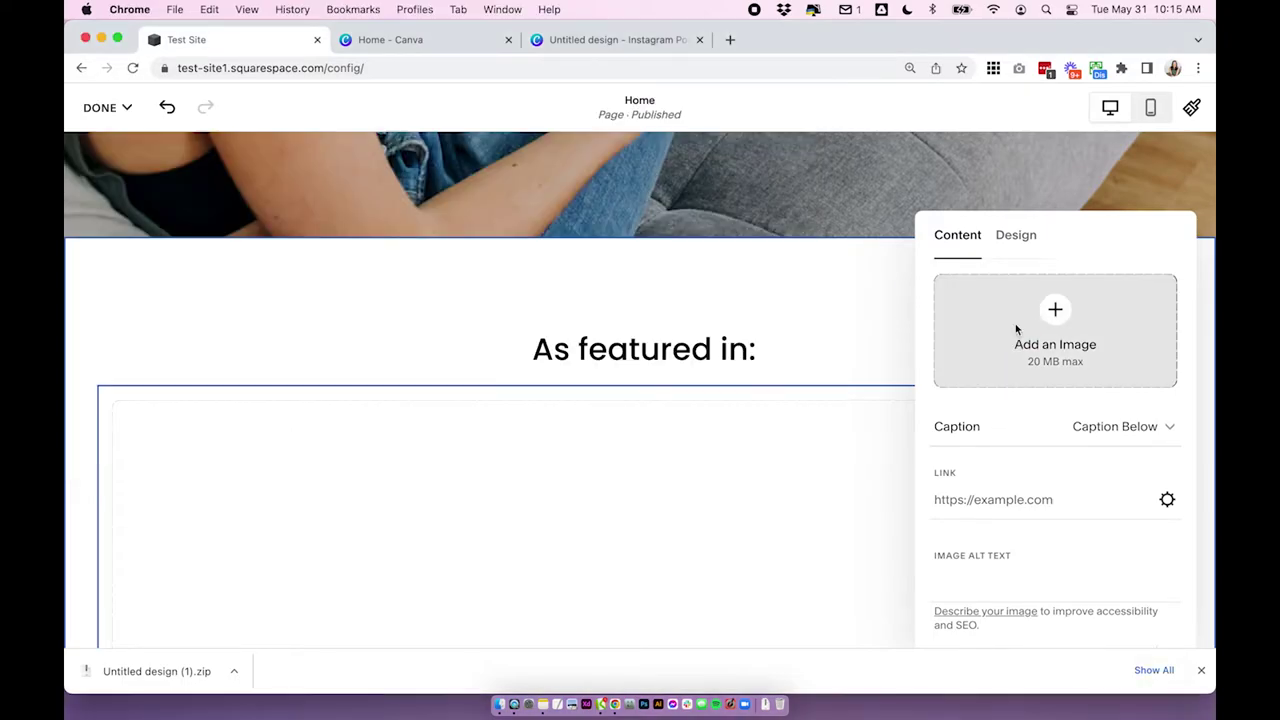
pyautogui.click(368, 329)
# - Insert a second, empty image block below the Canon logo
pyautogui.scroll(-10, 368, 329)
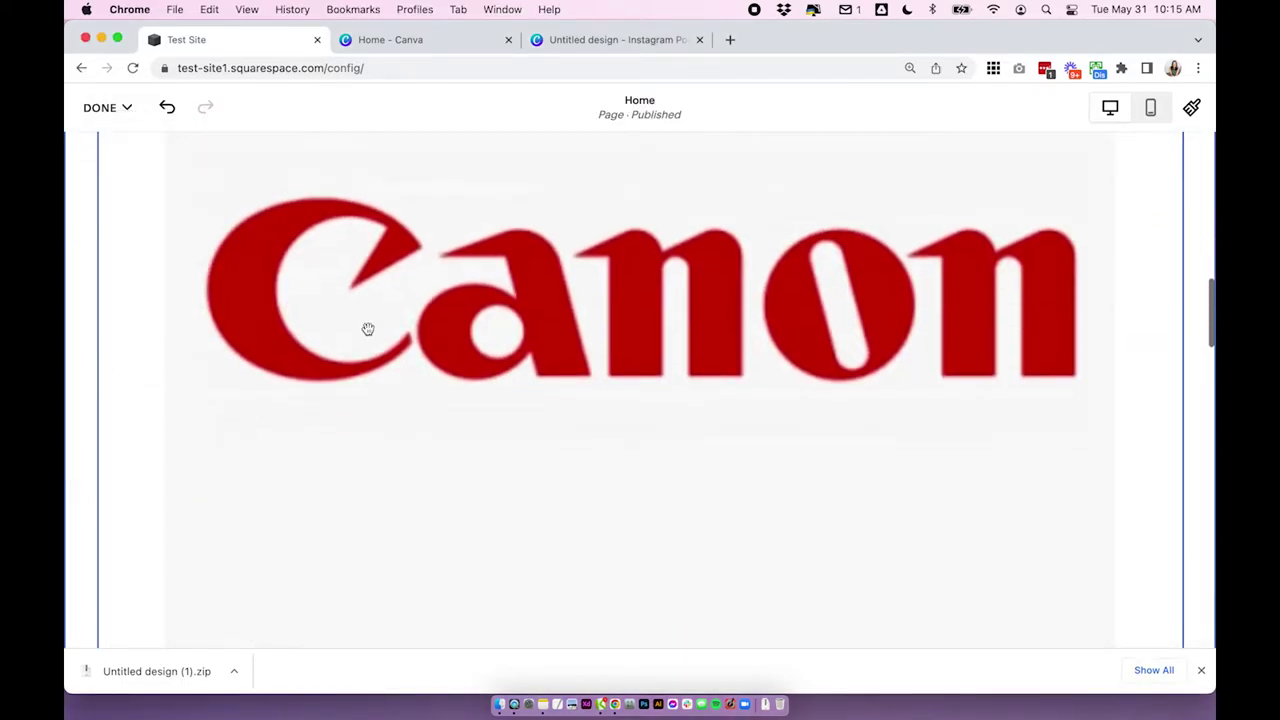
pyautogui.scroll(-3, 368, 329)
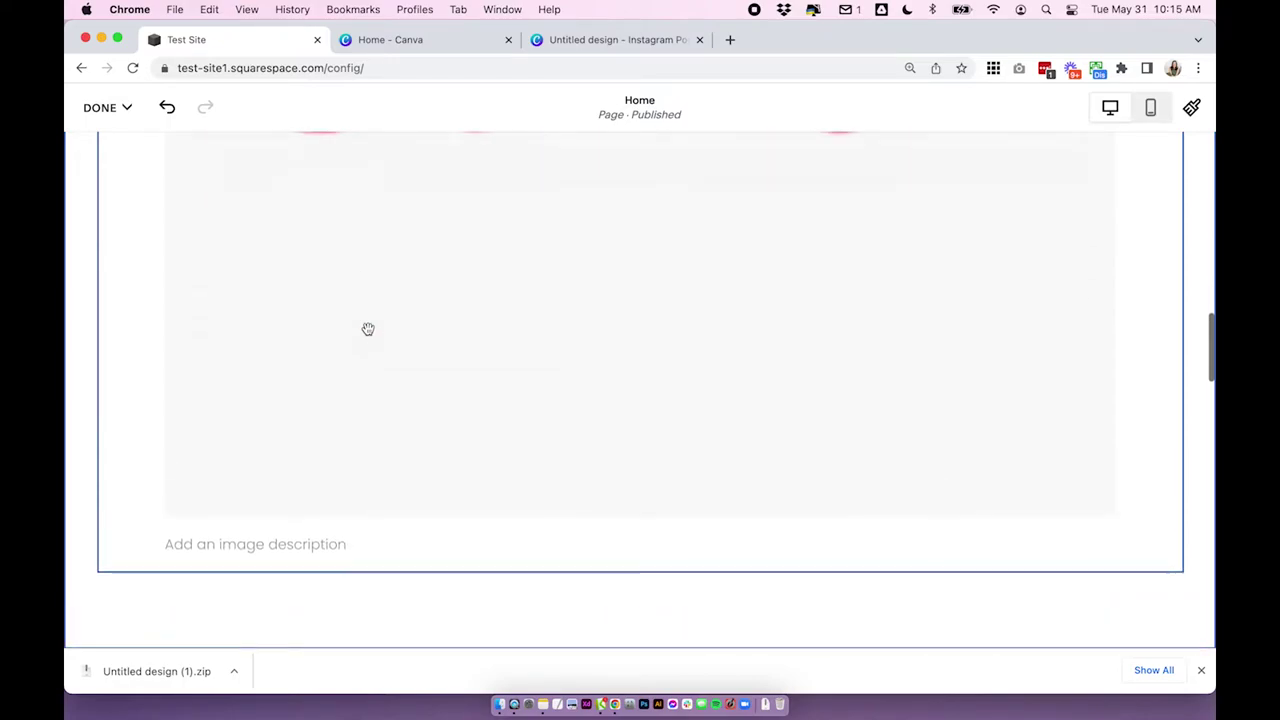
pyautogui.click(589, 594)
pyautogui.click(640, 531)
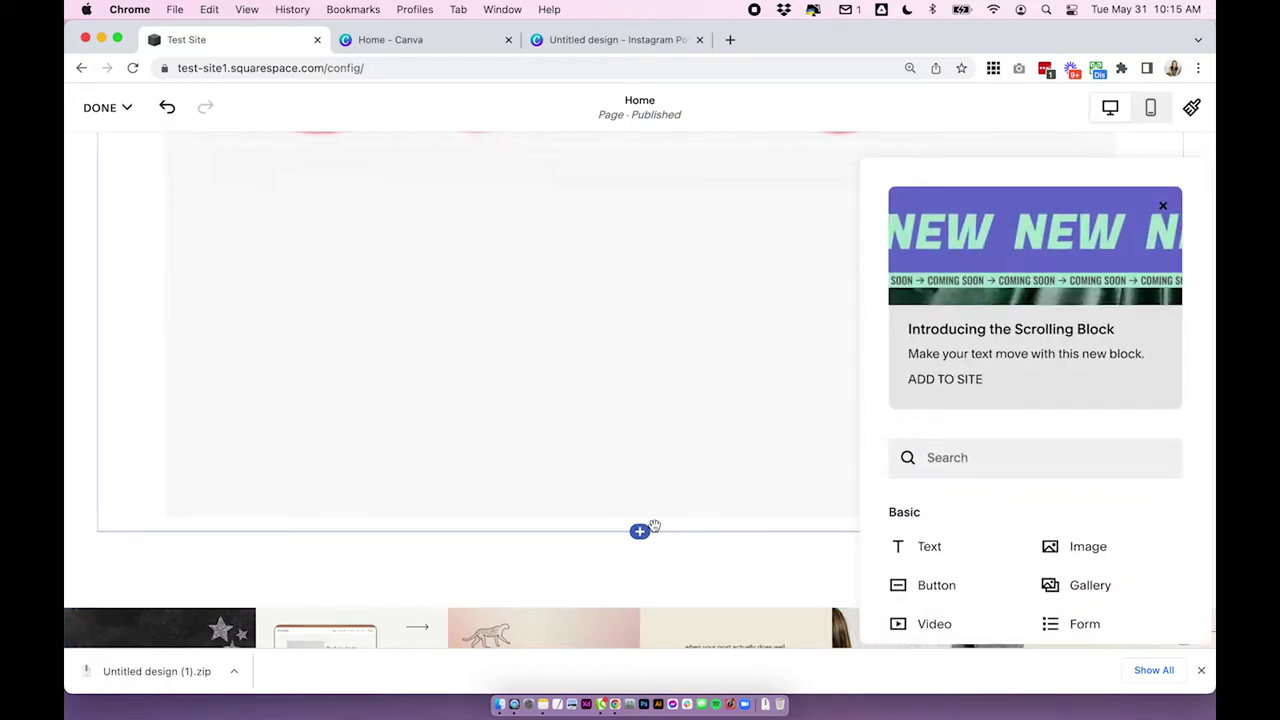
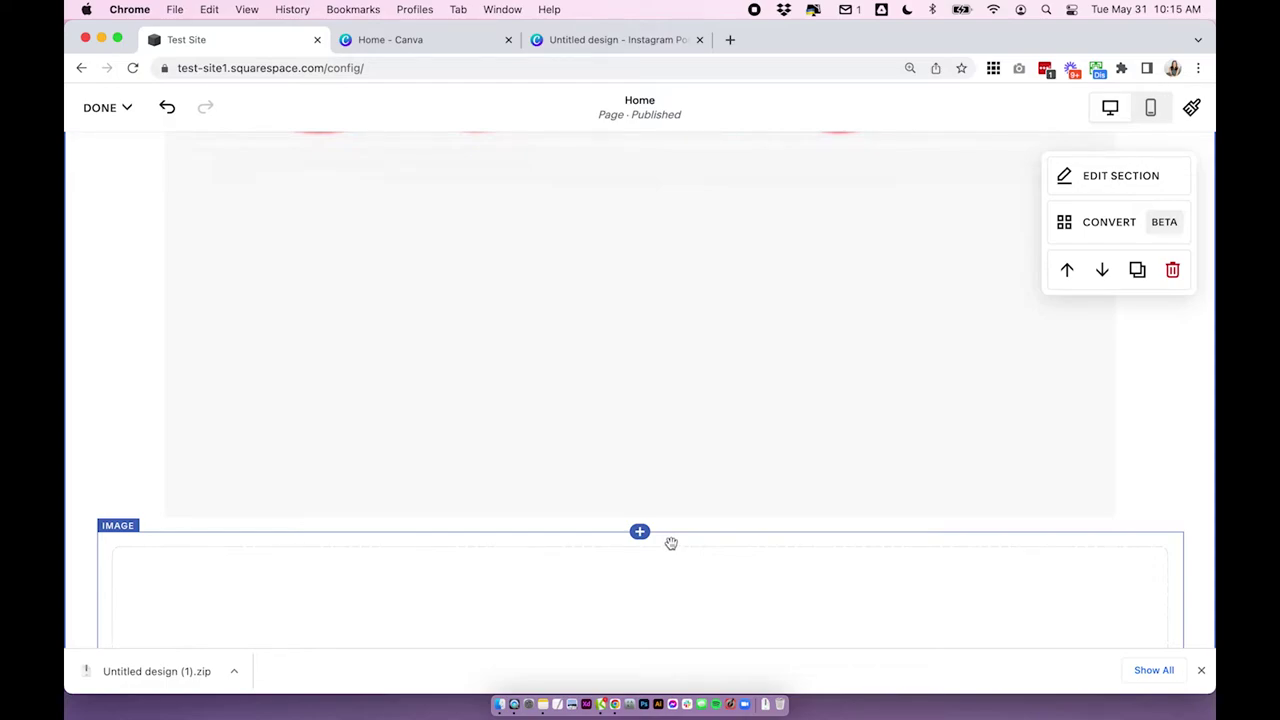
# - Move the empty image block beside the Canon logo so the two form side-by-side columns
pyautogui.moveTo(671, 543); pyautogui.dragTo(1127, 457)
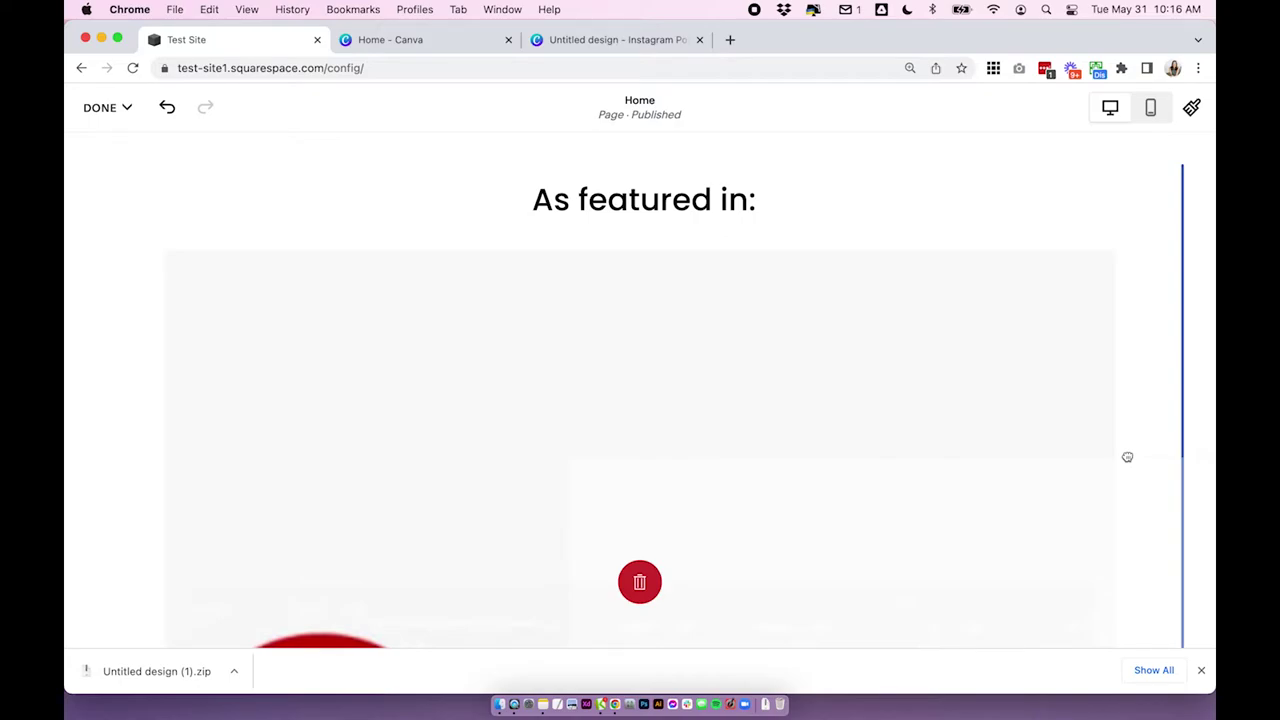
pyautogui.moveTo(1127, 457)
pyautogui.mouseDown()
pyautogui.moveTo(926, 466)
pyautogui.moveTo(1138, 478)
pyautogui.mouseUp()
pyautogui.moveTo(1042, 491); pyautogui.dragTo(999, 496)
pyautogui.scroll(-10, 990, 493)
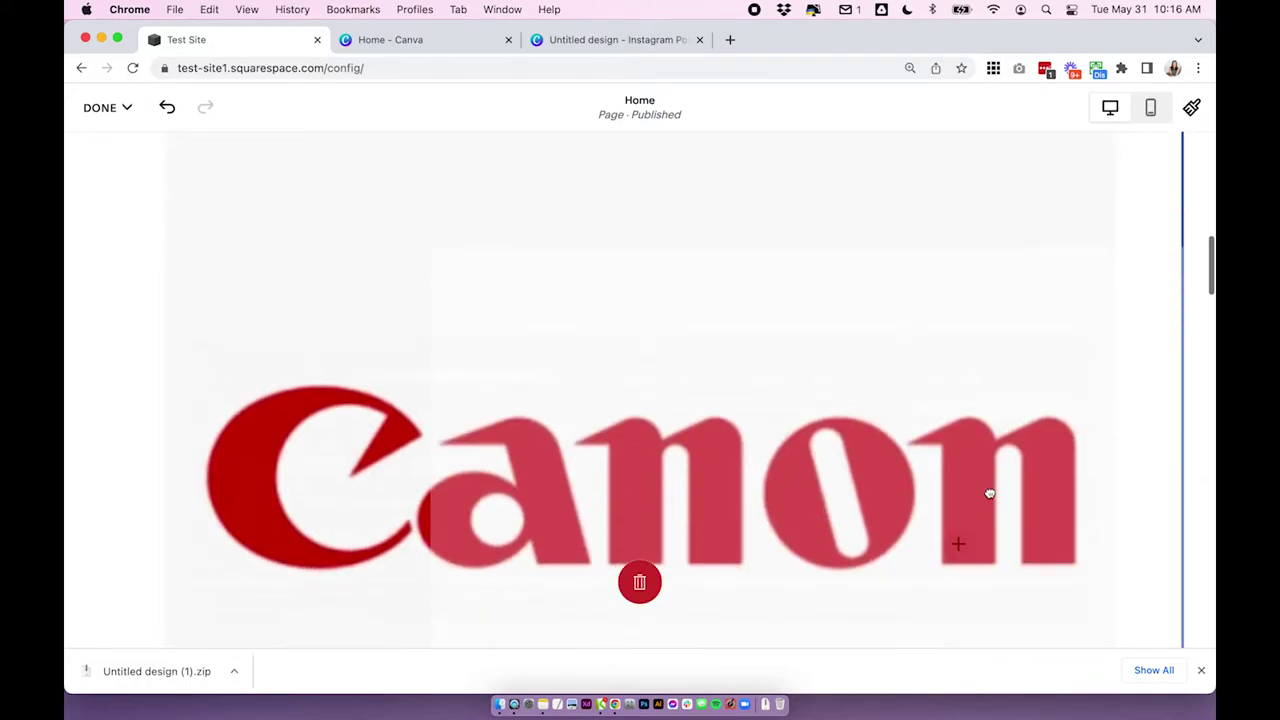
pyautogui.moveTo(990, 493)
pyautogui.mouseDown()
pyautogui.moveTo(1034, 446)
pyautogui.moveTo(1023, 311)
pyautogui.moveTo(946, 290)
pyautogui.mouseUp()
# - Add a third image block under the empty one and move it to the far right of the row
pyautogui.scroll(5, 903, 409)
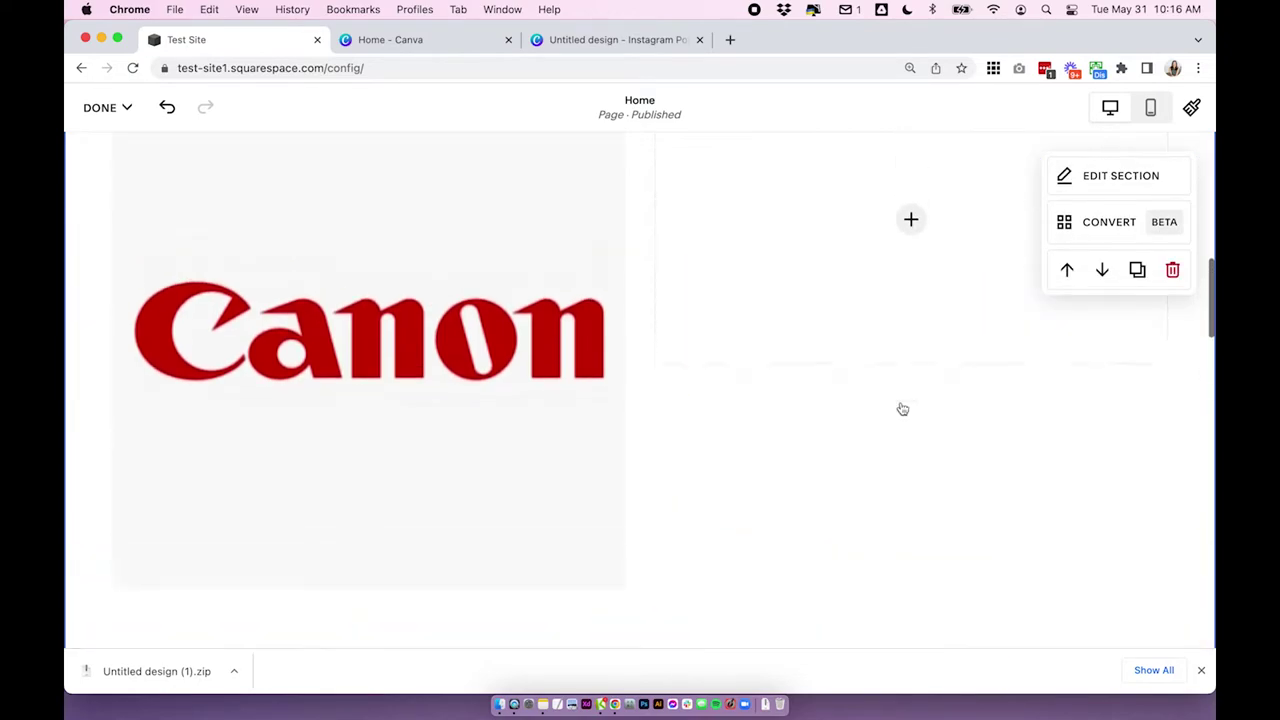
pyautogui.scroll(4, 903, 409)
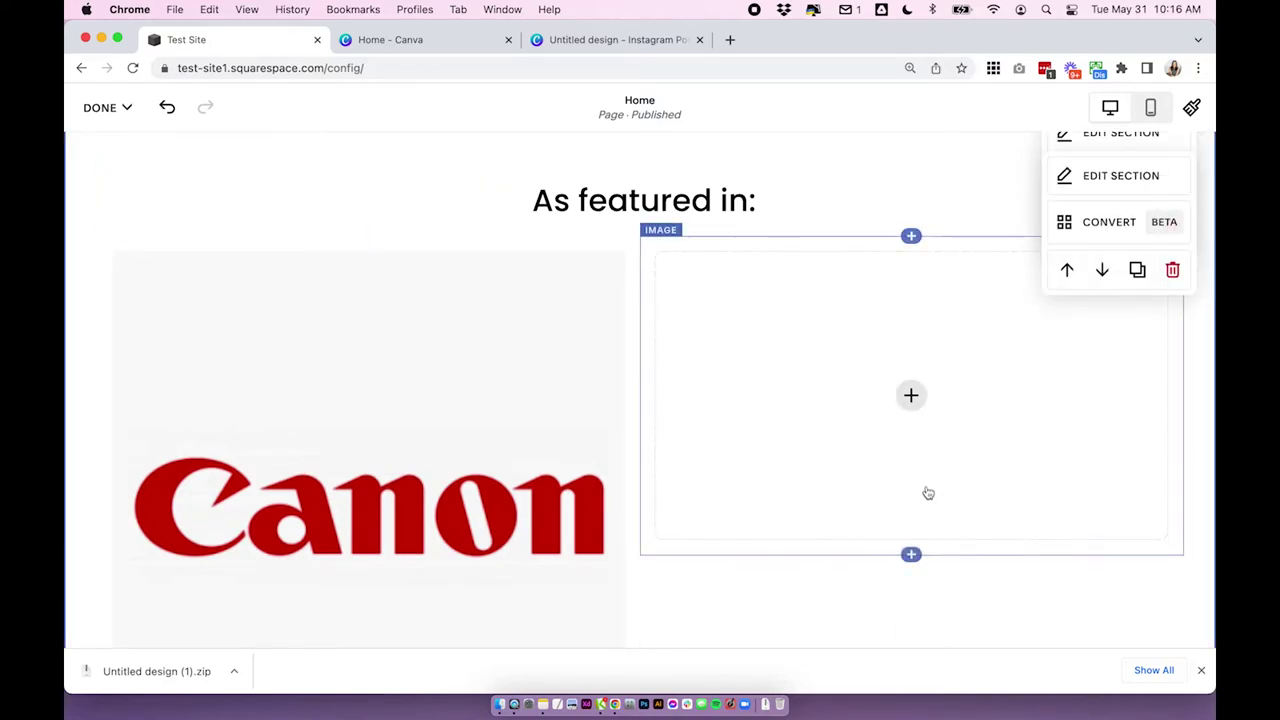
pyautogui.click(911, 556)
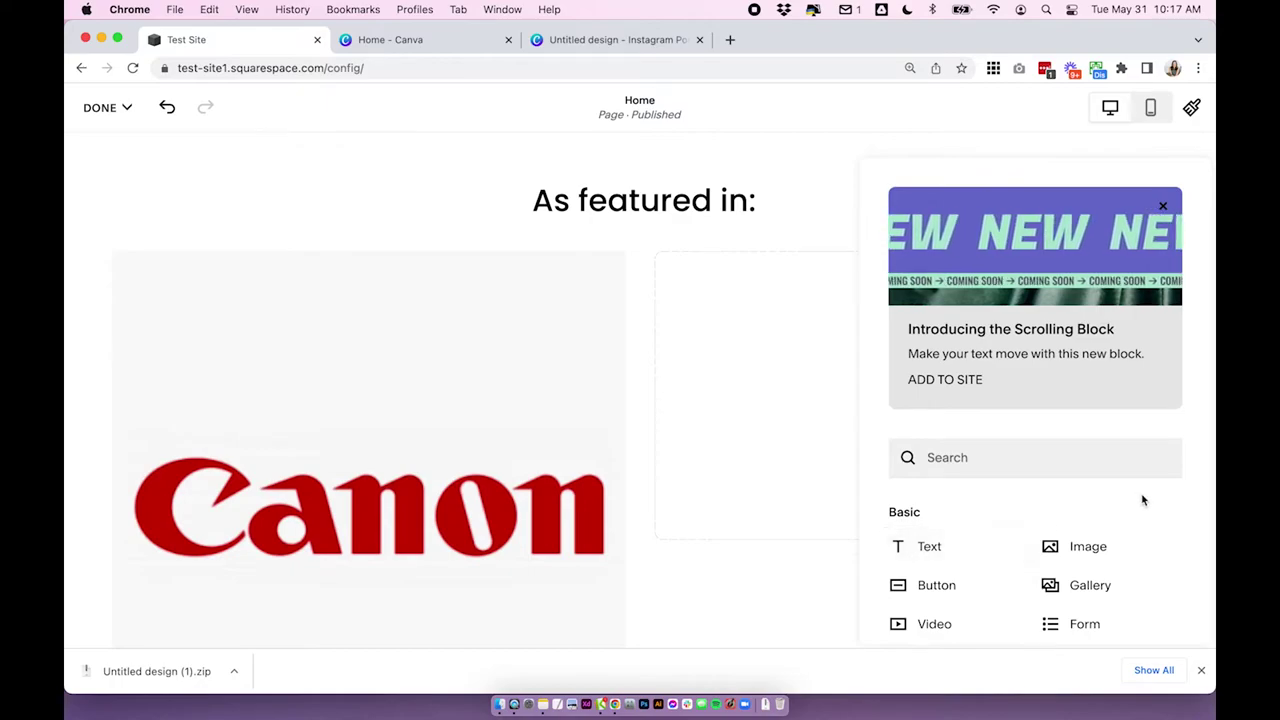
pyautogui.click(1100, 552)
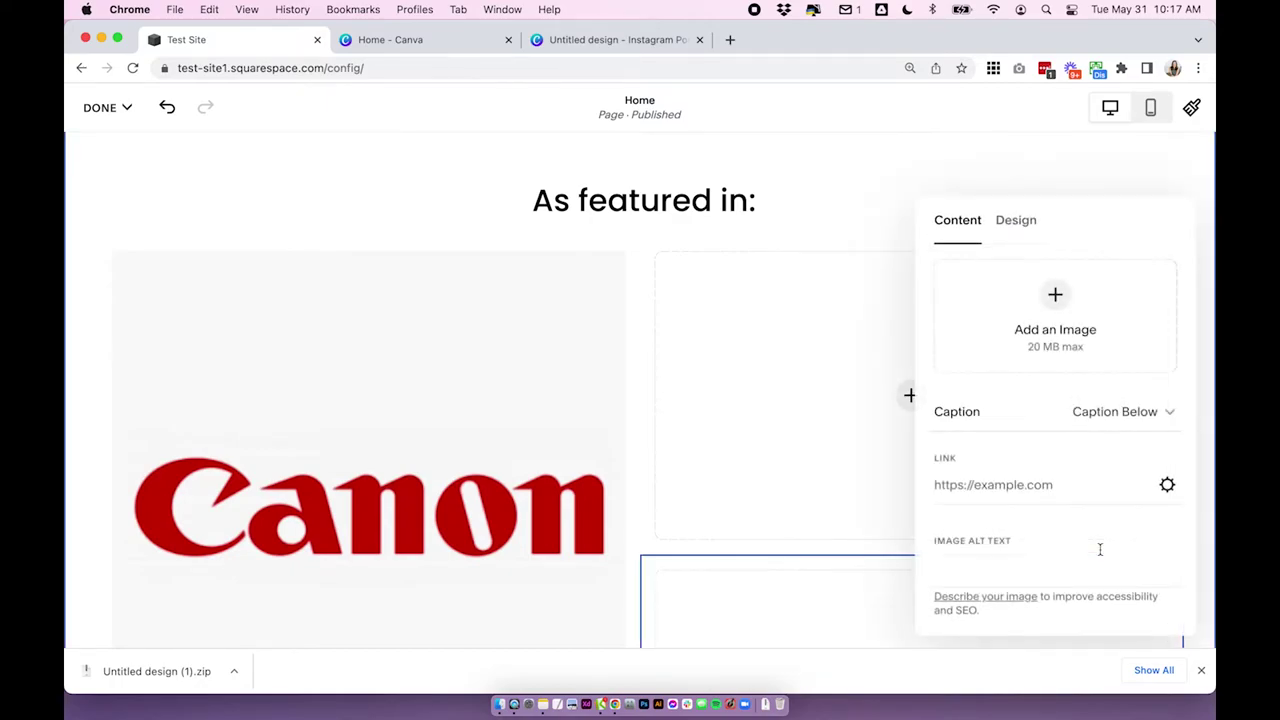
pyautogui.click(617, 530)
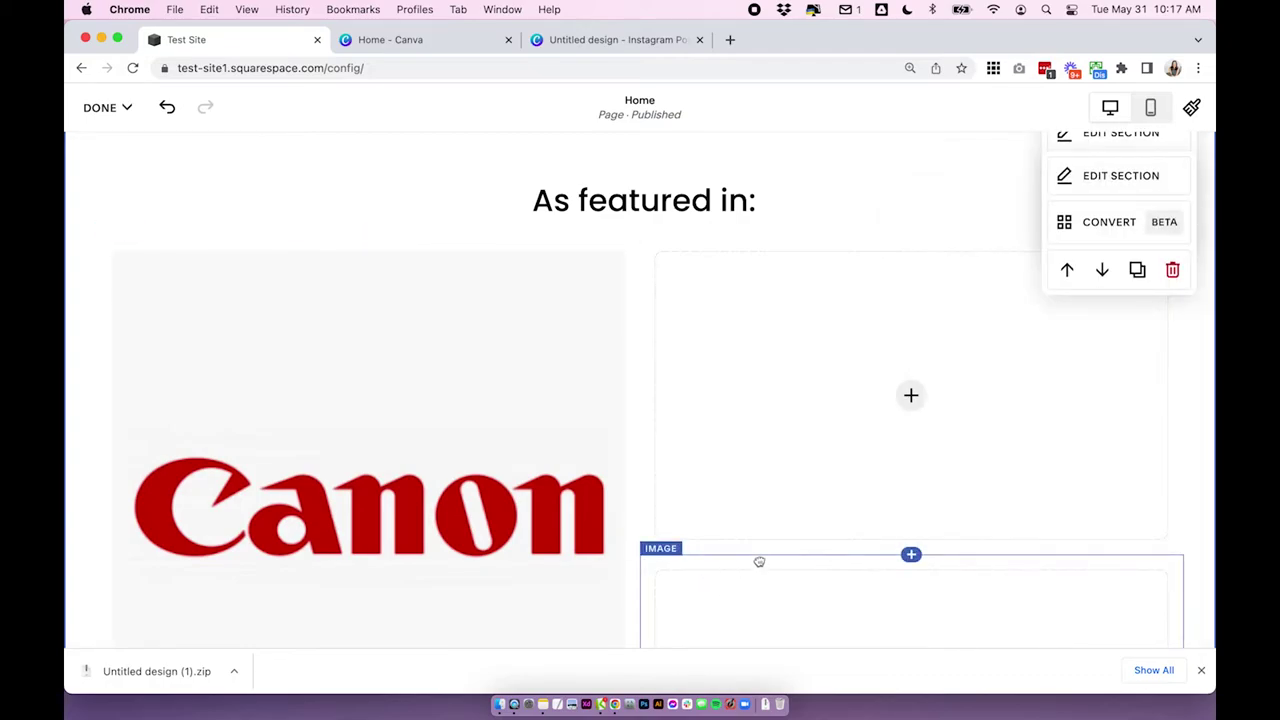
pyautogui.moveTo(759, 562); pyautogui.dragTo(1036, 433)
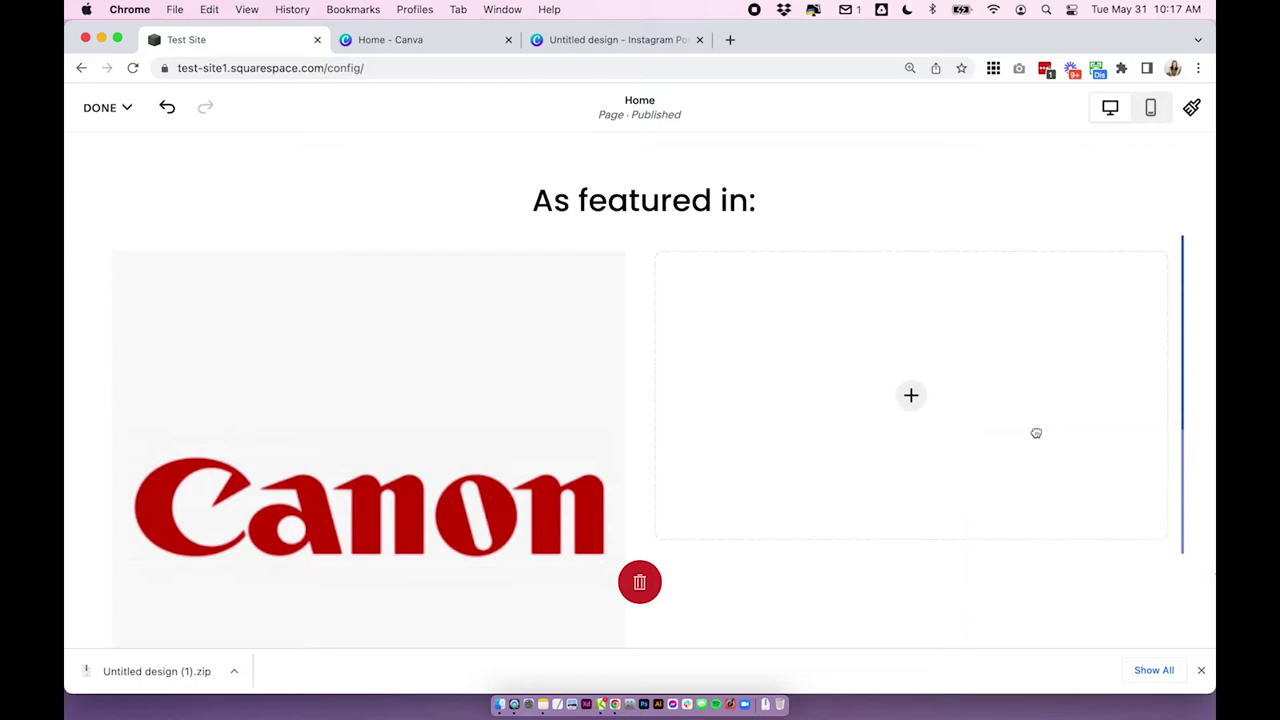
pyautogui.moveTo(1038, 433)
pyautogui.mouseDown()
pyautogui.moveTo(1197, 414)
pyautogui.moveTo(1052, 422)
pyautogui.mouseUp()
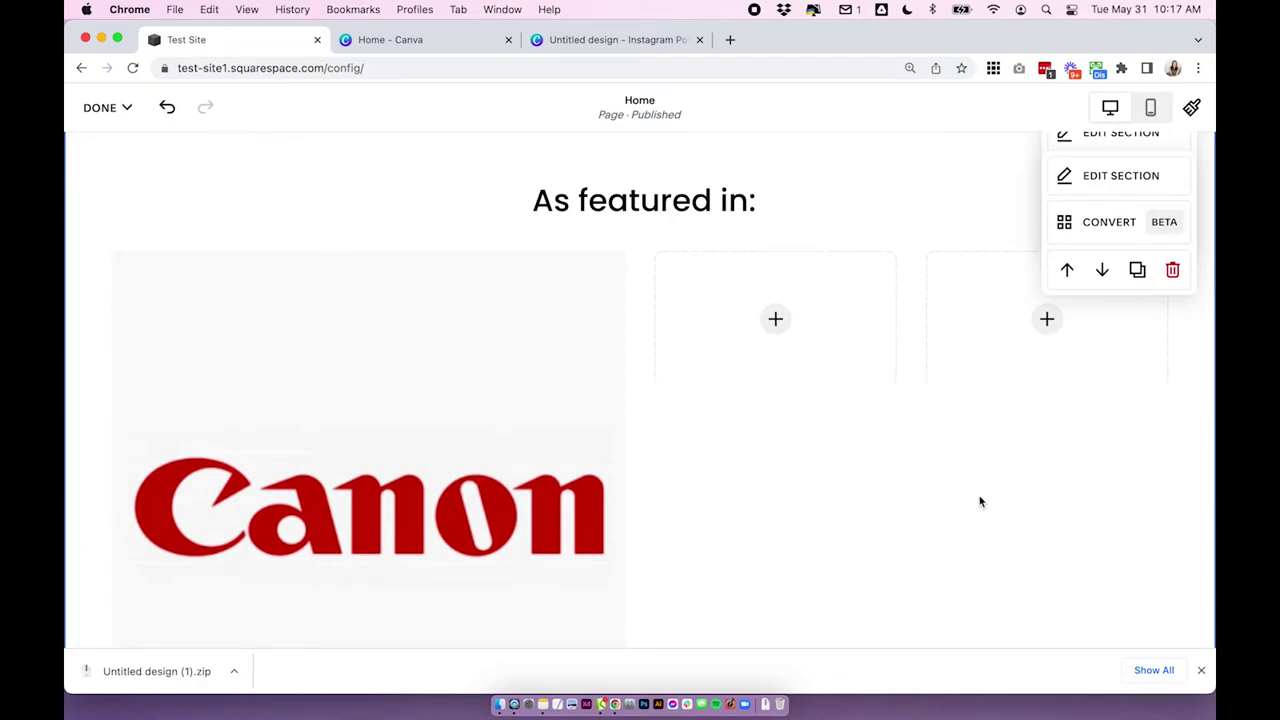
# - Add a fourth image block under the first empty one and move it to the right end of the row
pyautogui.click(775, 401)
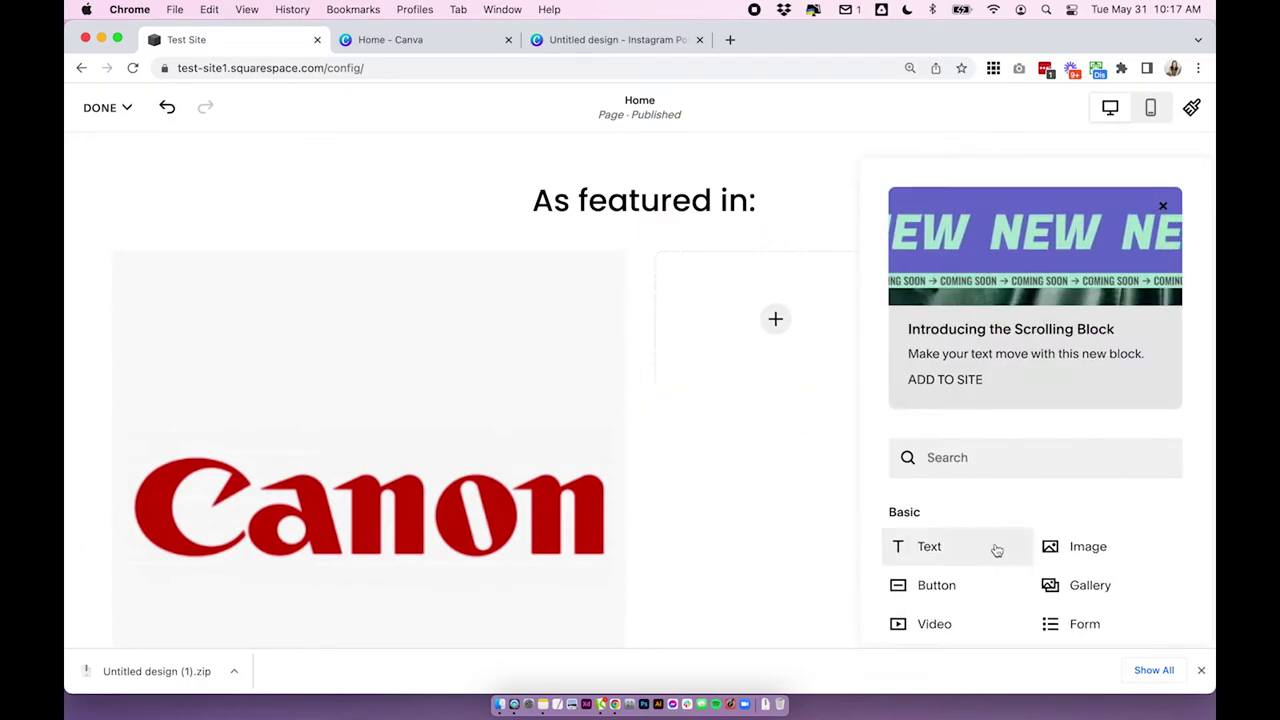
pyautogui.click(1100, 550)
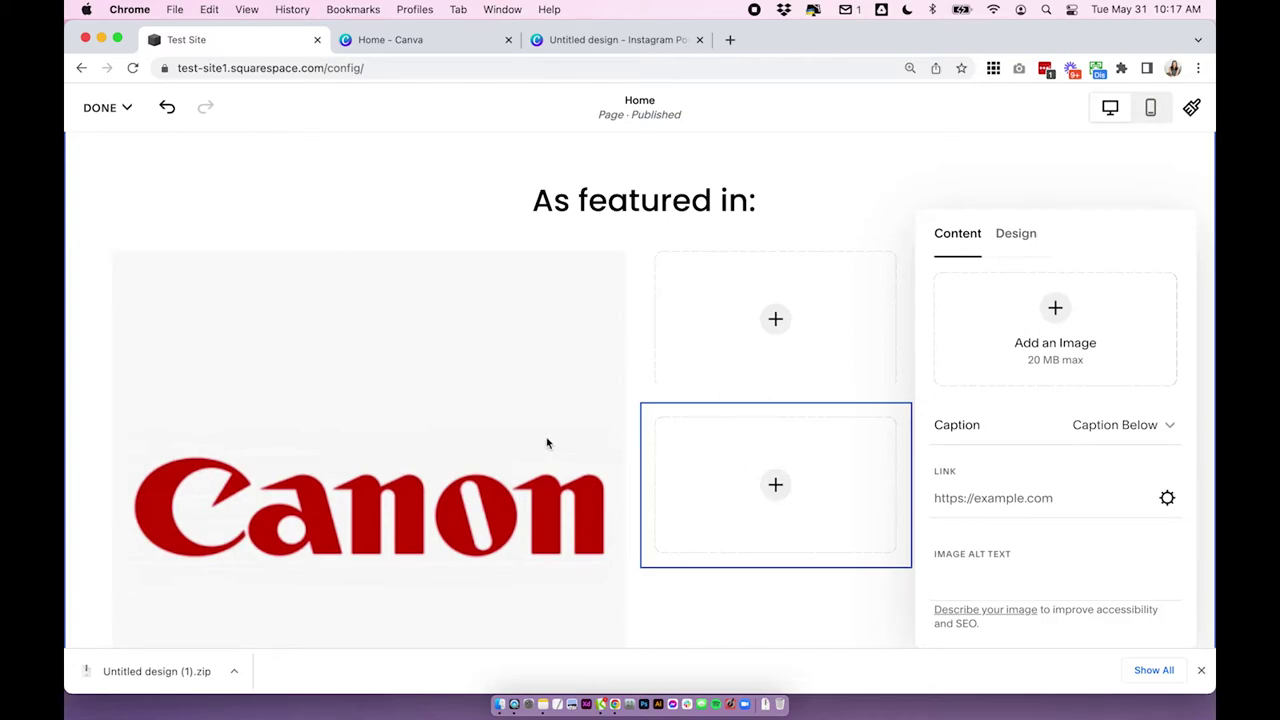
pyautogui.click(546, 440)
pyautogui.click(700, 423)
pyautogui.moveTo(691, 414); pyautogui.dragTo(1149, 334)
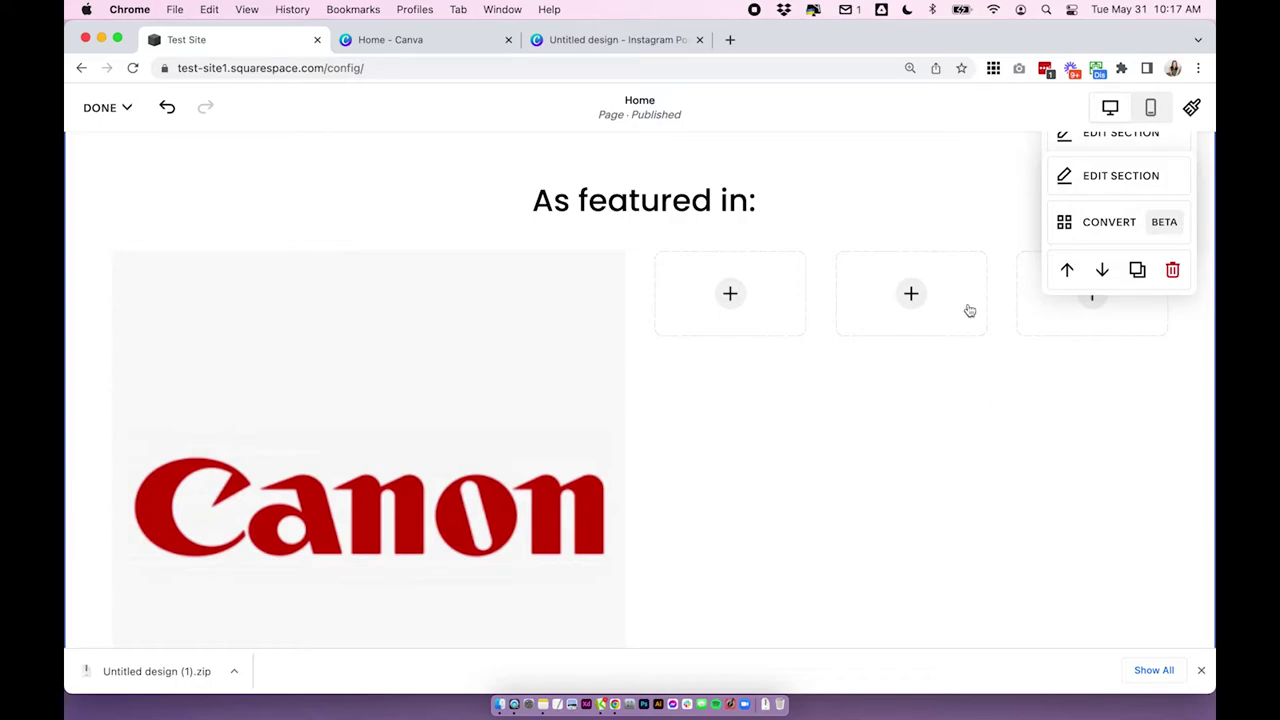
# - Resize the columns in the logo row so all four image blocks have equal widths
pyautogui.click(760, 330)
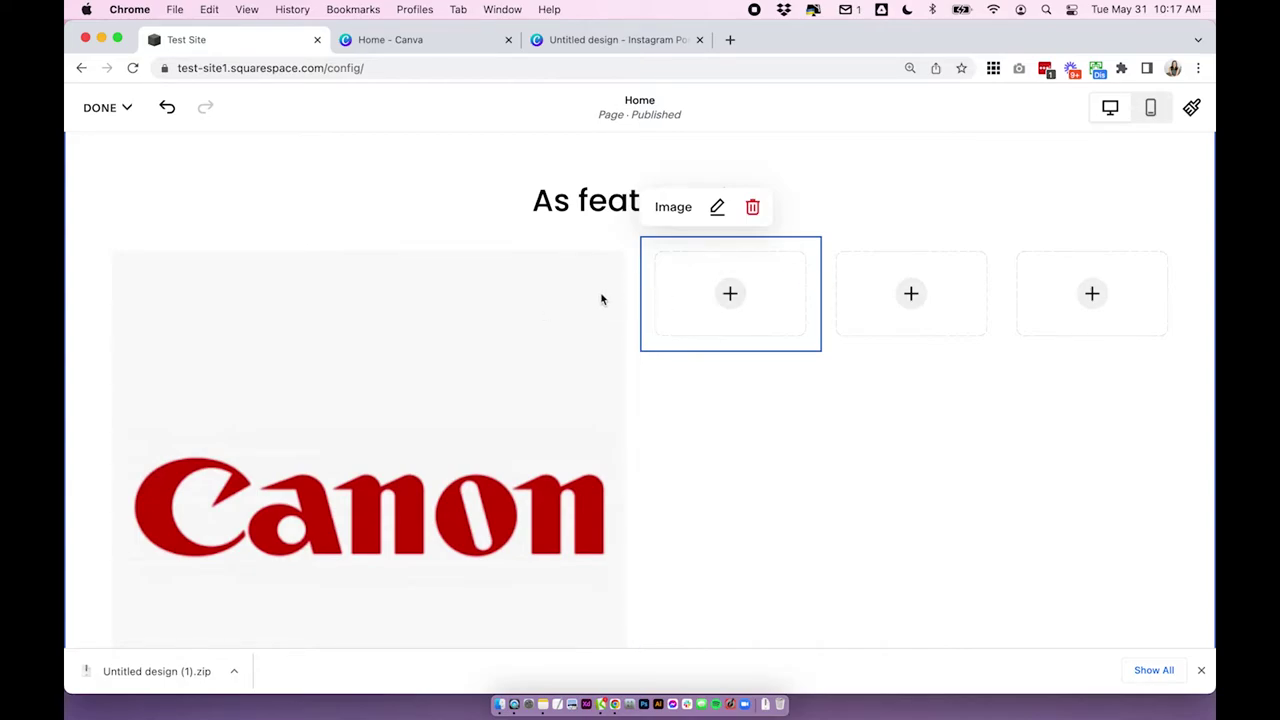
pyautogui.moveTo(636, 290); pyautogui.dragTo(463, 297)
pyautogui.moveTo(1011, 283); pyautogui.dragTo(903, 291)
pyautogui.moveTo(447, 313); pyautogui.dragTo(376, 316)
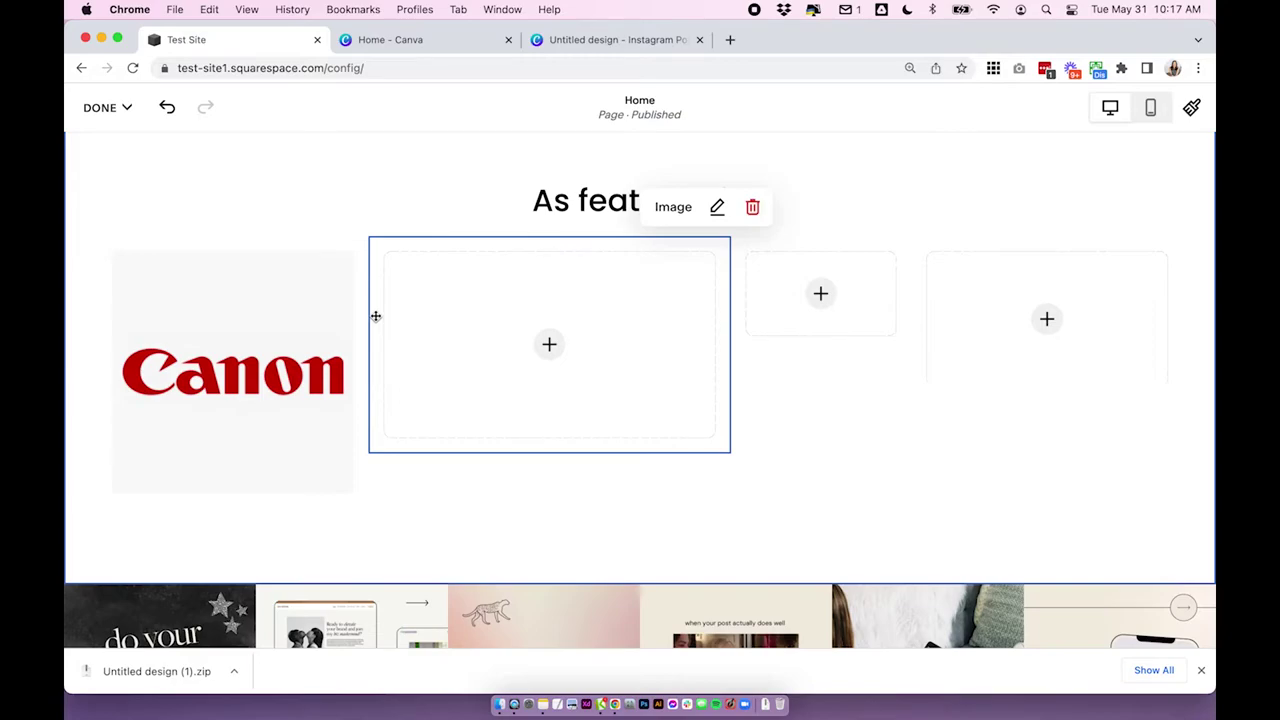
pyautogui.moveTo(720, 291); pyautogui.dragTo(640, 300)
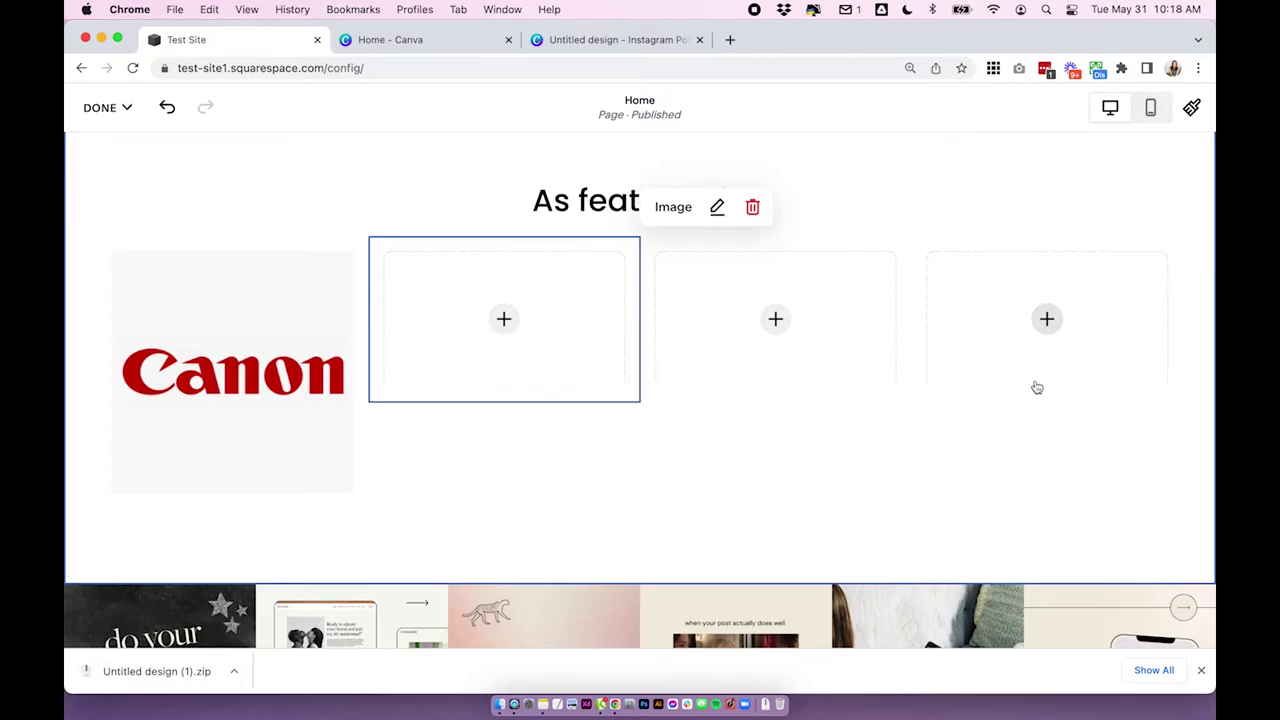
# - Upload the WWF logo 2.jpg to the second image block and the NBC logo 3.jpg to the third
pyautogui.click(504, 319)
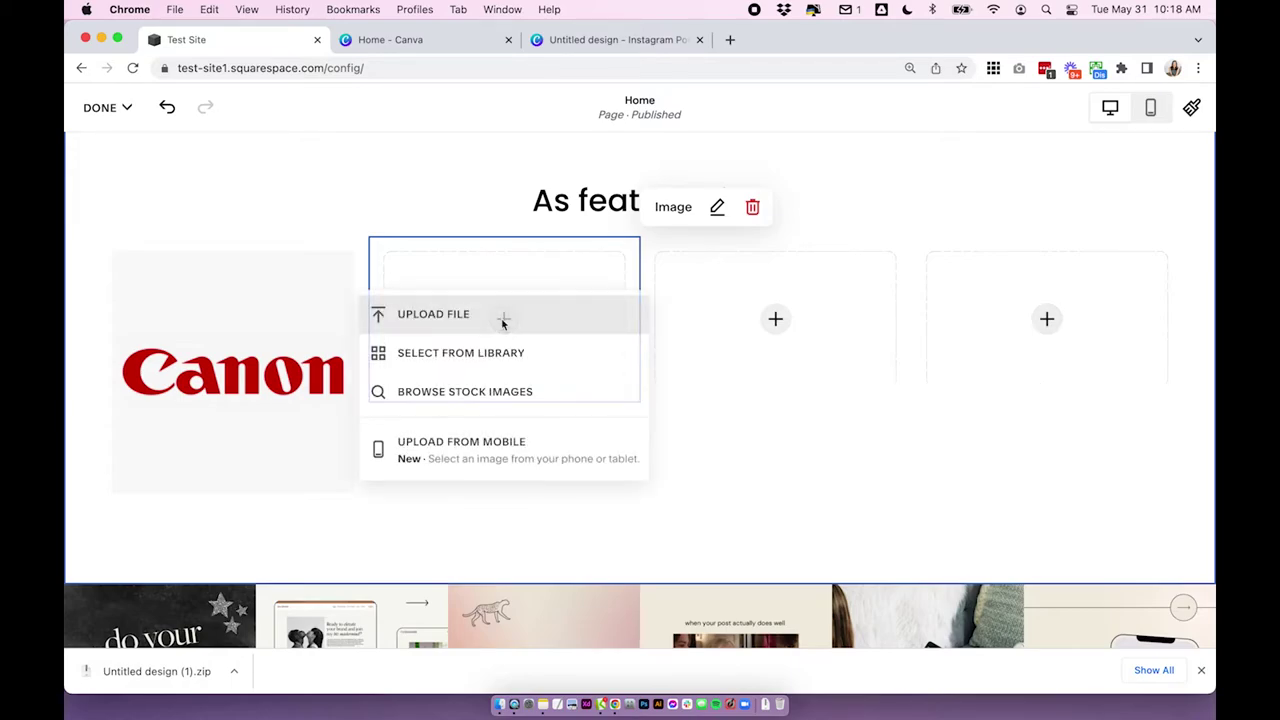
pyautogui.click(452, 326)
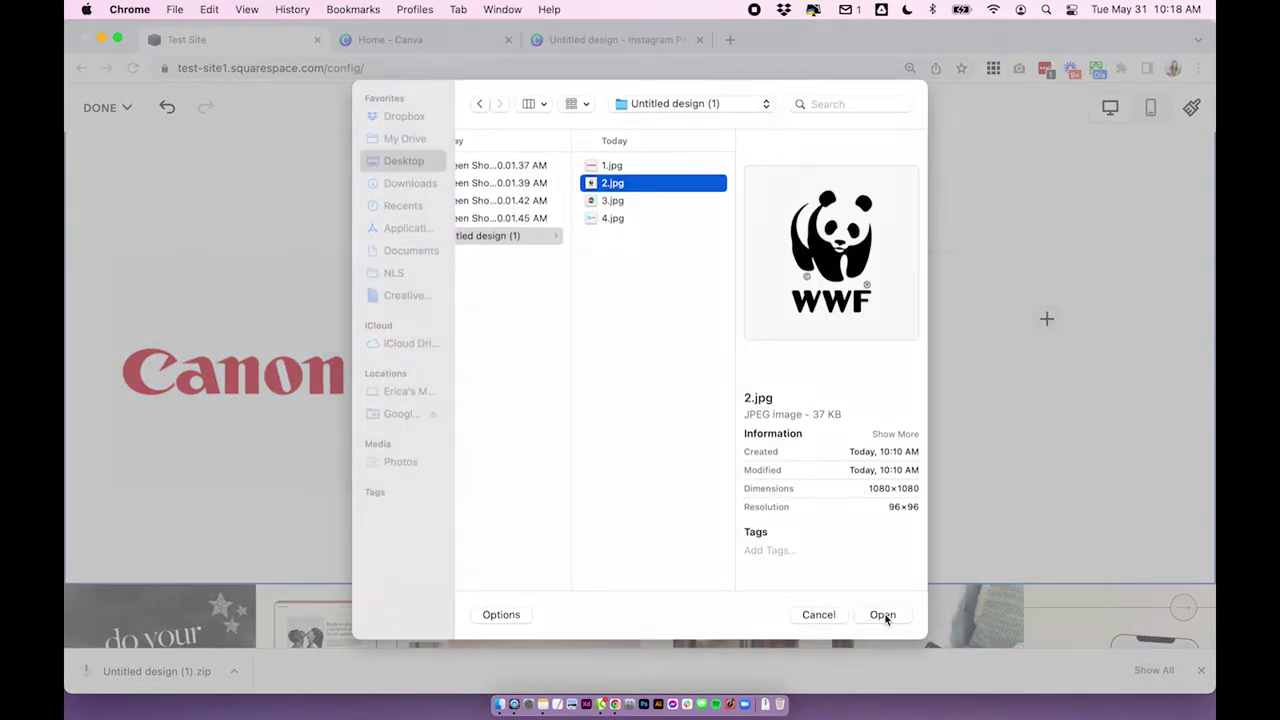
pyautogui.click(881, 614)
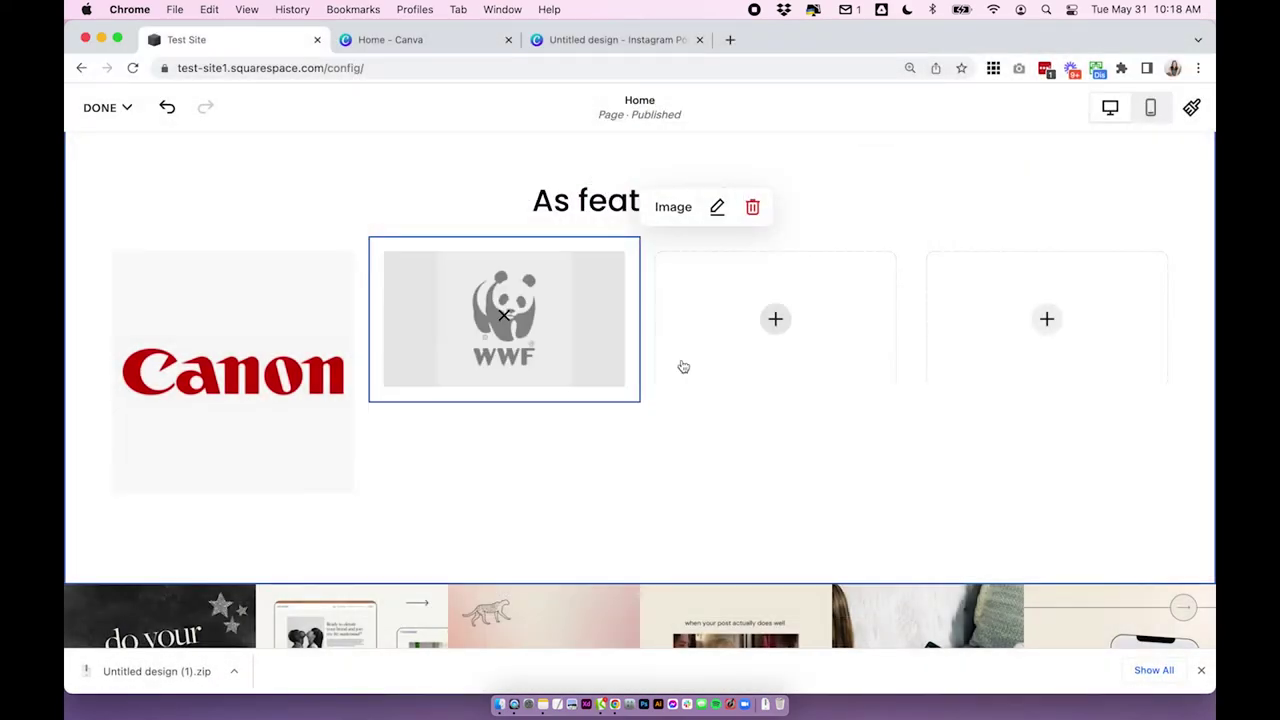
pyautogui.click(794, 321)
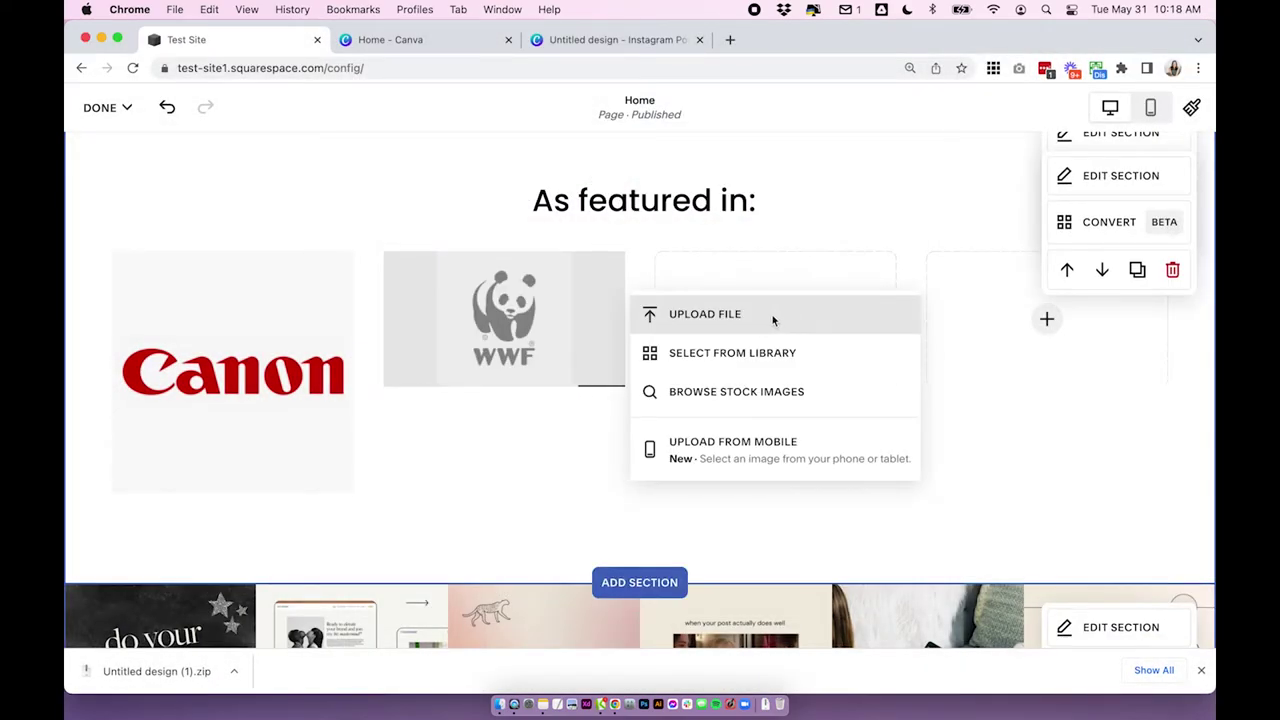
pyautogui.click(771, 318)
pyautogui.click(495, 201)
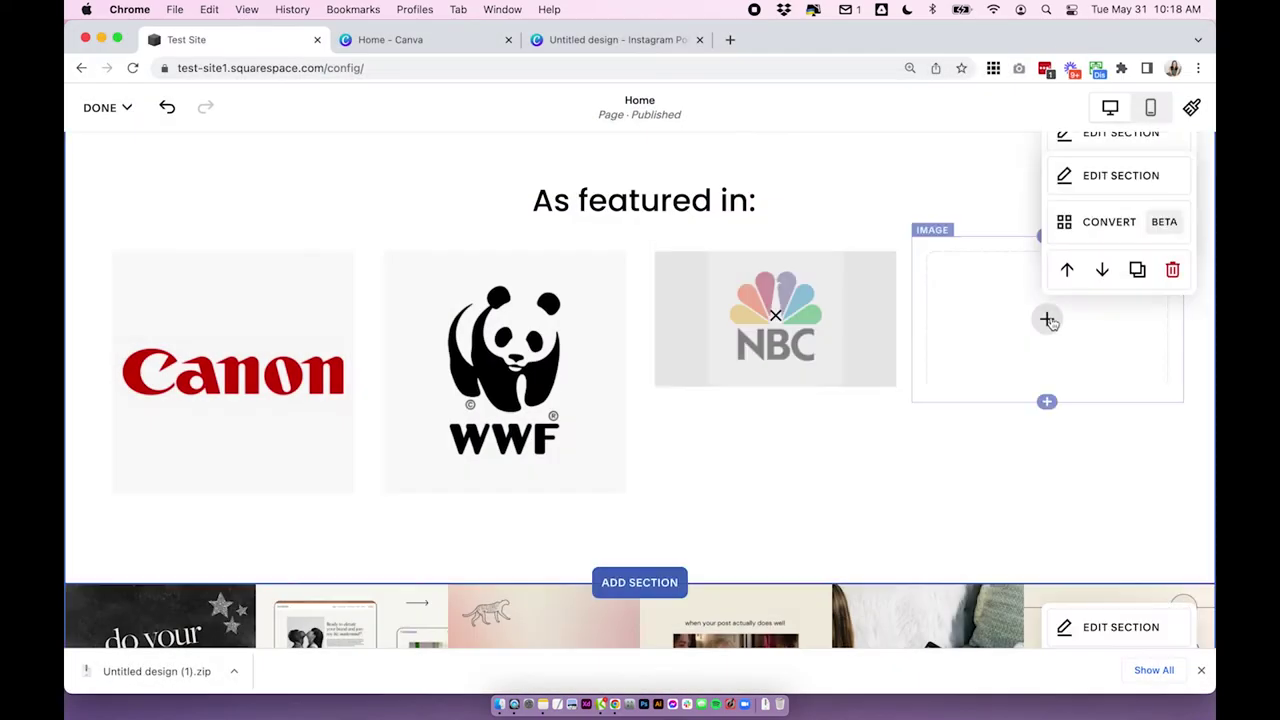
# - Upload the AT&T logo 4.jpg to the fourth image block in the logo row
pyautogui.click(1047, 319)
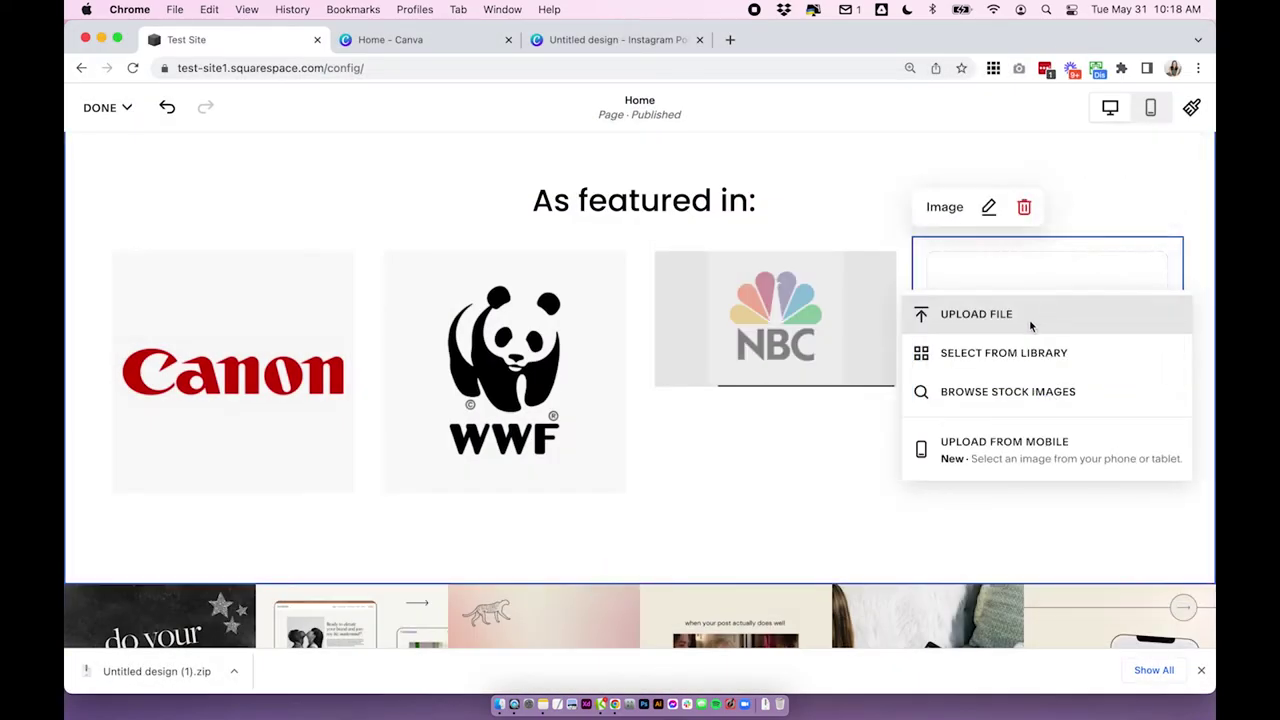
pyautogui.click(1029, 319)
pyautogui.press('Down')
pyautogui.click(884, 616)
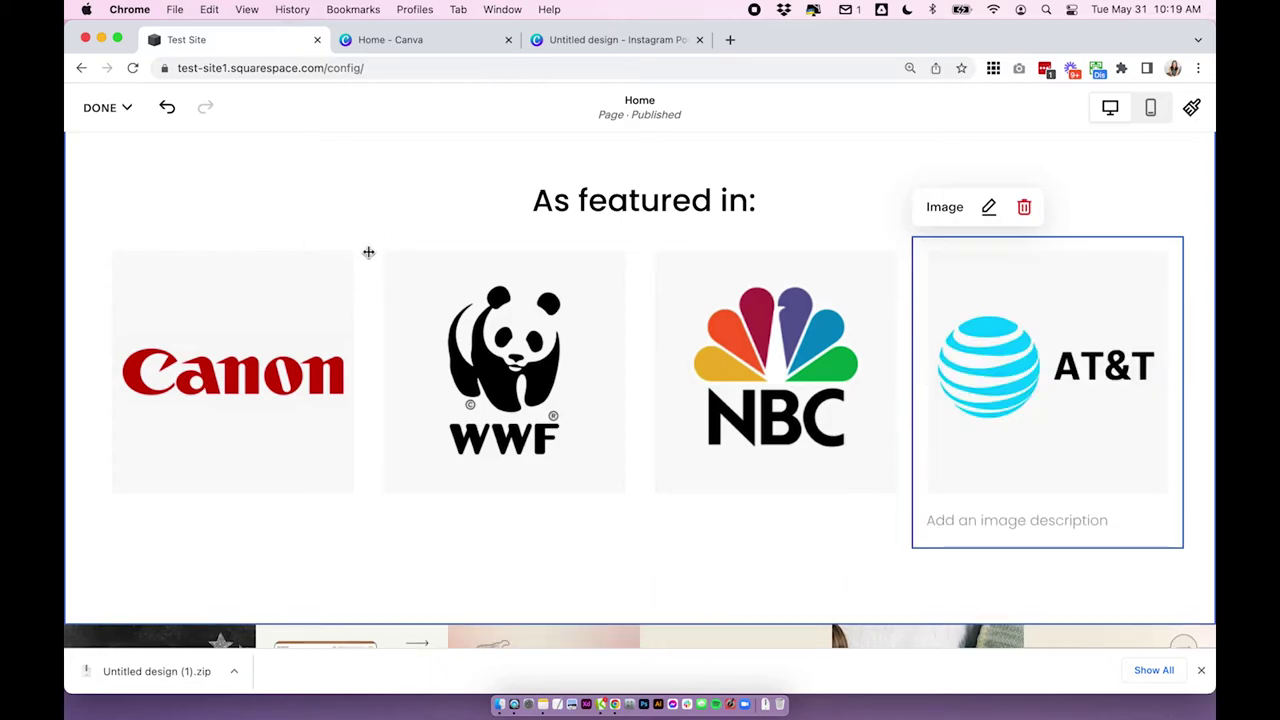
pyautogui.click(440, 580)
# - Apply the Light 1 color theme to the "As featured in:" section
pyautogui.scroll(1, 390, 440)
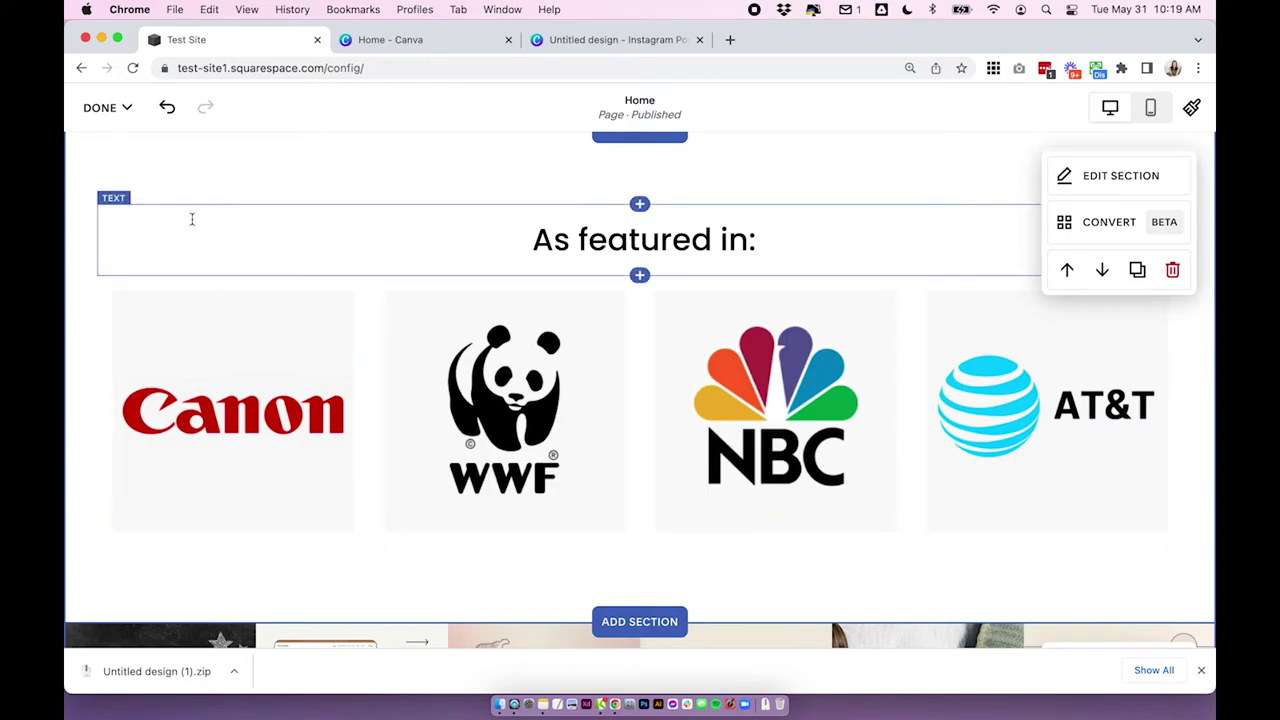
pyautogui.click(1098, 176)
pyautogui.click(1052, 212)
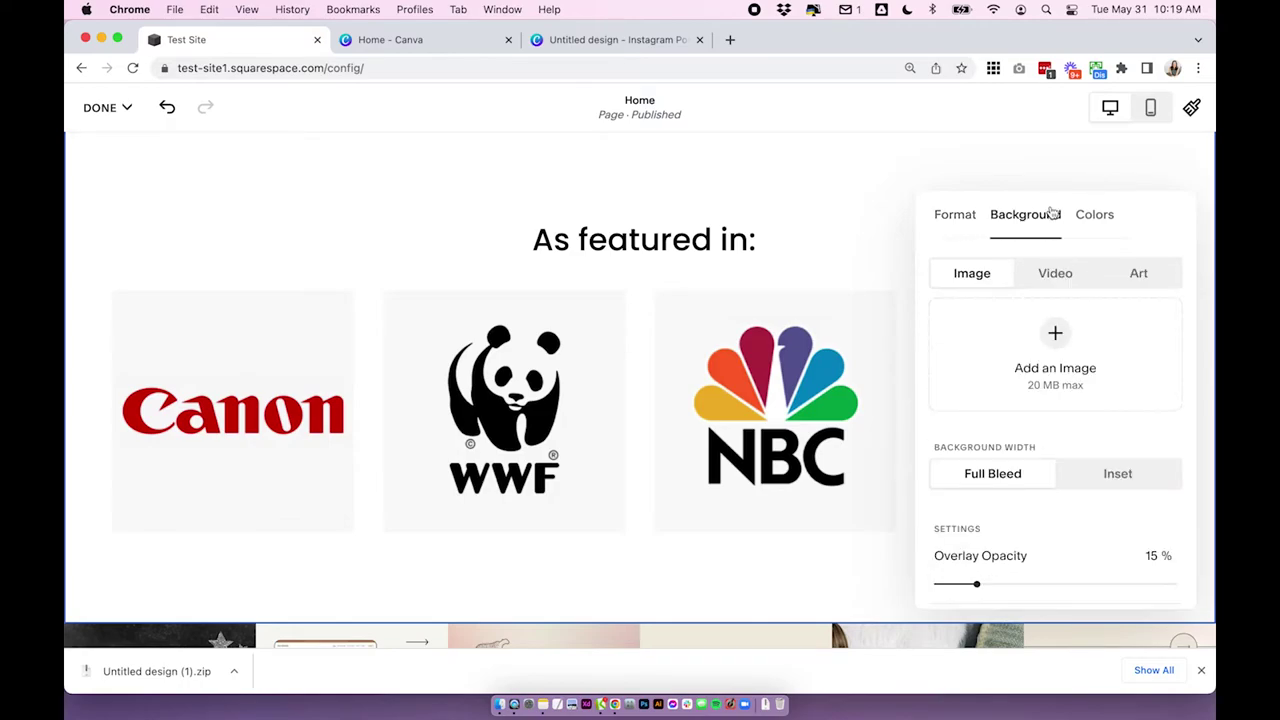
pyautogui.click(1102, 215)
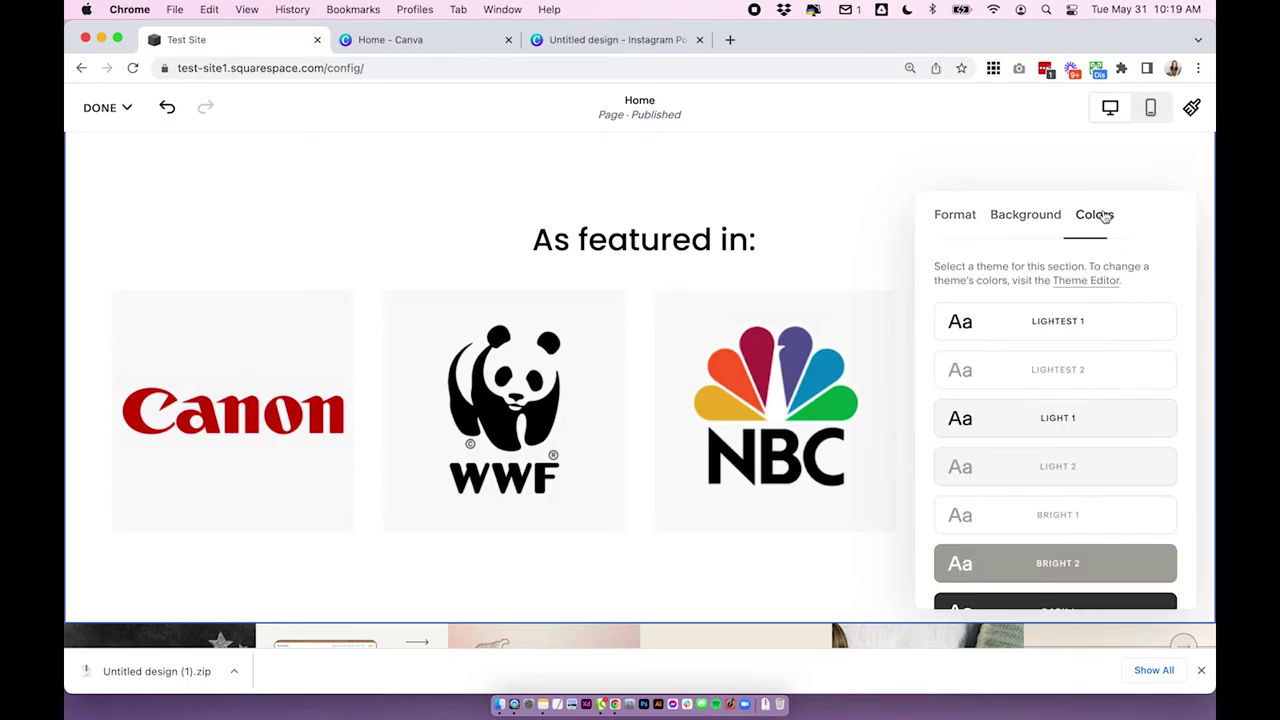
pyautogui.click(1050, 432)
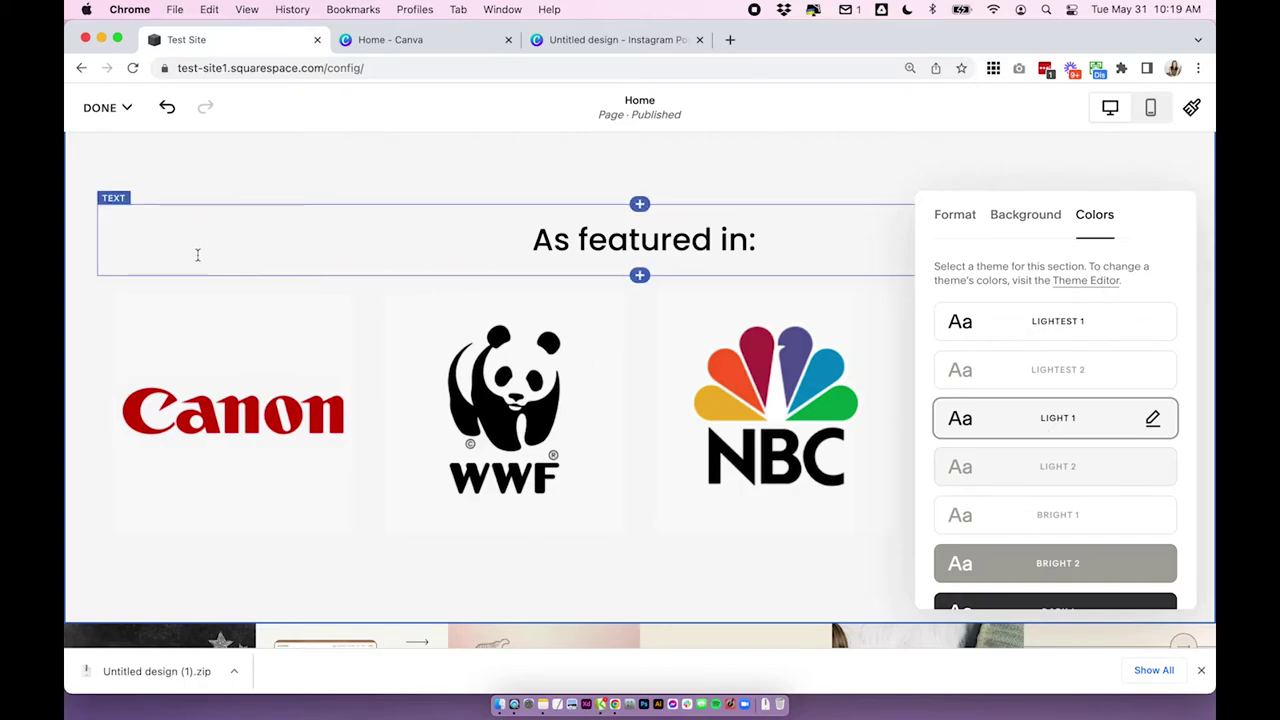
pyautogui.click(438, 590)
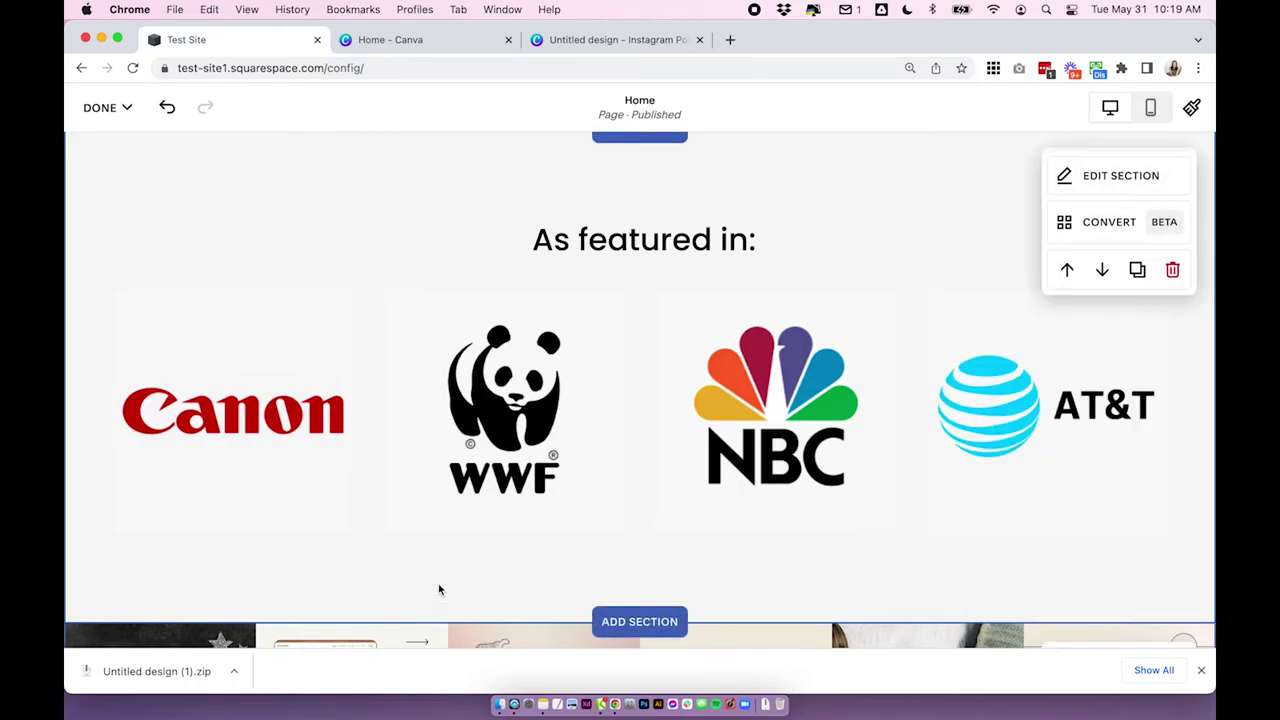
# - Preview the "As featured in:" section in mobile view, check how the four logos stack, and return to desktop view
pyautogui.scroll(2, 438, 590)
pyautogui.scroll(-2, 289, 360)
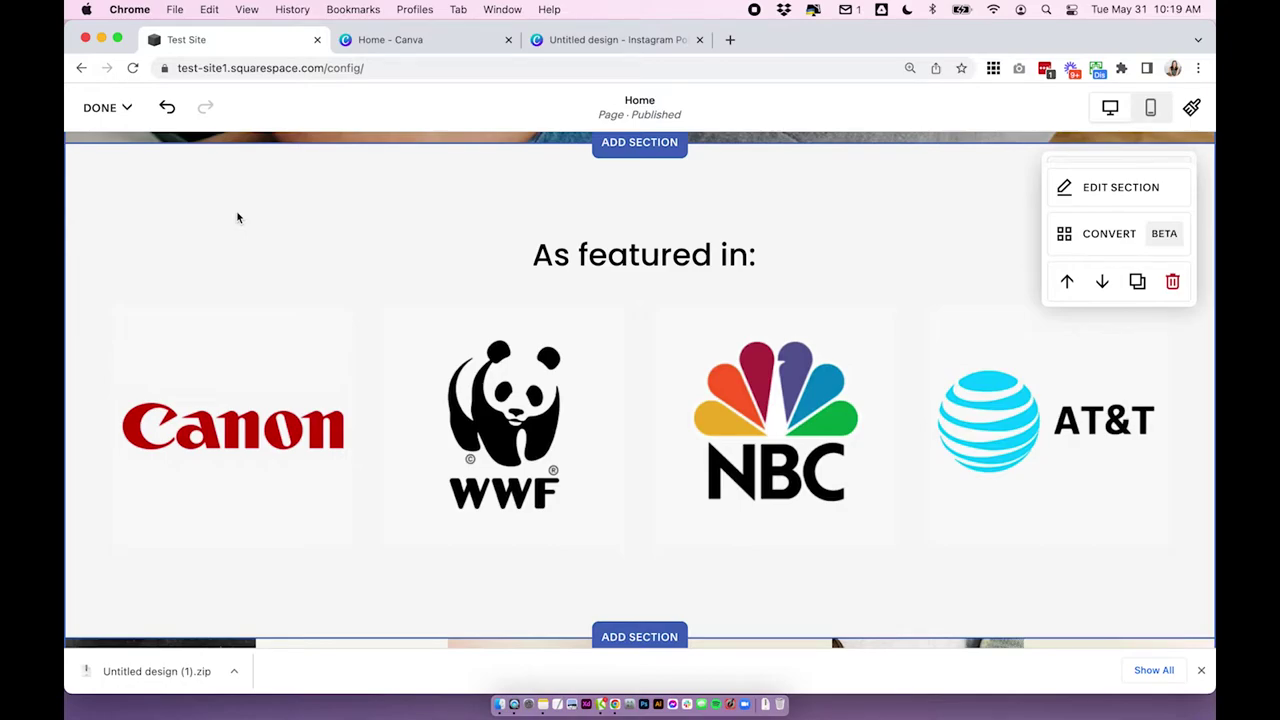
pyautogui.click(1150, 107)
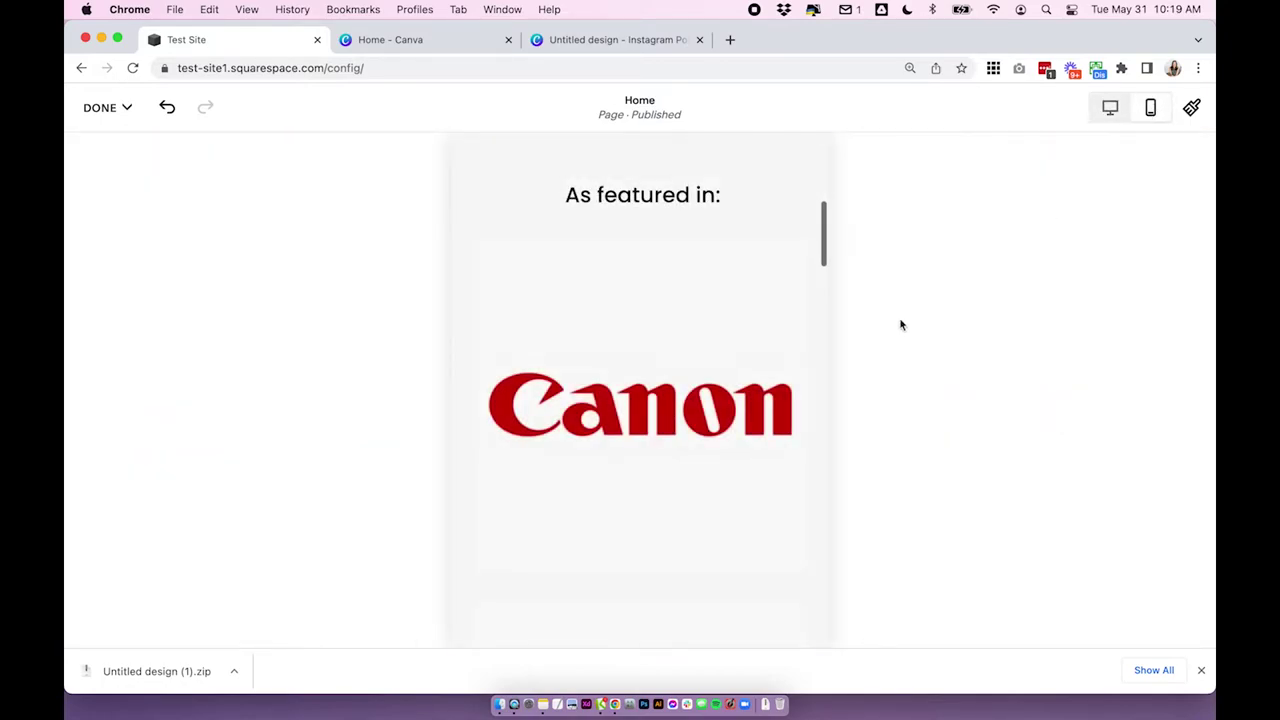
pyautogui.scroll(-5, 722, 340)
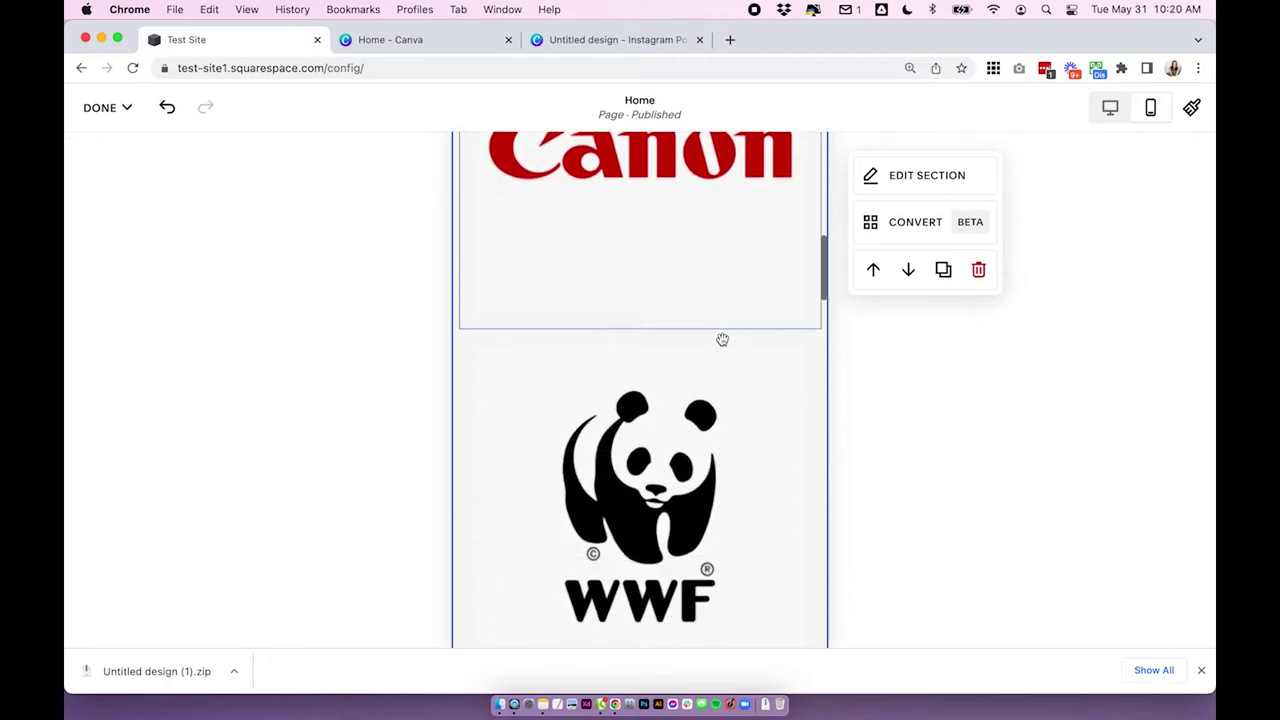
pyautogui.scroll(-3, 722, 340)
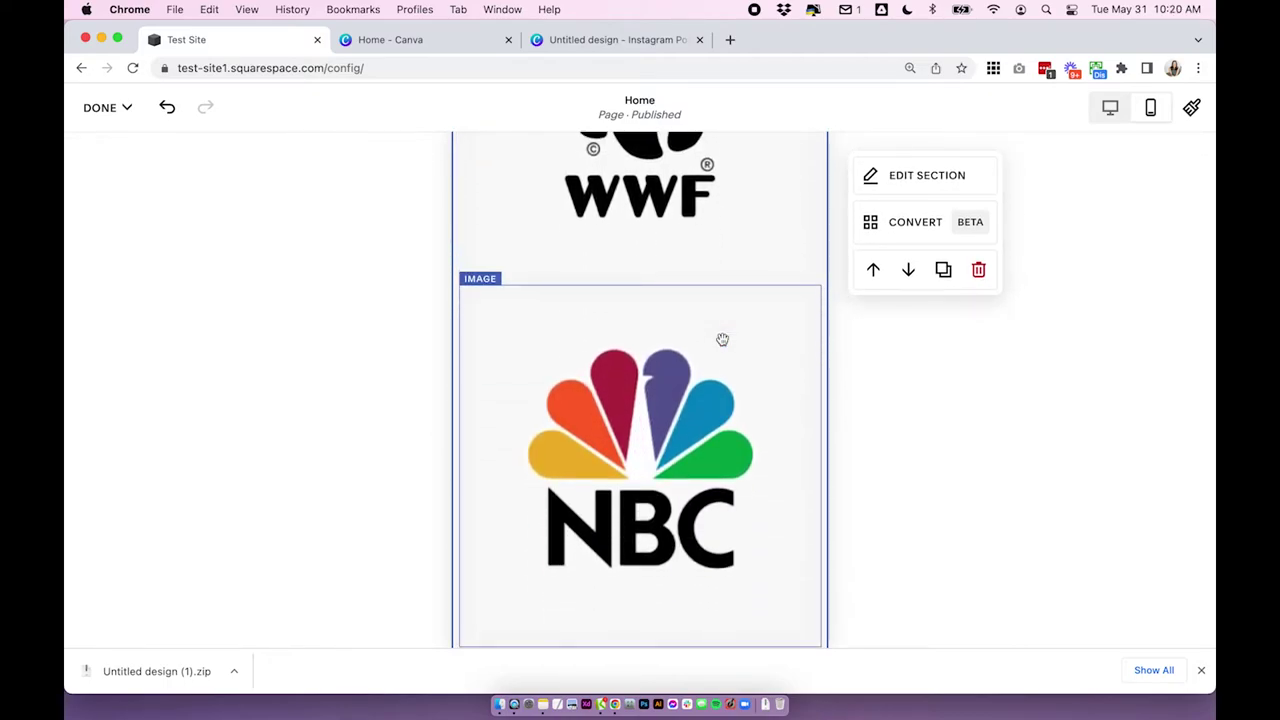
pyautogui.scroll(-5, 722, 340)
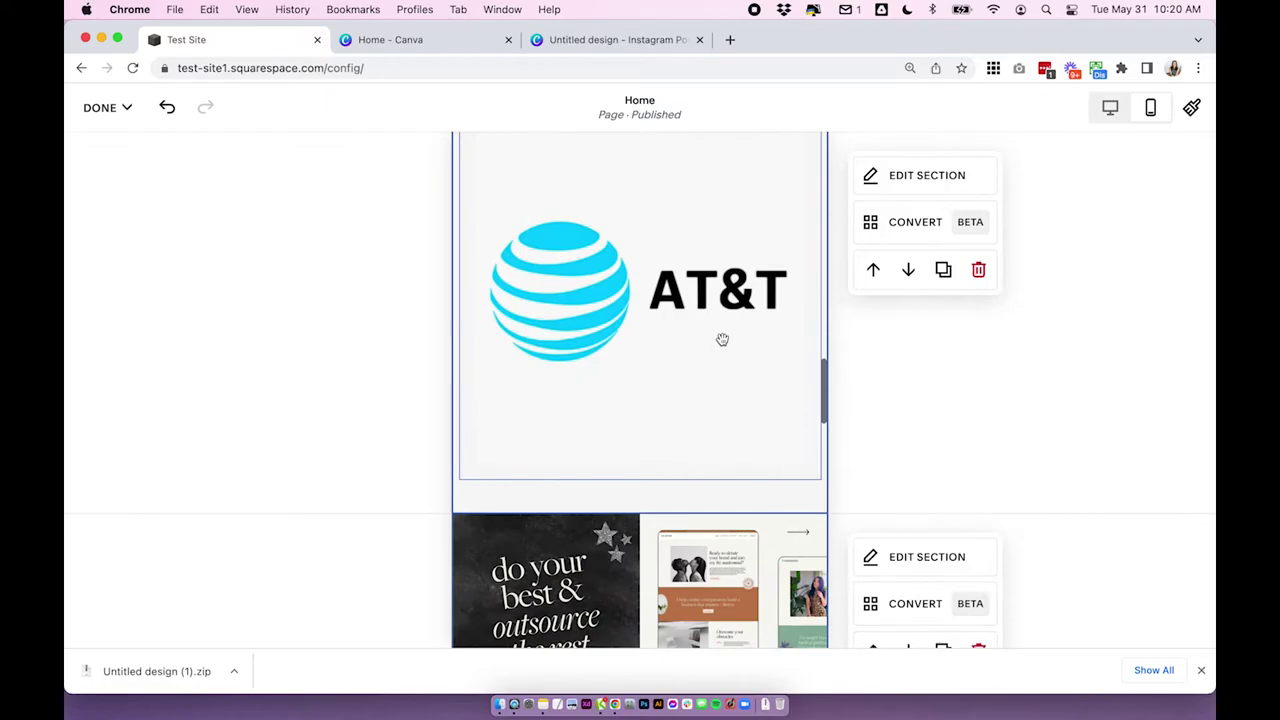
pyautogui.scroll(5, 722, 340)
pyautogui.scroll(5, 722, 340)
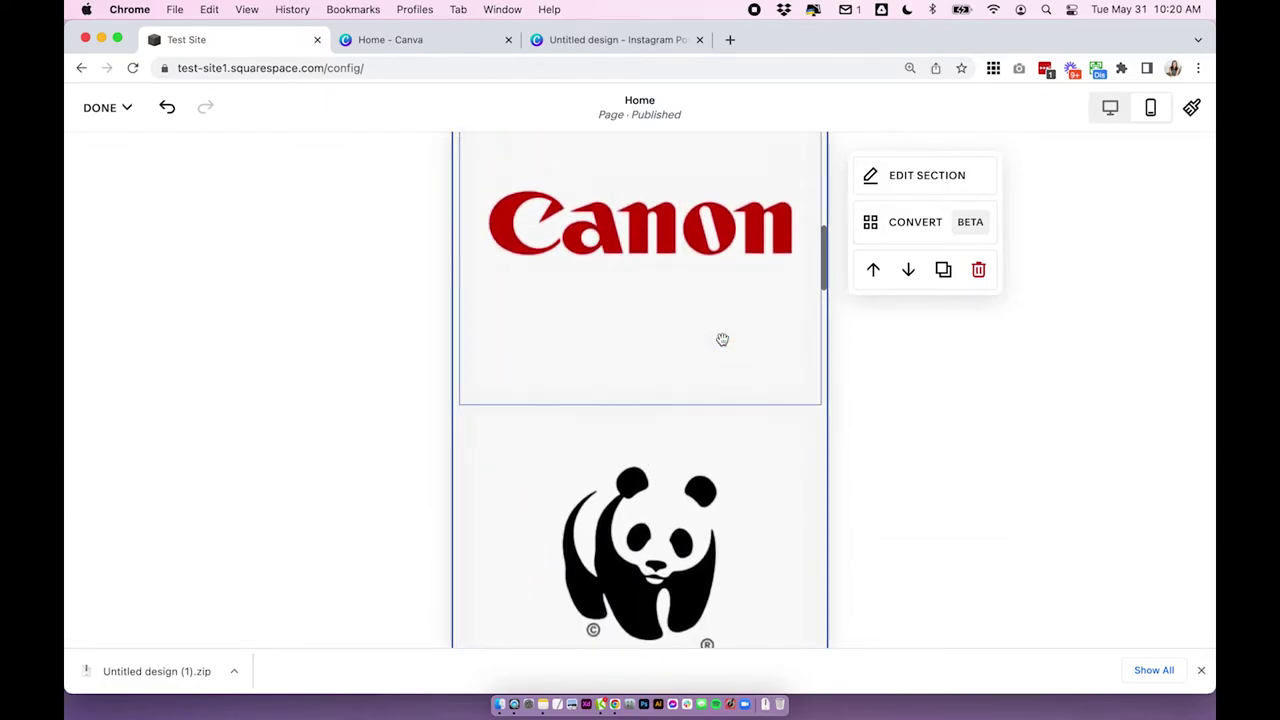
pyautogui.click(1111, 111)
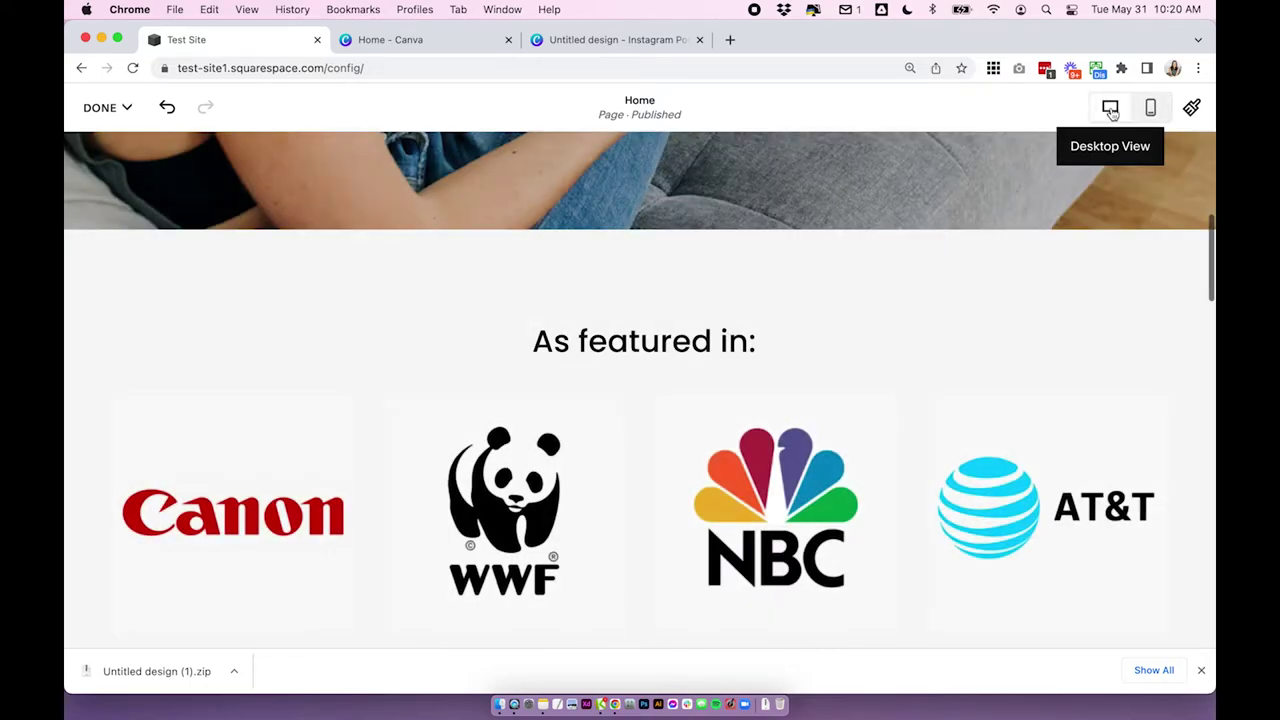
# - Discard all unsaved changes to the Home page
pyautogui.click(107, 107)
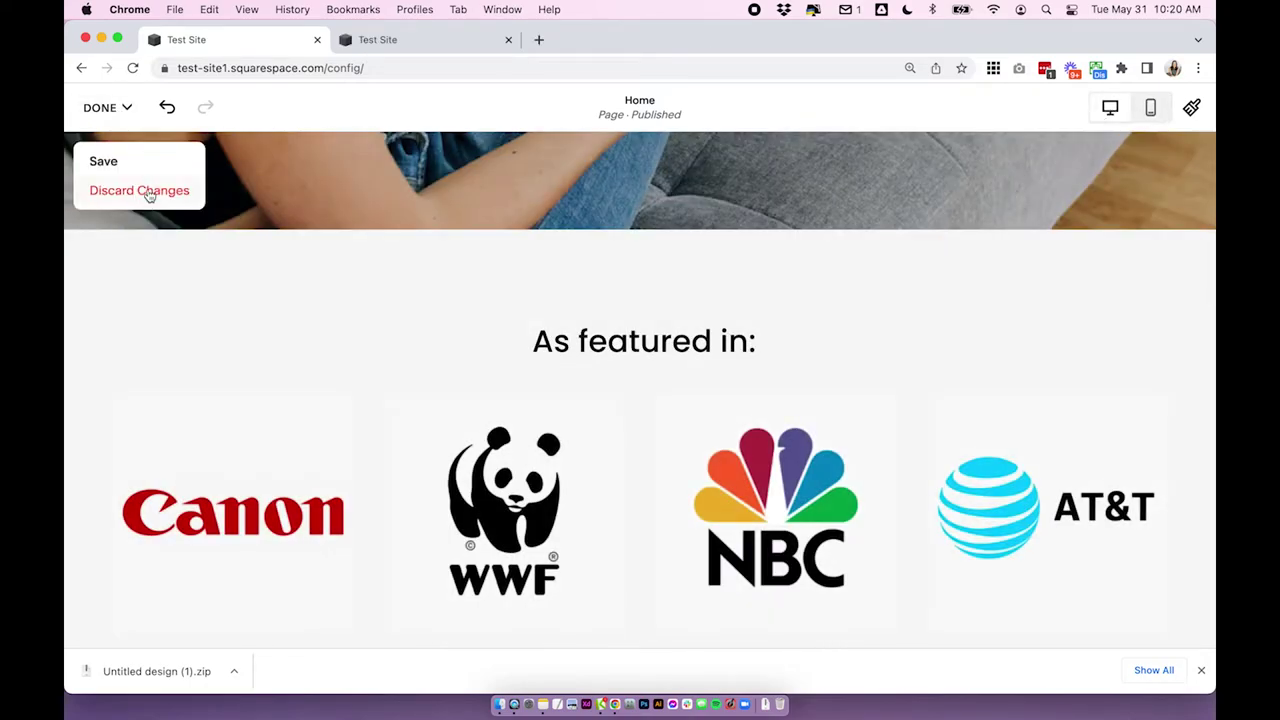
pyautogui.click(148, 193)
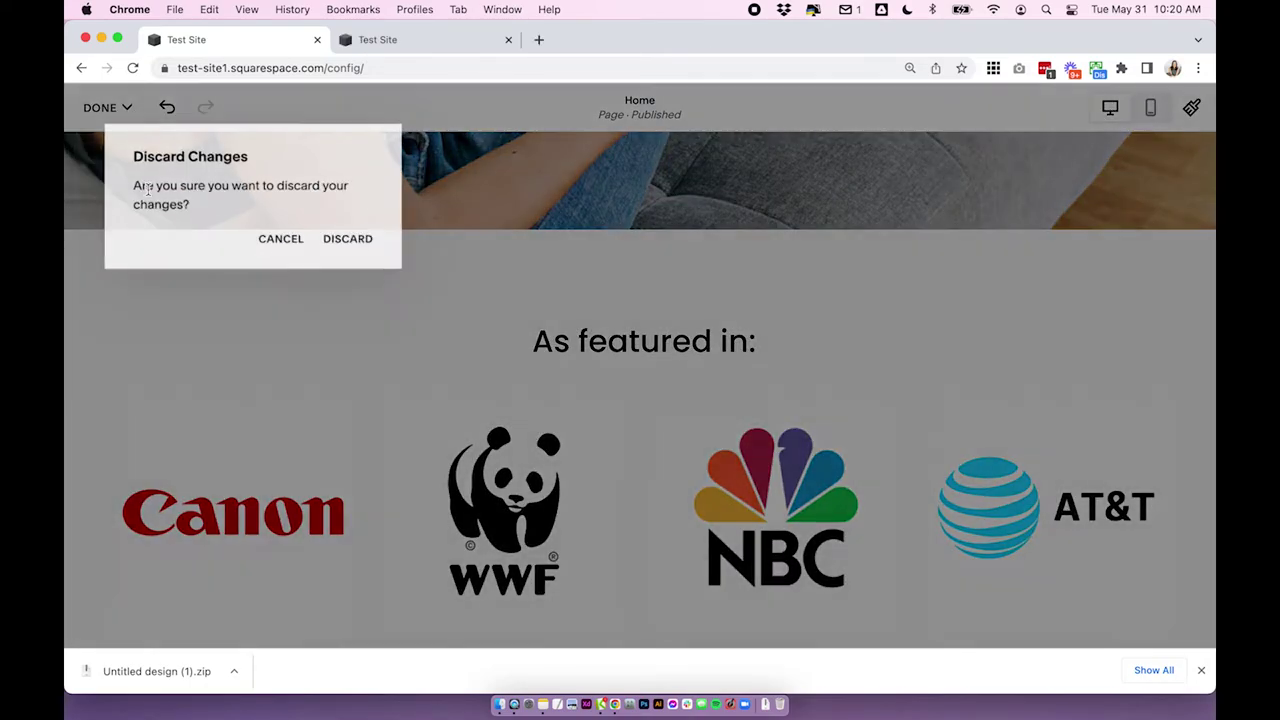
pyautogui.click(343, 237)
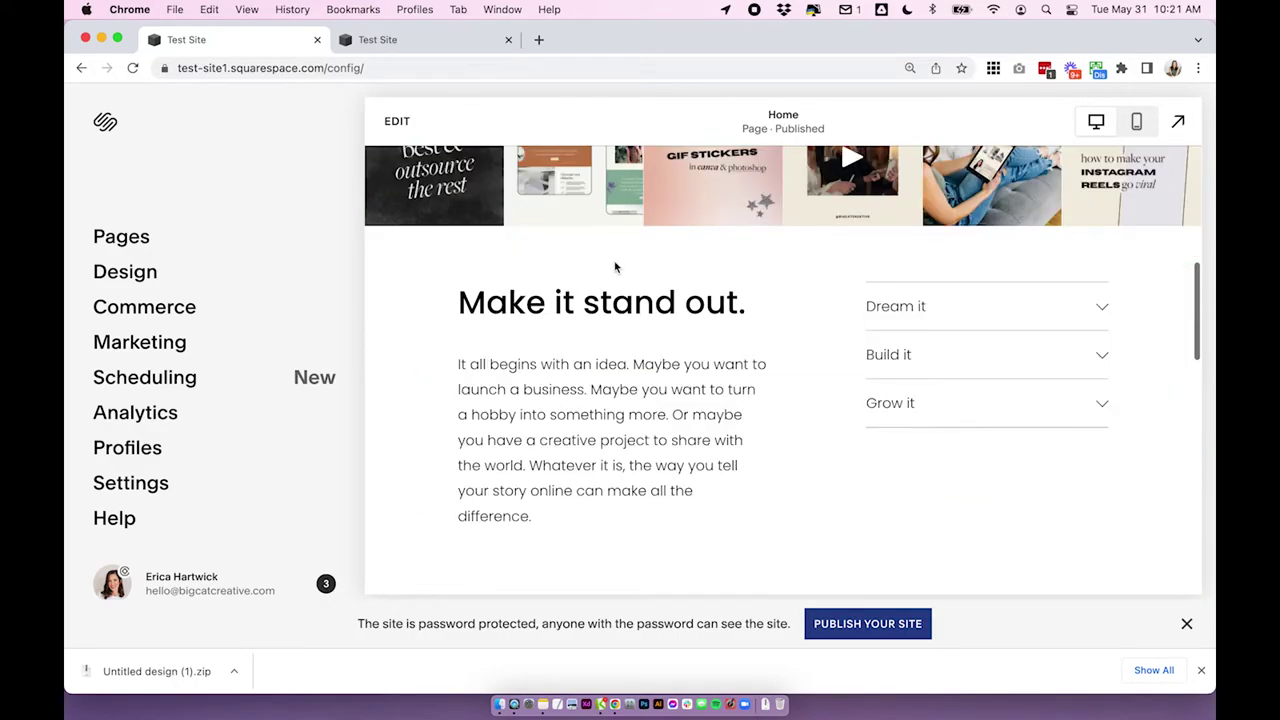
# - Edit the Home page and add a Gallery section with a simple three-column, two-row image grid above the "Make it stand out." section
pyautogui.click(397, 121)
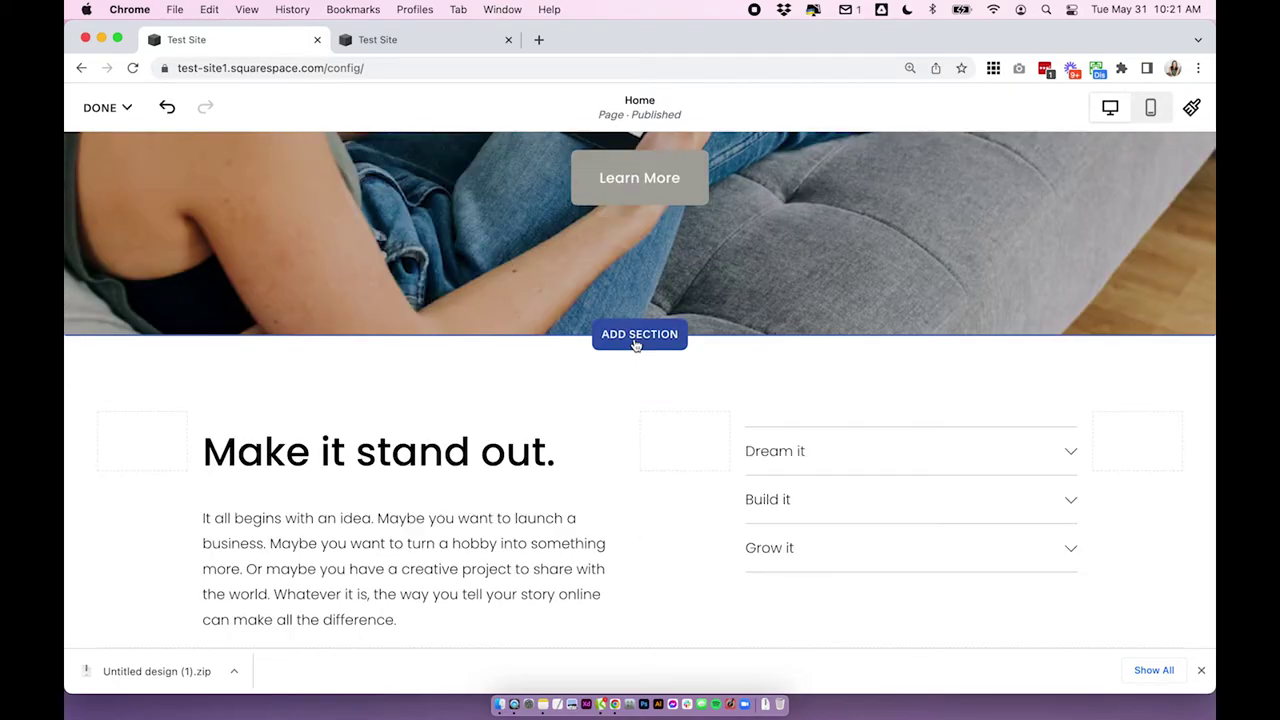
pyautogui.click(640, 335)
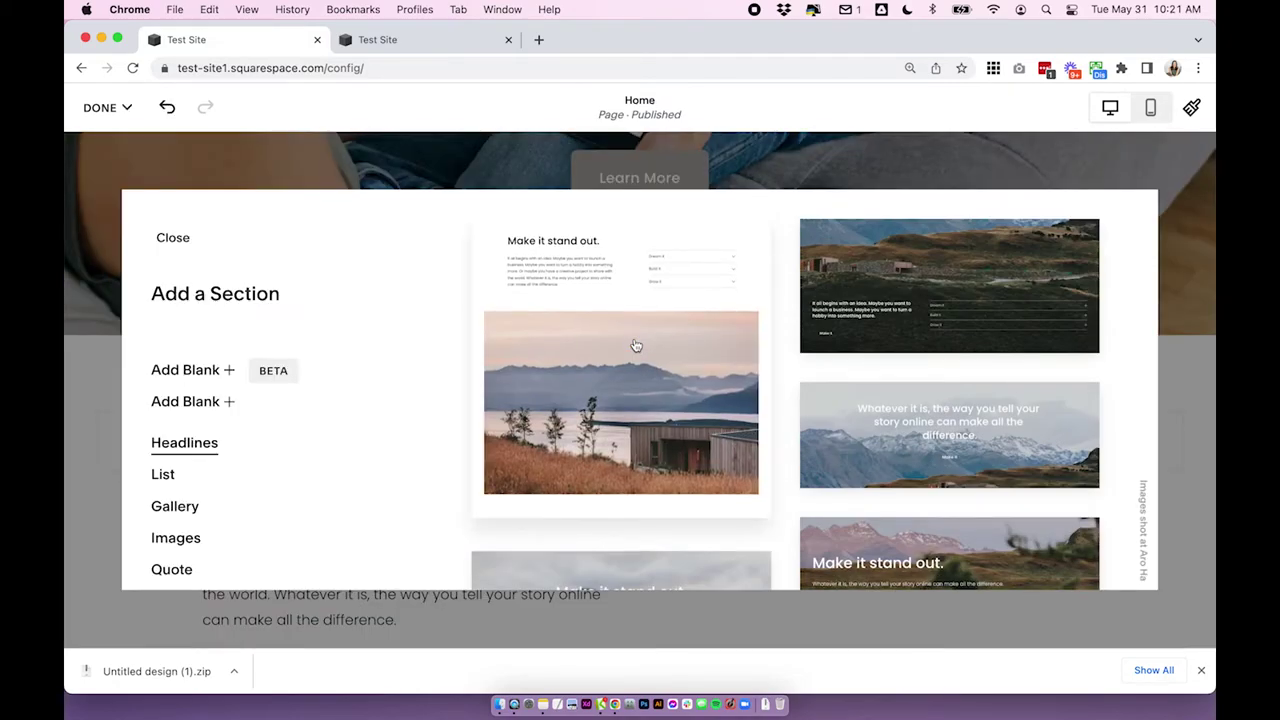
pyautogui.click(175, 507)
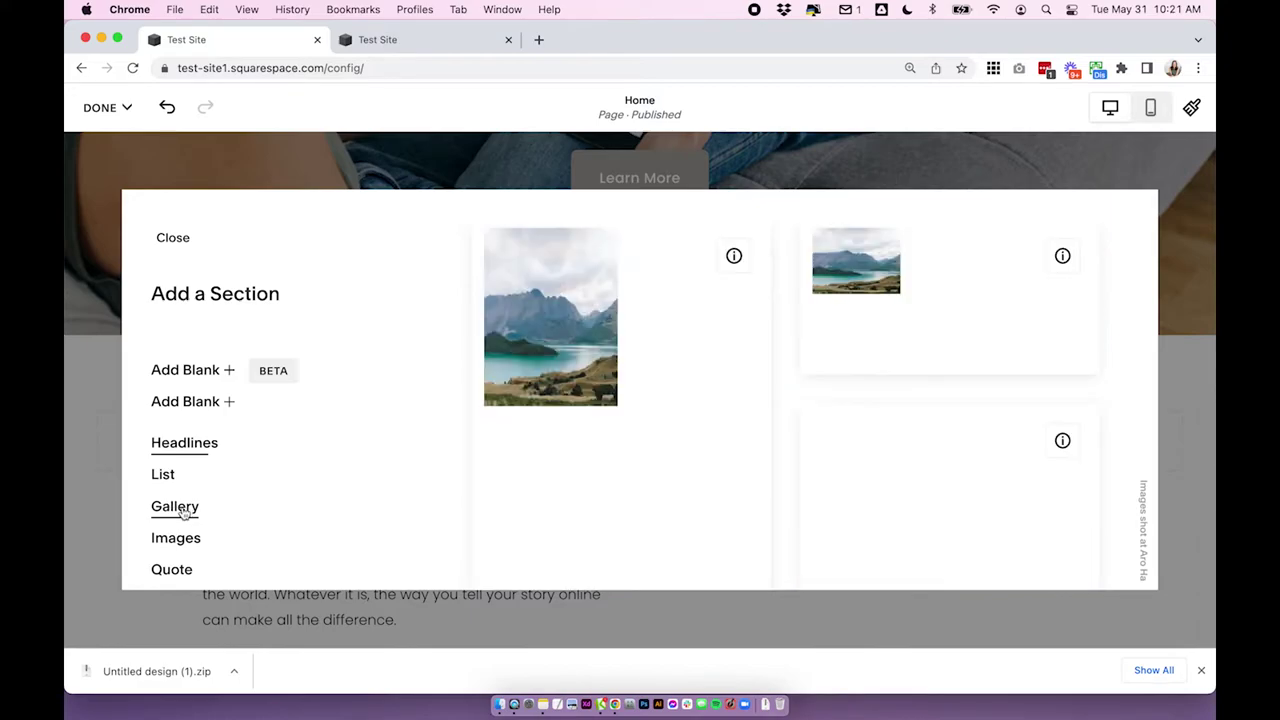
pyautogui.scroll(-10, 620, 437)
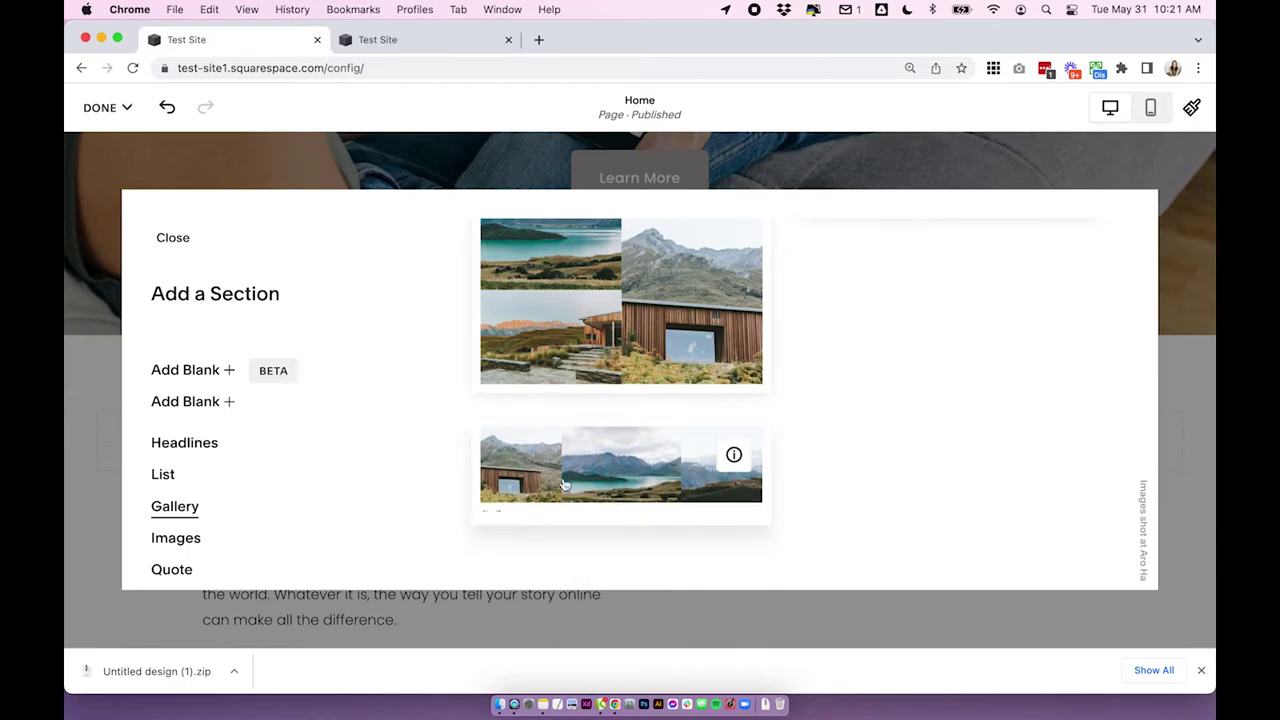
pyautogui.scroll(5, 926, 428)
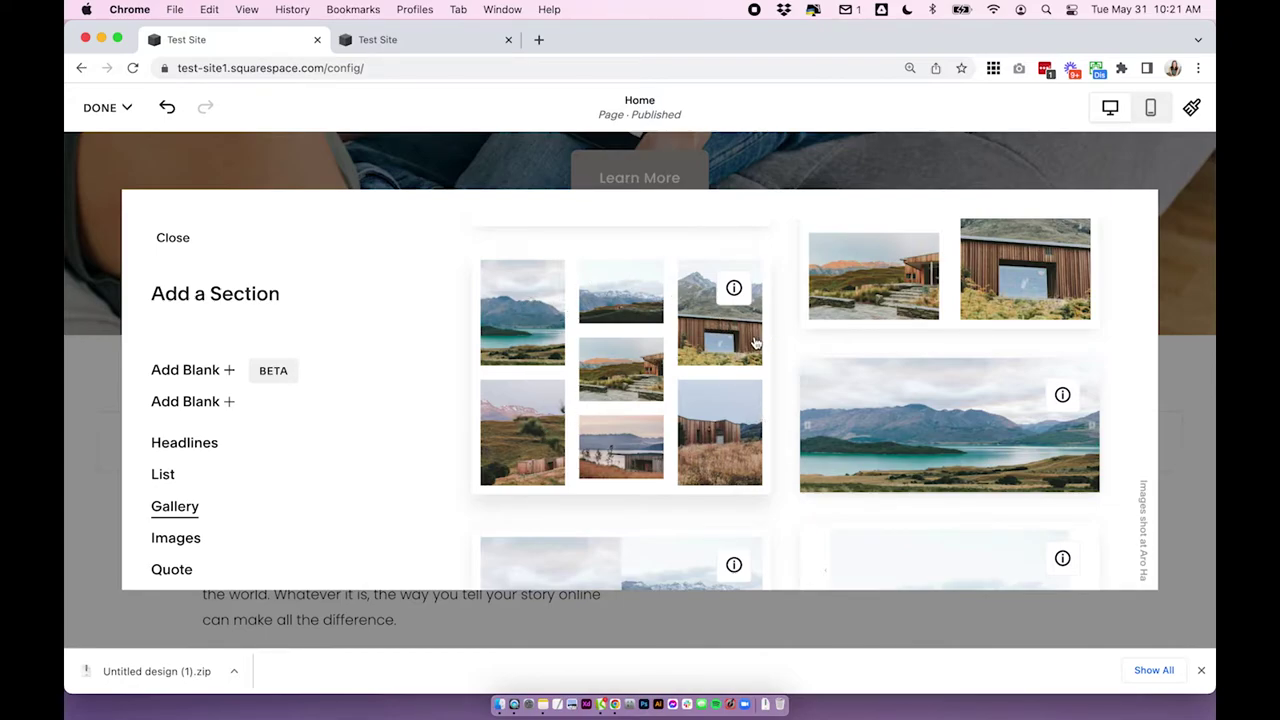
pyautogui.scroll(5, 755, 344)
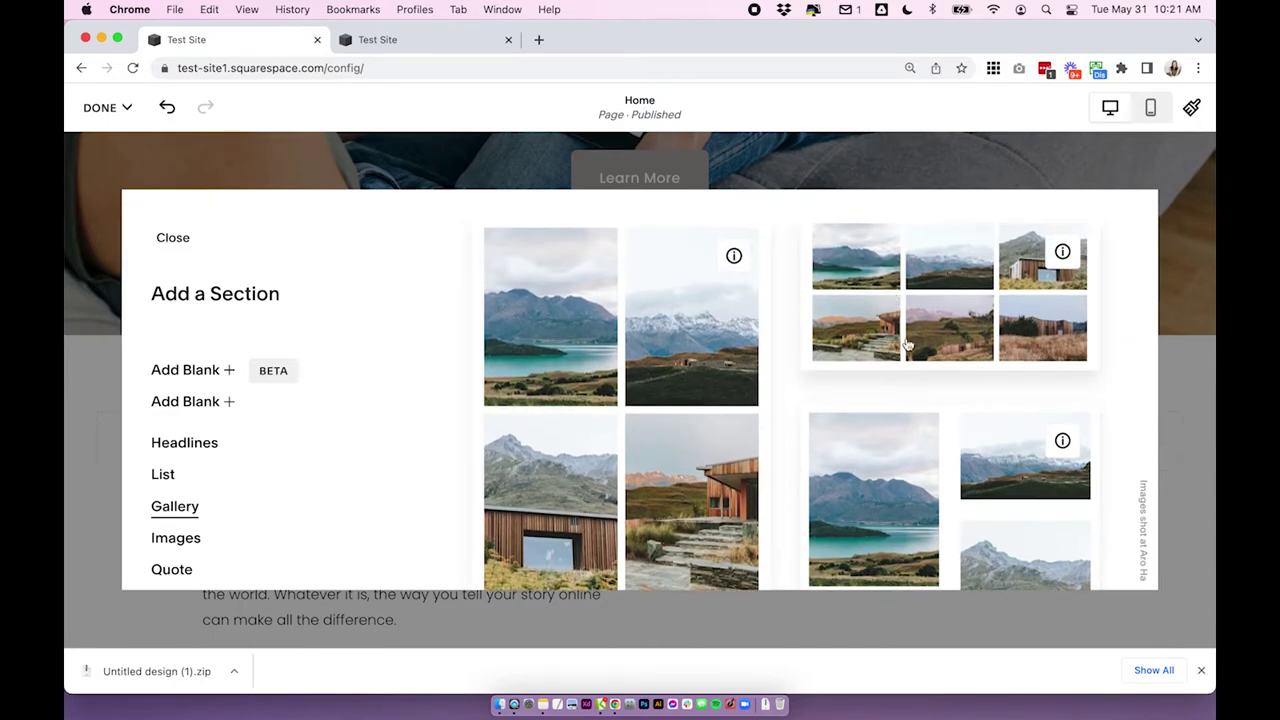
pyautogui.click(955, 272)
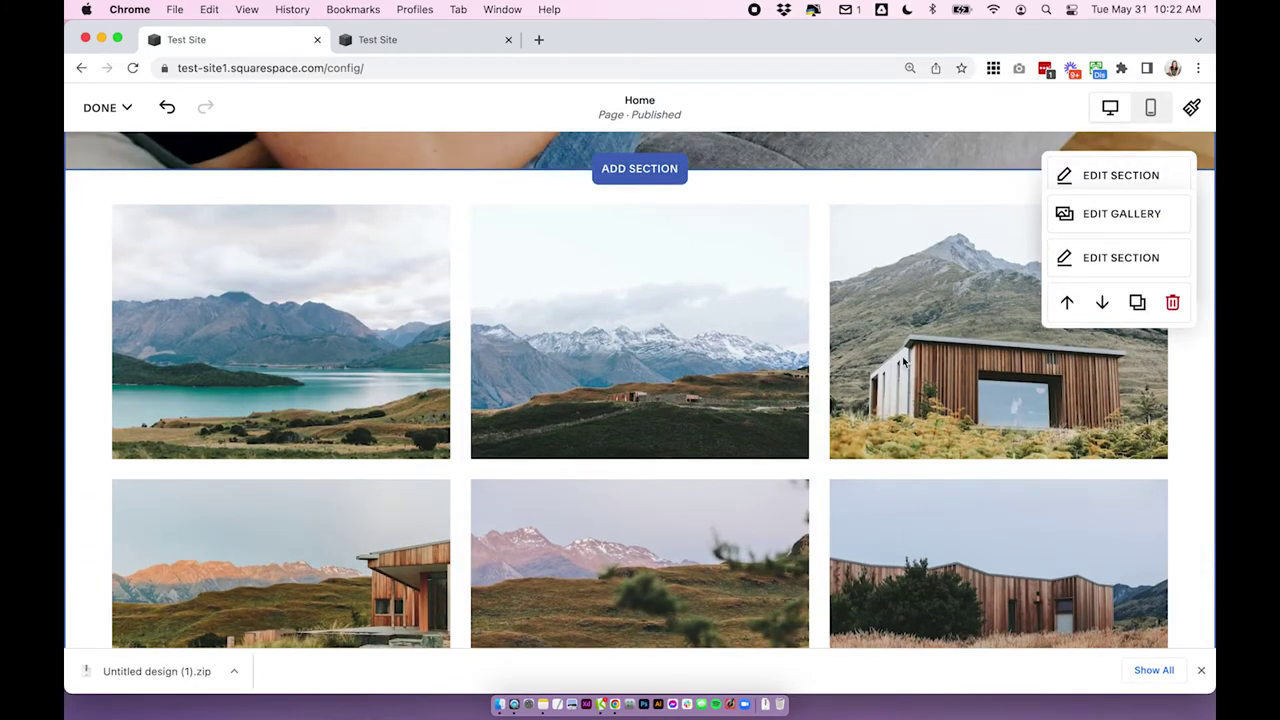
# - Edit the new gallery and remove all six placeholder images
pyautogui.scroll(1, 902, 356)
pyautogui.scroll(-2, 933, 190)
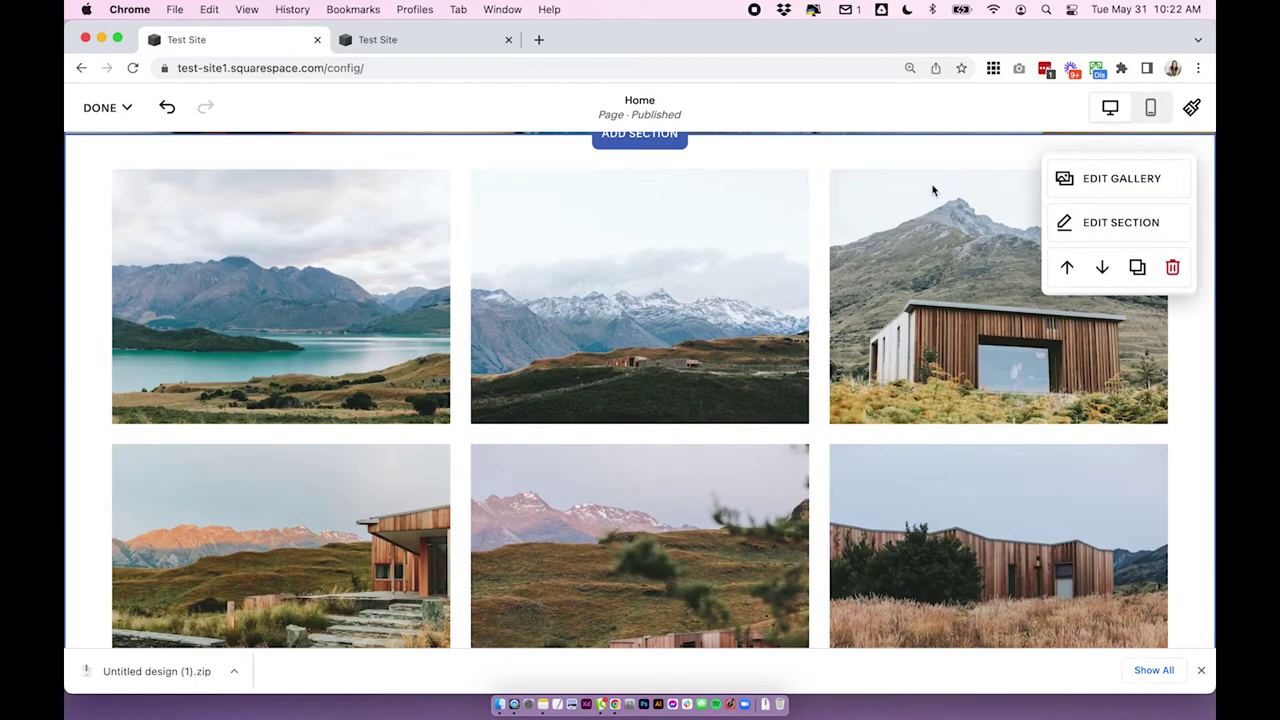
pyautogui.click(1116, 180)
pyautogui.click(380, 186)
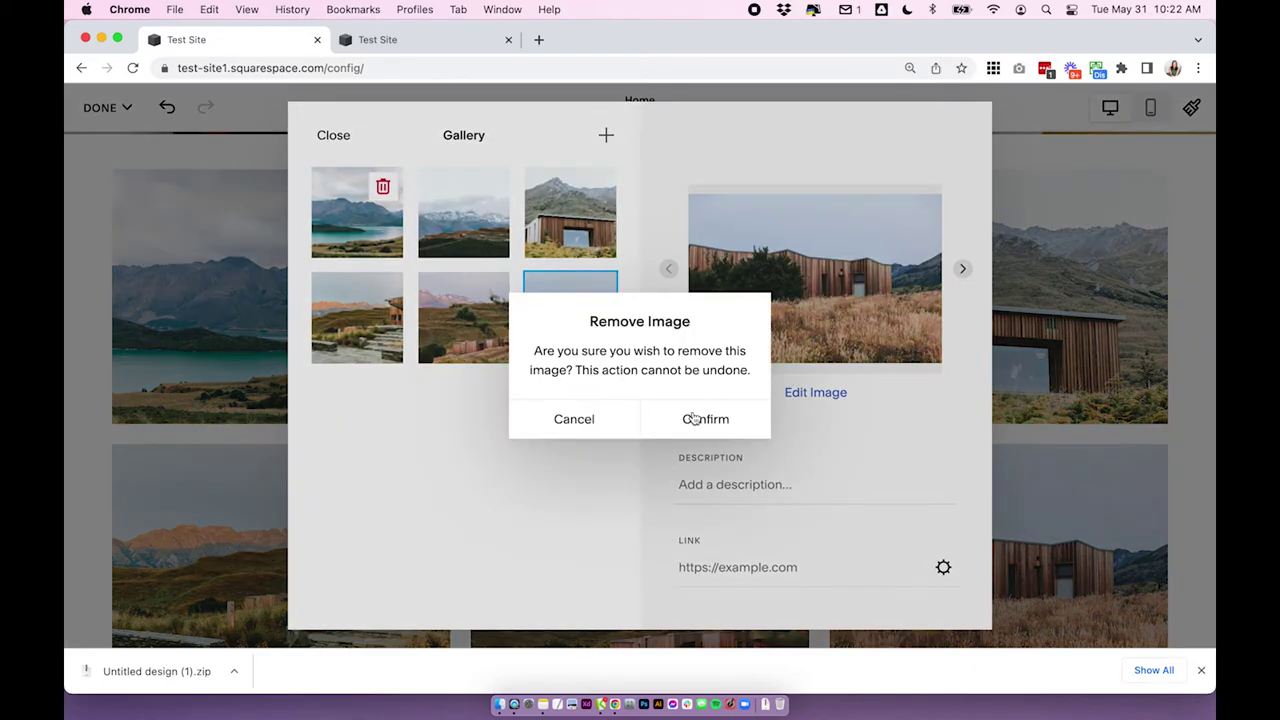
pyautogui.click(686, 417)
pyautogui.click(385, 186)
pyautogui.click(705, 426)
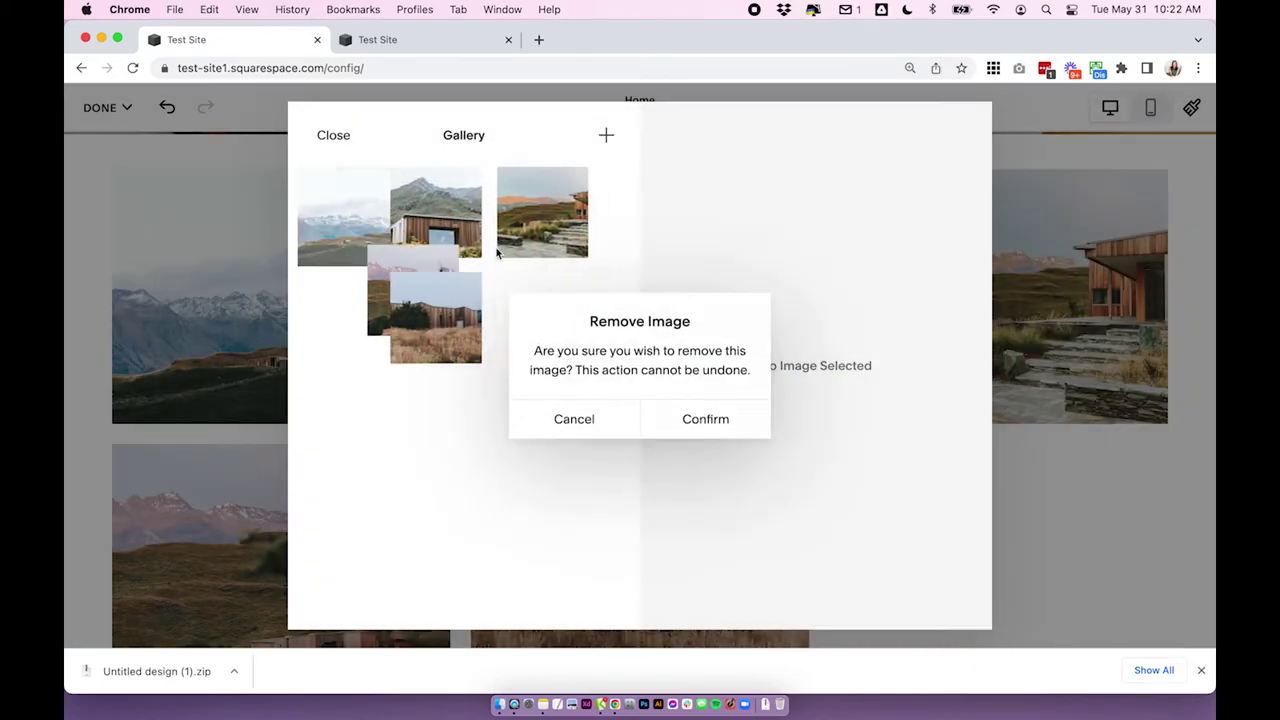
pyautogui.click(382, 186)
pyautogui.click(705, 419)
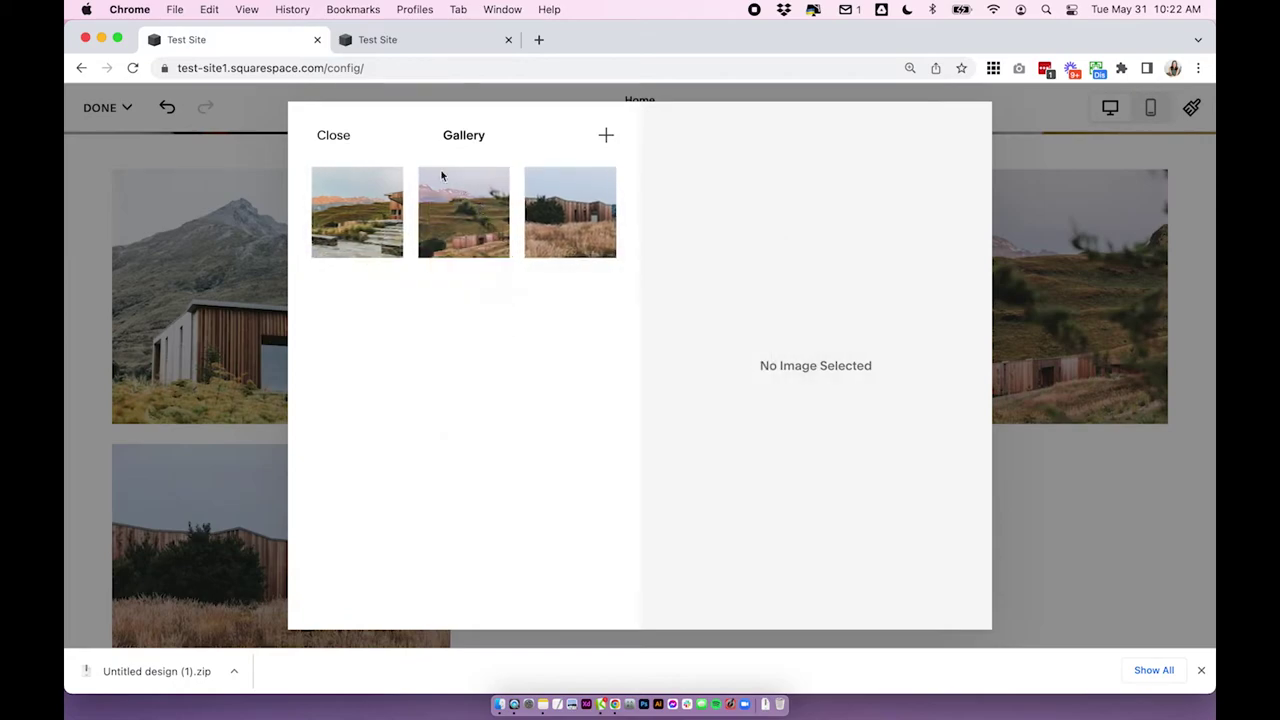
pyautogui.click(383, 186)
pyautogui.click(705, 419)
pyautogui.click(383, 186)
pyautogui.click(705, 419)
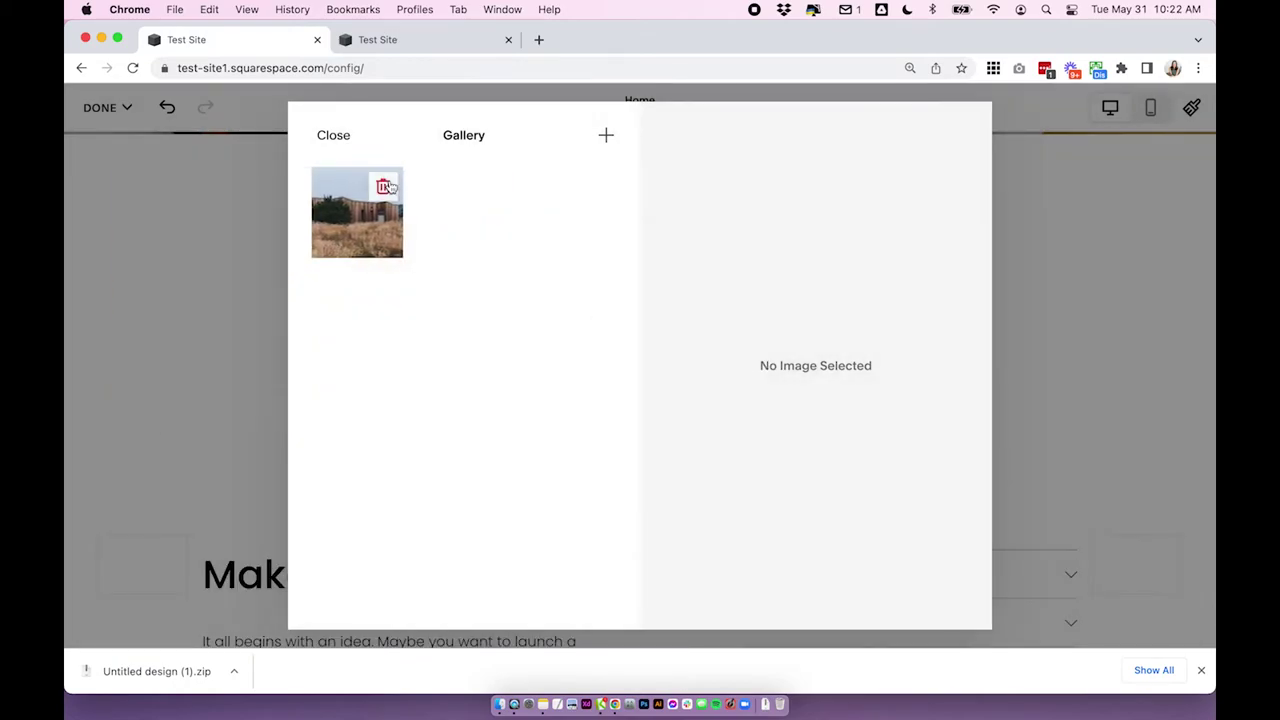
pyautogui.click(383, 186)
pyautogui.click(743, 436)
# - Upload the four logo images 1.jpg to 4.jpg from the Untitled design (1) folder into the gallery and check them on the page
pyautogui.click(500, 704)
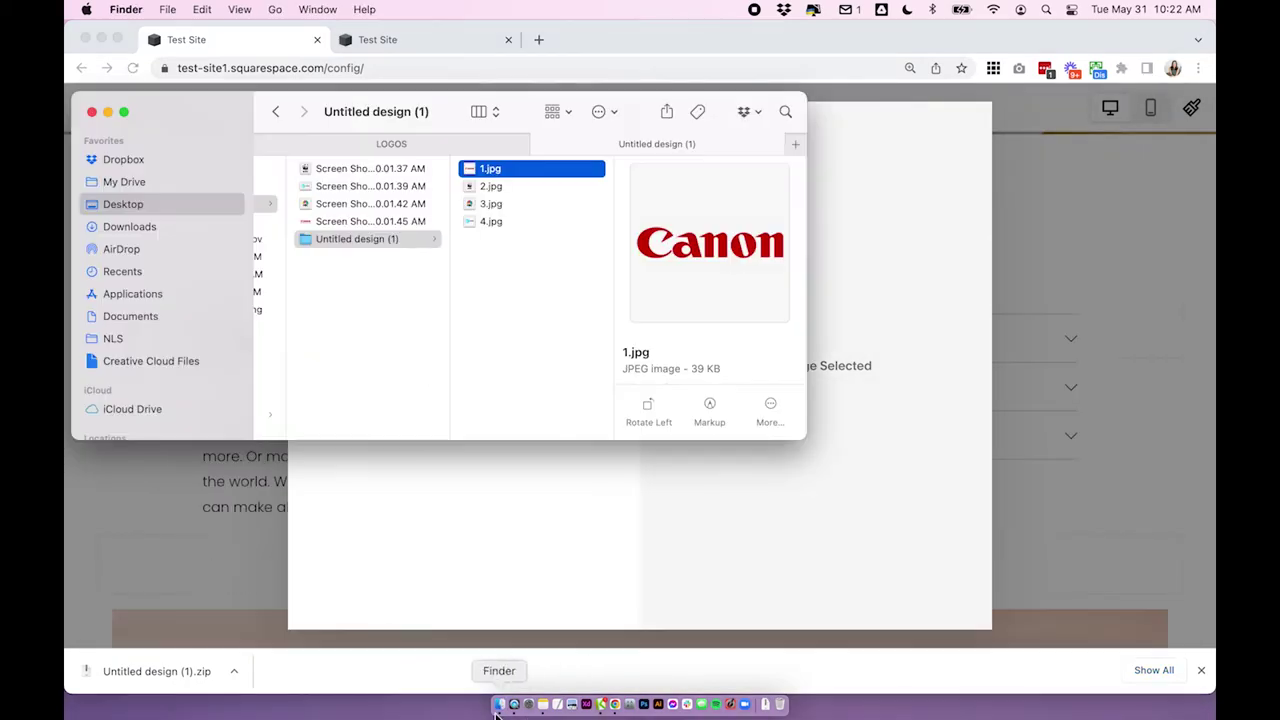
pyautogui.press('super+a')
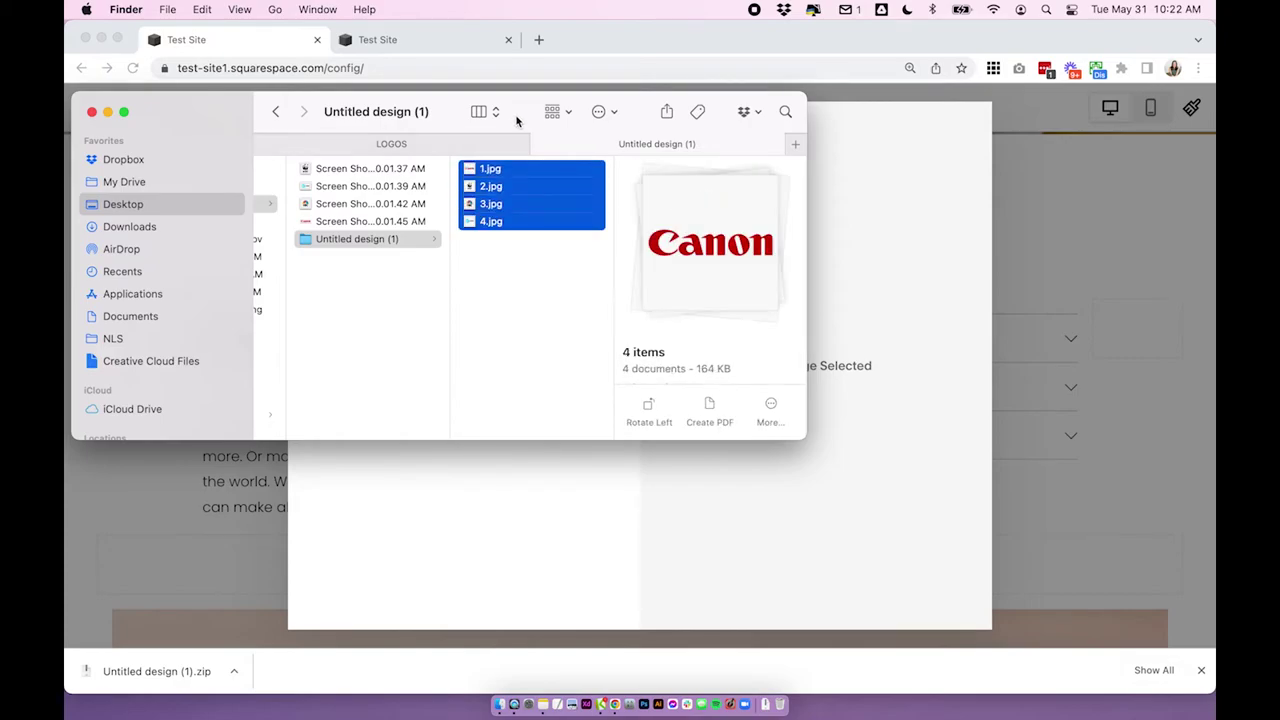
pyautogui.moveTo(517, 120); pyautogui.dragTo(371, 345)
pyautogui.moveTo(360, 402); pyautogui.dragTo(411, 240)
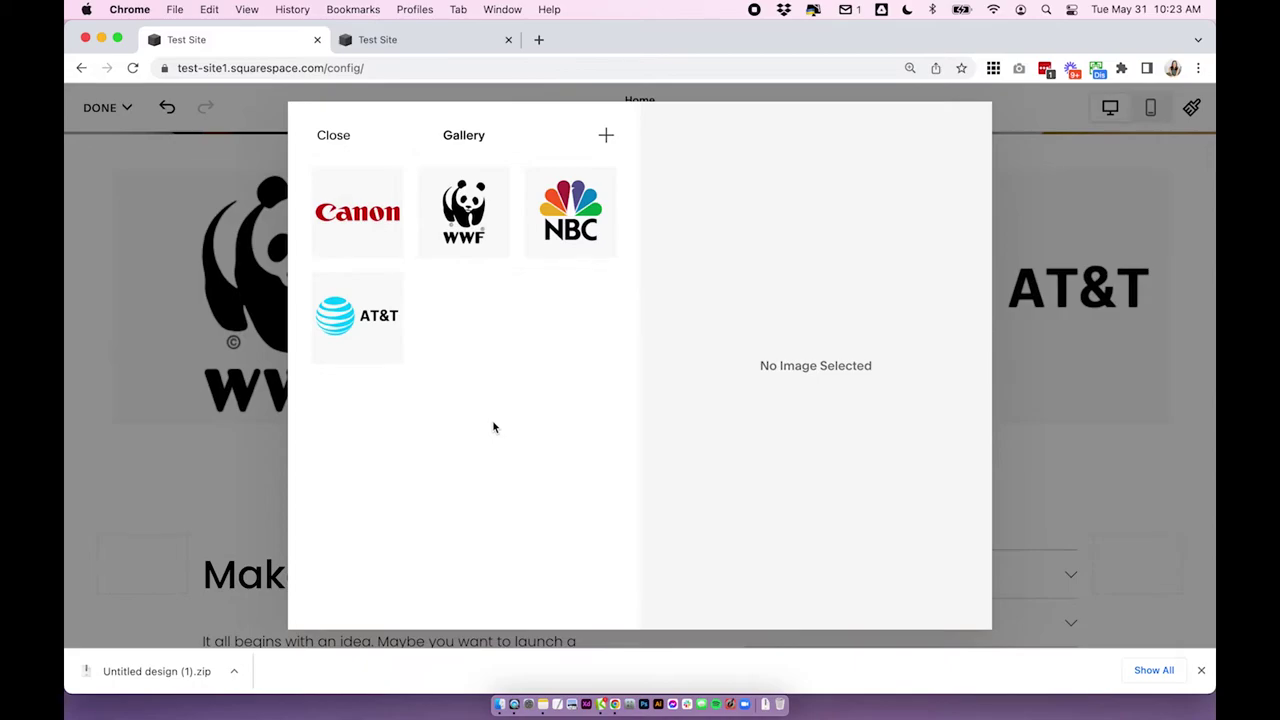
pyautogui.click(336, 136)
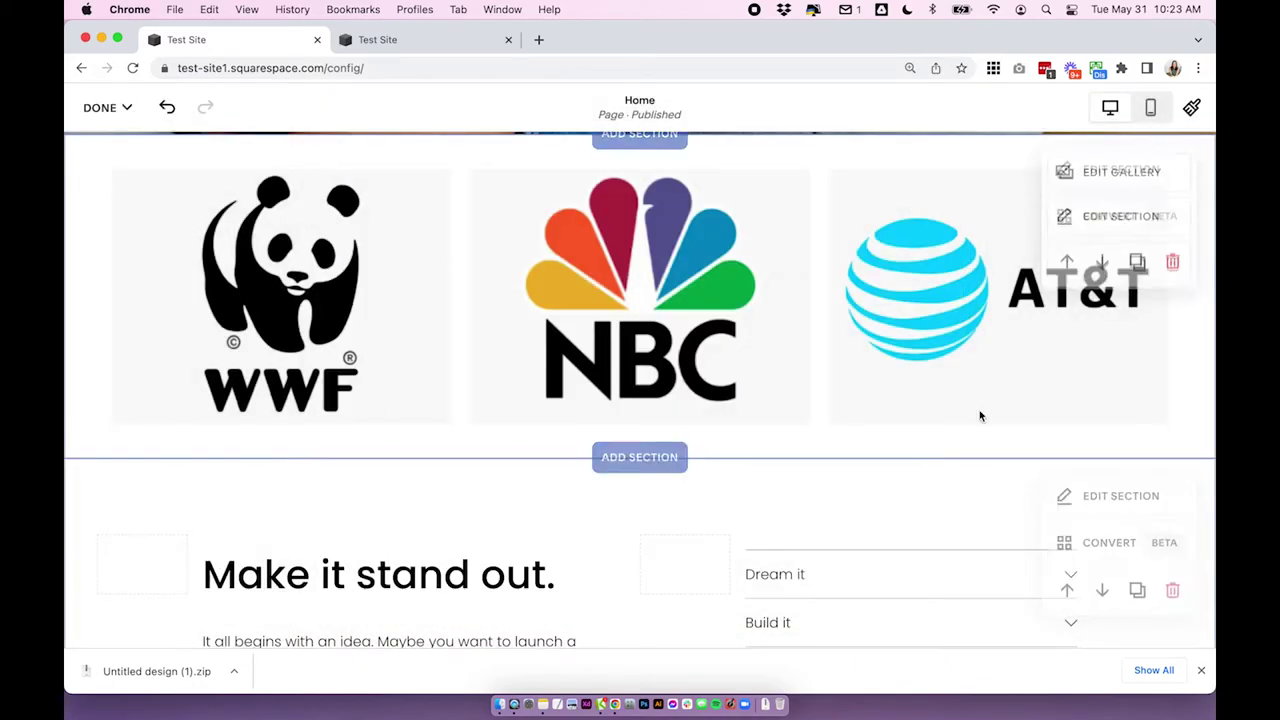
pyautogui.scroll(2, 645, 421)
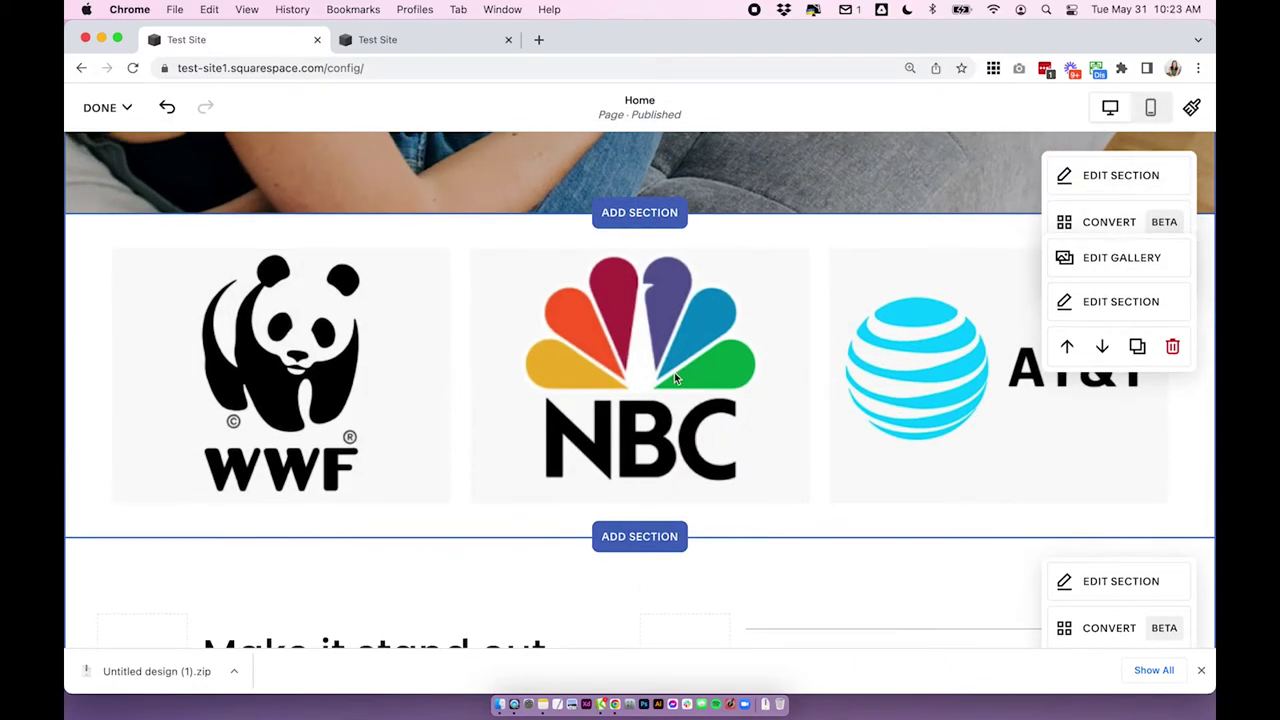
pyautogui.scroll(-2, 762, 408)
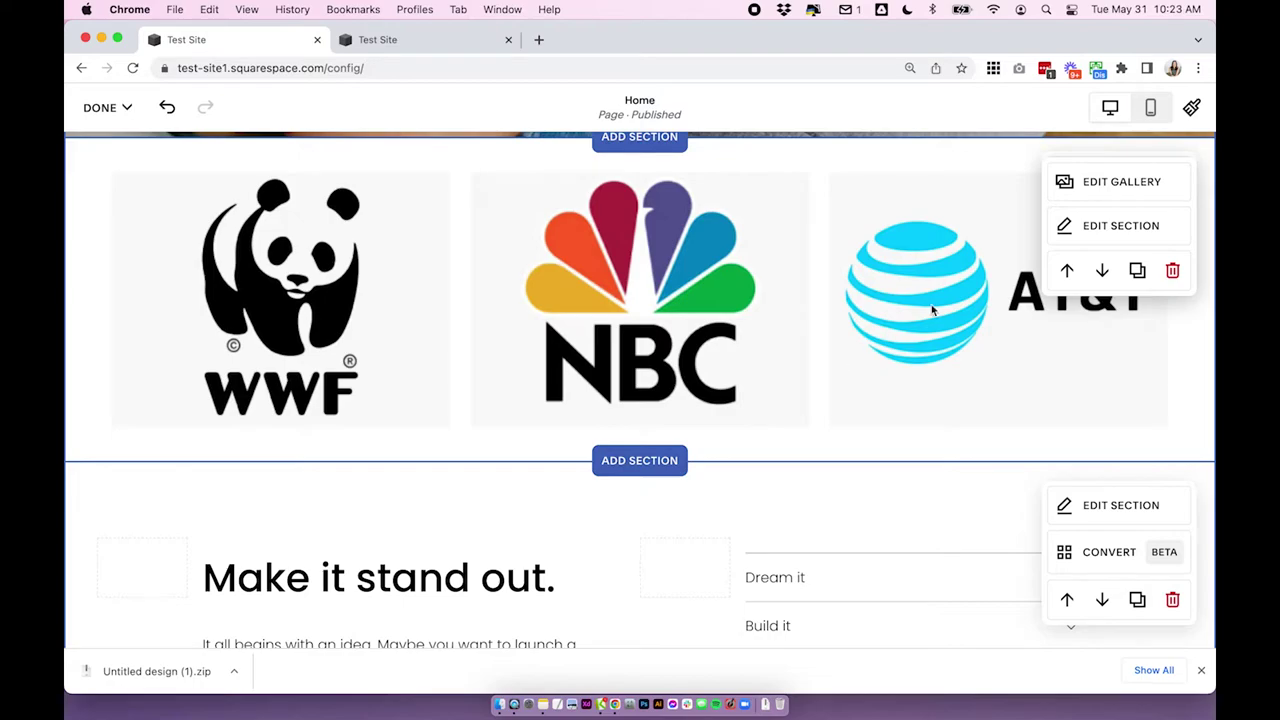
# - In the gallery section's settings, review the gallery types and try the Full Bleed width, returning it to Inset
pyautogui.click(1068, 226)
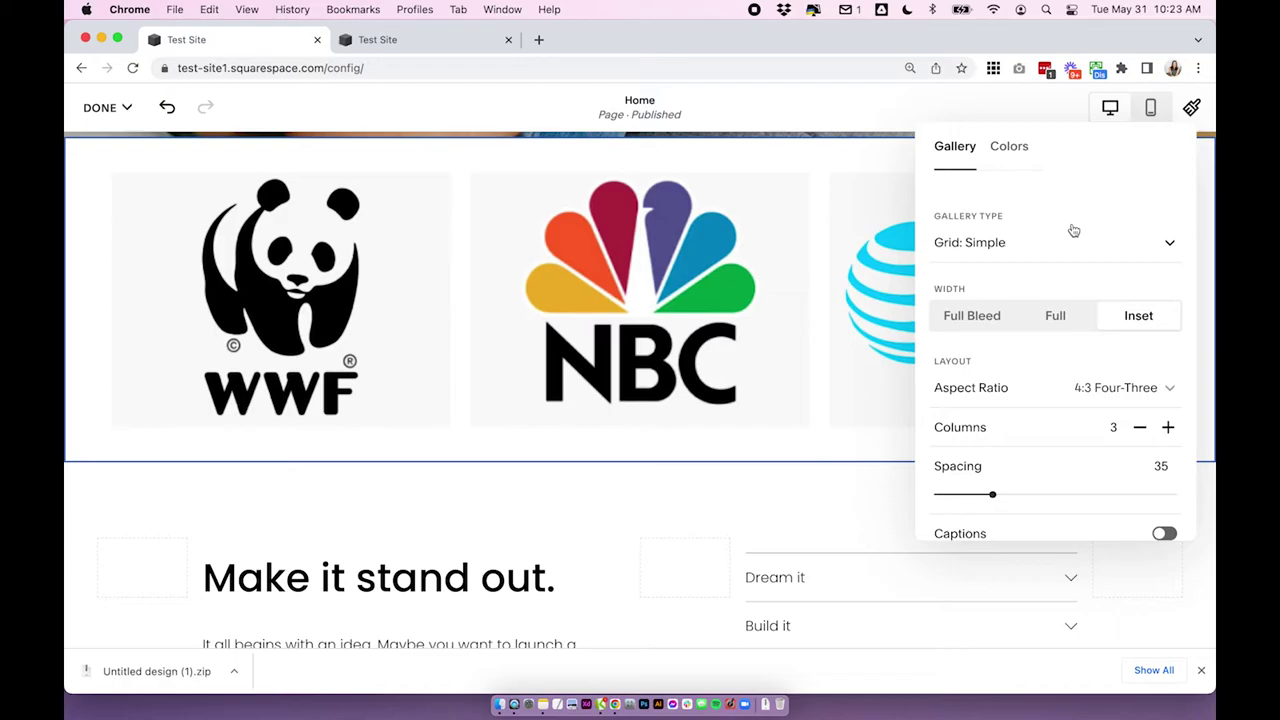
pyautogui.click(996, 243)
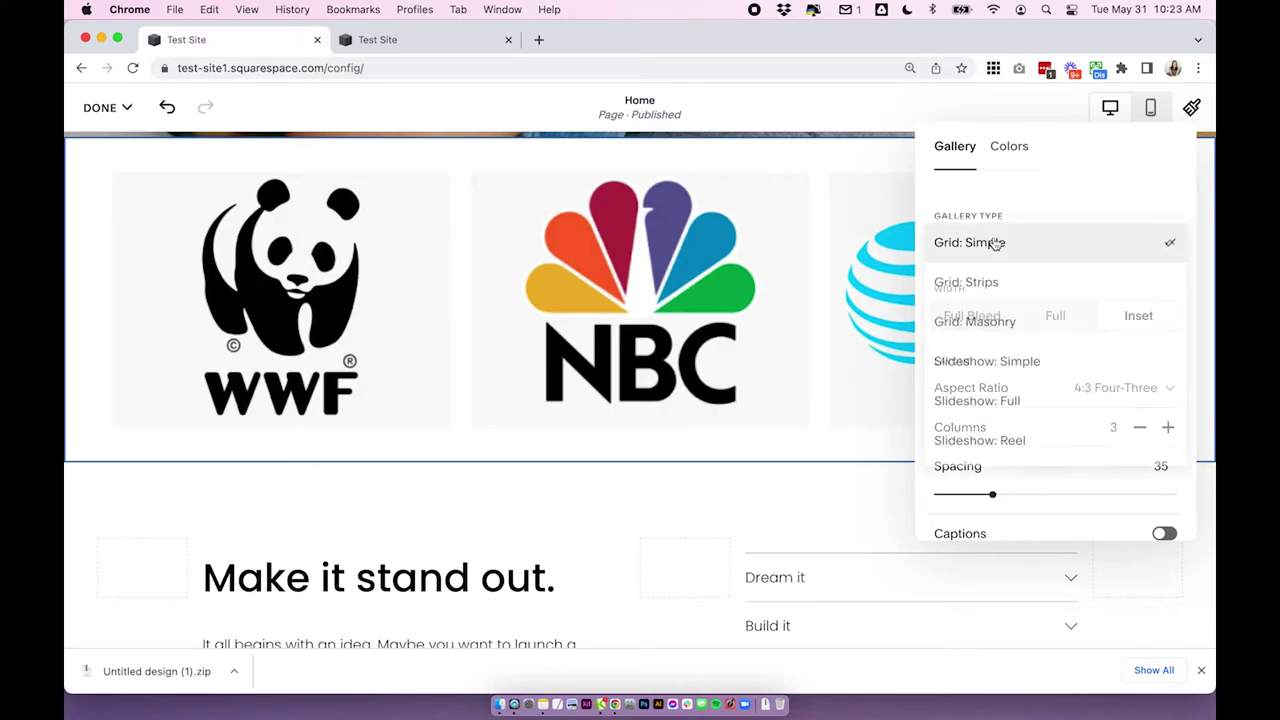
pyautogui.click(1046, 200)
pyautogui.click(1013, 243)
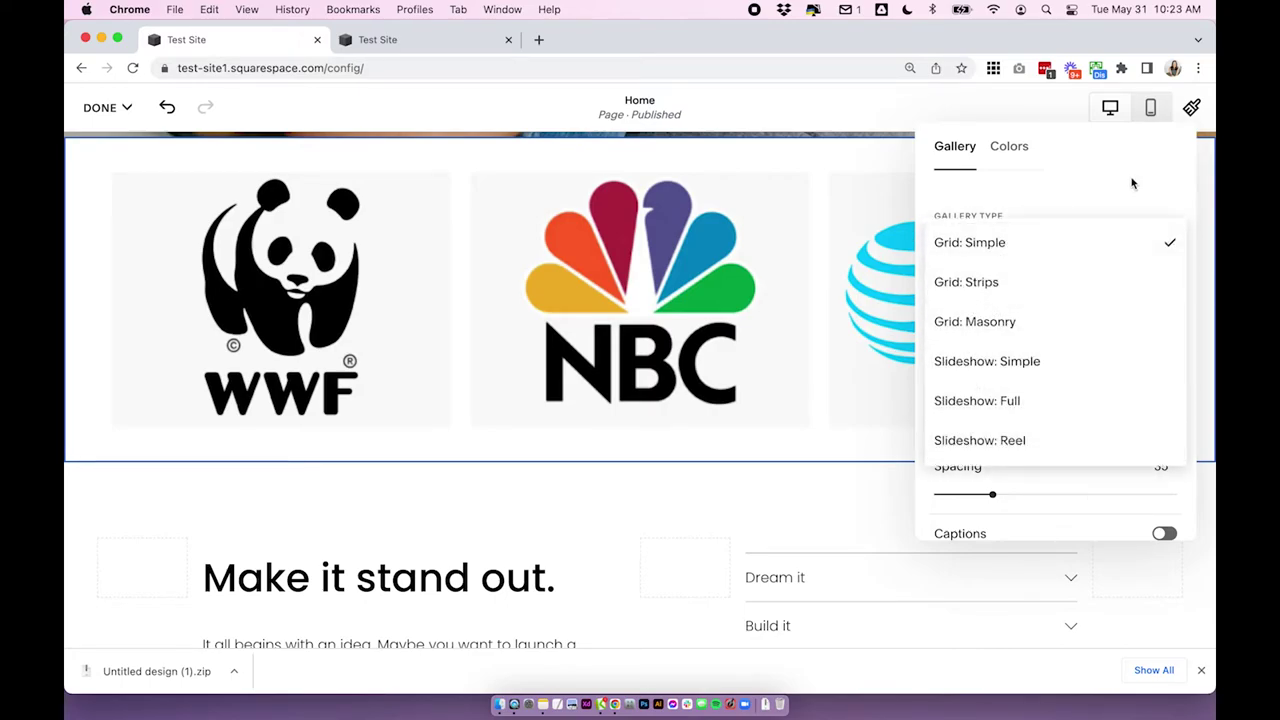
pyautogui.click(1104, 198)
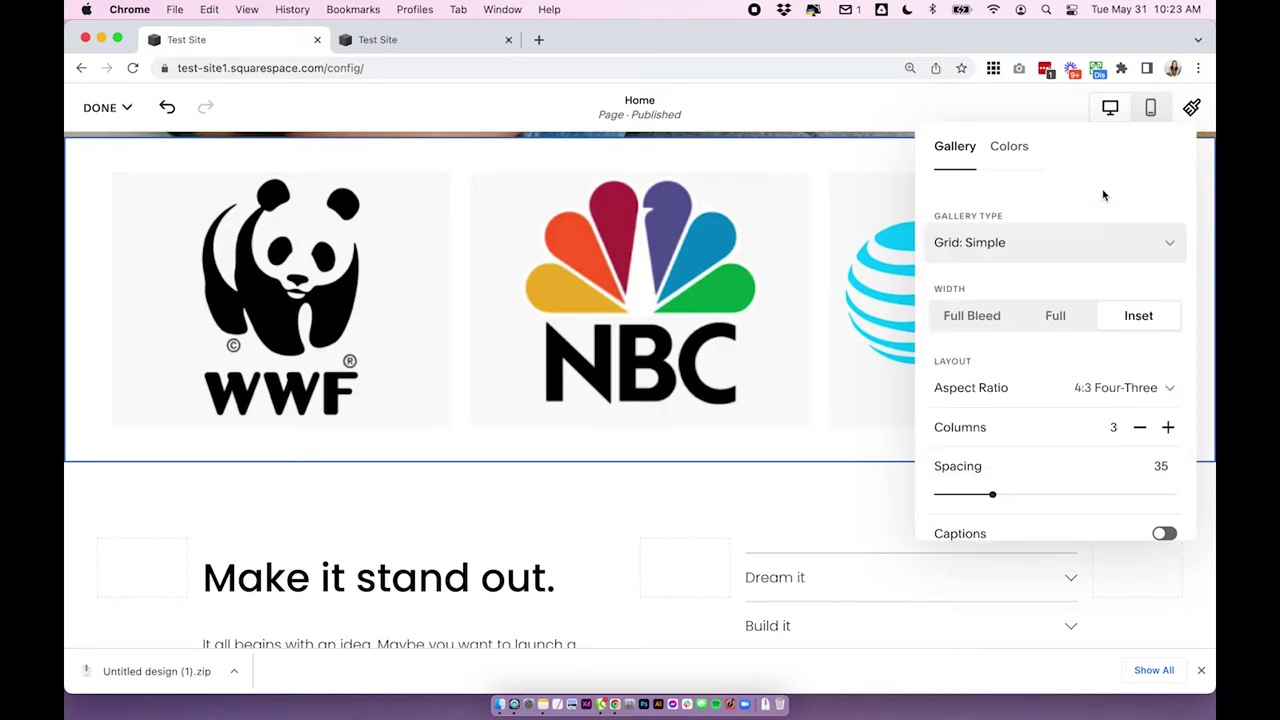
pyautogui.click(965, 322)
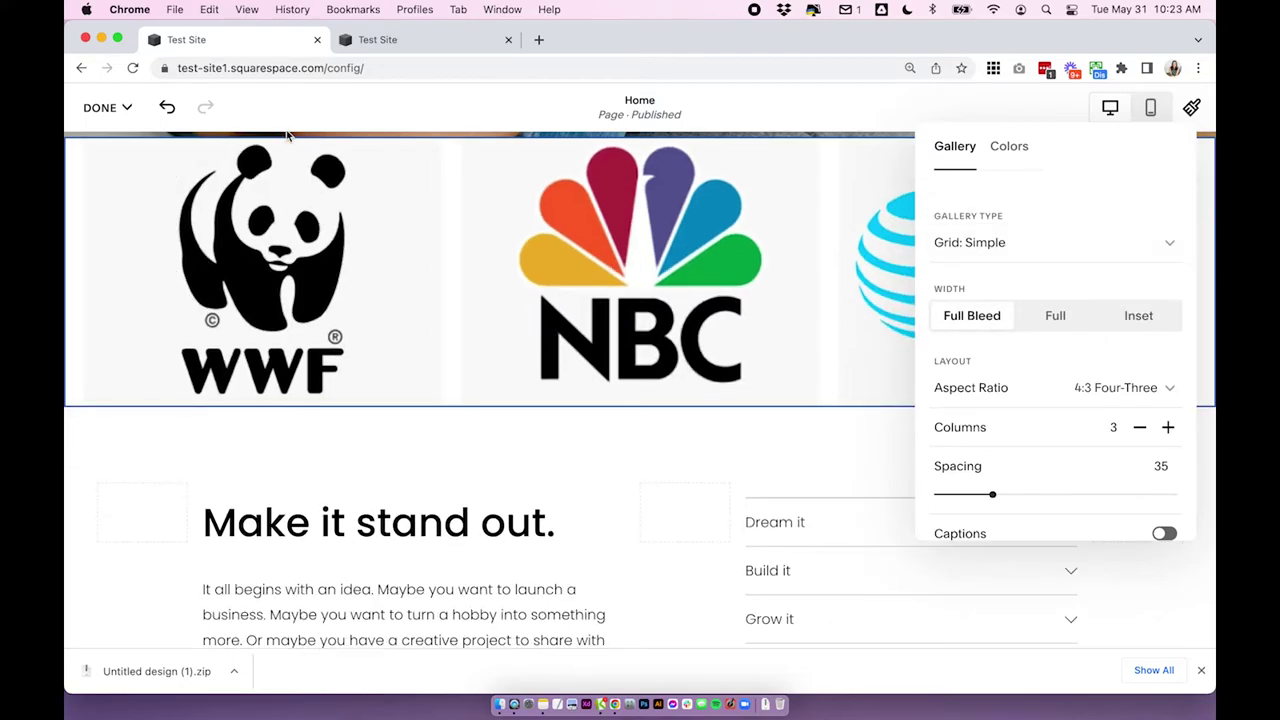
pyautogui.click(1139, 317)
# - Try the 1:1 Square and 3:2 Standard aspect ratios on the gallery images, and restore 4:3 Four-Three
pyautogui.scroll(-1, 1060, 340)
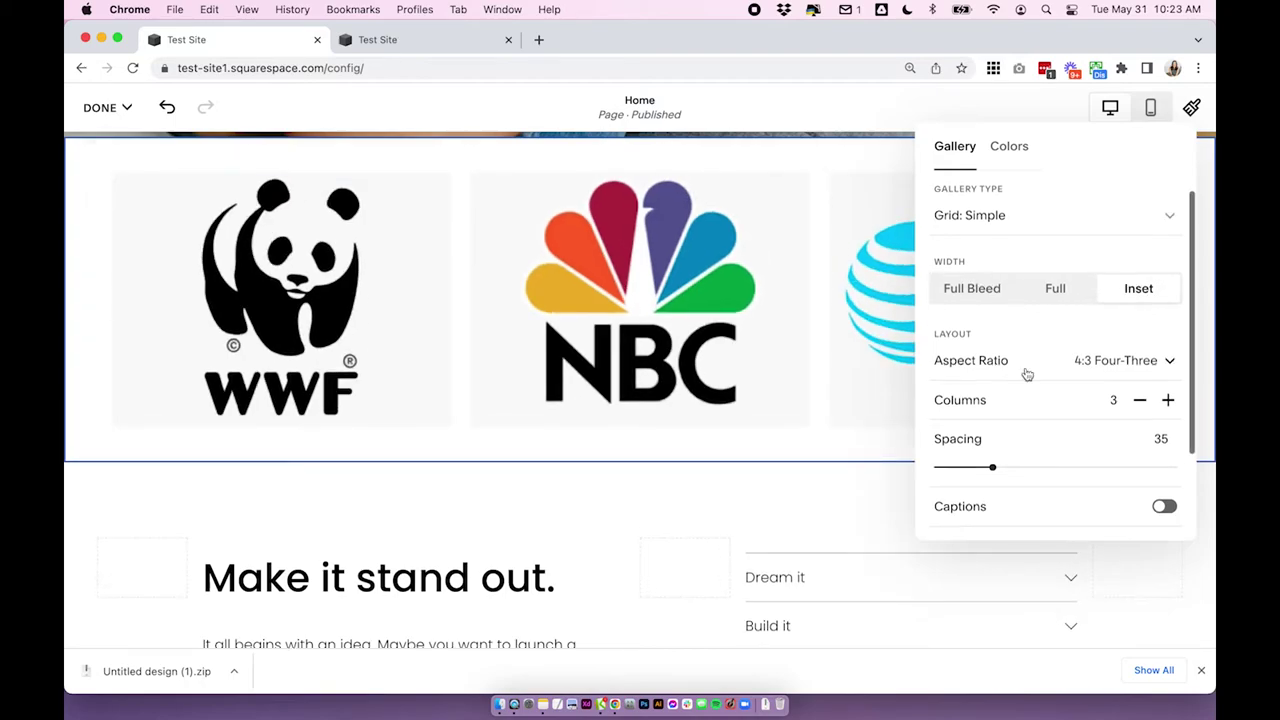
pyautogui.click(975, 370)
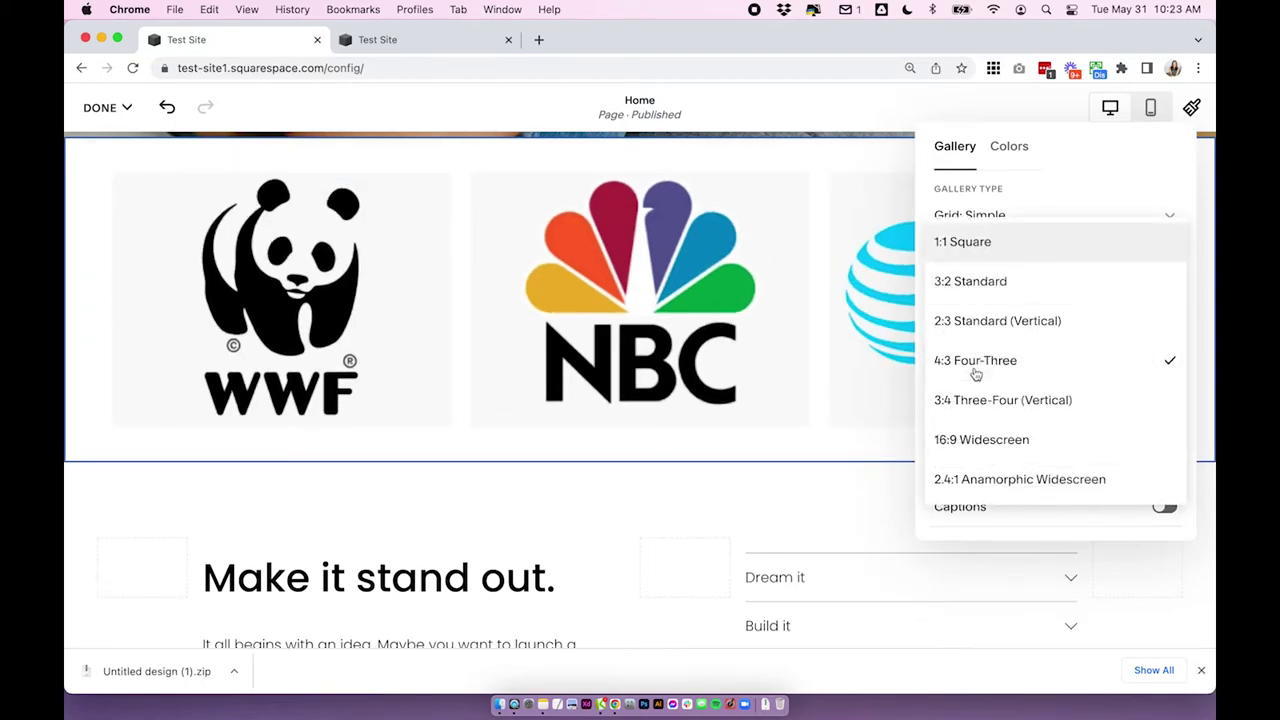
pyautogui.click(1047, 243)
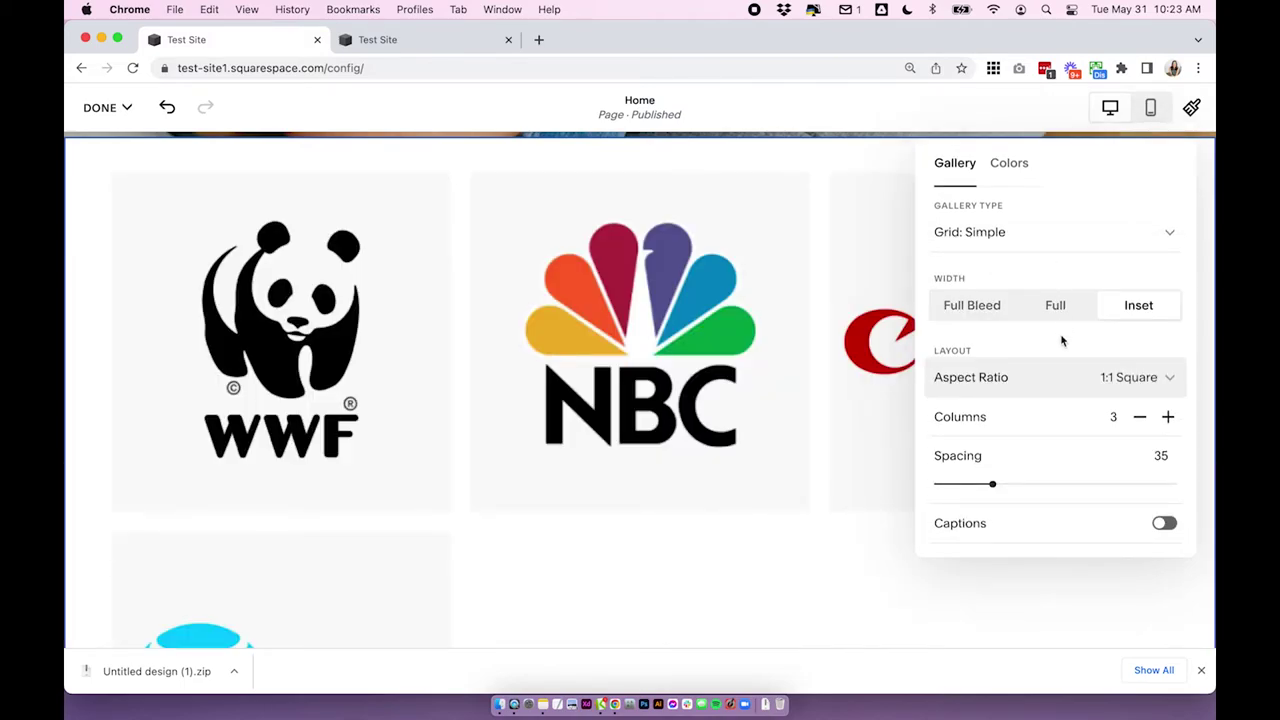
pyautogui.click(1051, 391)
pyautogui.click(1041, 419)
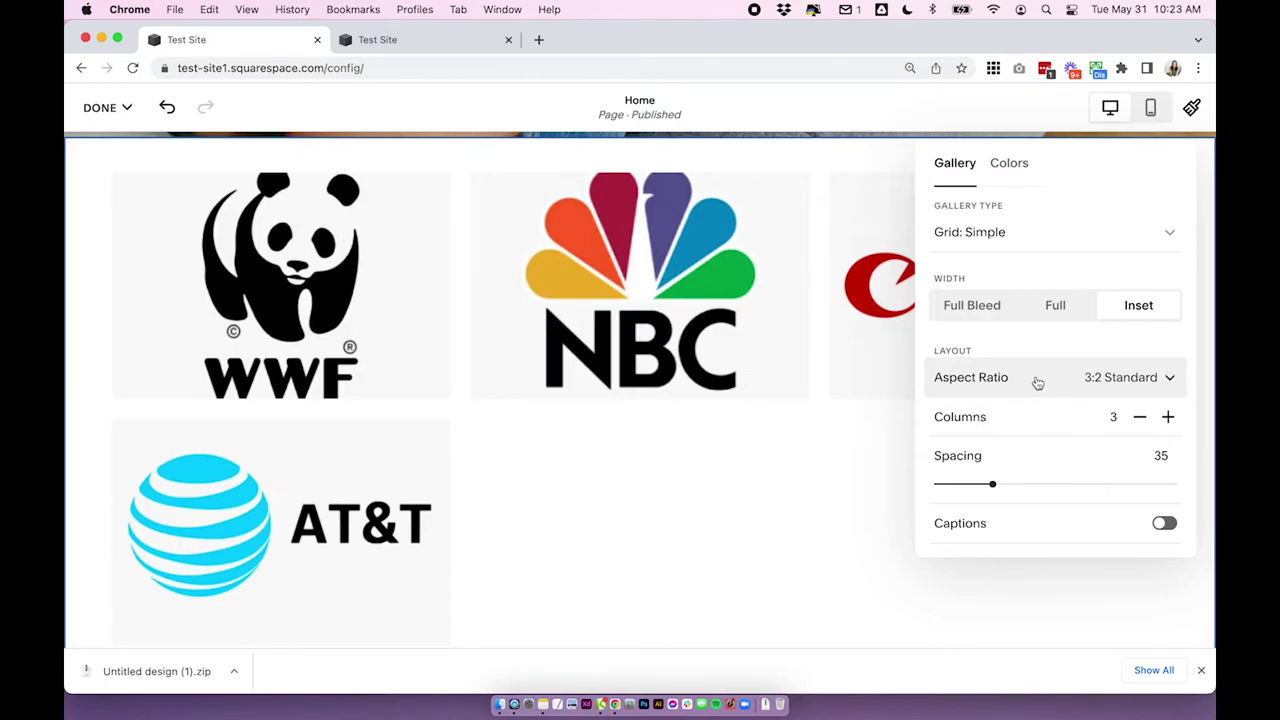
pyautogui.click(1037, 383)
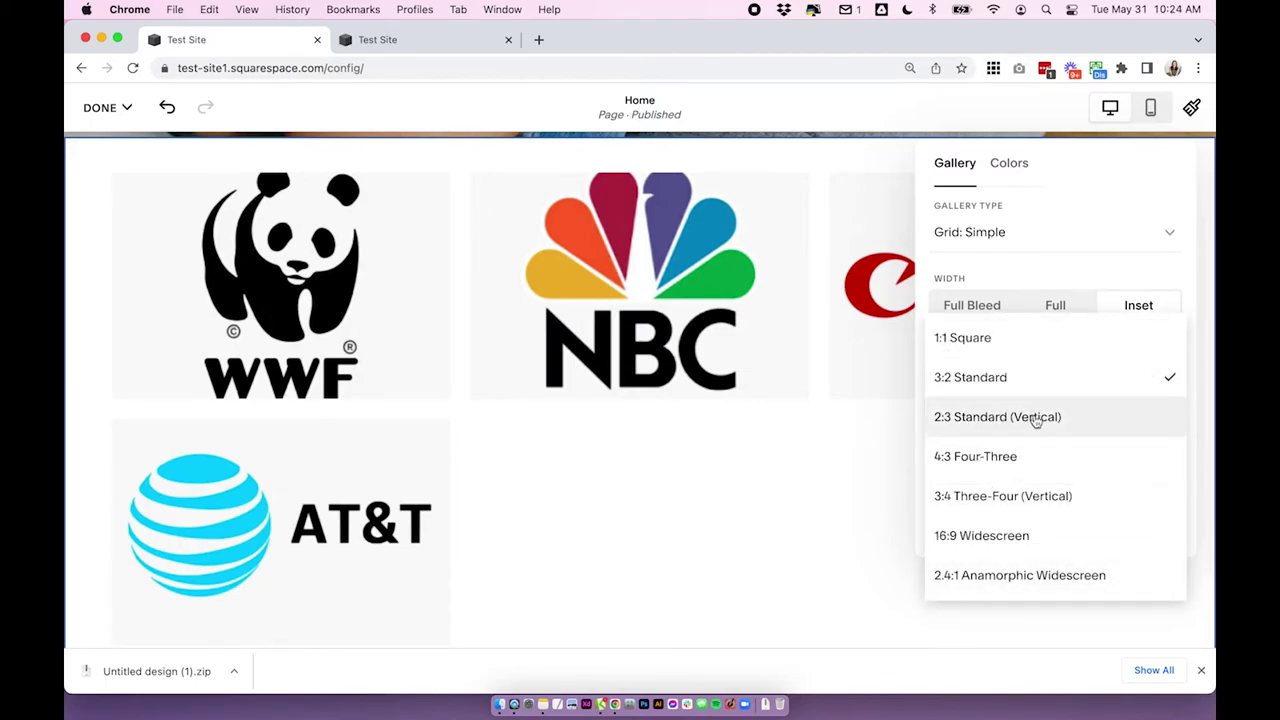
pyautogui.click(1028, 456)
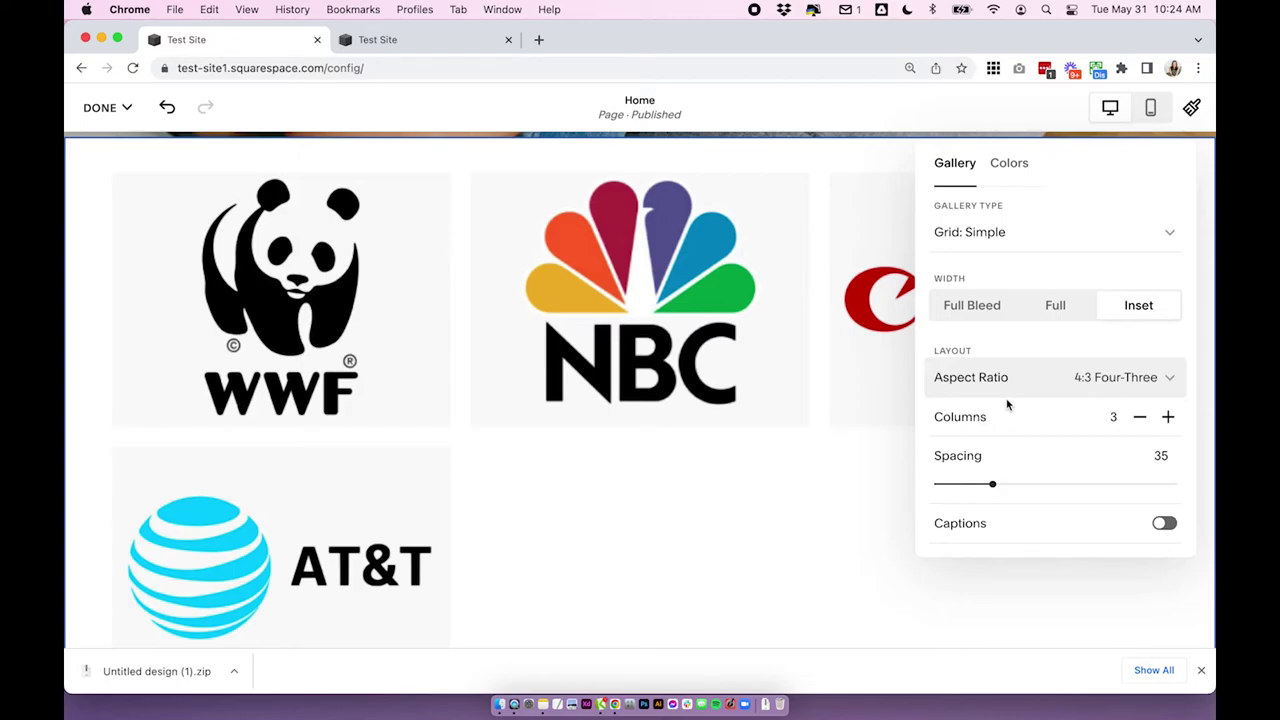
# - Set the gallery to 4 columns, compare the minimum and maximum image spacing, and leave the spacing at 150
pyautogui.scroll(-1, 998, 400)
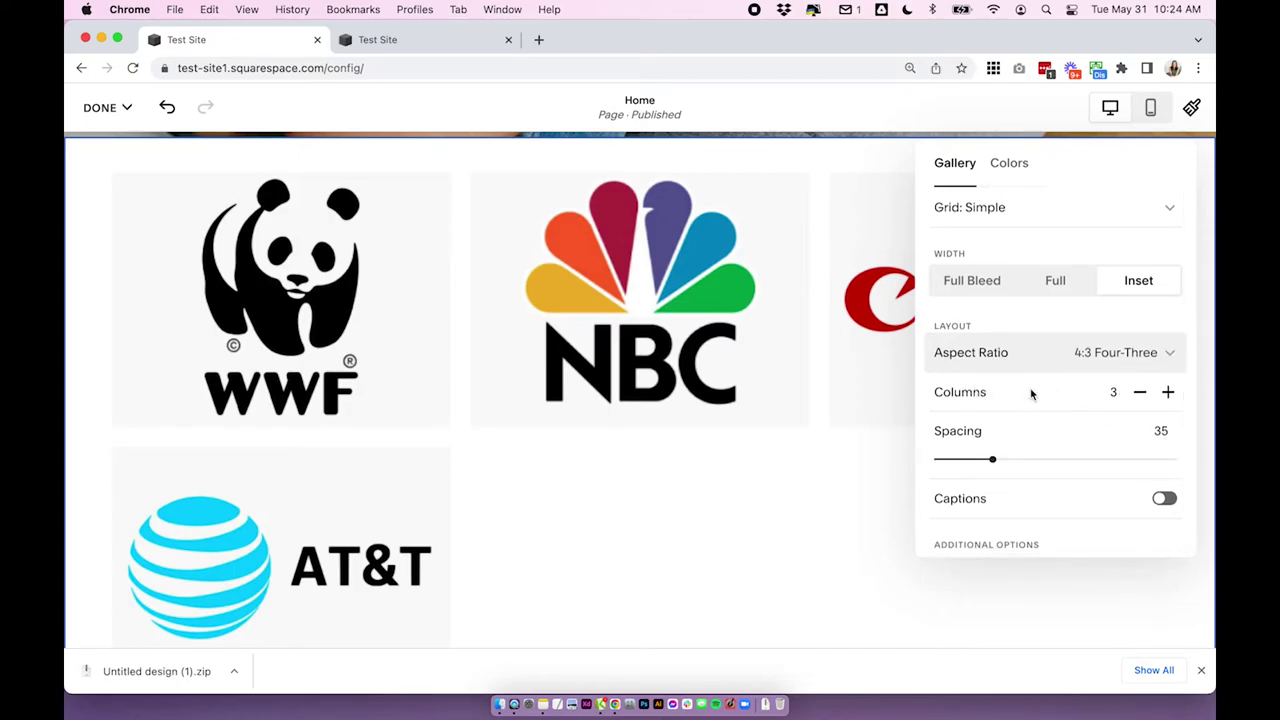
pyautogui.click(1168, 392)
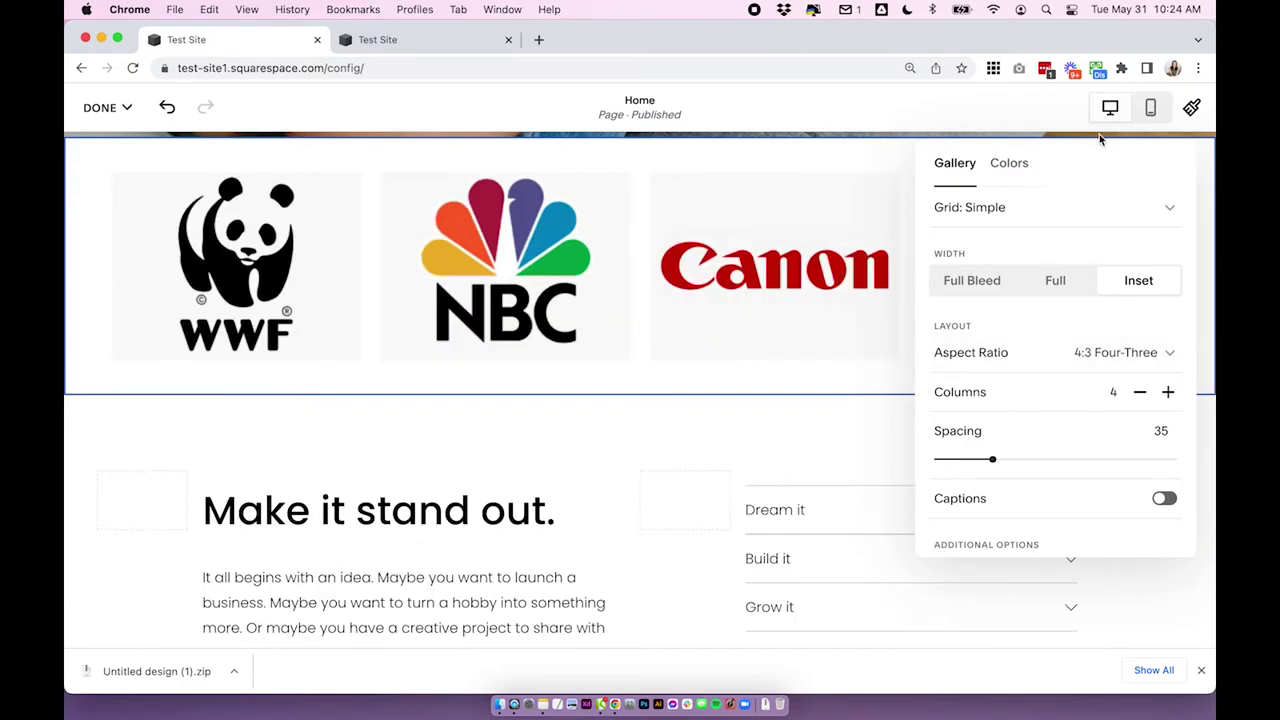
pyautogui.moveTo(1100, 145); pyautogui.dragTo(1092, 328)
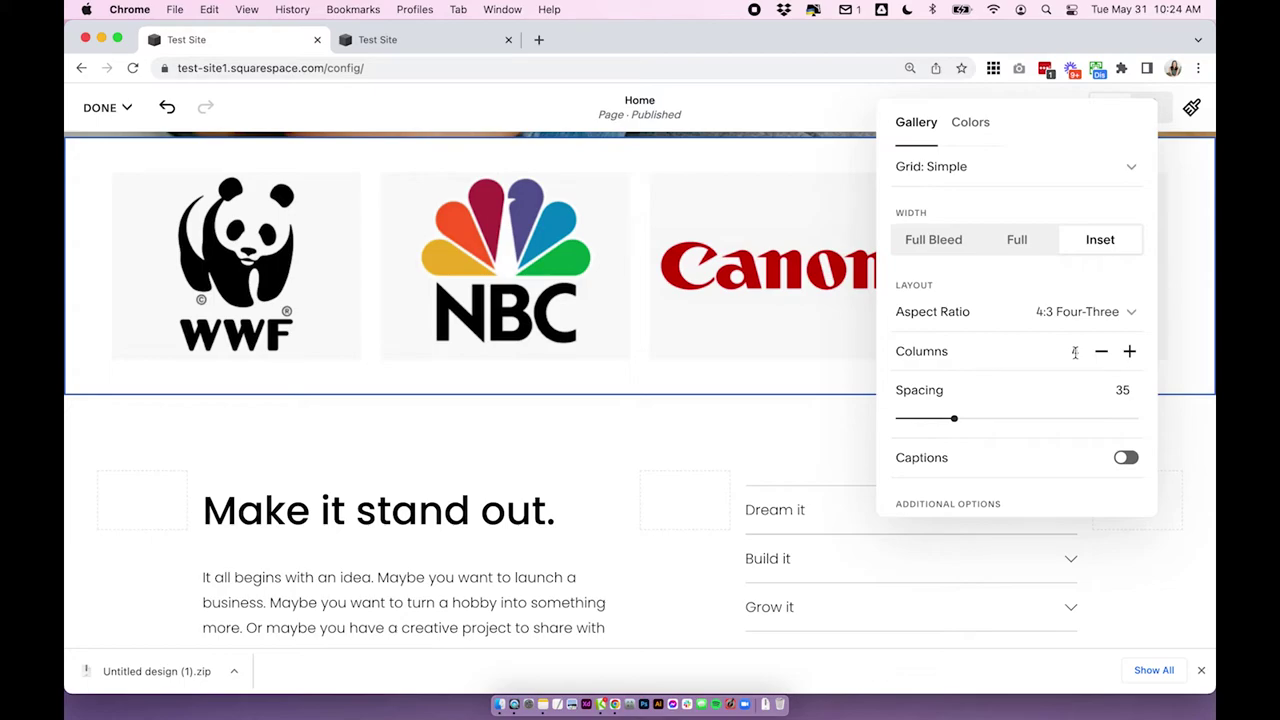
pyautogui.moveTo(951, 423); pyautogui.dragTo(721, 430)
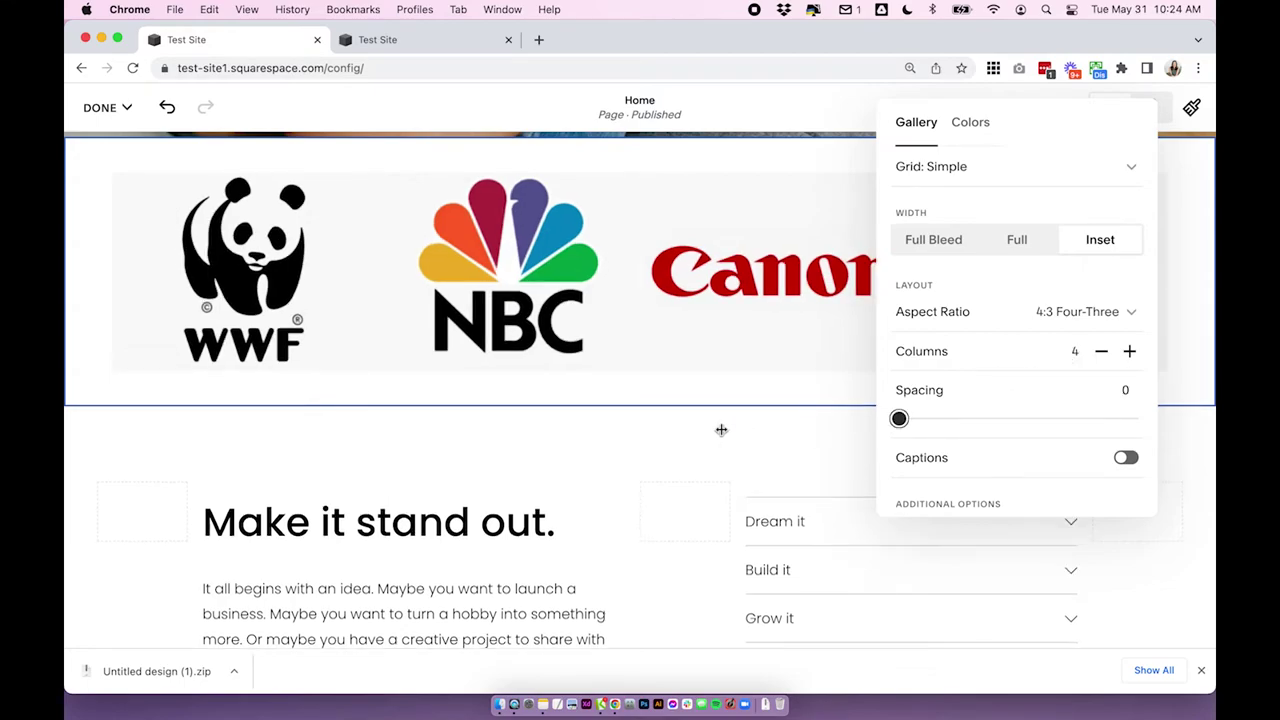
pyautogui.moveTo(899, 419); pyautogui.dragTo(1204, 401)
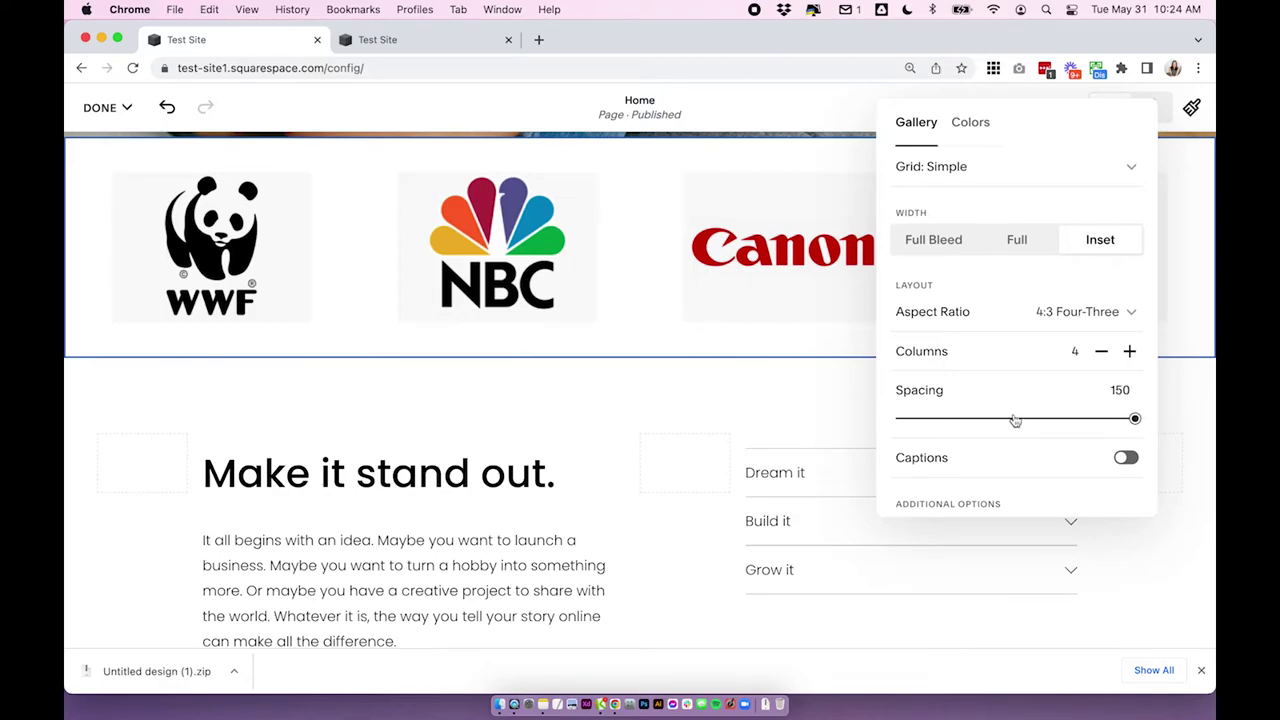
# - Toggle the gallery captions on and off again, and close the section settings
pyautogui.scroll(-3, 1015, 420)
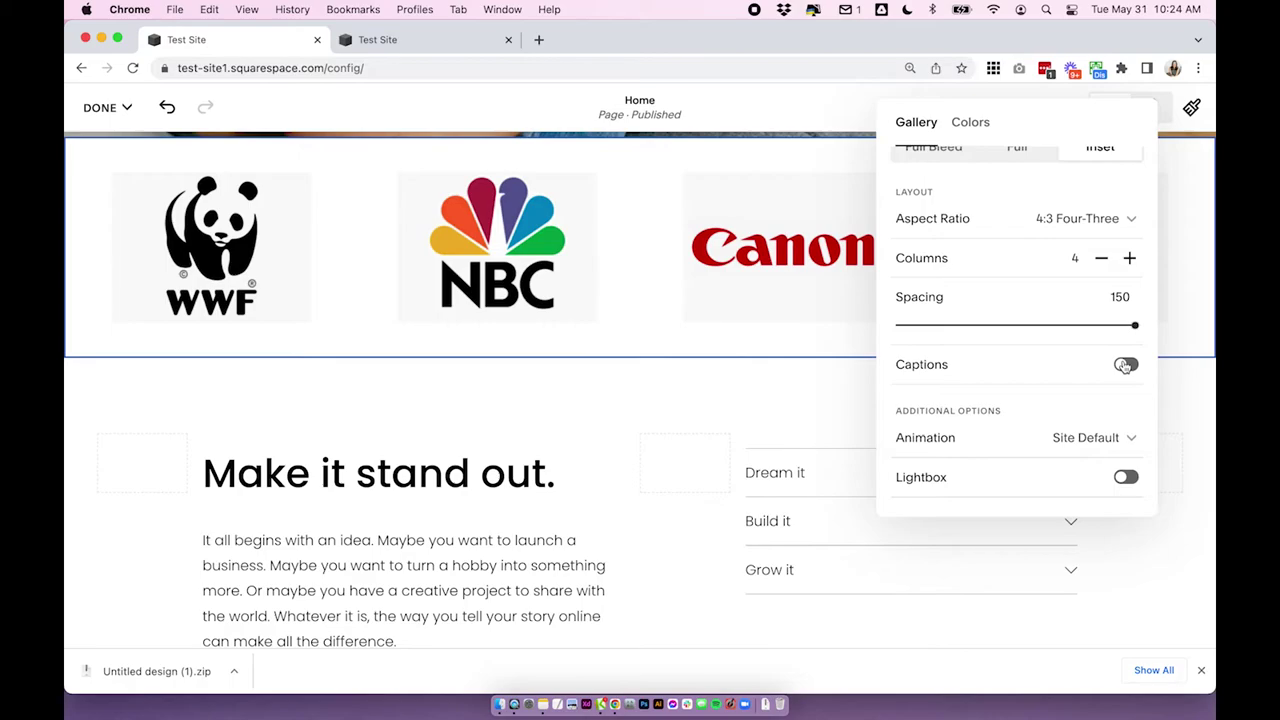
pyautogui.click(1125, 366)
pyautogui.click(1125, 366)
pyautogui.click(755, 341)
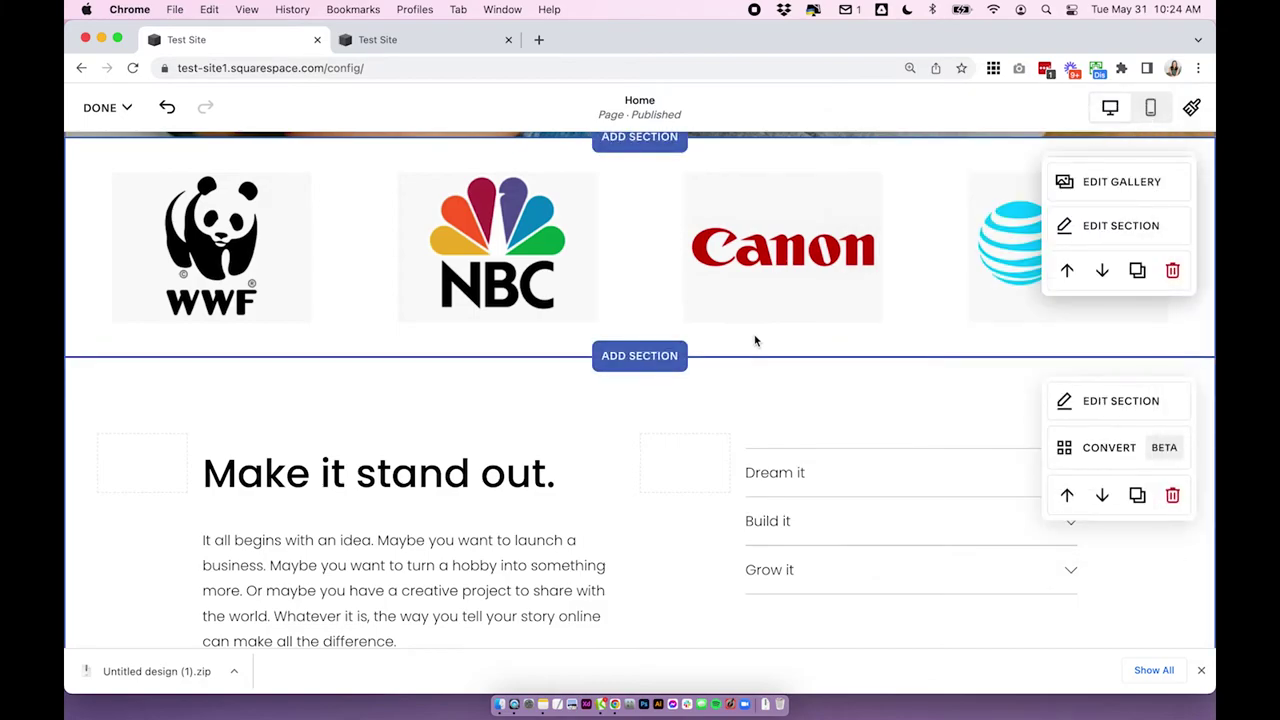
# - Edit the gallery and add the description "Caption" to the WWF logo image
pyautogui.click(1066, 184)
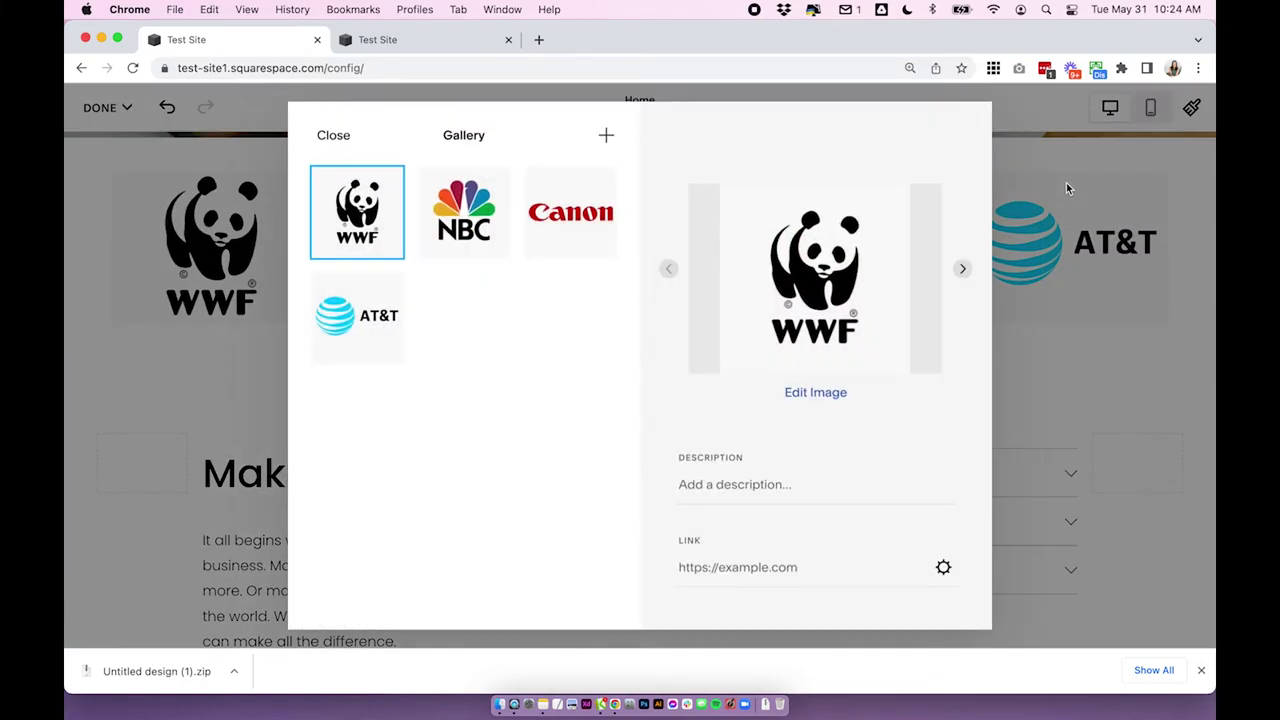
pyautogui.click(745, 484)
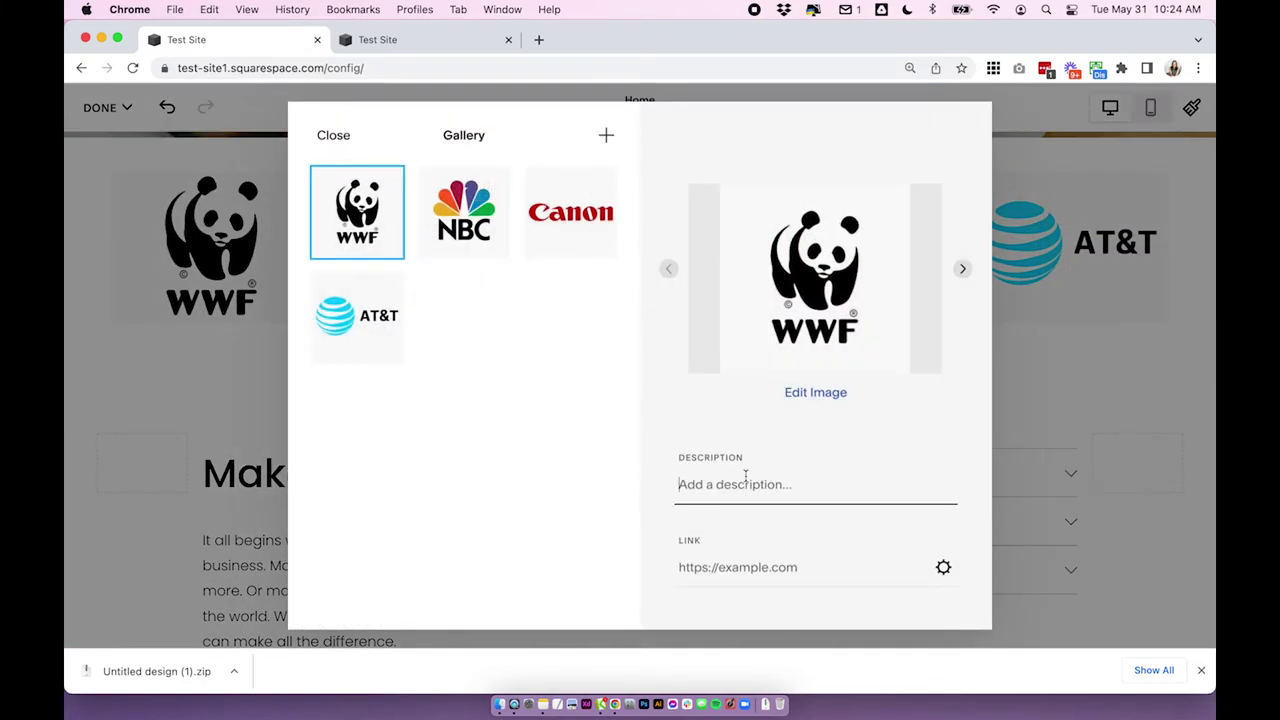
pyautogui.write('Caption')
pyautogui.click(333, 135)
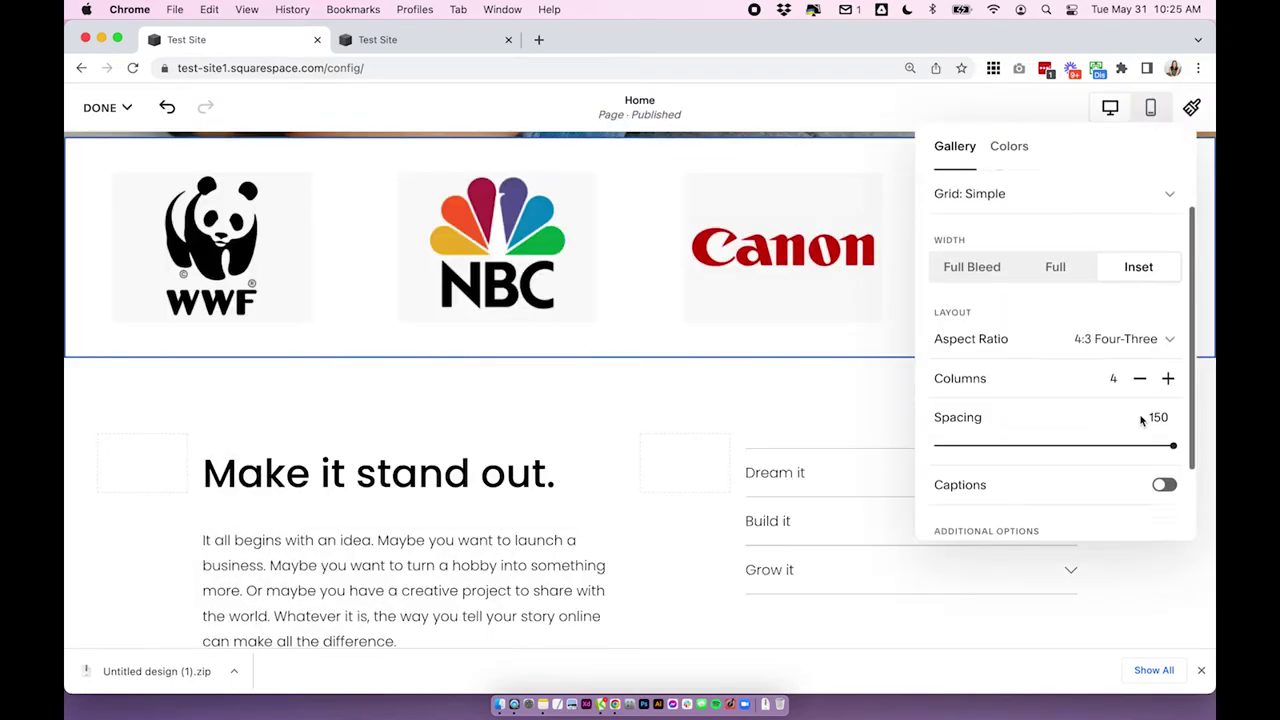
# - Turn on captions in the section settings to preview the WWF caption, and turn them back off
pyautogui.scroll(-1, 1150, 440)
pyautogui.click(1166, 454)
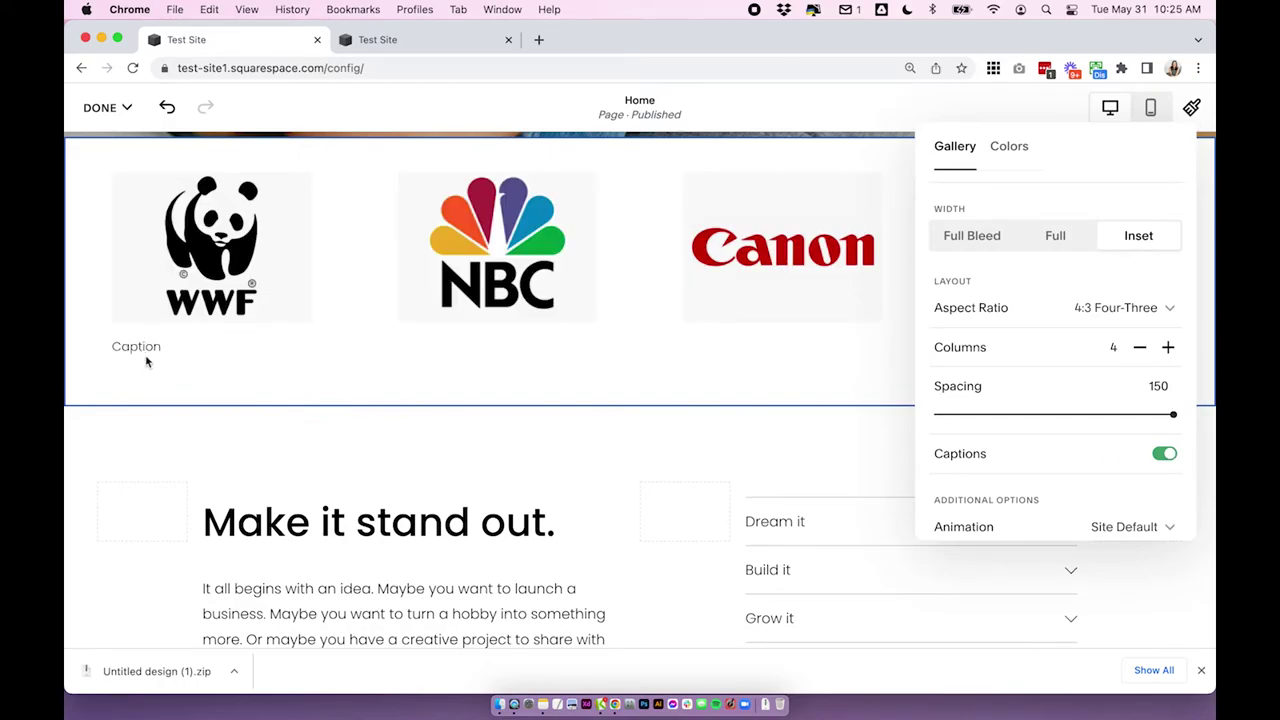
pyautogui.click(1166, 455)
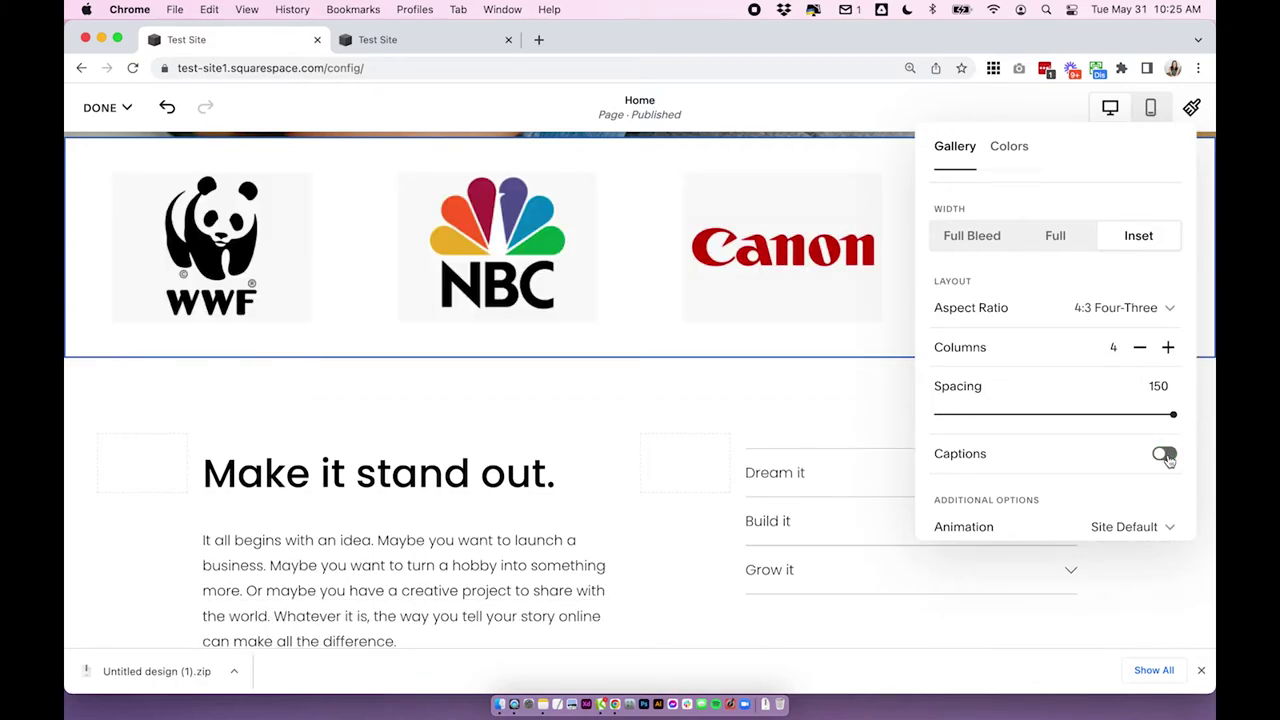
# - Enable the gallery's Lightbox option and test it by opening the NBC logo, advancing to another image and closing the view
pyautogui.scroll(-2, 1166, 457)
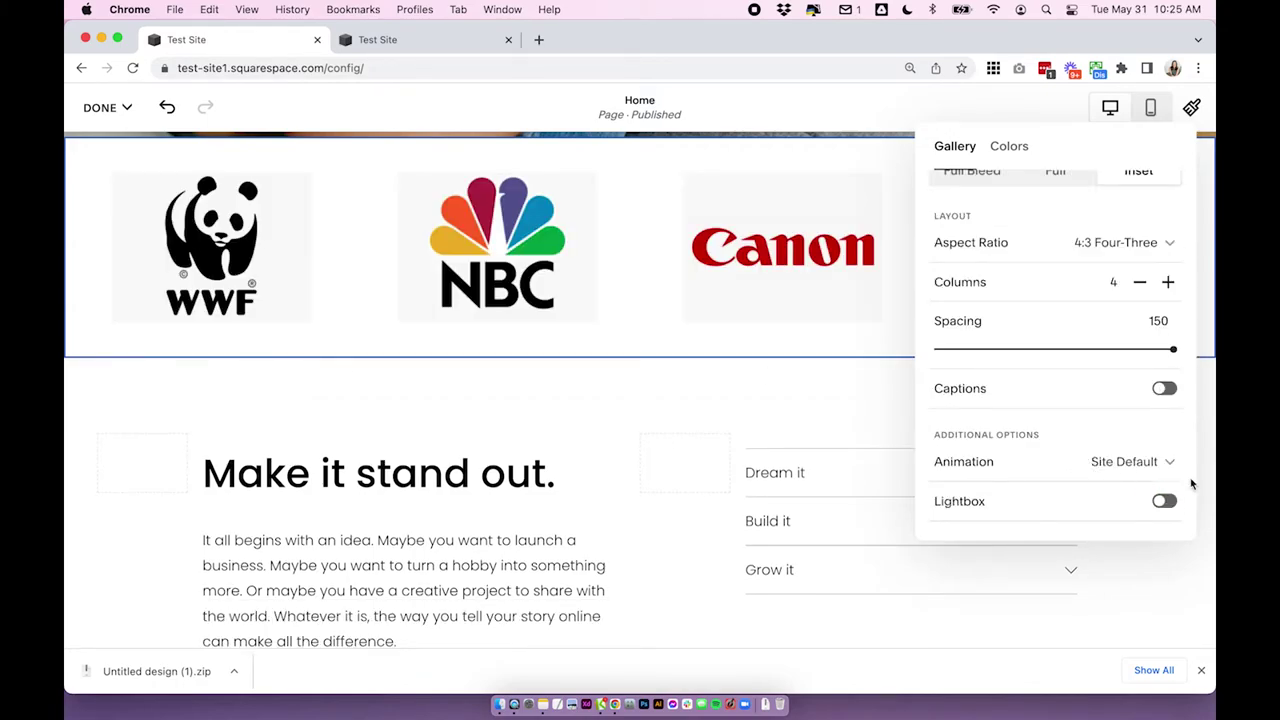
pyautogui.click(1164, 503)
pyautogui.click(644, 340)
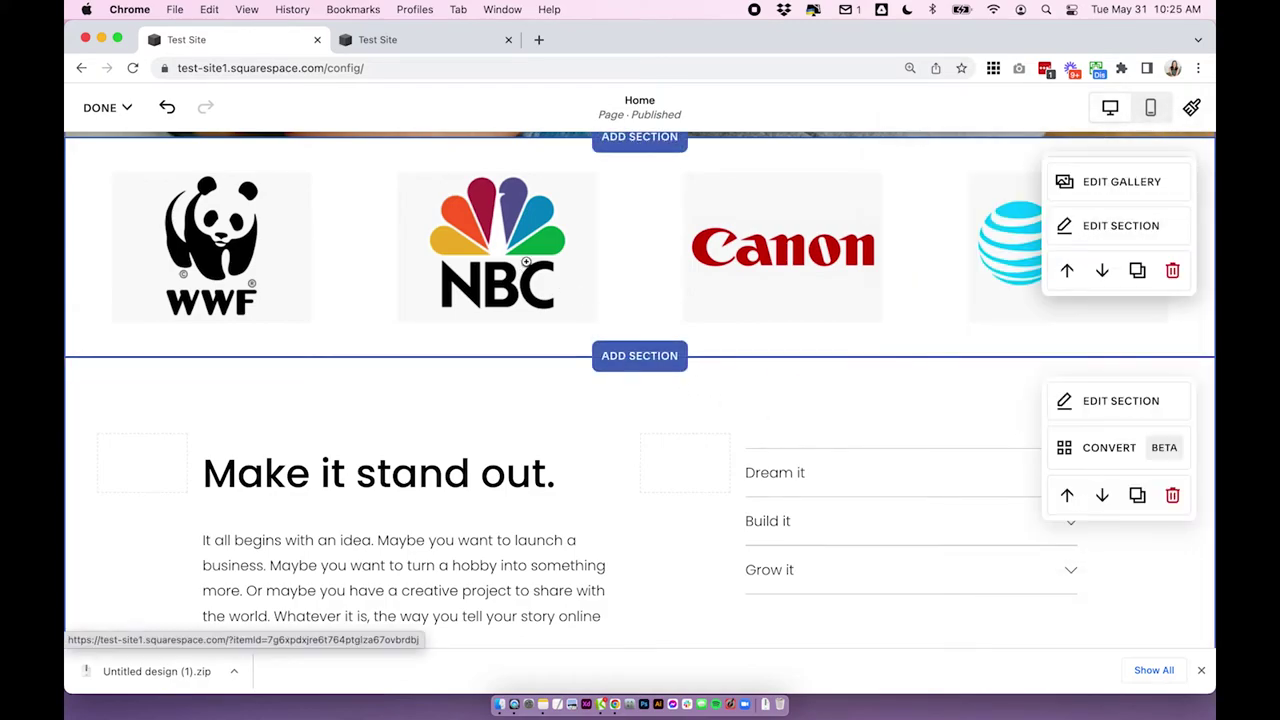
pyautogui.click(520, 258)
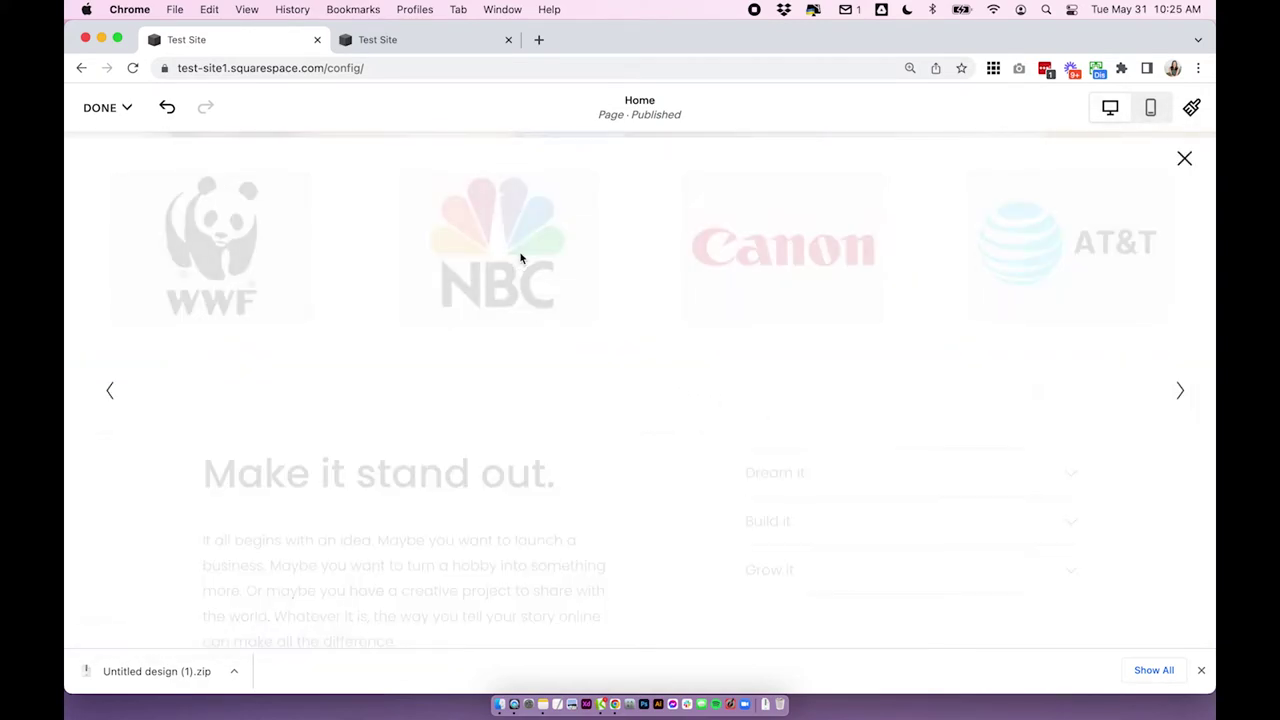
pyautogui.click(1184, 392)
pyautogui.click(1184, 158)
# - Apply the Light 1 color theme to the gallery section and check how the logos blend with the background
pyautogui.click(1010, 140)
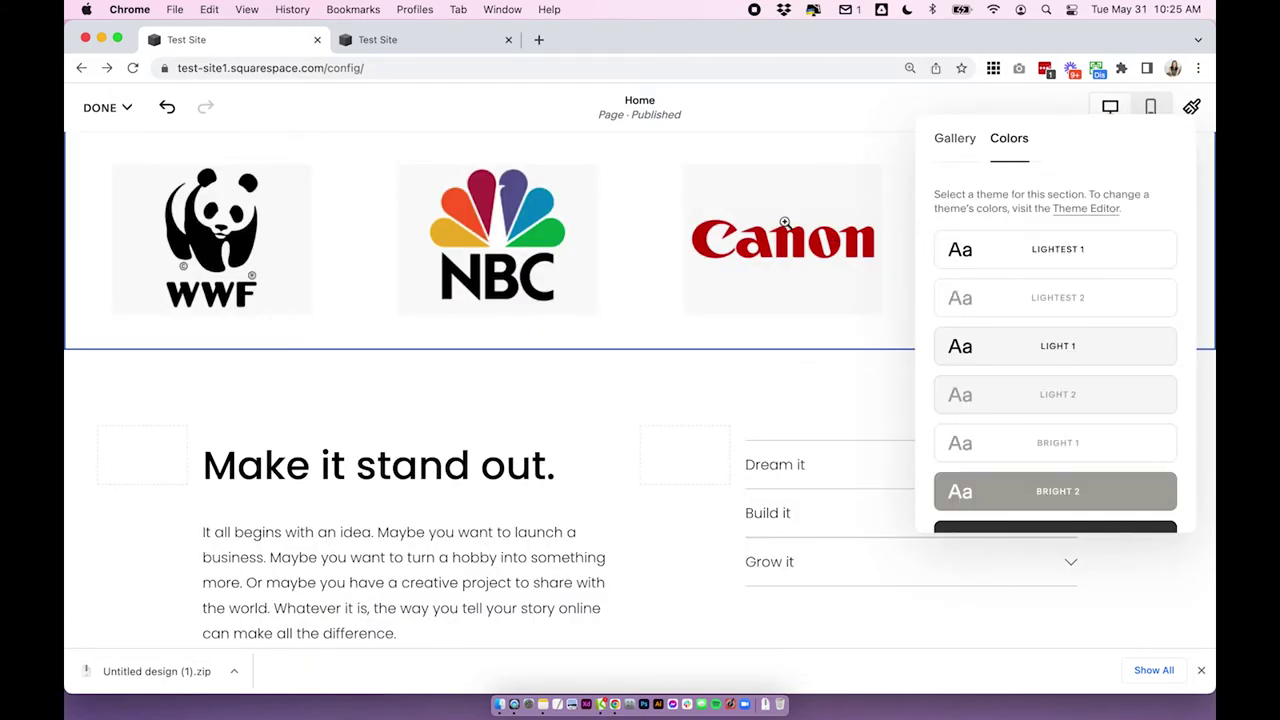
pyautogui.click(1095, 340)
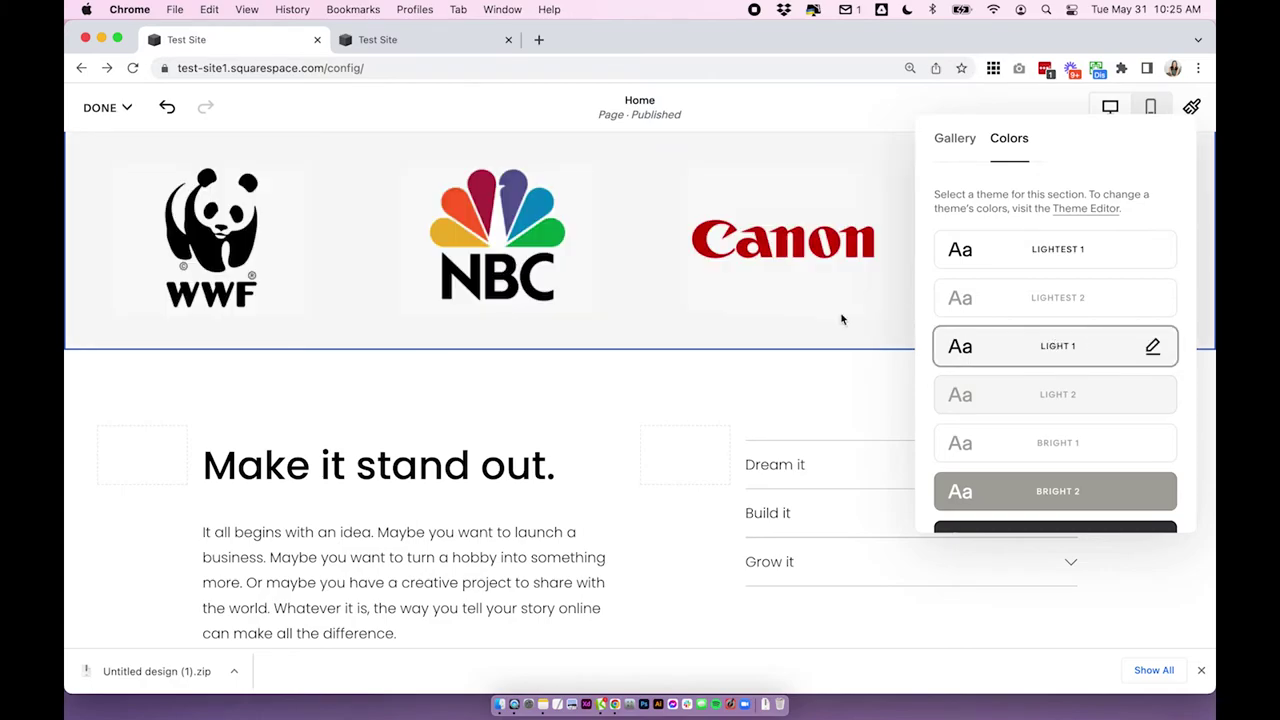
pyautogui.scroll(1, 811, 360)
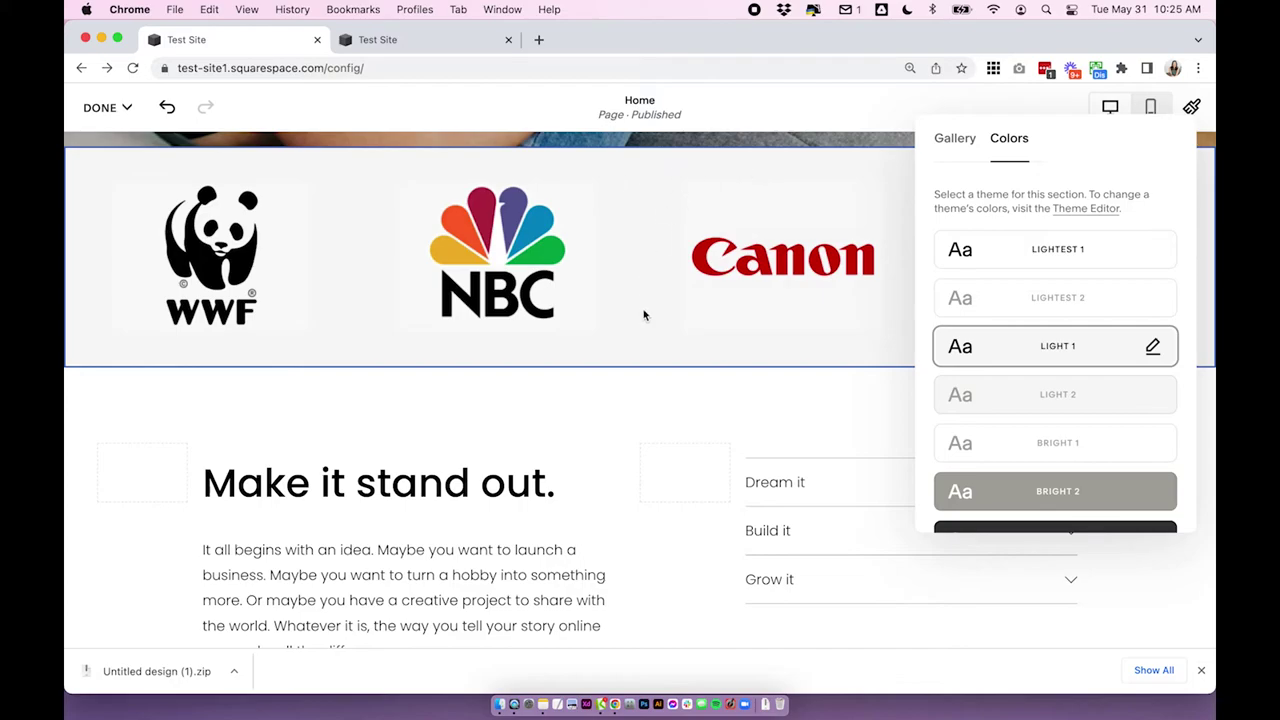
# - Add a blank section above the logo gallery and enter the text "As featured in:" in its text block
pyautogui.click(652, 358)
pyautogui.scroll(2, 652, 358)
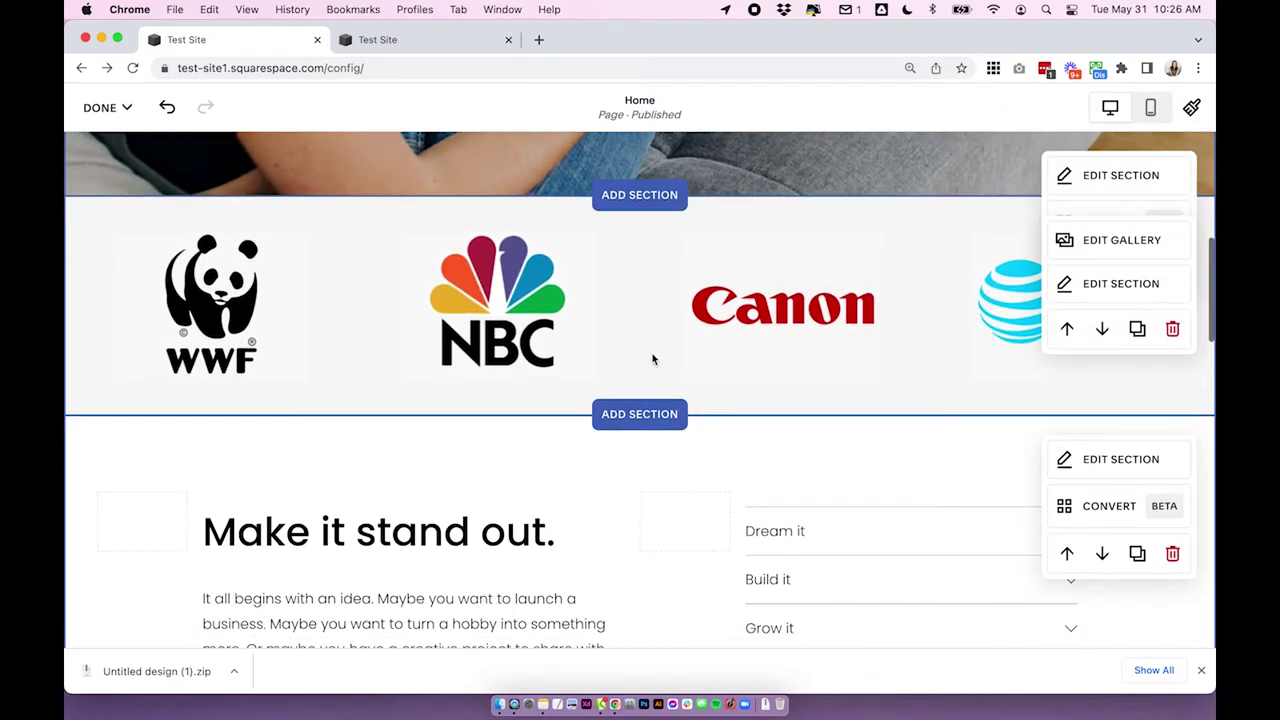
pyautogui.click(646, 196)
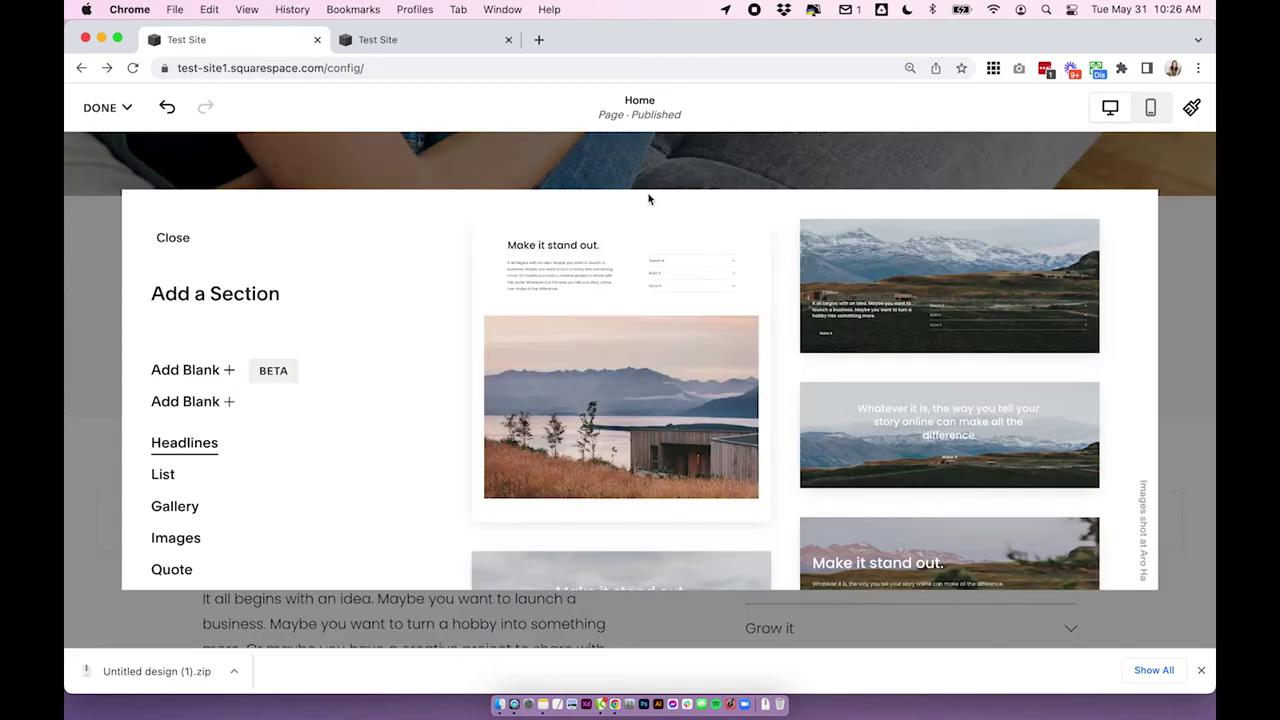
pyautogui.click(187, 403)
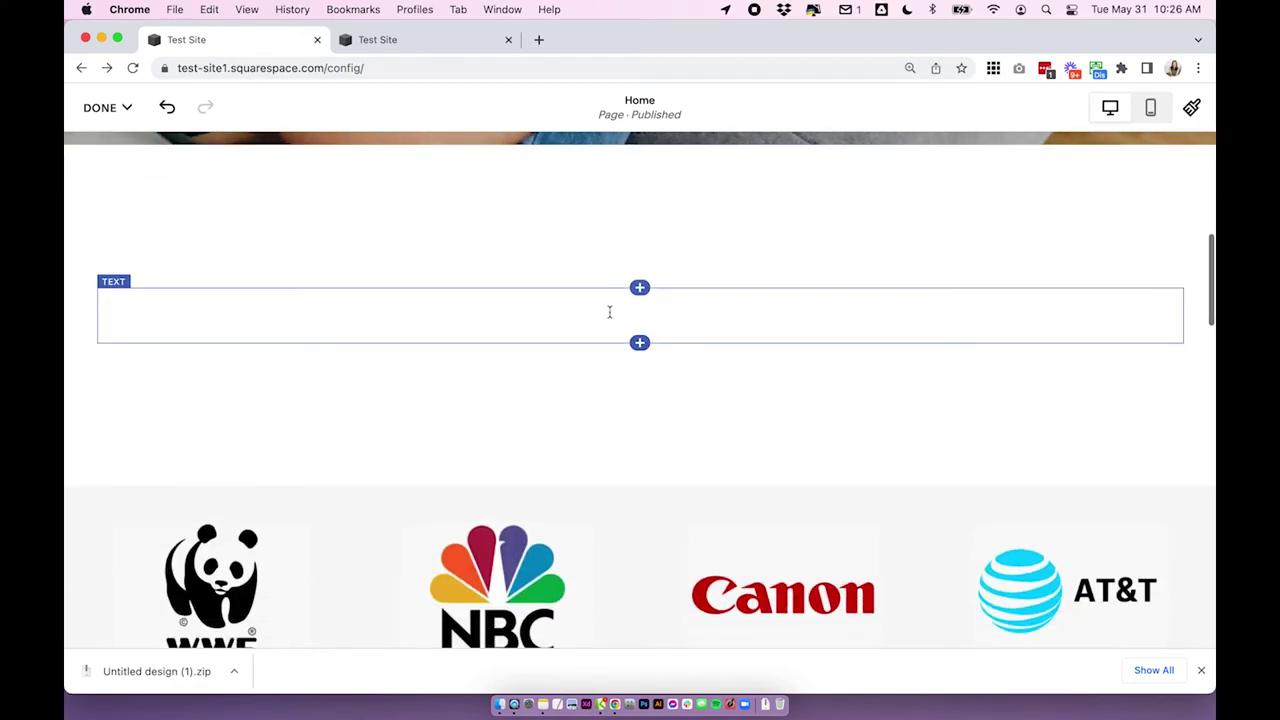
pyautogui.click(609, 311)
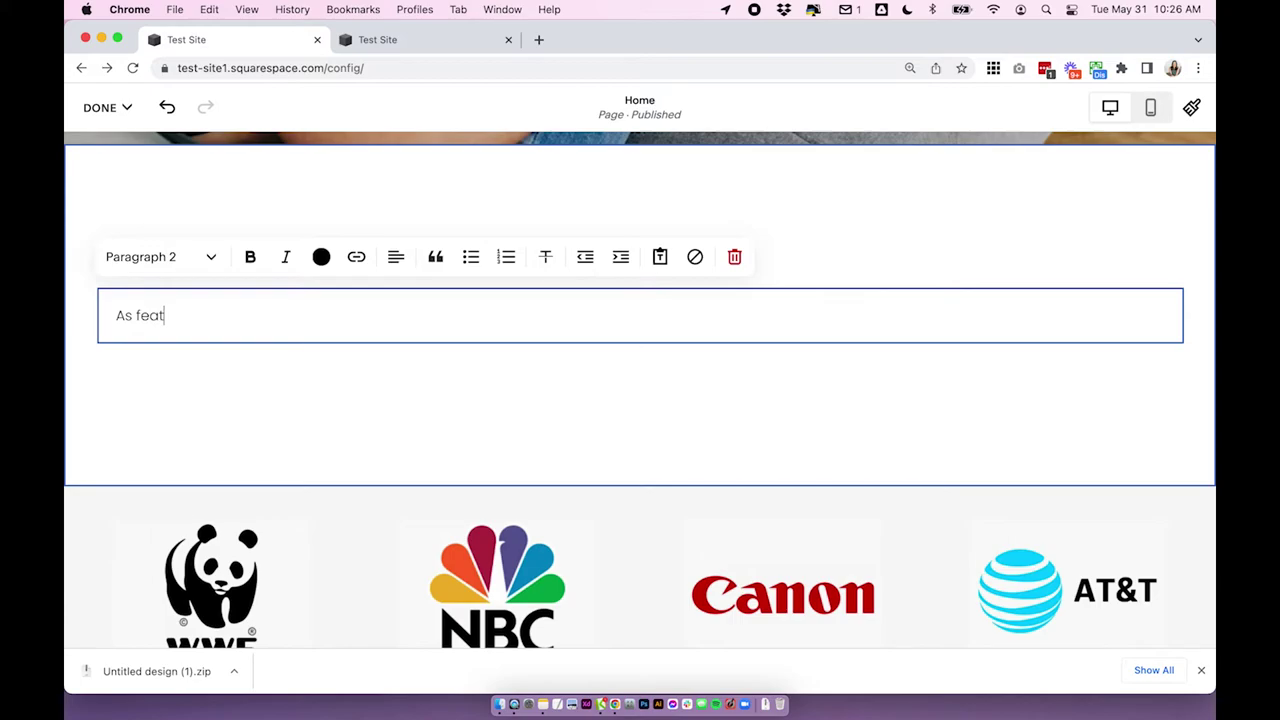
pyautogui.write('As featured in:')
# - Center the "As featured in:" text and change it from a paragraph to a larger heading style
pyautogui.click(396, 257)
pyautogui.click(393, 302)
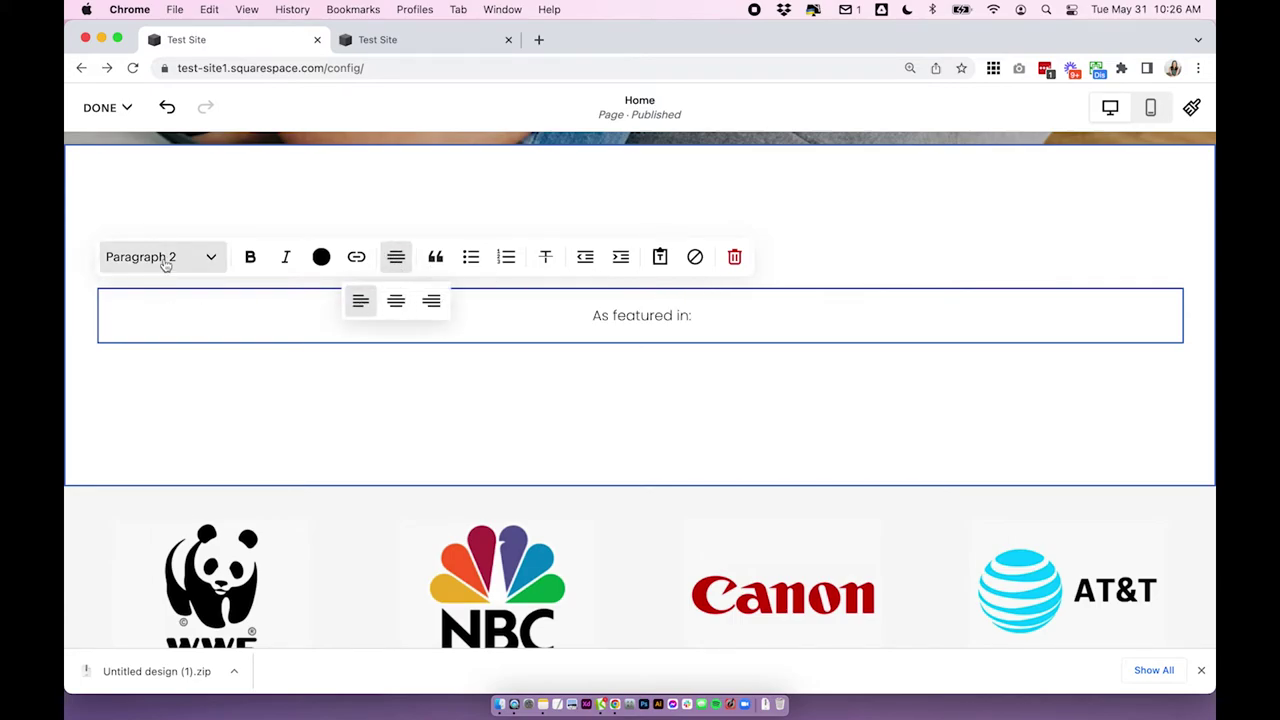
pyautogui.click(166, 260)
pyautogui.click(189, 381)
pyautogui.click(687, 402)
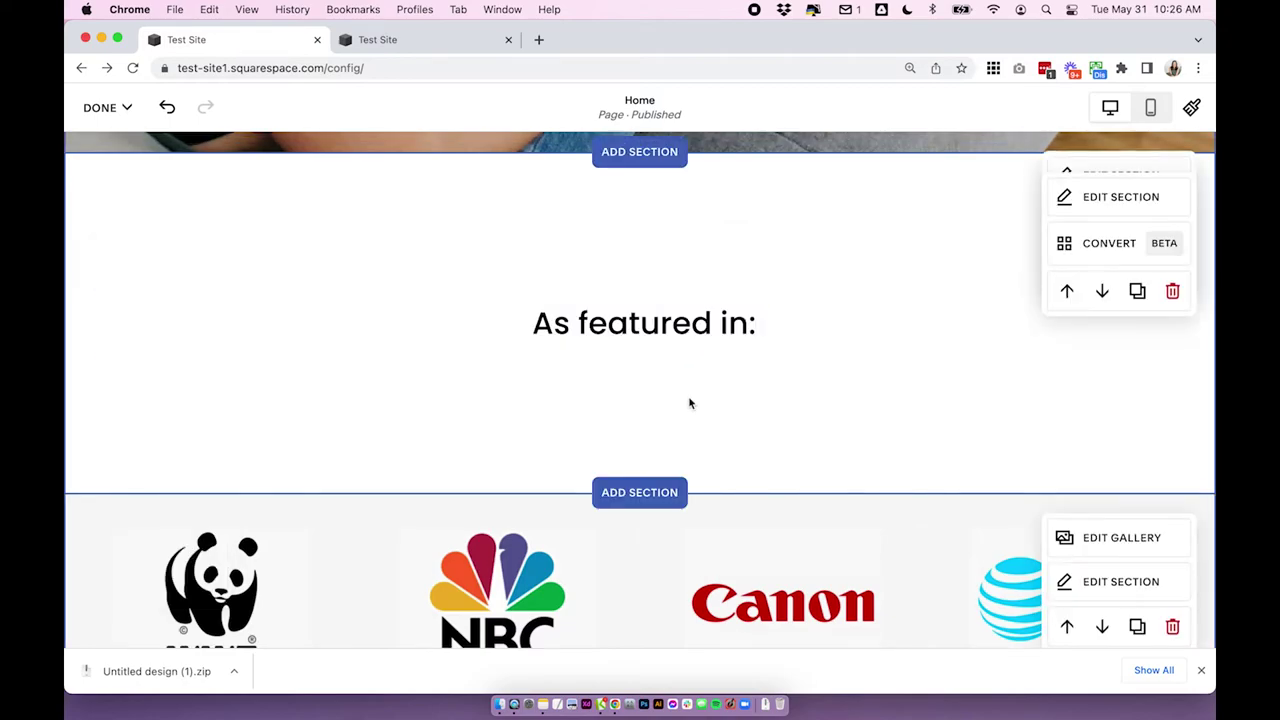
# - Set the "As featured in:" section's height to 10 and apply the Light 1 color theme to it
pyautogui.scroll(-1, 750, 394)
pyautogui.click(1068, 174)
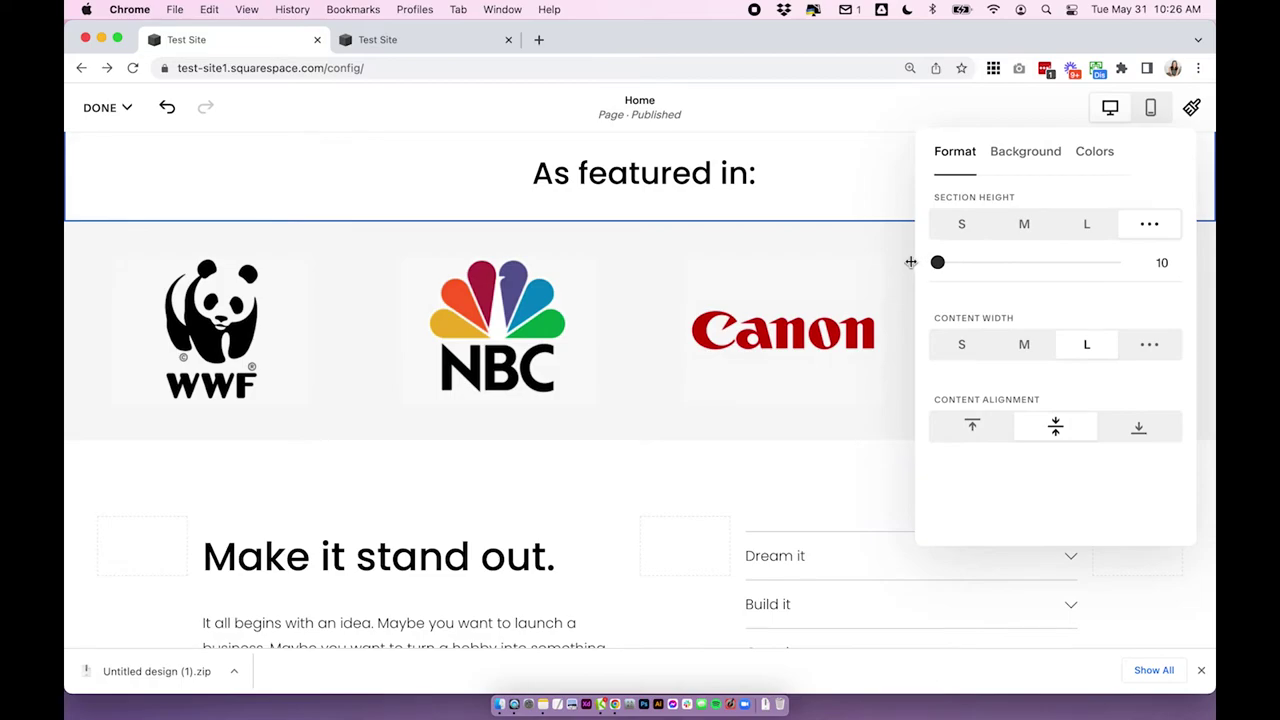
pyautogui.click(1036, 156)
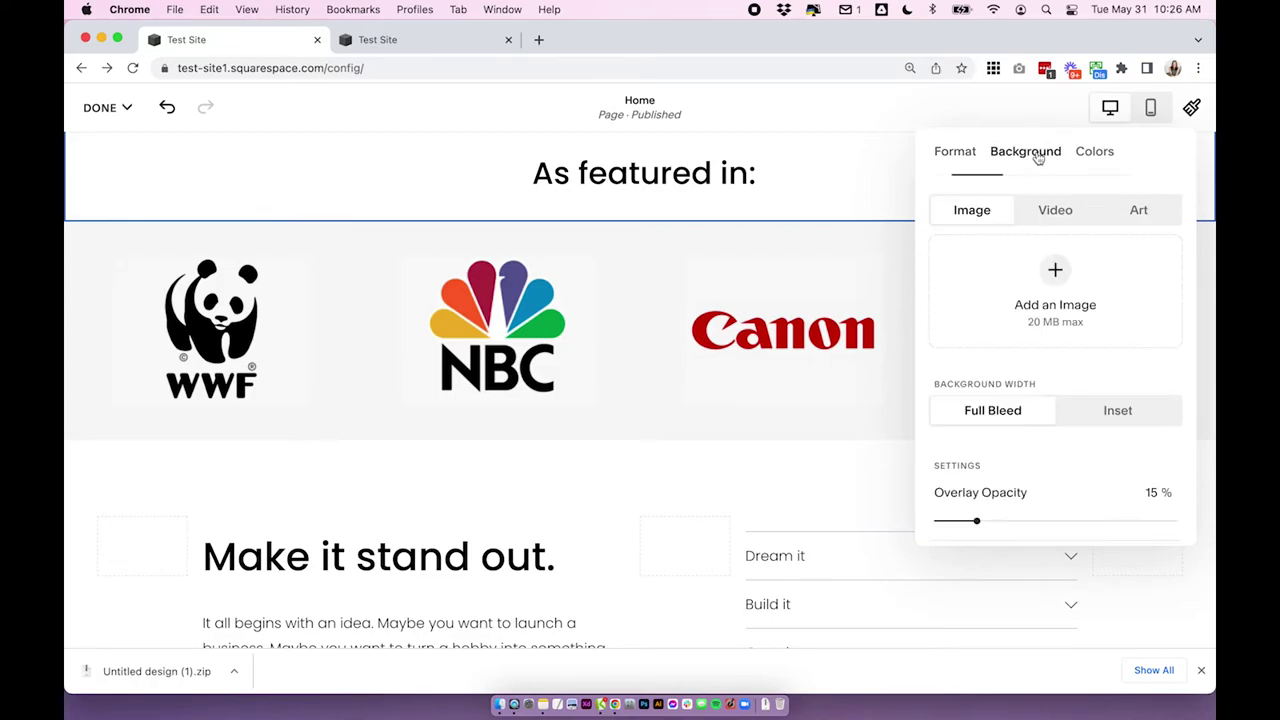
pyautogui.click(1094, 151)
pyautogui.click(1071, 354)
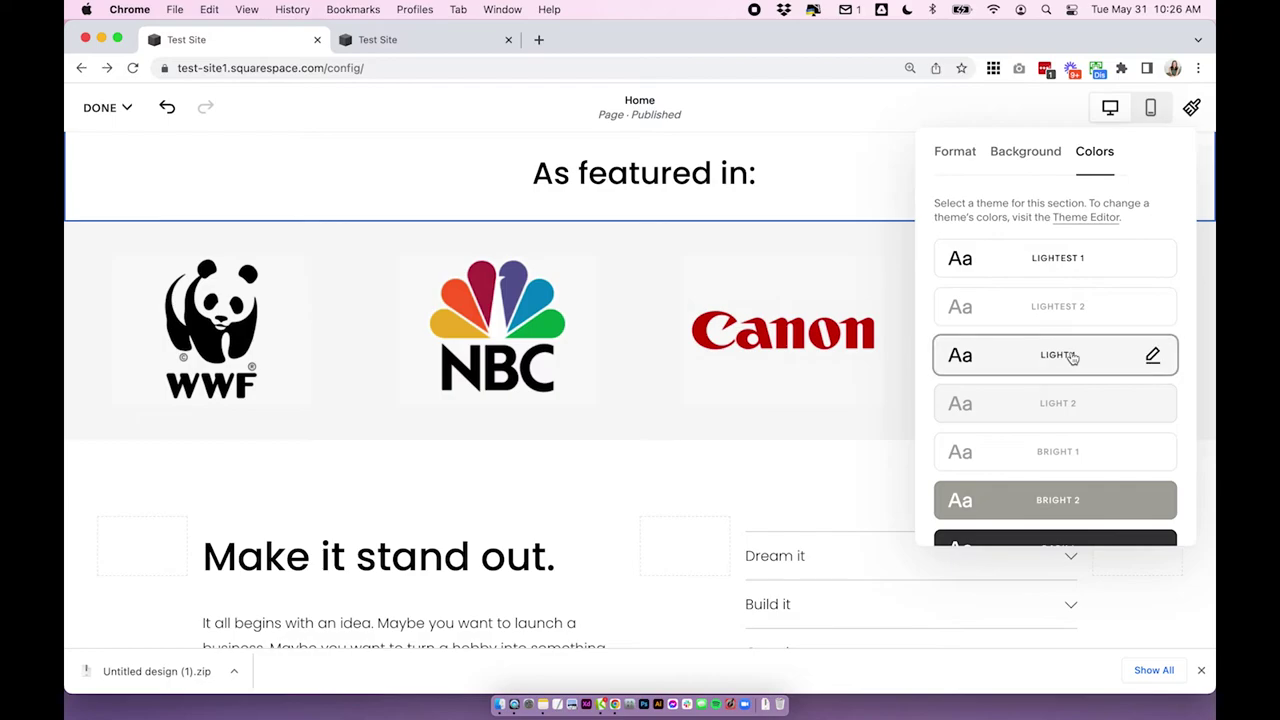
pyautogui.click(649, 468)
pyautogui.scroll(2, 686, 389)
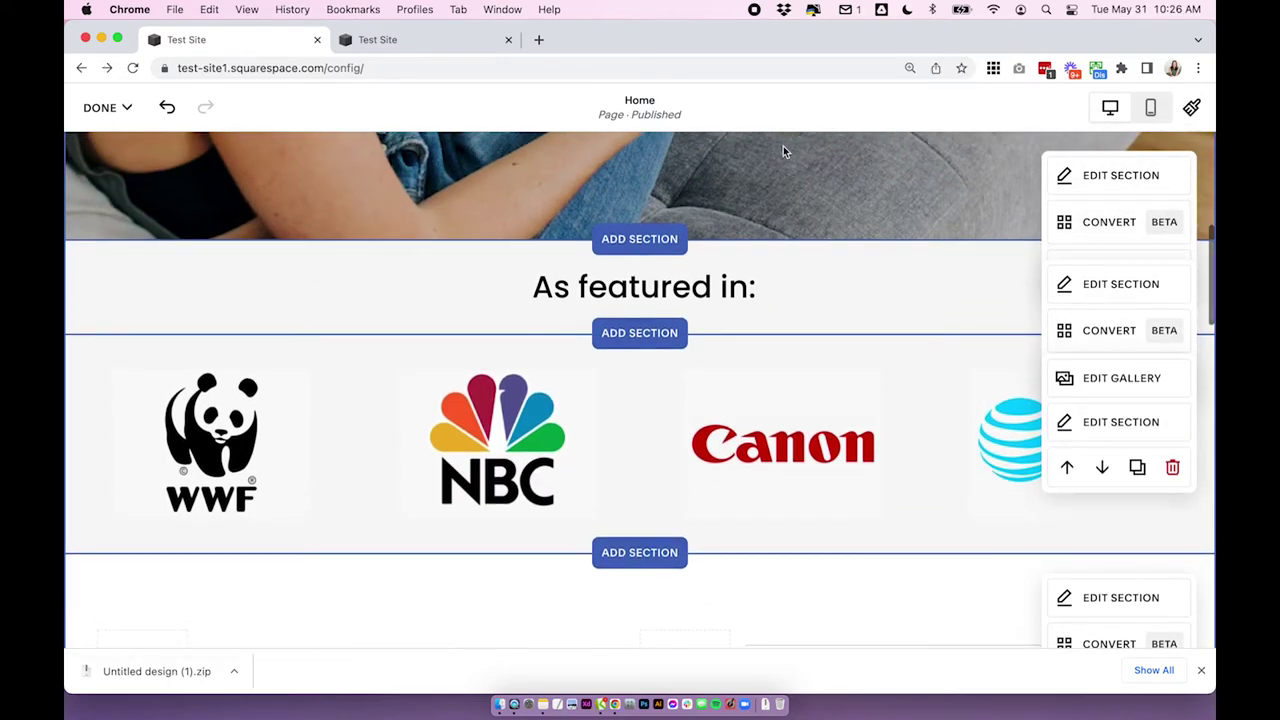
pyautogui.scroll(1, 169, 152)
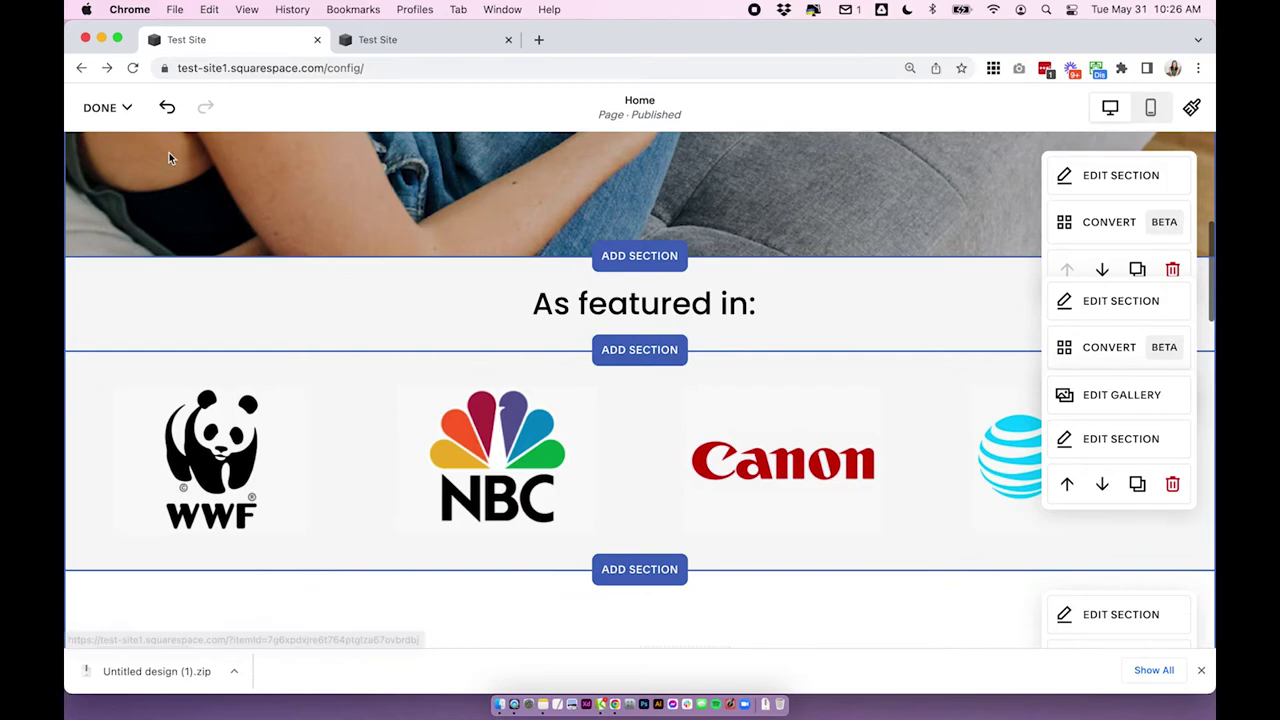
pyautogui.scroll(-3, 709, 380)
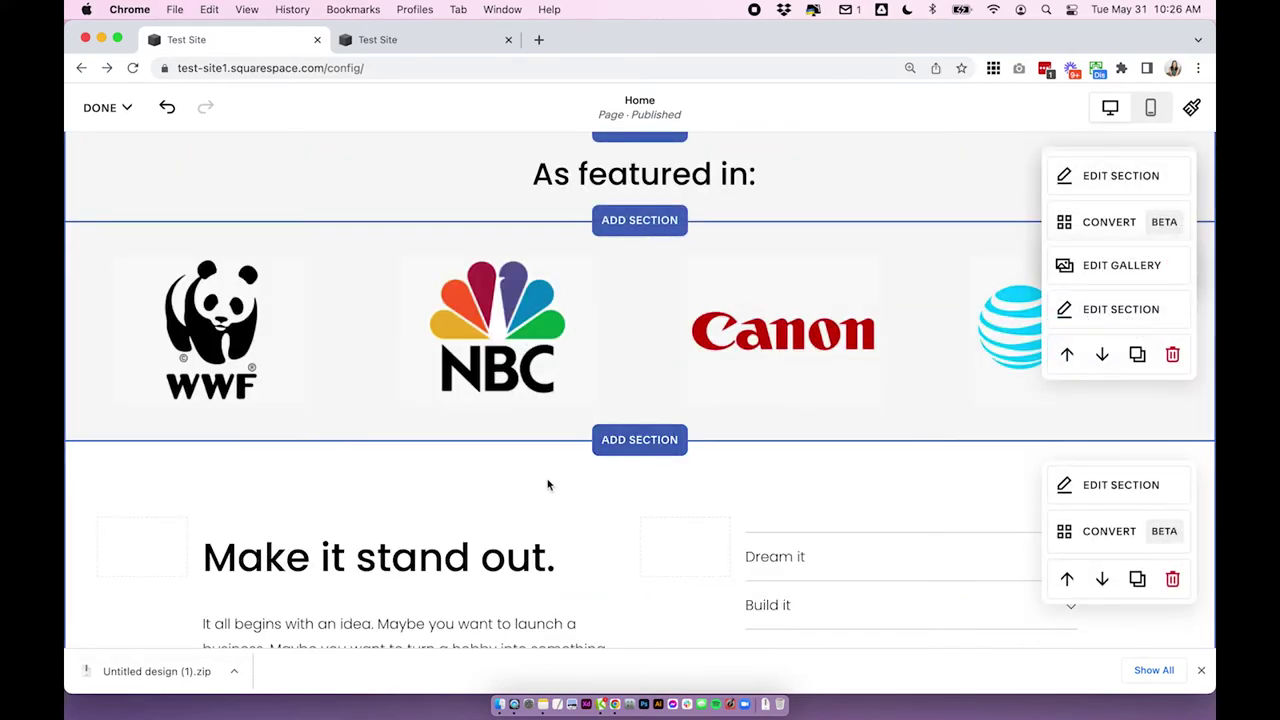
# - Browse the List section layouts for alternative ways to display logos with text, and close the section chooser without adding one
pyautogui.click(634, 447)
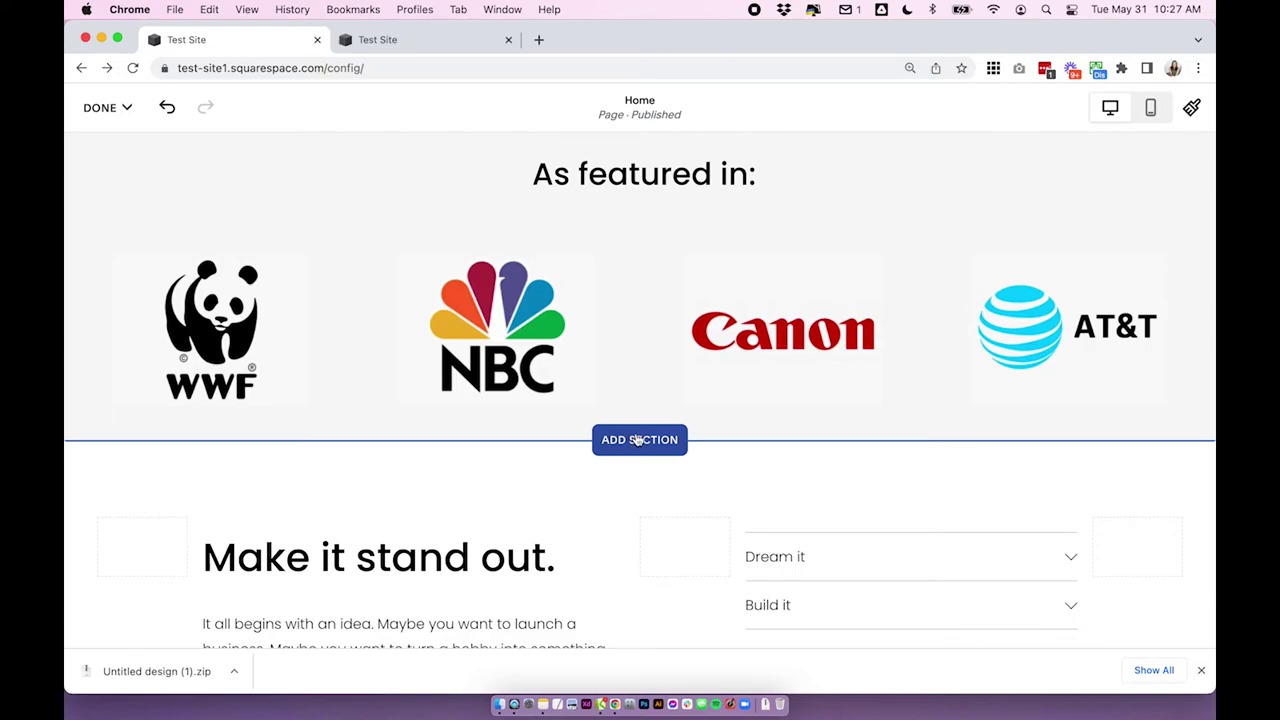
pyautogui.click(634, 448)
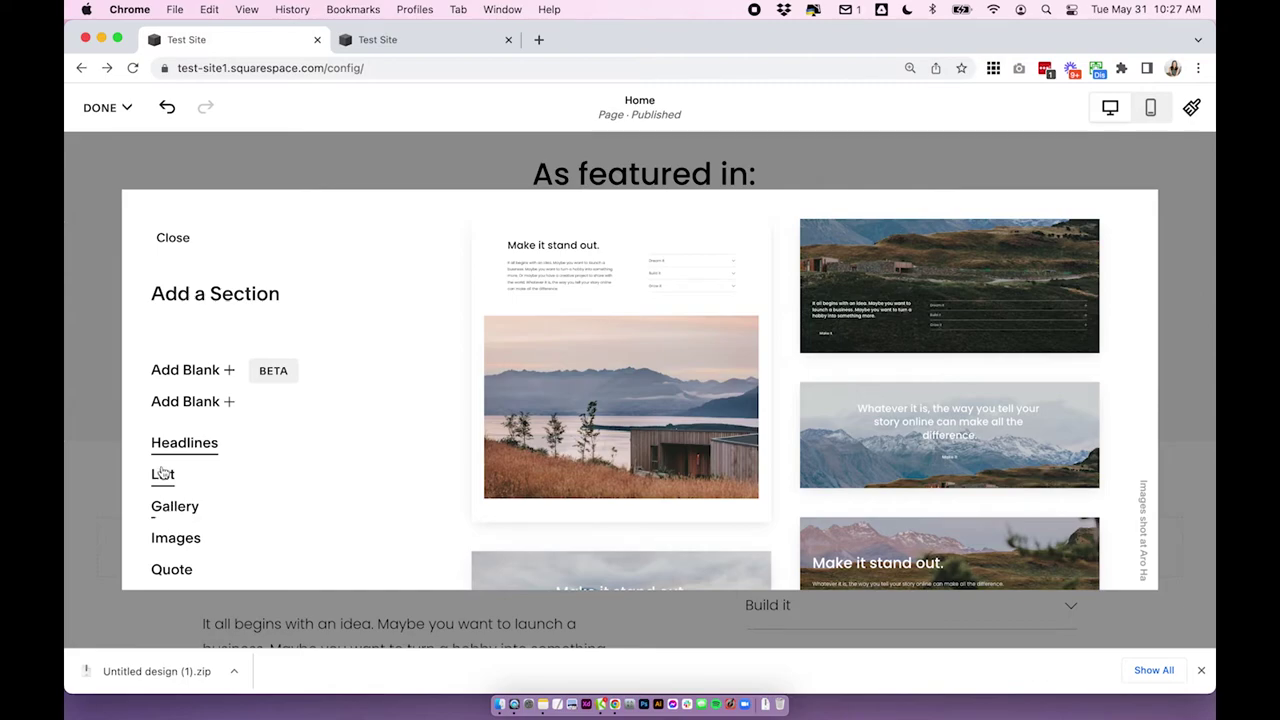
pyautogui.click(161, 473)
pyautogui.scroll(-2, 949, 366)
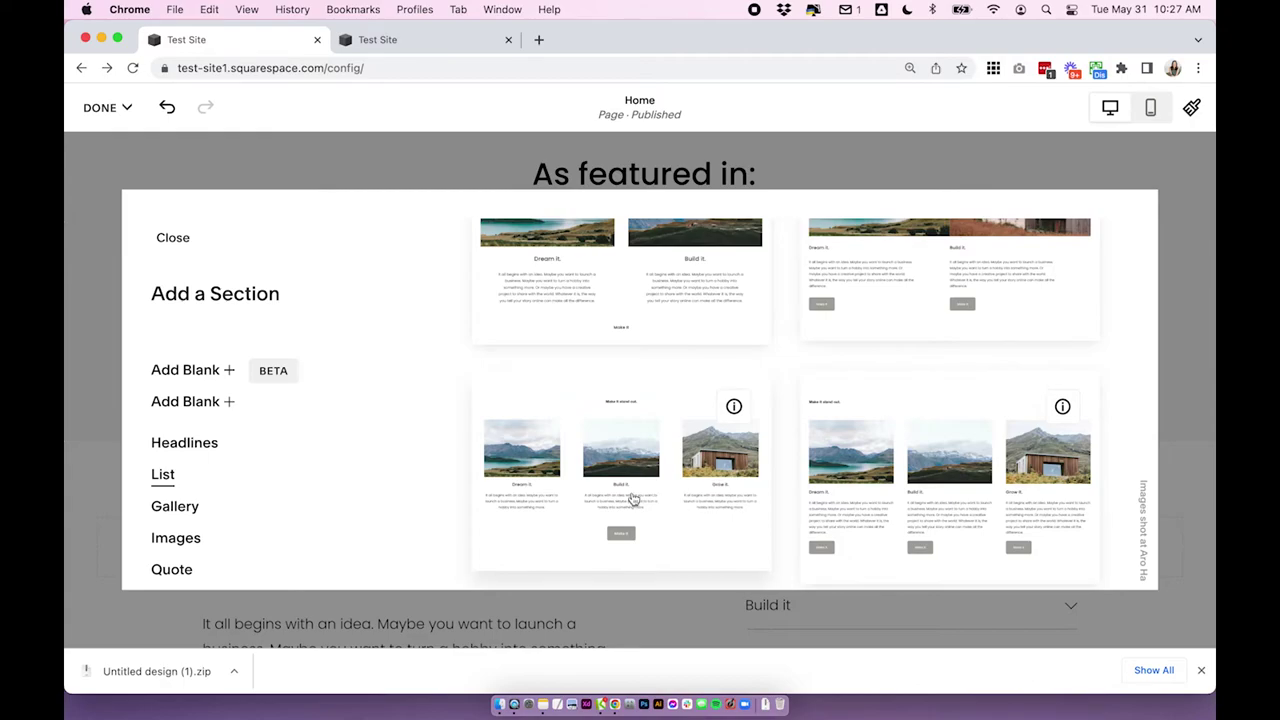
pyautogui.scroll(-1, 591, 444)
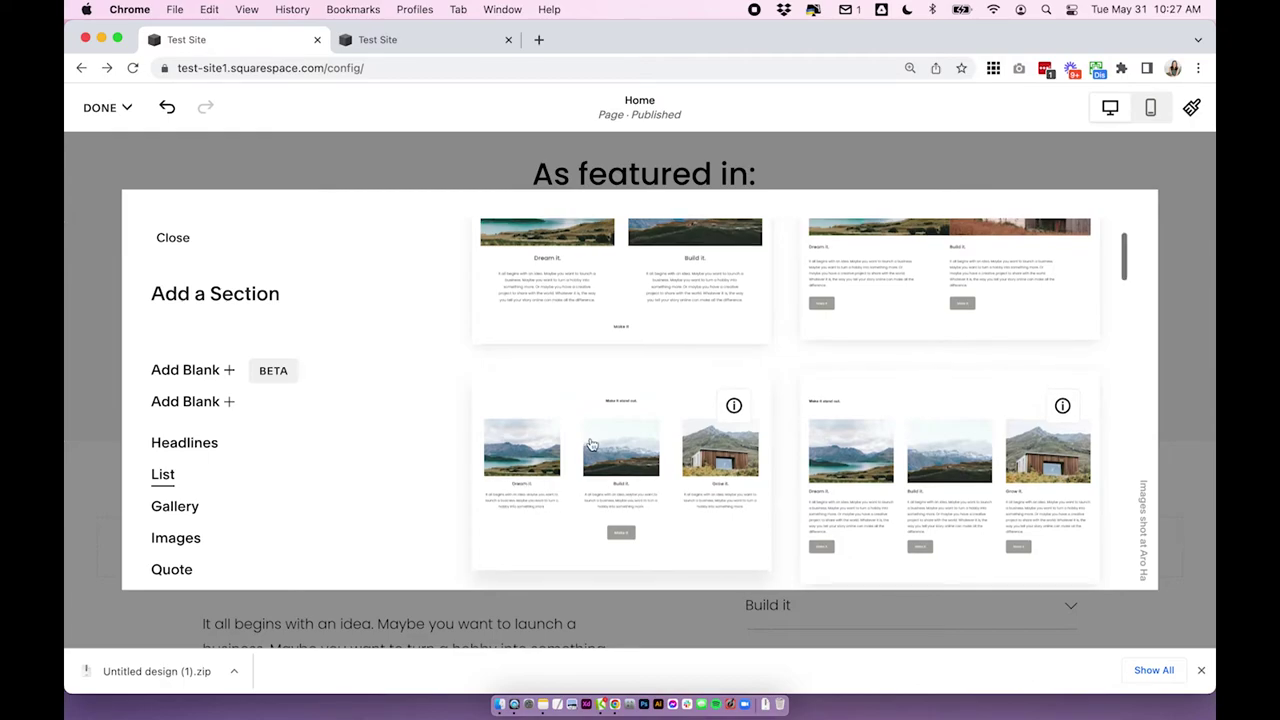
pyautogui.scroll(-3, 591, 444)
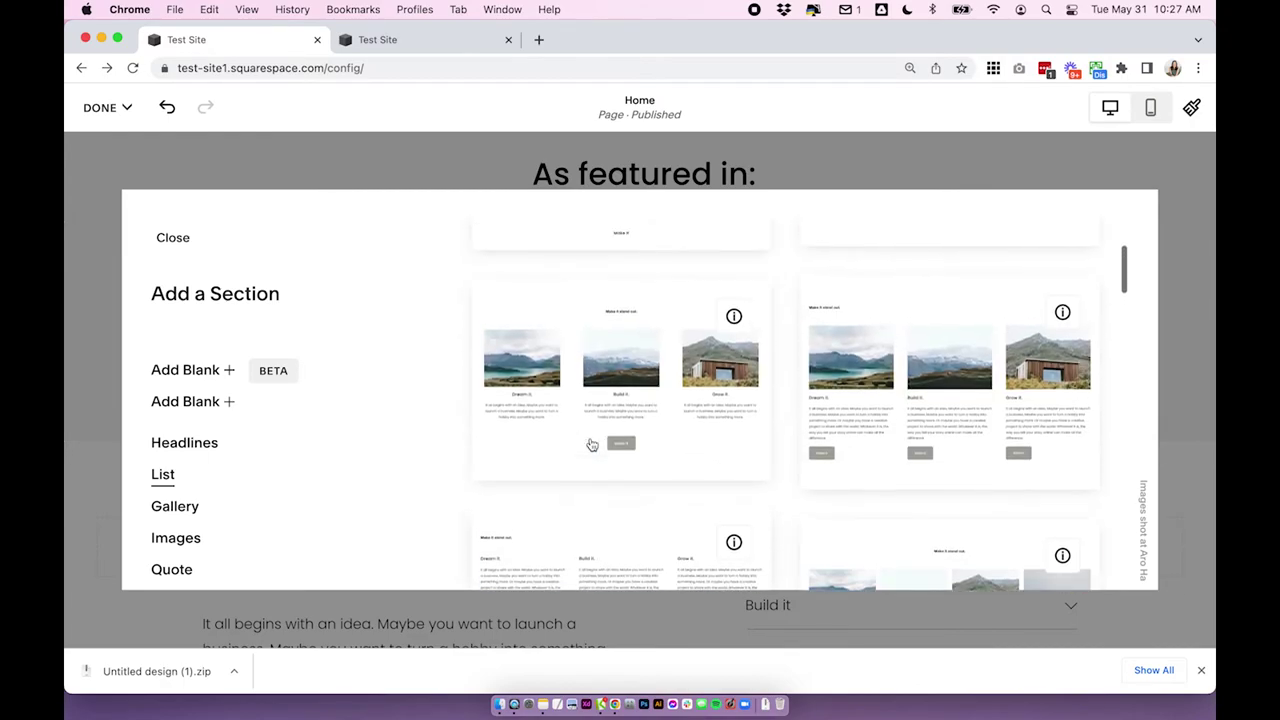
pyautogui.scroll(-5, 591, 444)
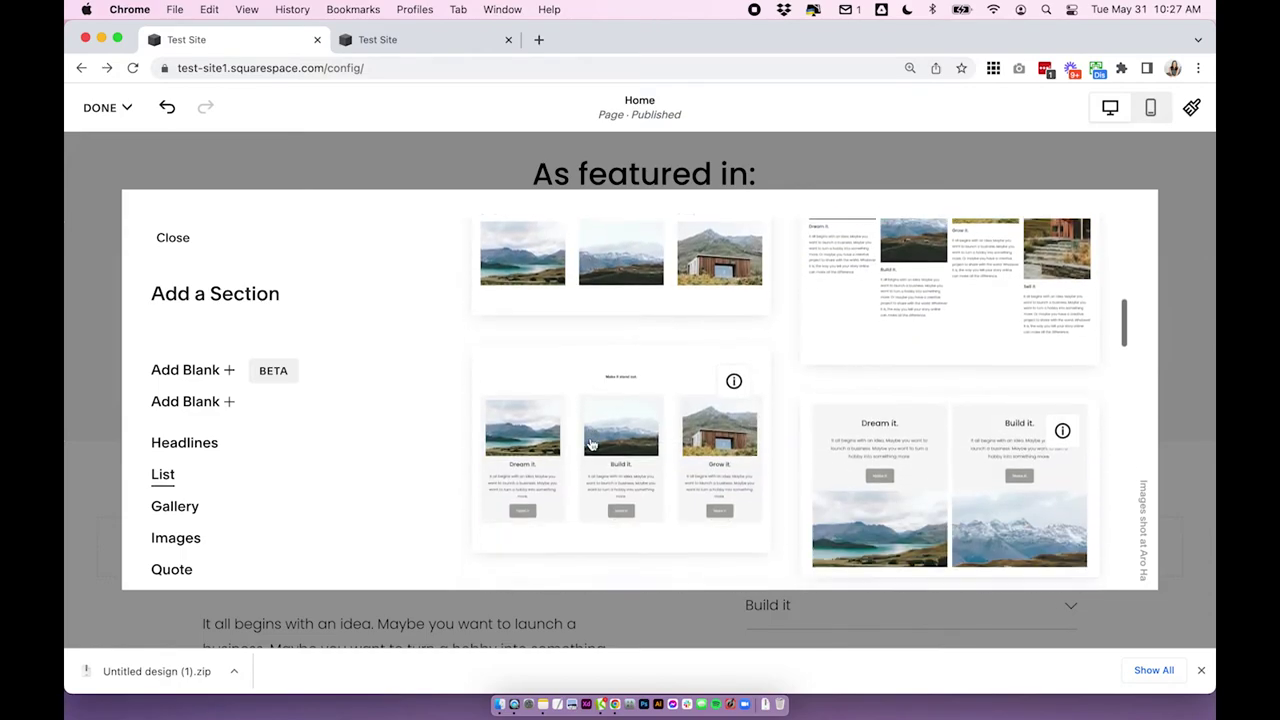
pyautogui.scroll(-10, 591, 444)
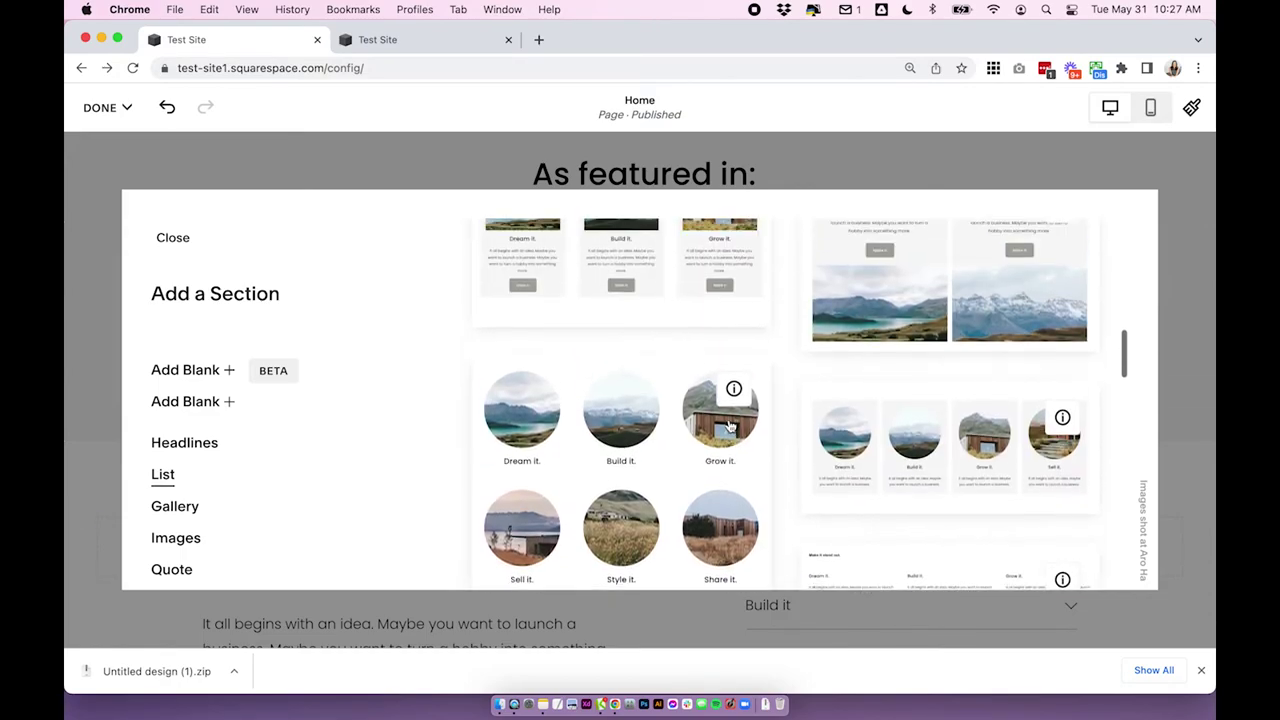
pyautogui.scroll(5, 963, 462)
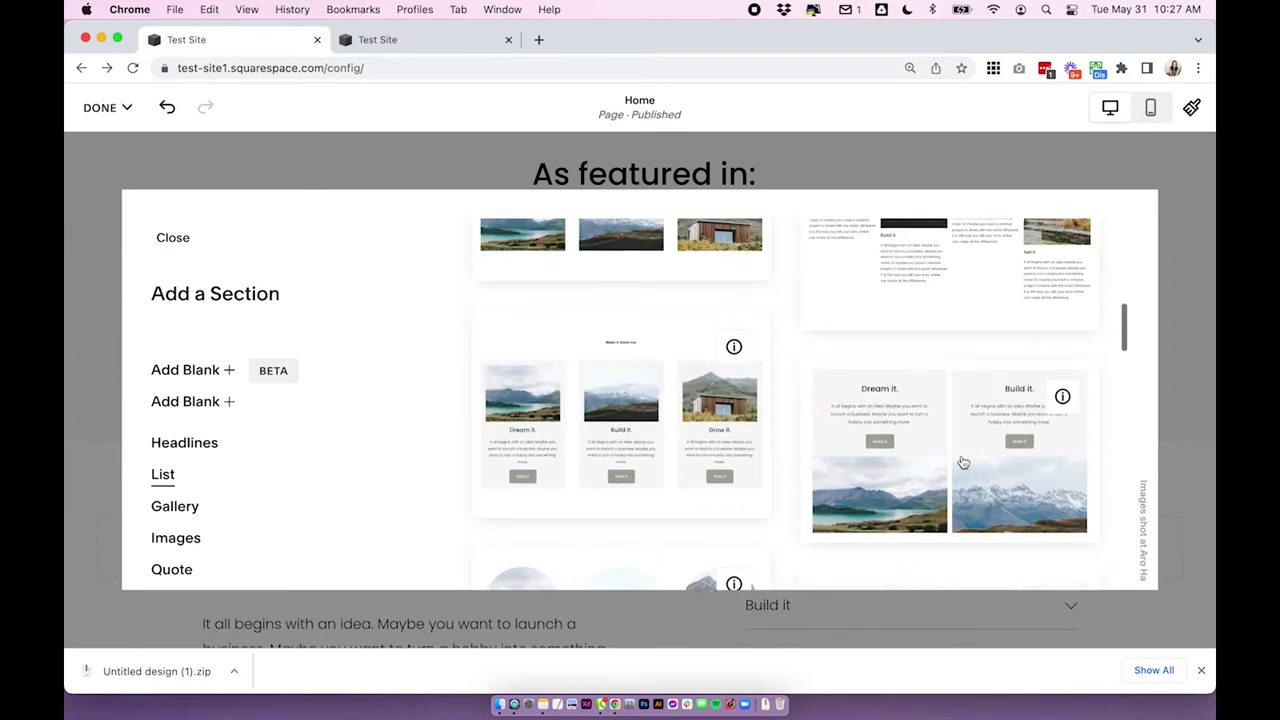
pyautogui.scroll(-5, 963, 462)
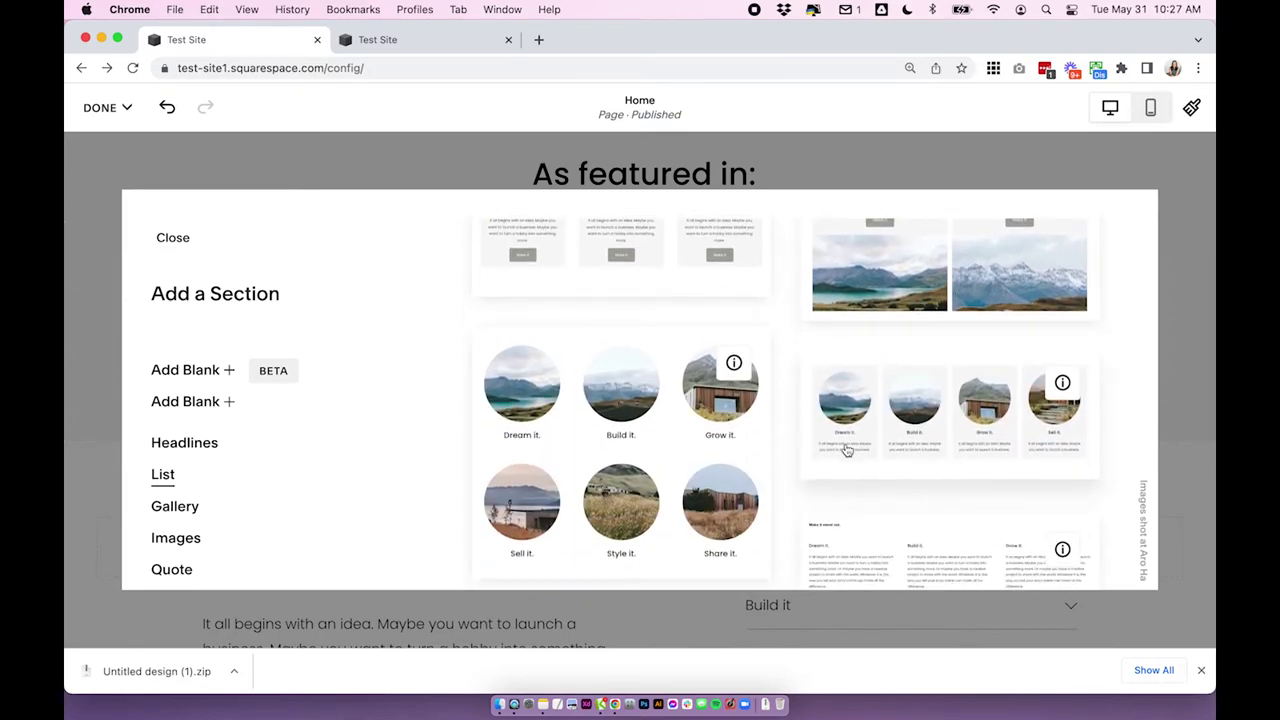
pyautogui.scroll(5, 846, 450)
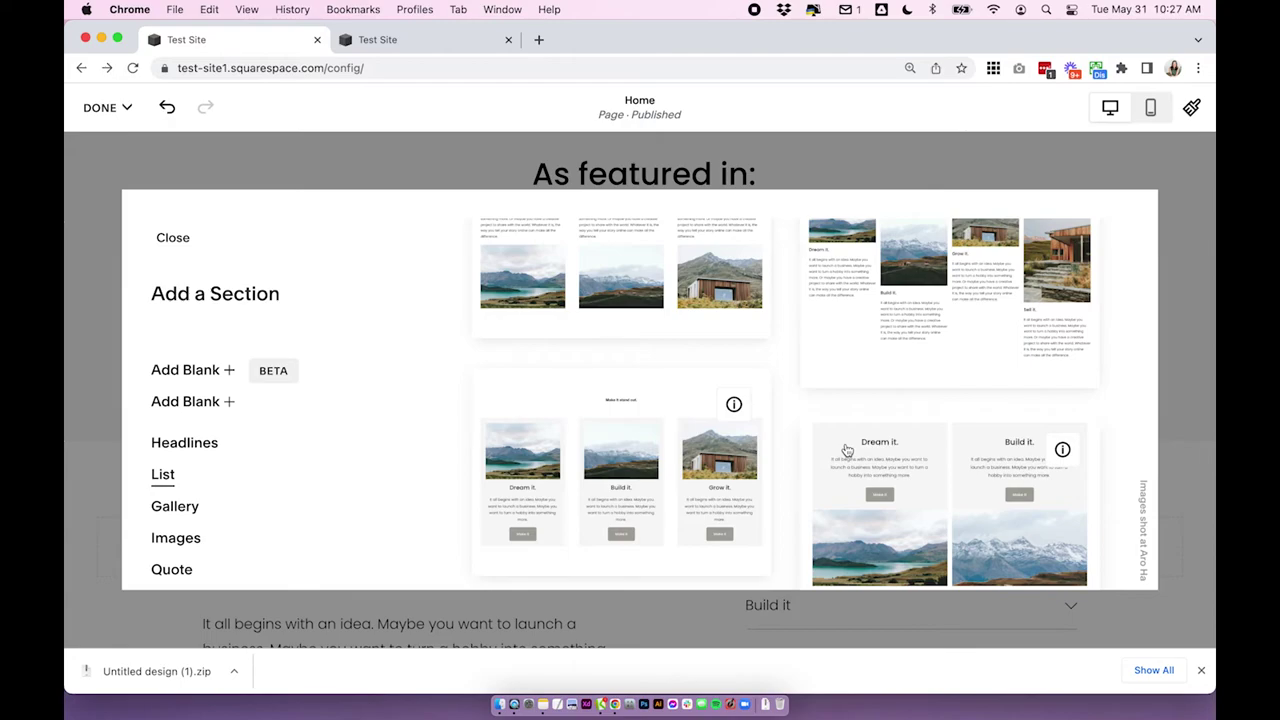
pyautogui.scroll(3, 846, 450)
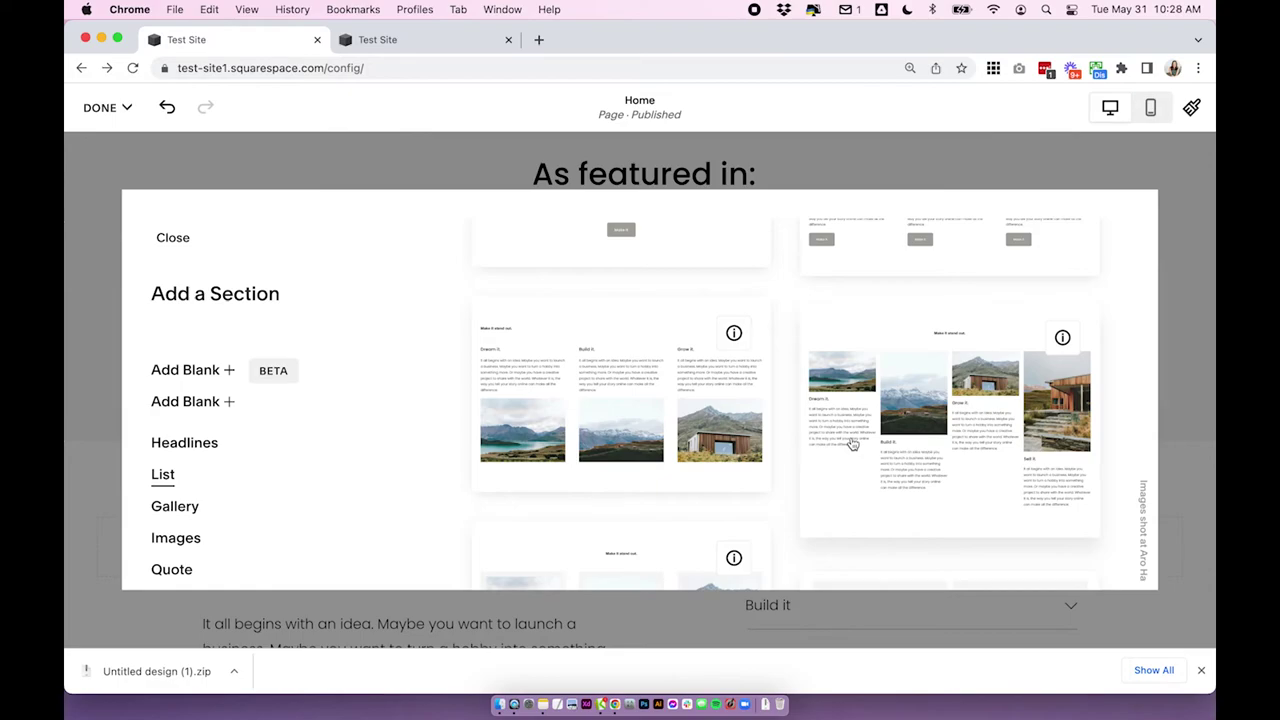
pyautogui.scroll(5, 851, 443)
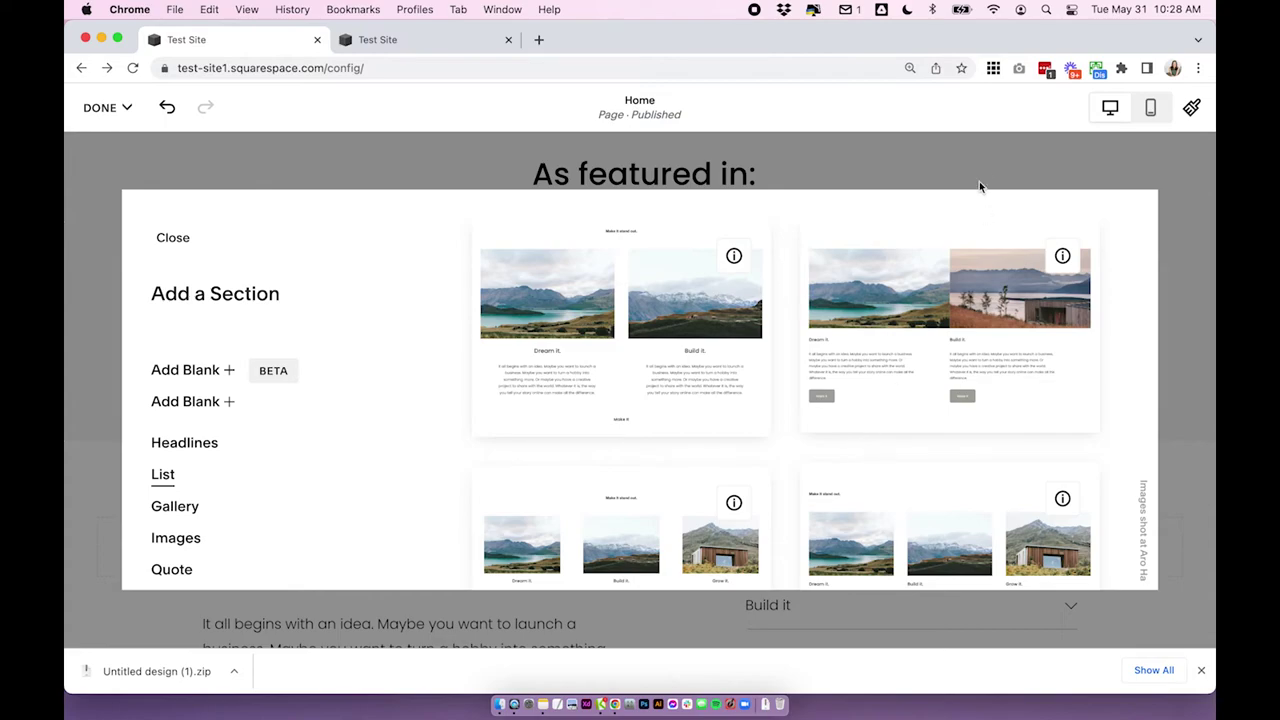
pyautogui.click(979, 181)
# - Check the heading and logo gallery in the mobile view, and finish editing the Home page
pyautogui.click(1150, 112)
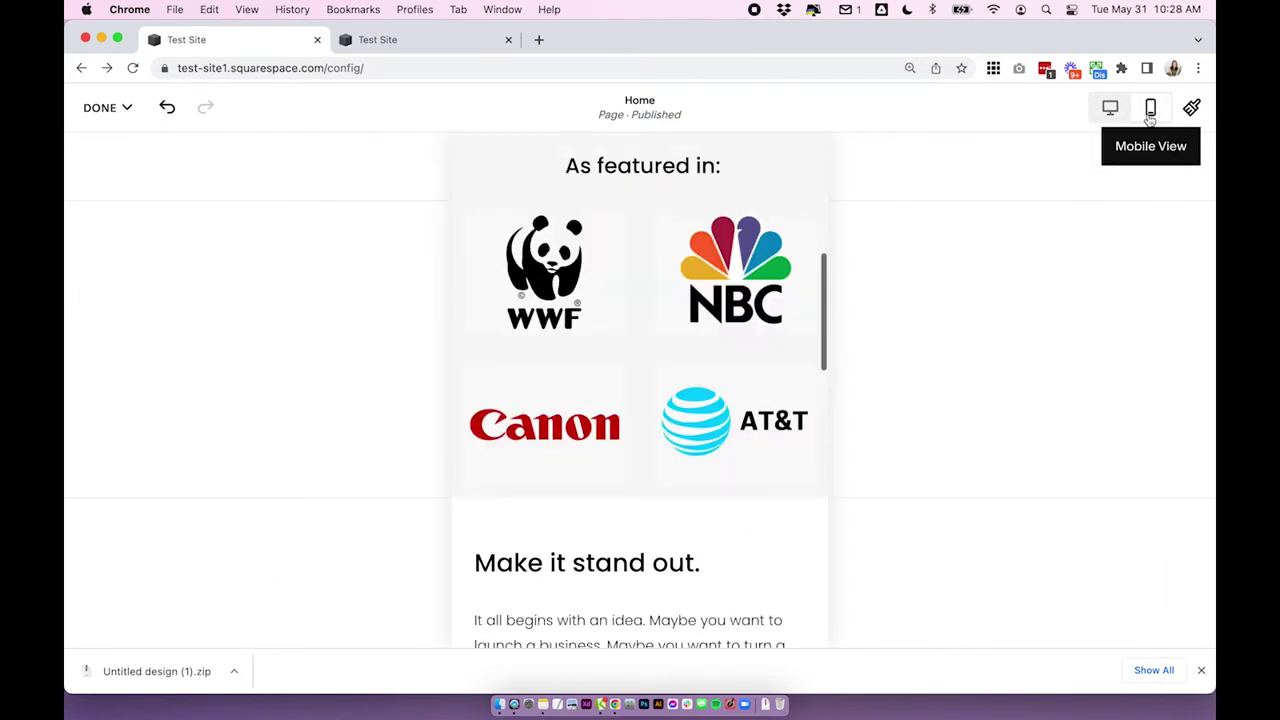
pyautogui.scroll(2, 905, 575)
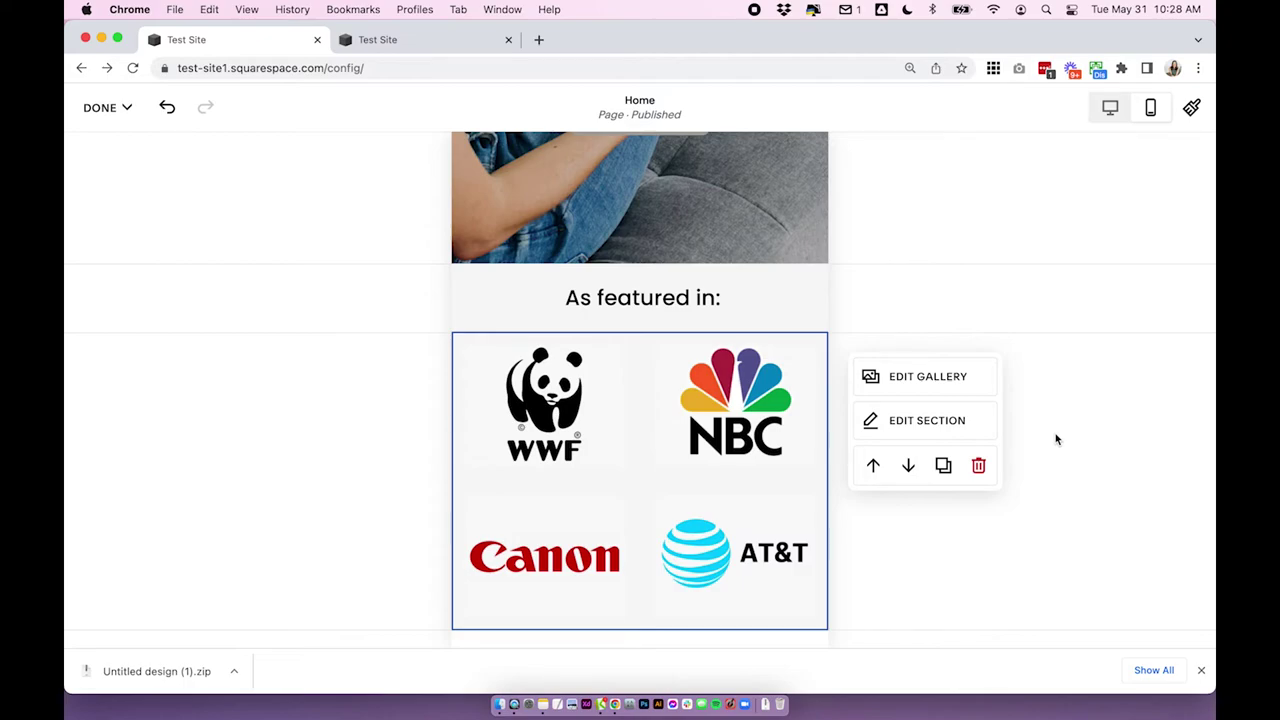
pyautogui.scroll(-3, 745, 420)
pyautogui.scroll(3, 745, 420)
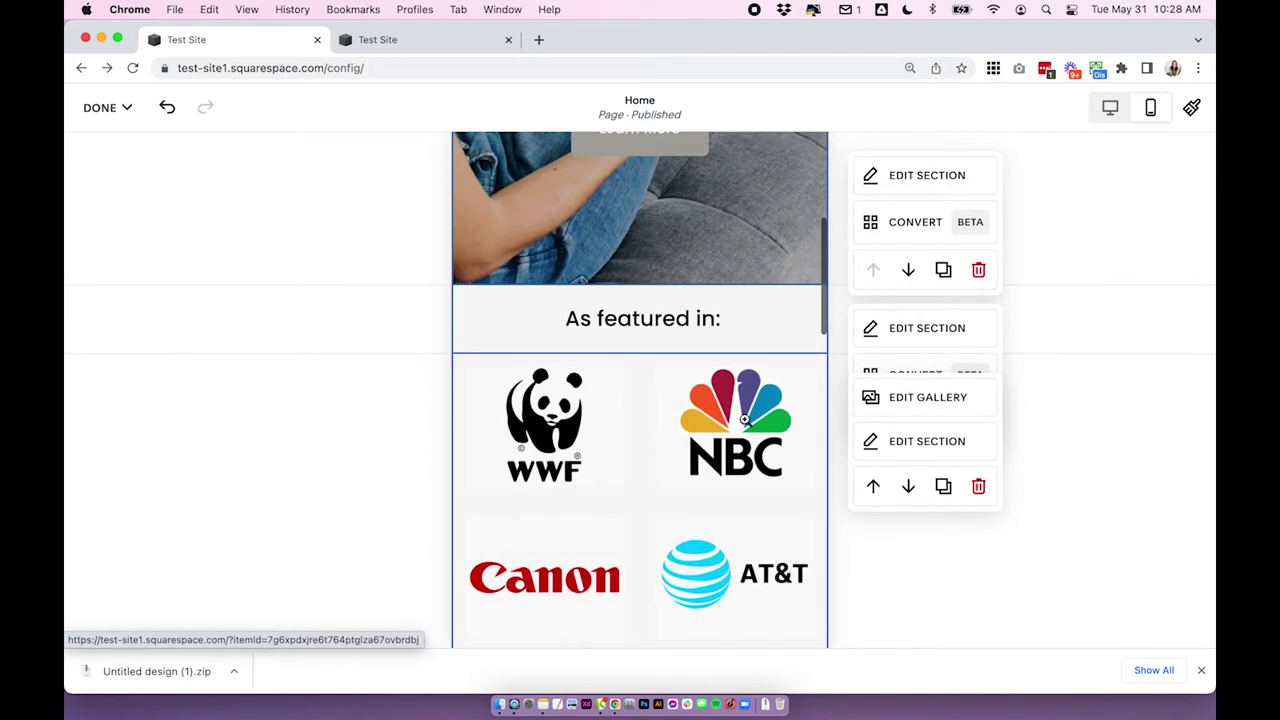
pyautogui.scroll(-1, 745, 420)
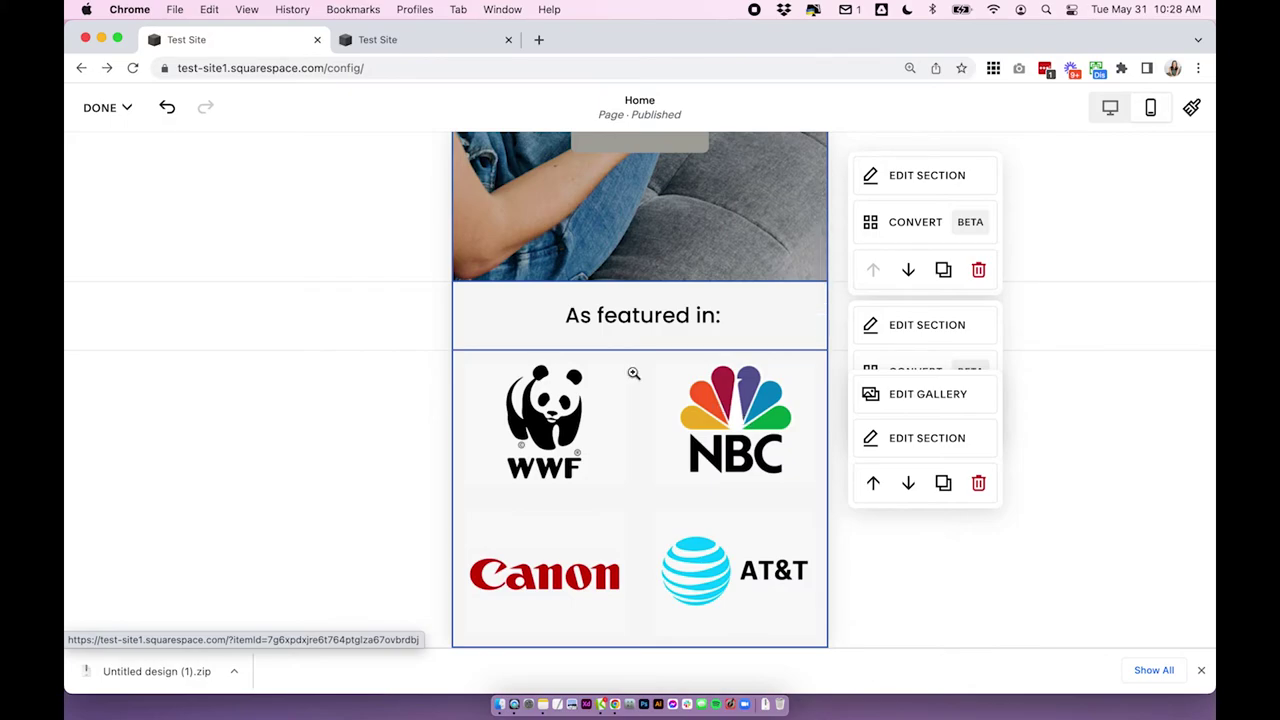
pyautogui.click(104, 110)
pyautogui.click(103, 163)
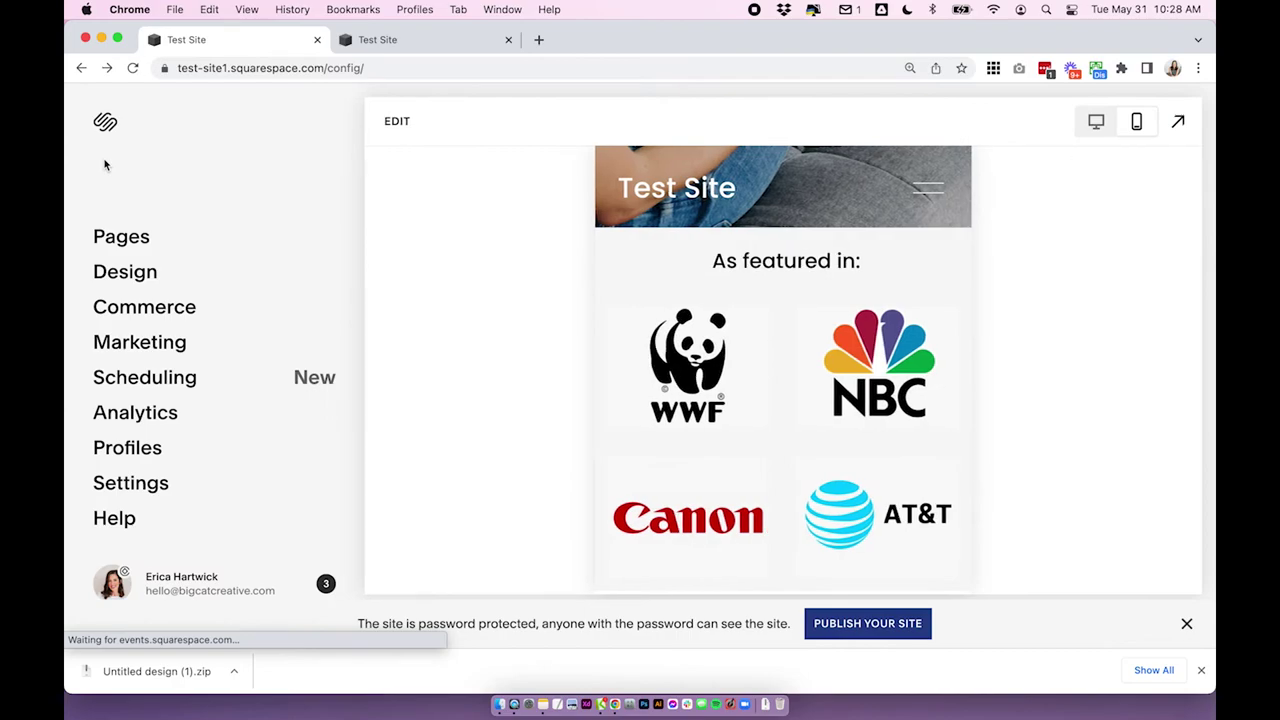
# - Switch to the second test site, open its About section for editing, and add a Gallery block above the existing text
pyautogui.hotkey('ctrl', 'Tab')
pyautogui.scroll(-2, 815, 345)
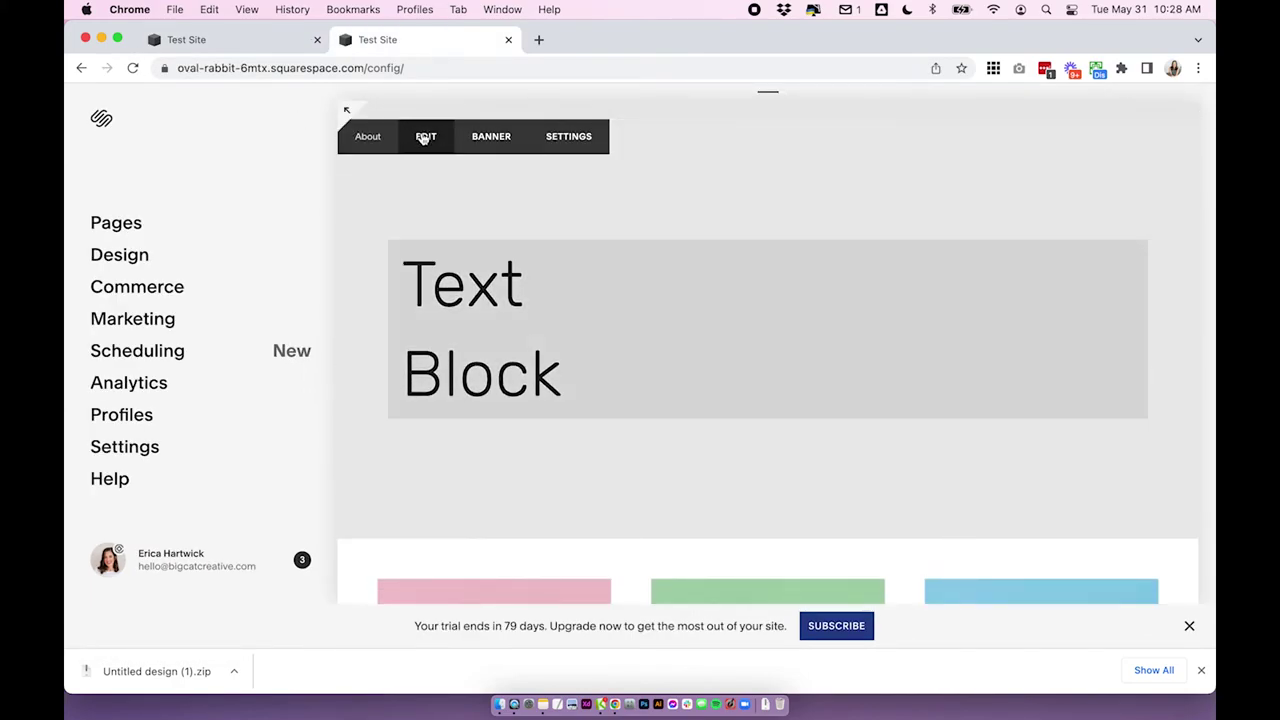
pyautogui.scroll(1, 423, 138)
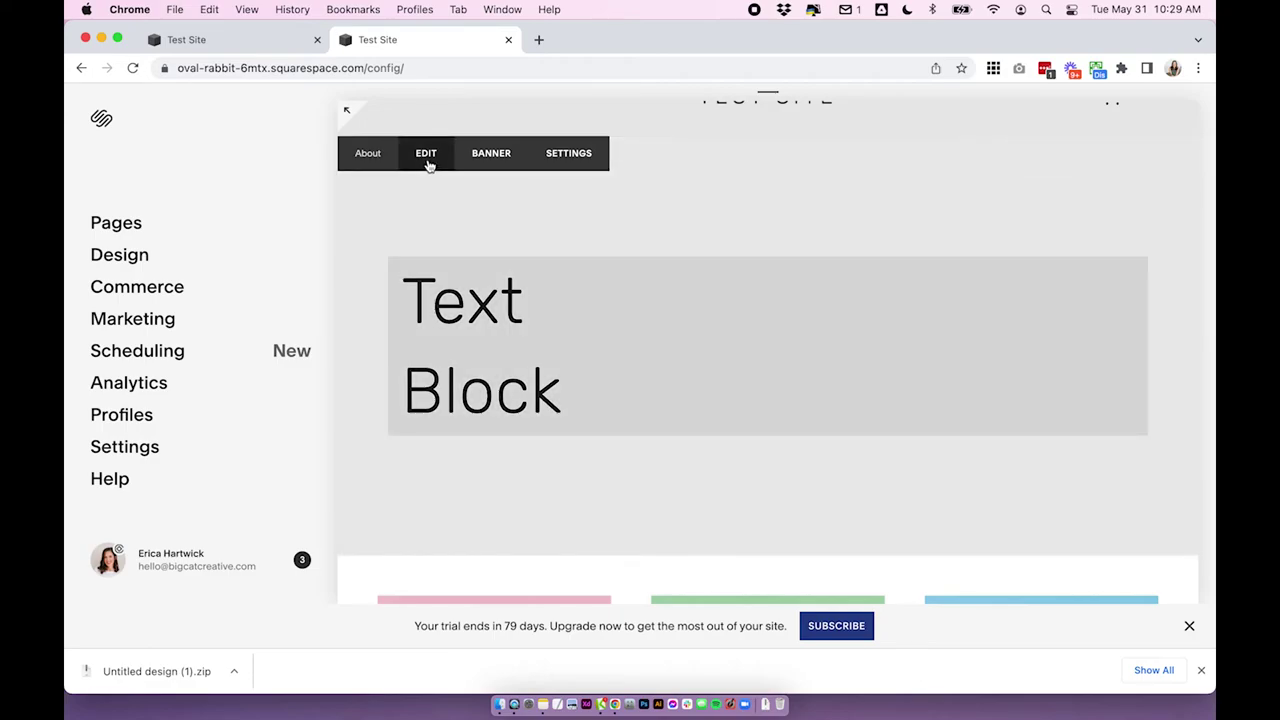
pyautogui.click(428, 160)
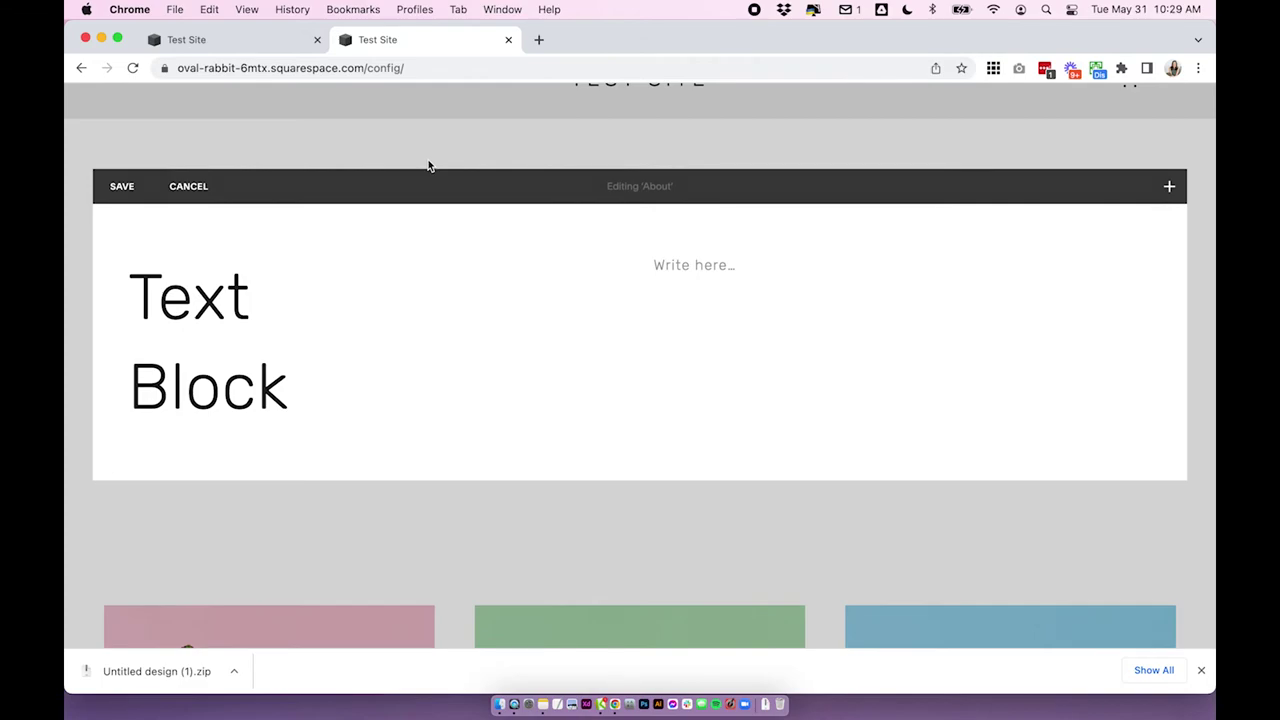
pyautogui.moveTo(104, 241)
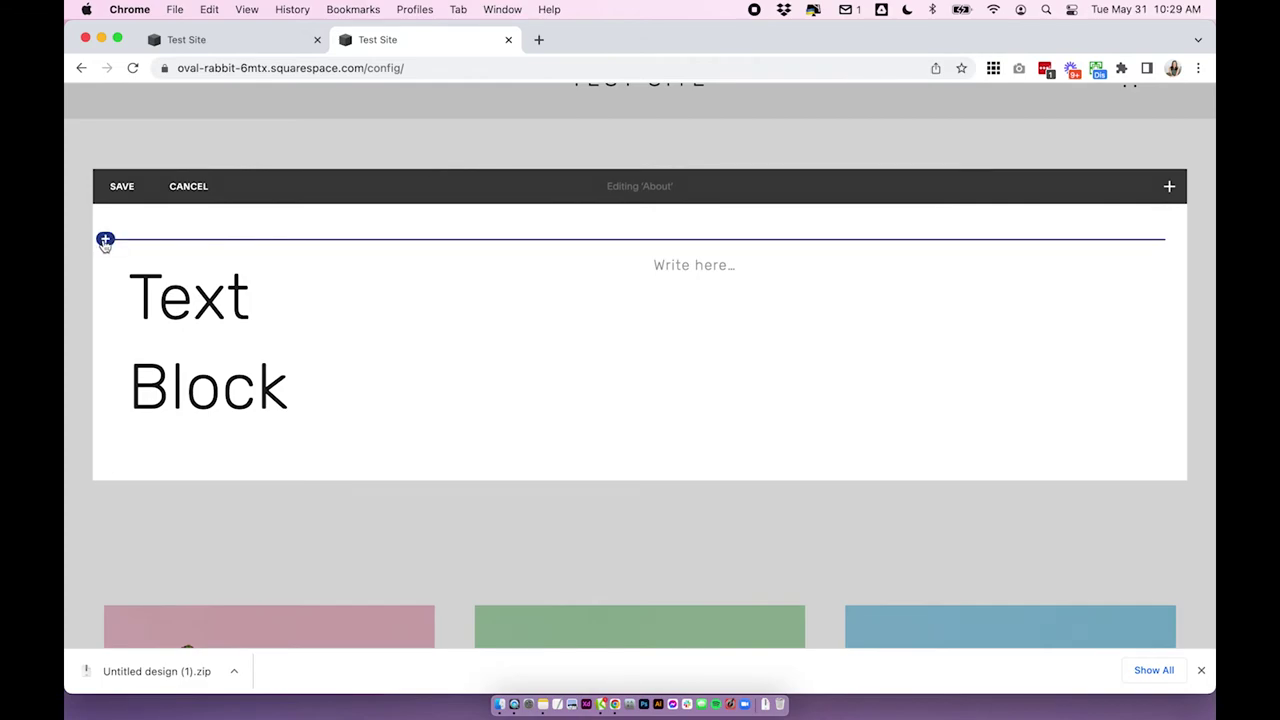
pyautogui.click(104, 241)
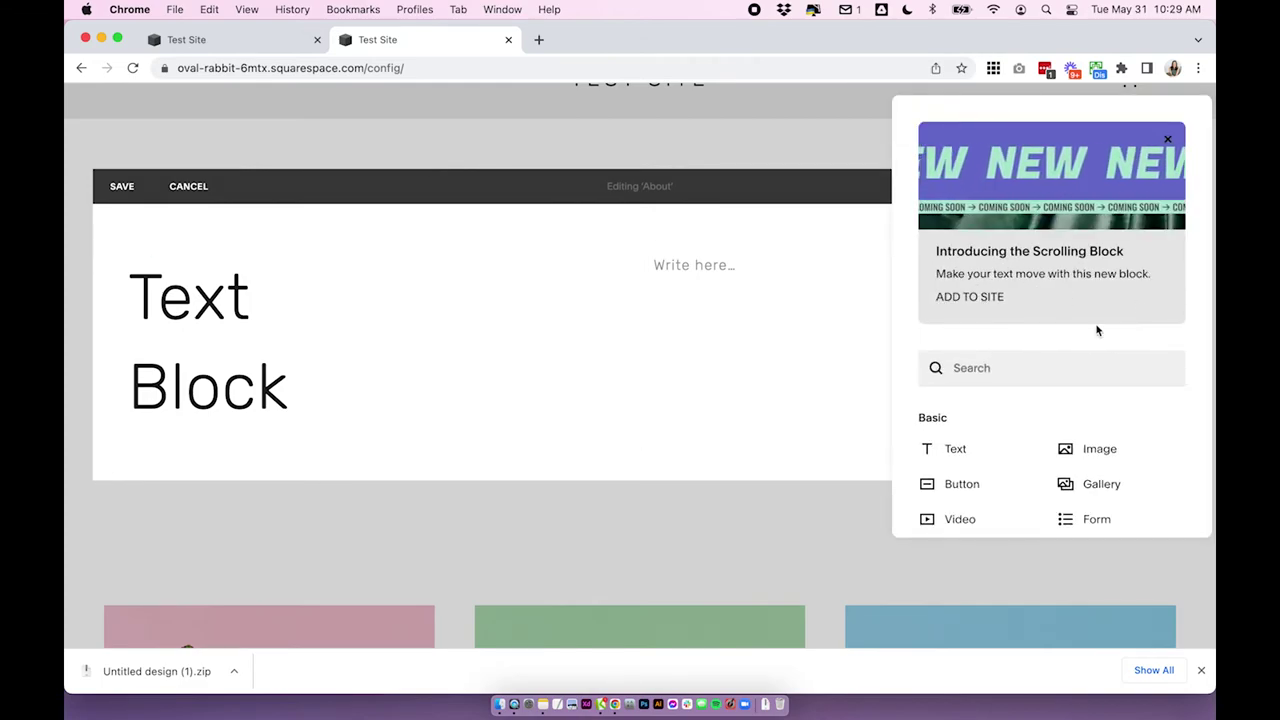
pyautogui.scroll(-2, 1090, 335)
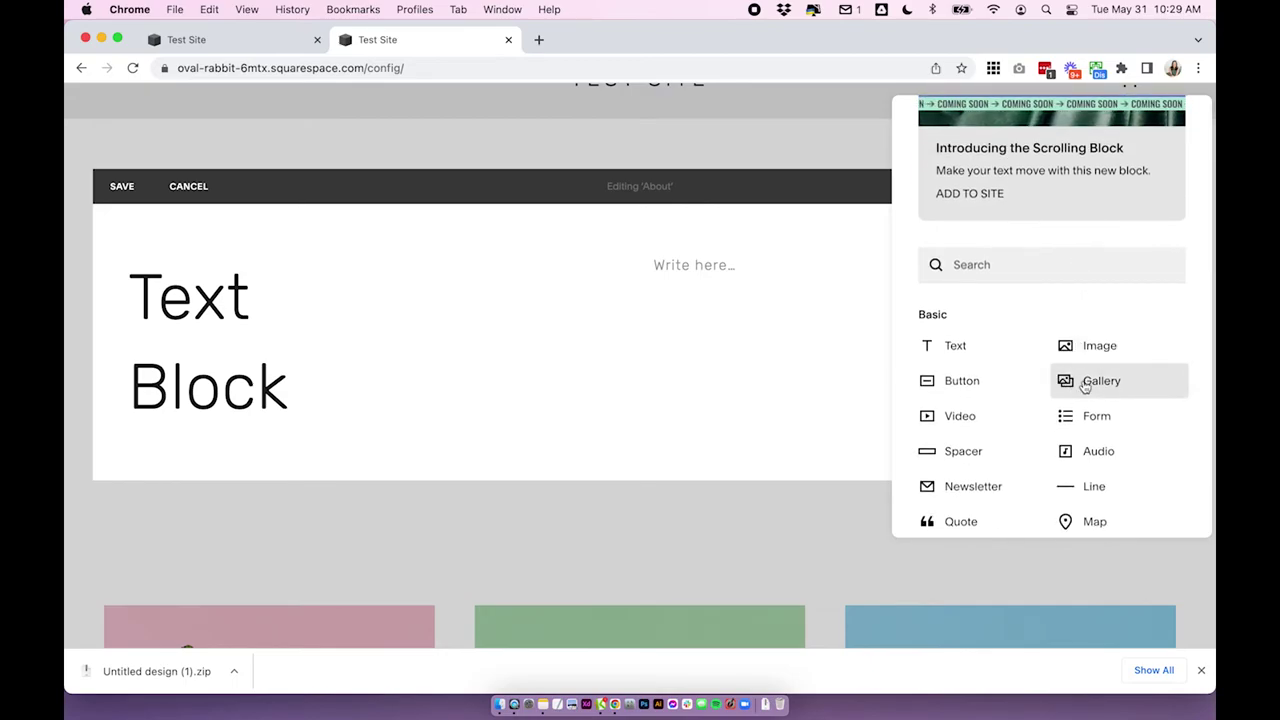
pyautogui.click(1090, 381)
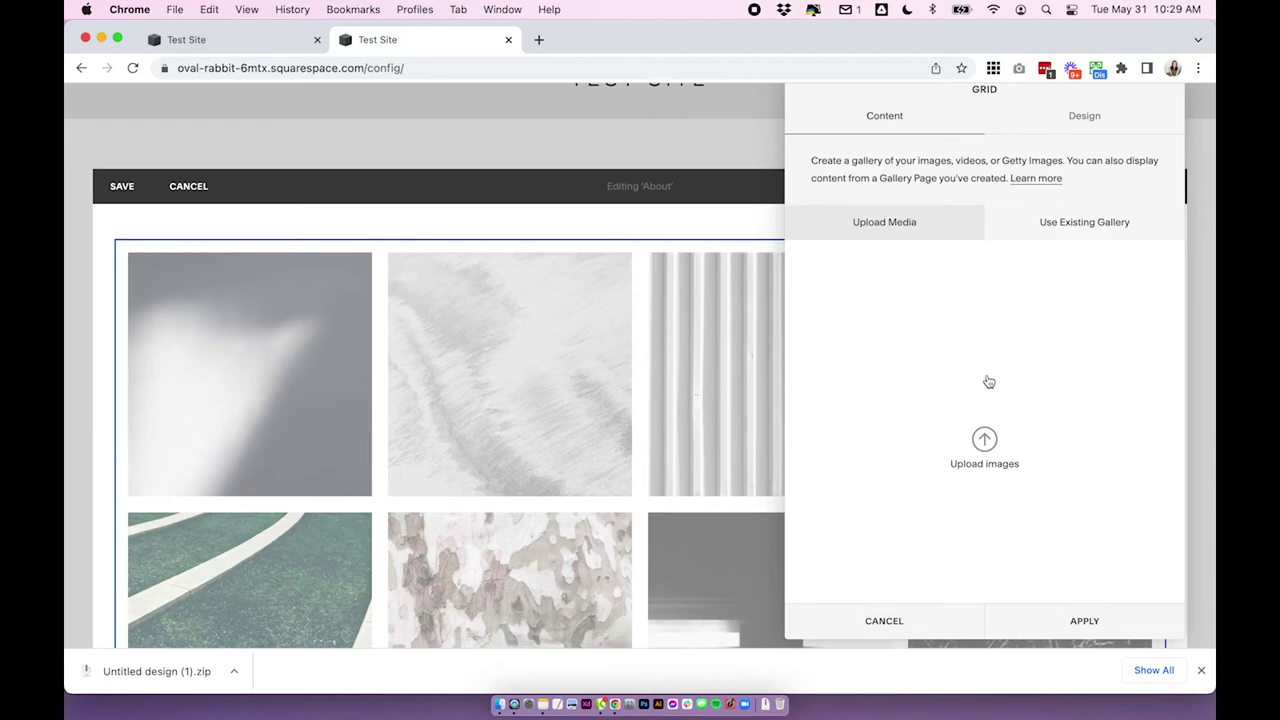
# - Upload the Canon, WWF, NBC and AT&T logo images into the new gallery block
pyautogui.click(500, 704)
pyautogui.moveTo(373, 416); pyautogui.dragTo(1008, 392)
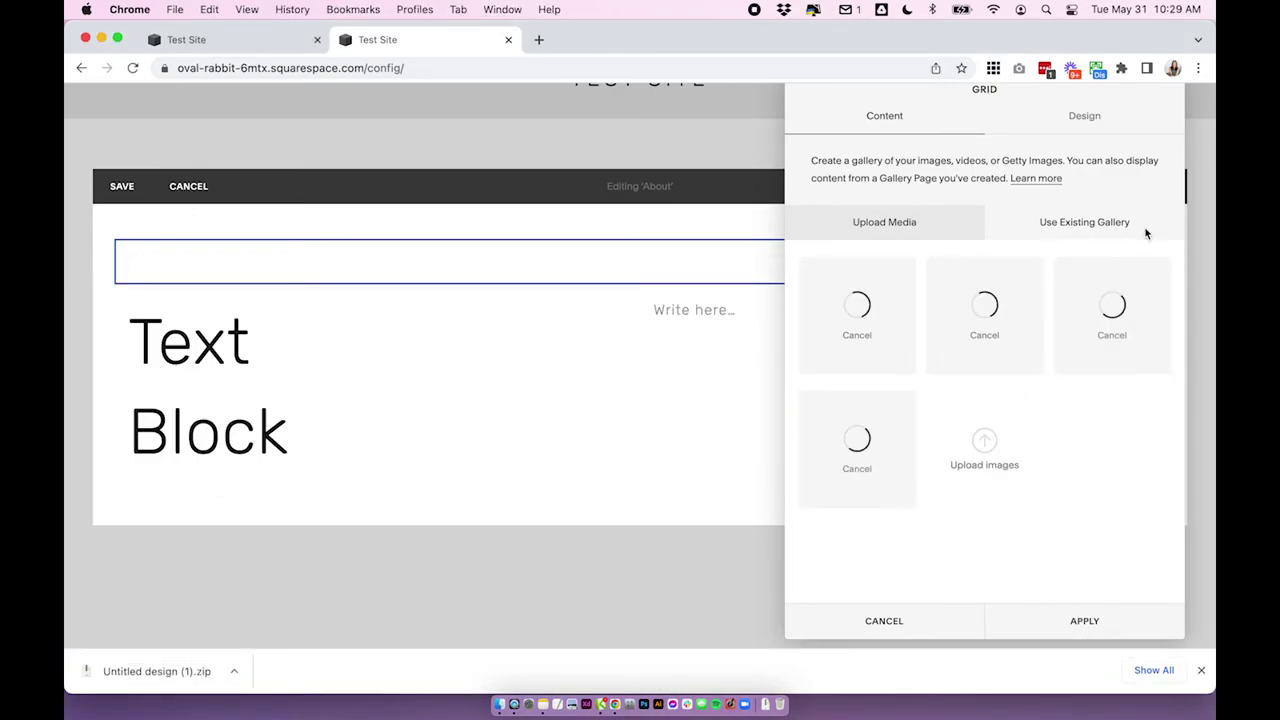
pyautogui.moveTo(1012, 362); pyautogui.dragTo(1092, 345)
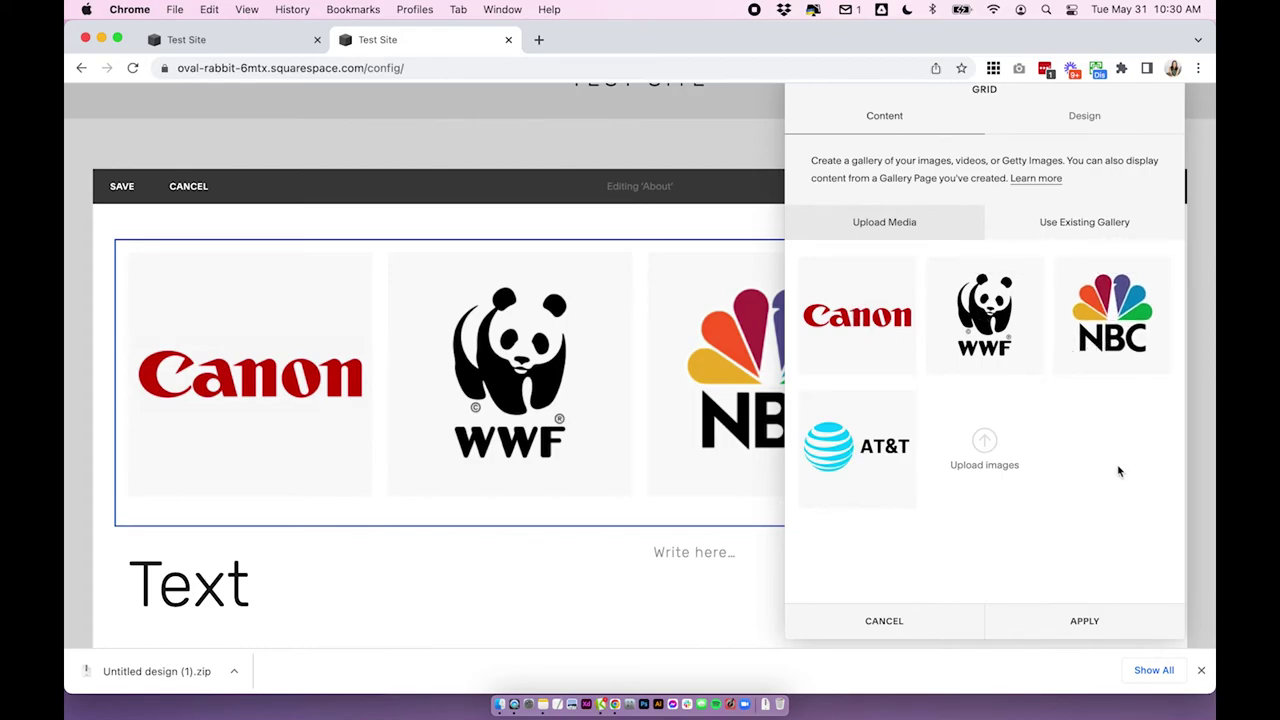
# - Set the gallery grid's aspect ratio to 4:3 Four-Three, and try it without image cropping before turning Crop Images back on
pyautogui.click(1083, 121)
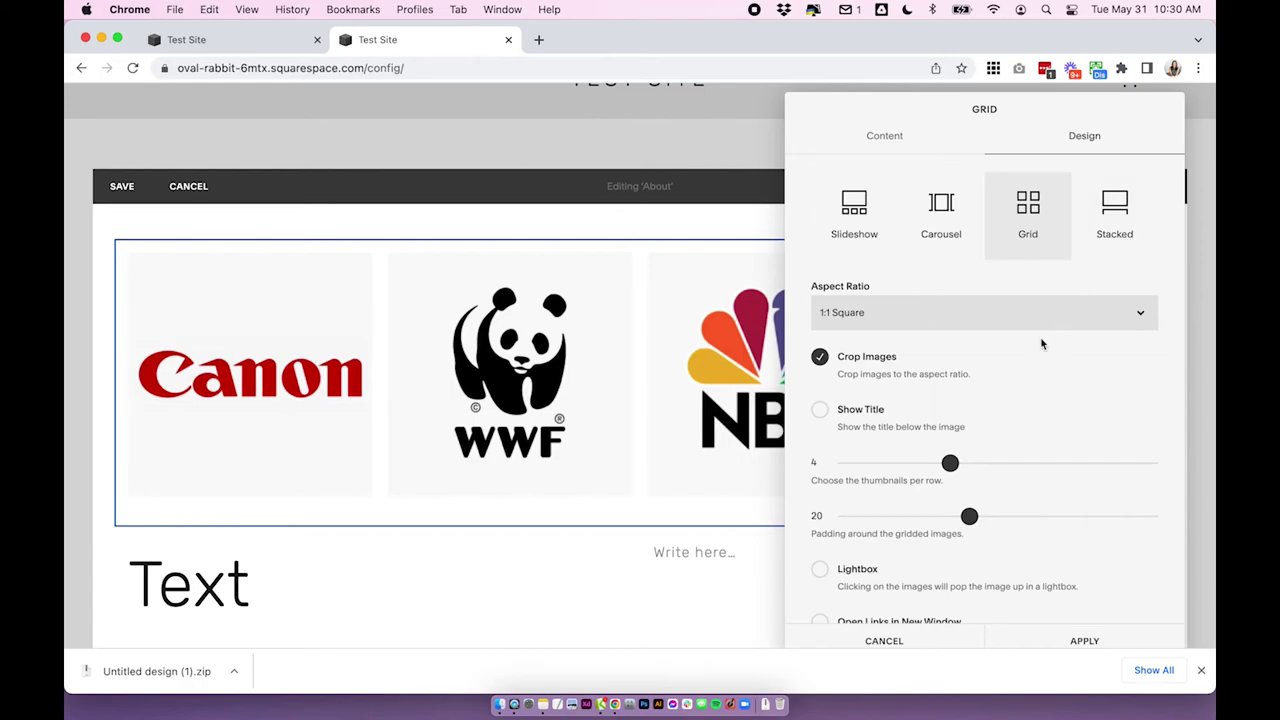
pyautogui.click(858, 313)
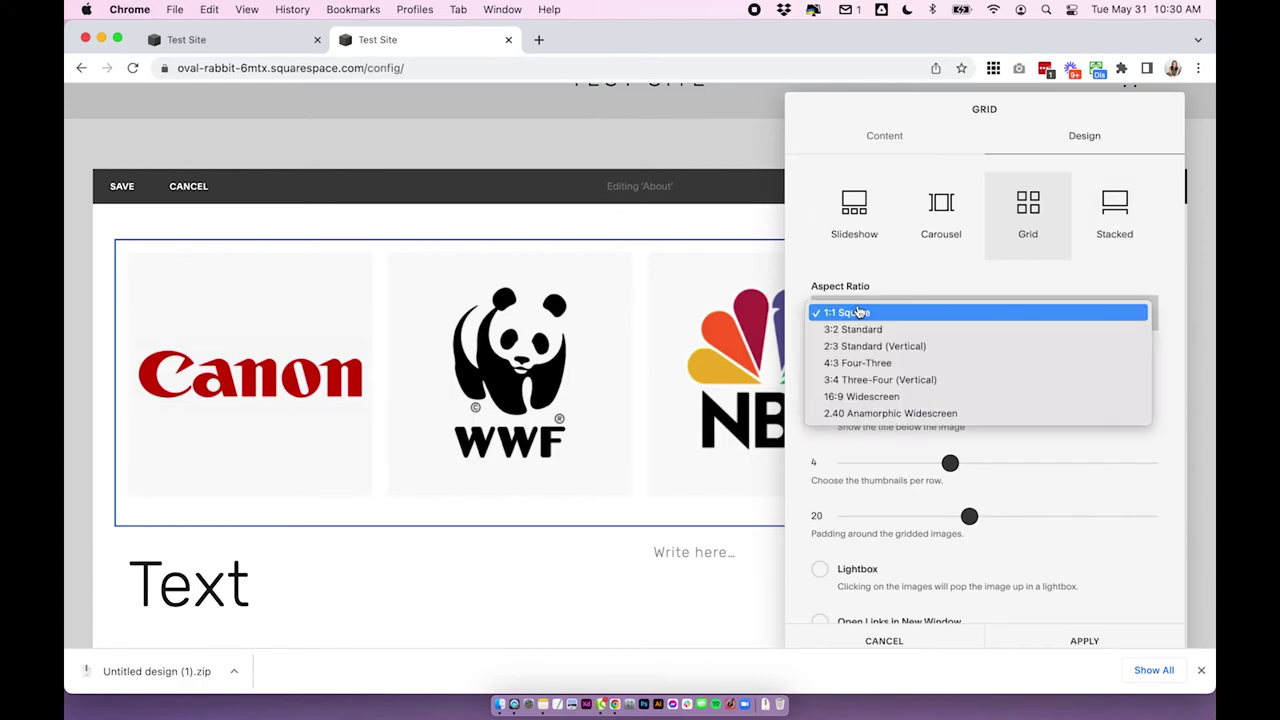
pyautogui.click(868, 364)
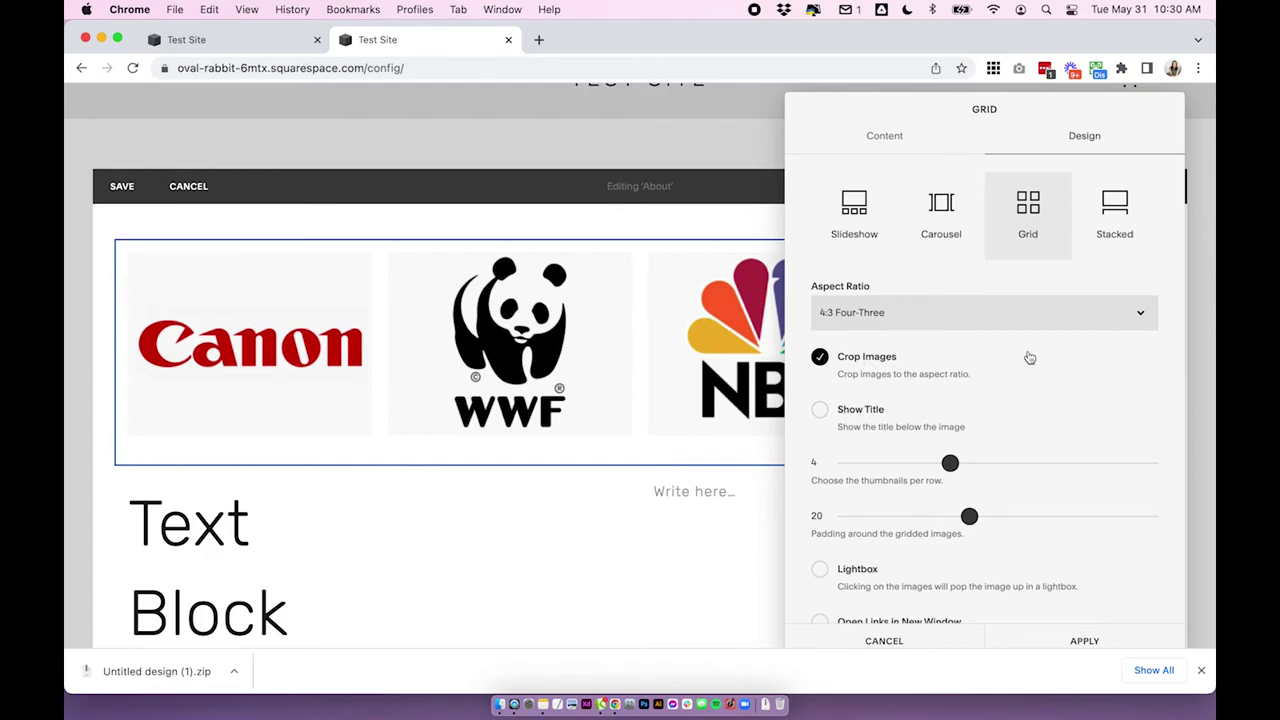
pyautogui.click(821, 358)
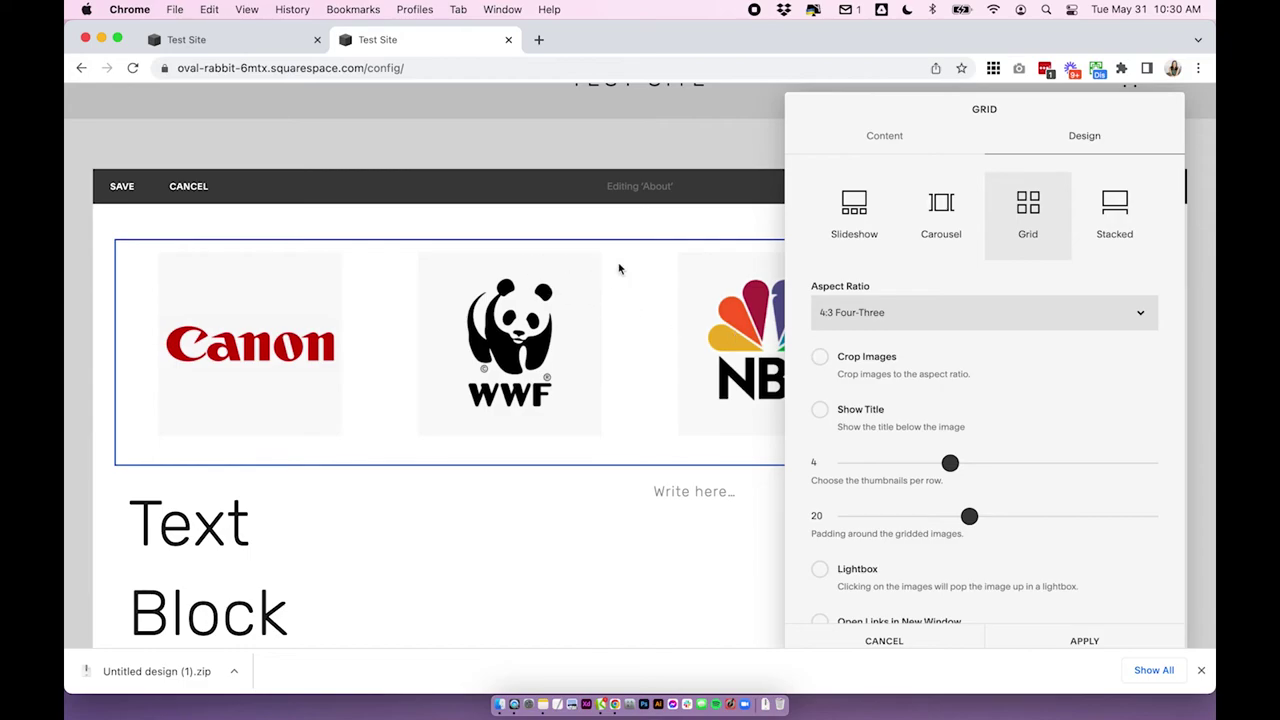
pyautogui.click(820, 357)
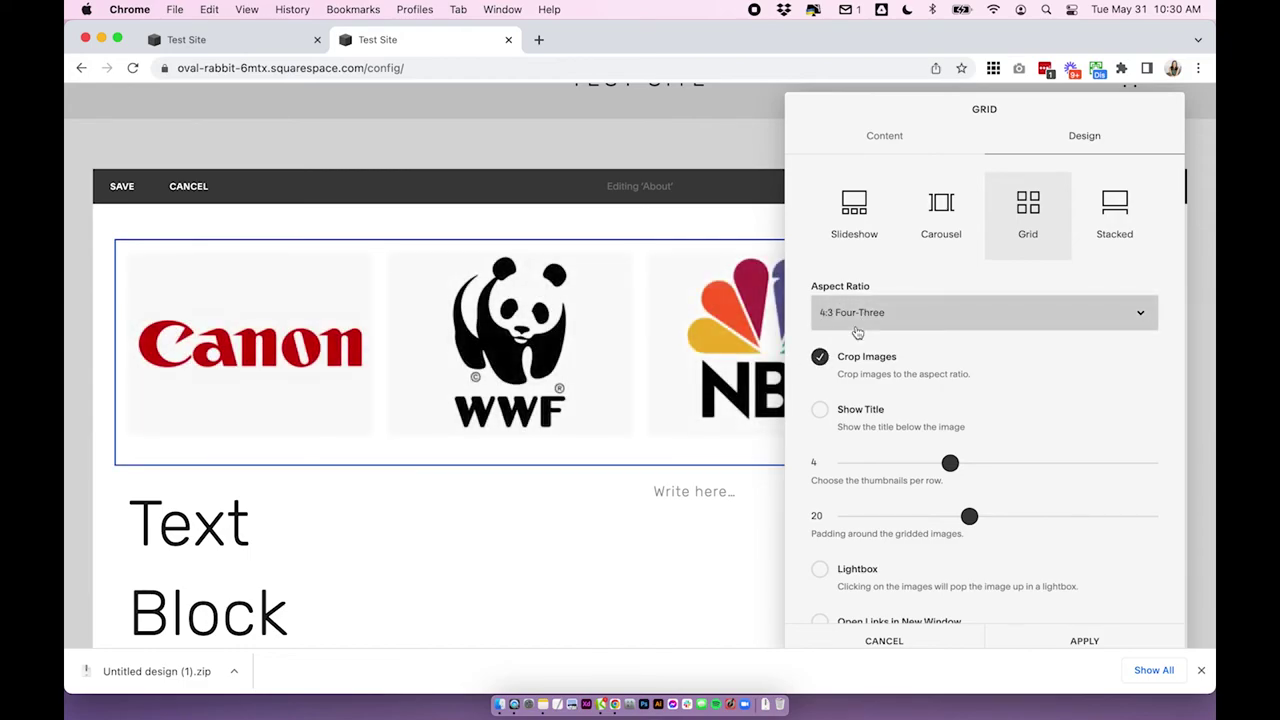
# - Turn on image titles for the gallery and give the Canon logo the title "Image Title Here"
pyautogui.click(826, 411)
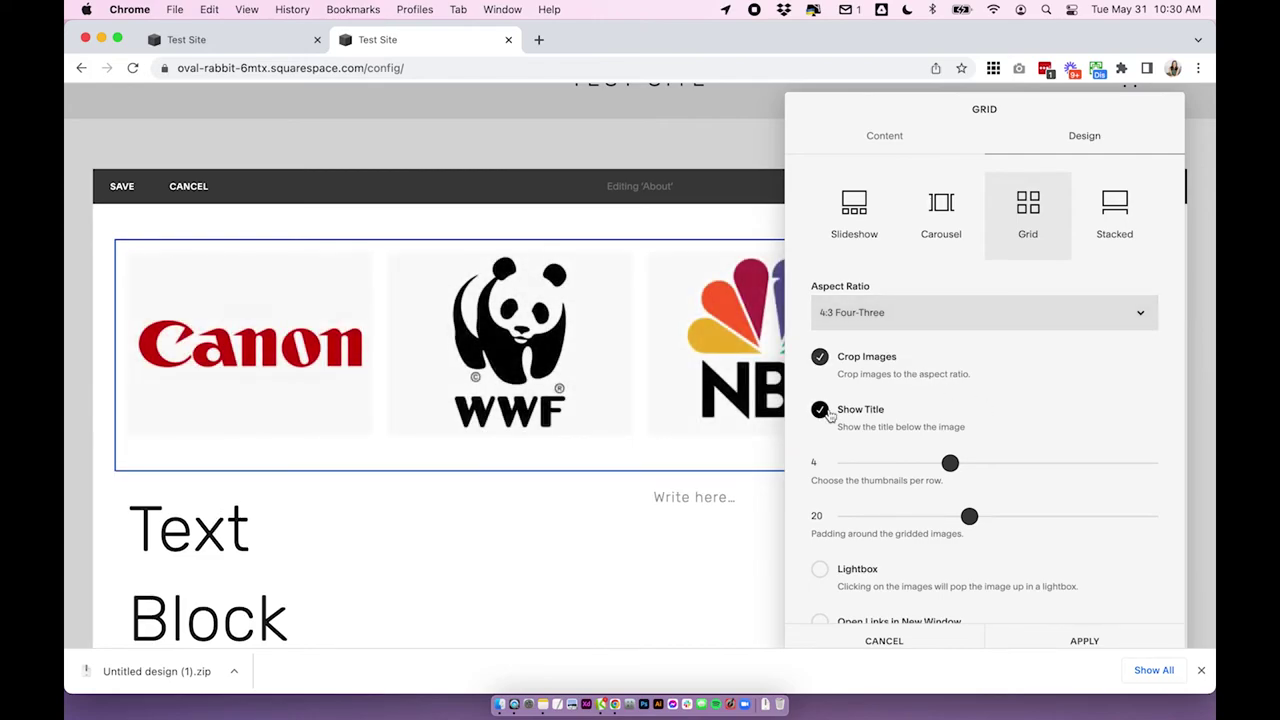
pyautogui.click(912, 148)
pyautogui.moveTo(855, 275)
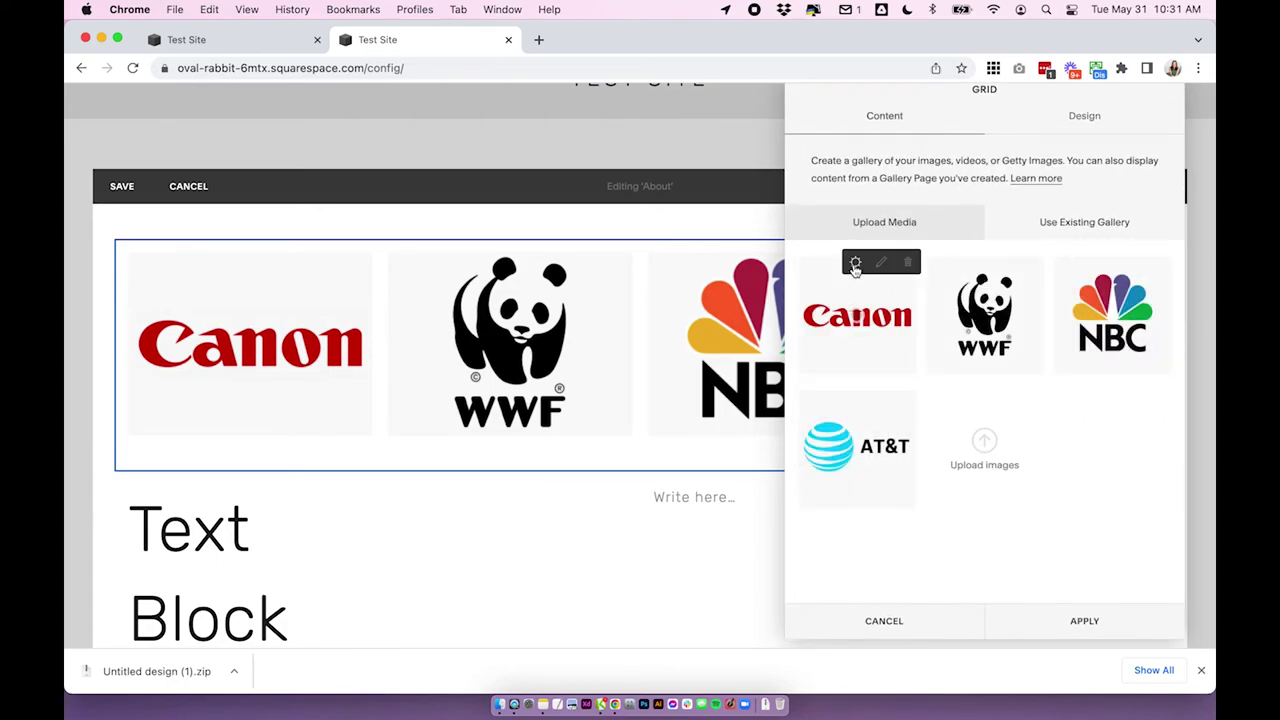
pyautogui.click(855, 263)
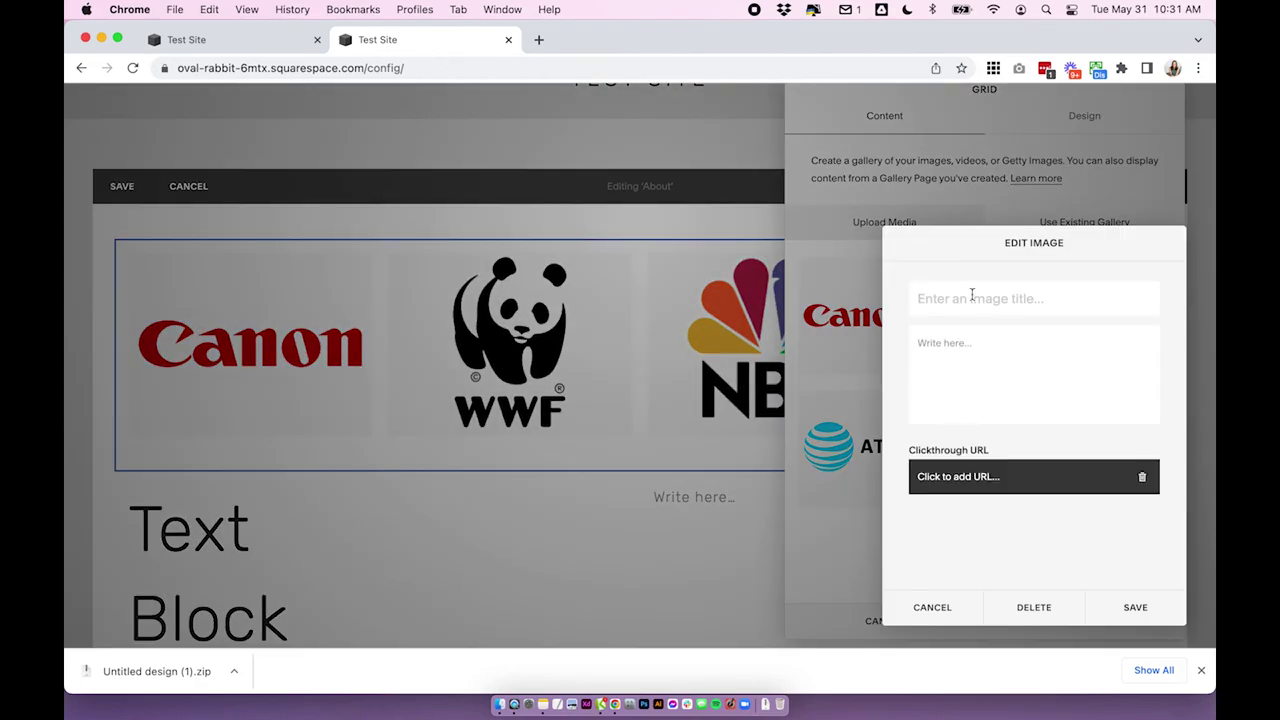
pyautogui.write('Image Title Here')
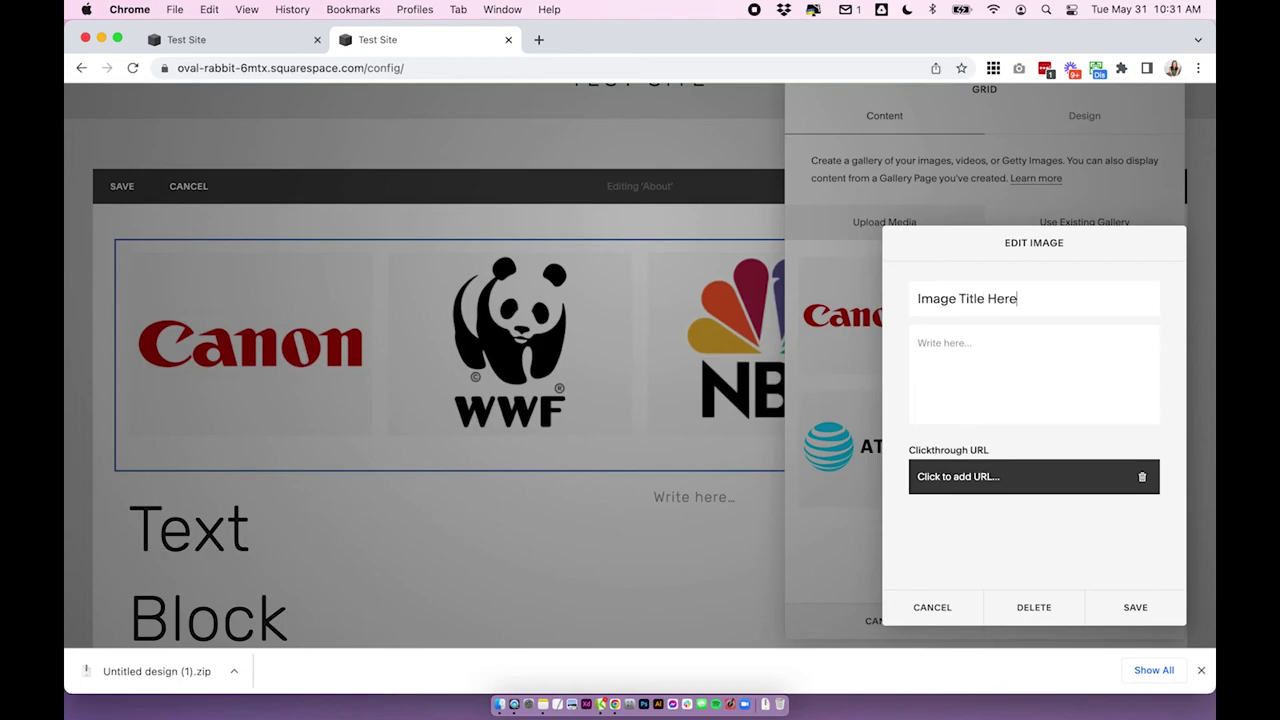
pyautogui.click(1121, 592)
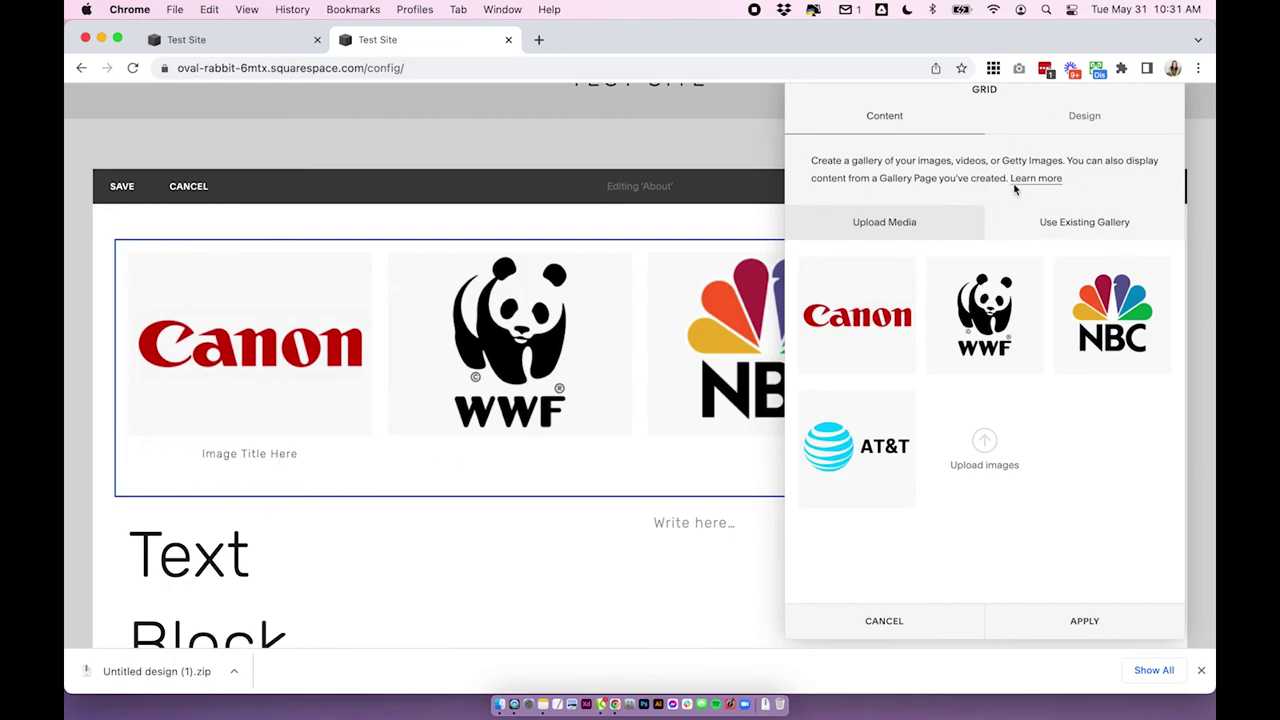
# - Turn off the gallery's image titles, and try 10 thumbnails per row before returning to 4
pyautogui.click(1109, 120)
pyautogui.click(820, 410)
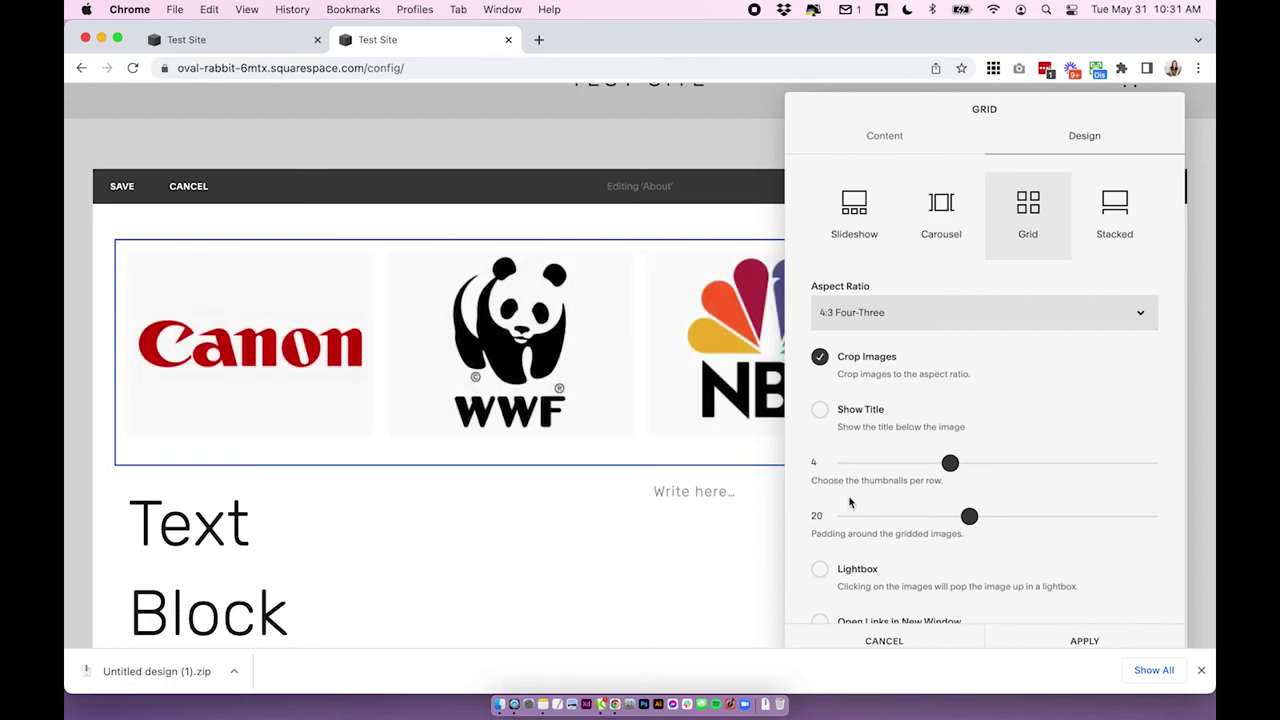
pyautogui.moveTo(950, 463)
pyautogui.mouseDown()
pyautogui.moveTo(934, 461)
pyautogui.moveTo(971, 462)
pyautogui.moveTo(959, 464)
pyautogui.mouseUp()
pyautogui.moveTo(959, 464); pyautogui.dragTo(1212, 457)
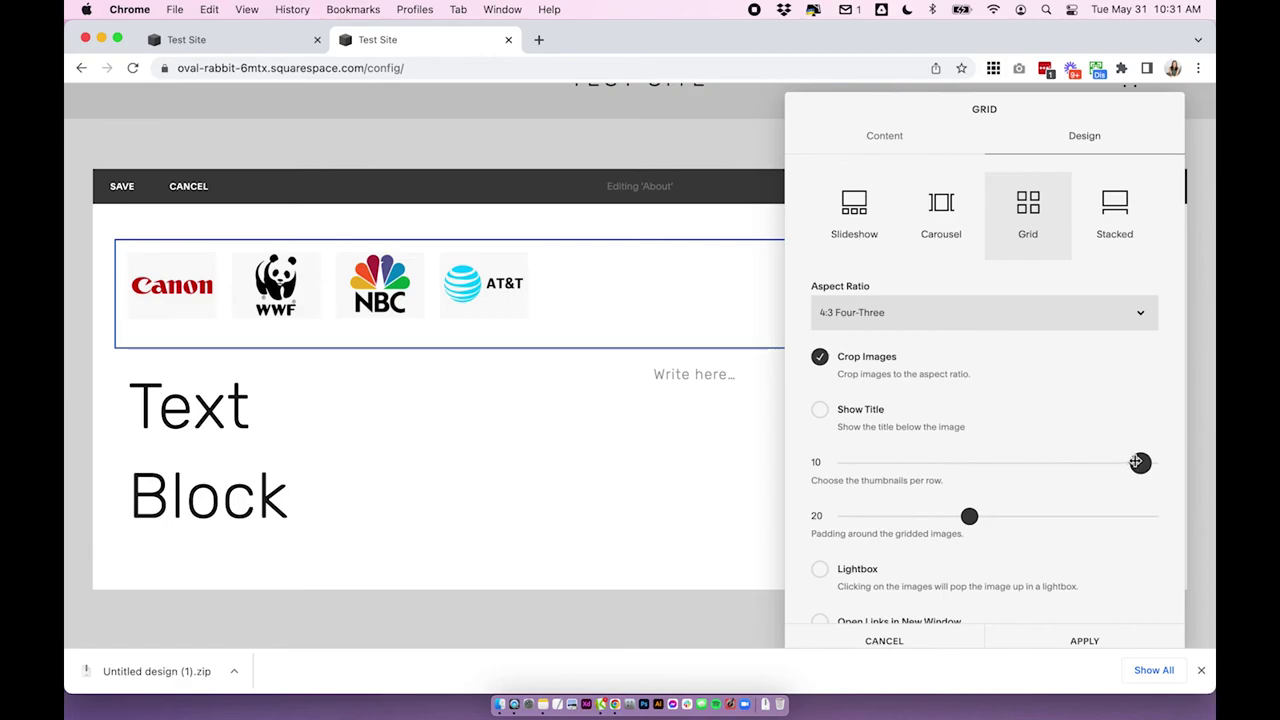
pyautogui.moveTo(1140, 462); pyautogui.dragTo(937, 464)
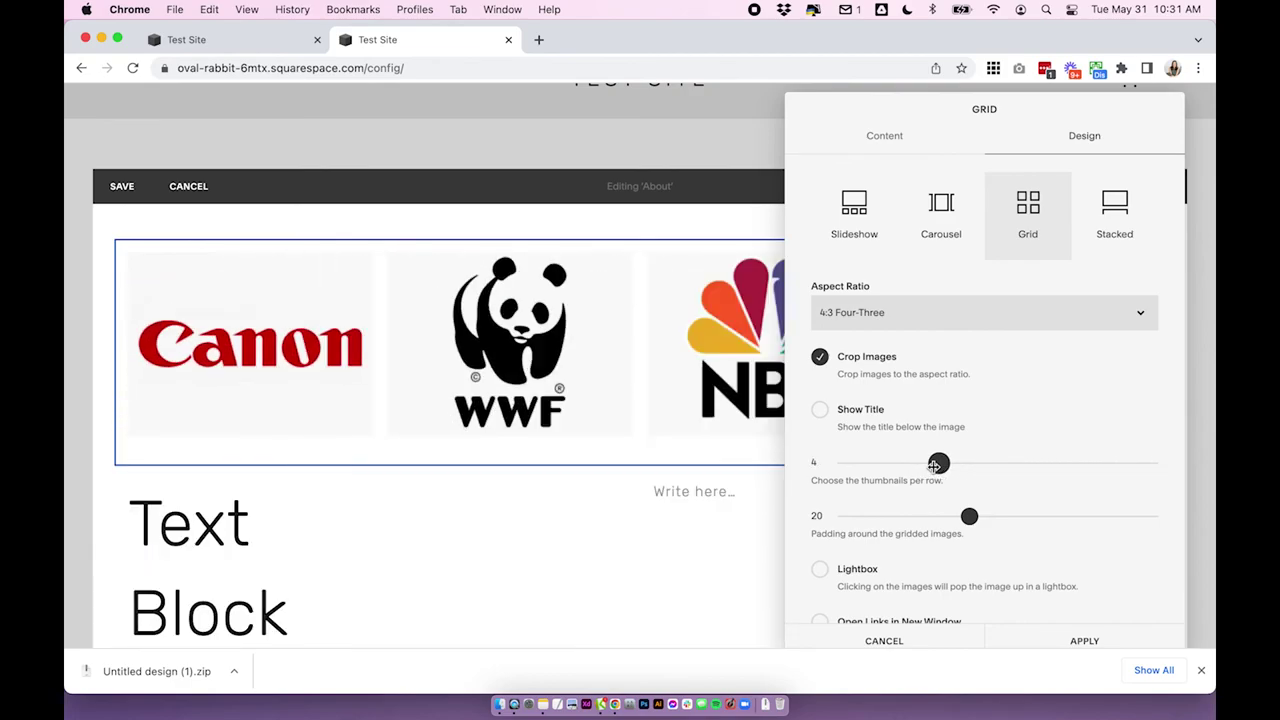
# - Set the padding around the gallery images to 50, and switch the Lightbox option on and off again
pyautogui.scroll(-1, 1085, 488)
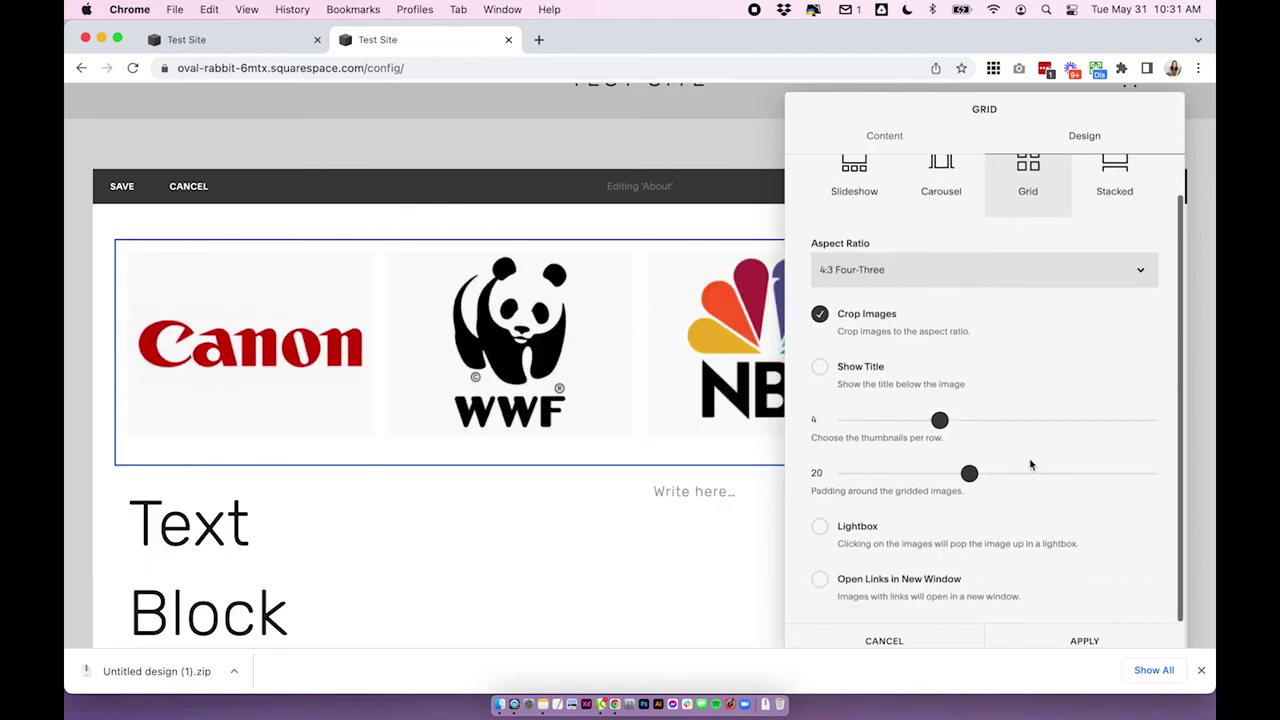
pyautogui.moveTo(969, 473); pyautogui.dragTo(1145, 474)
pyautogui.click(819, 526)
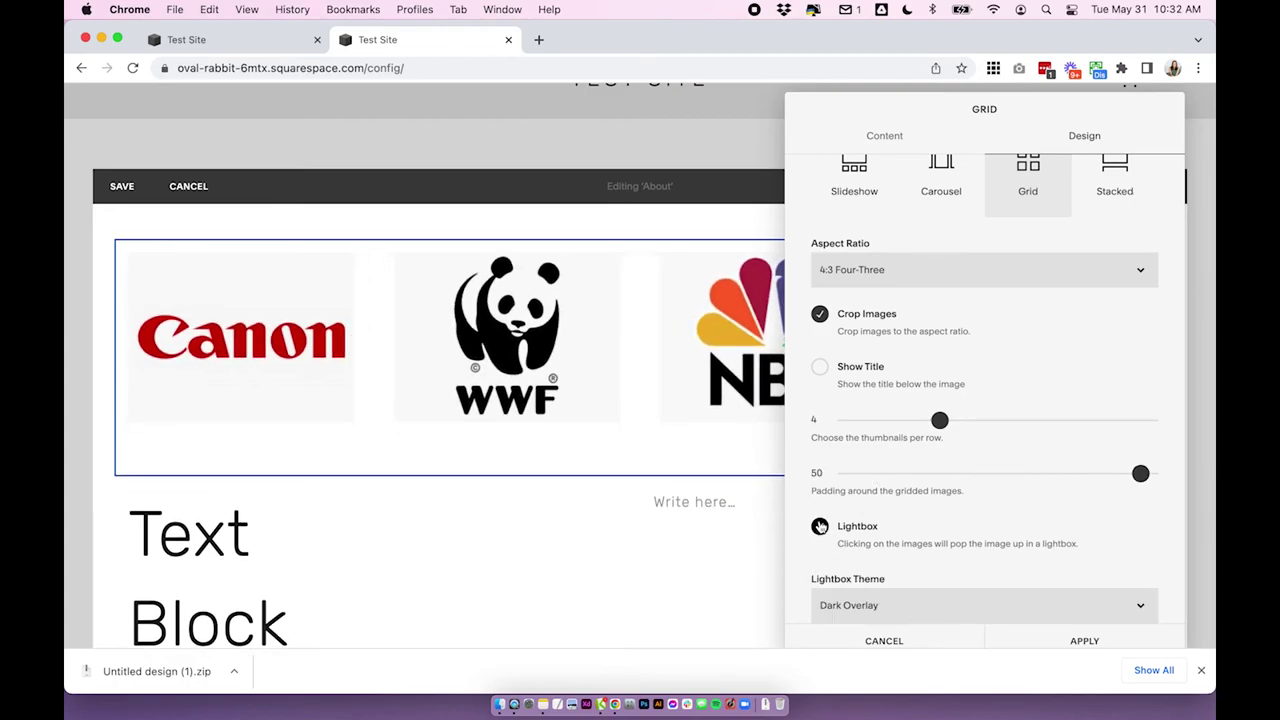
pyautogui.click(819, 526)
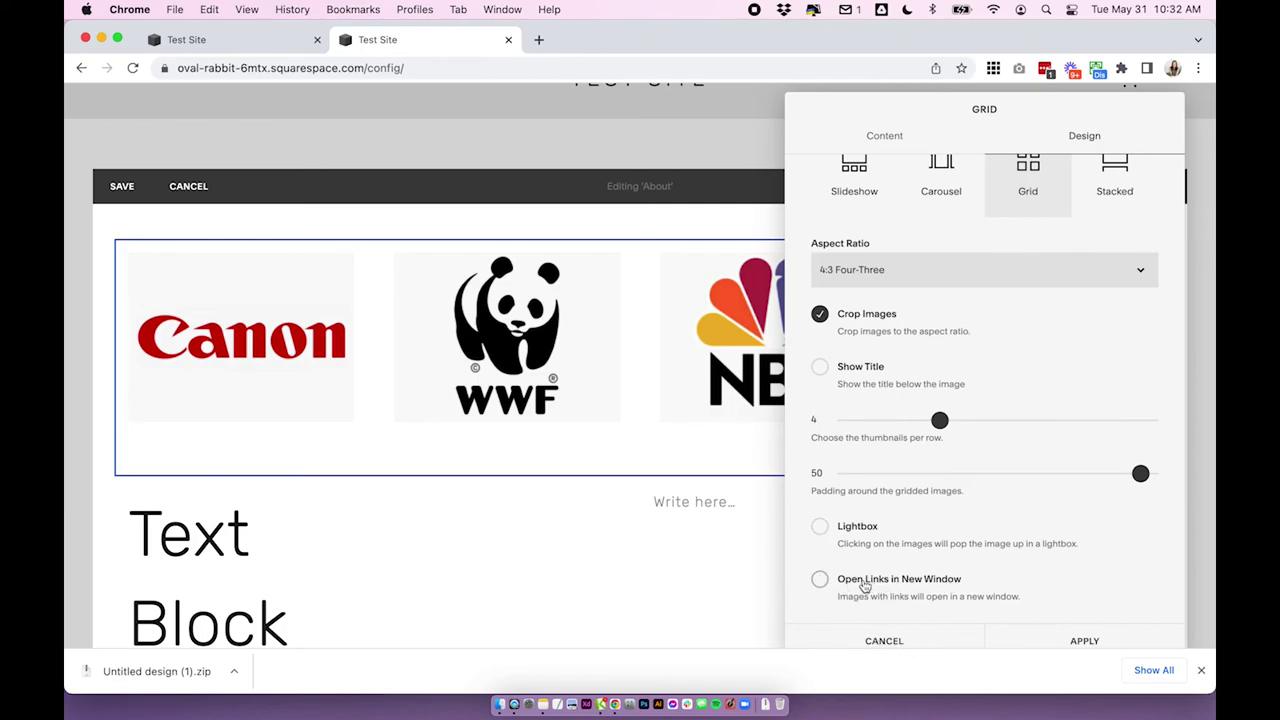
# - Check the Clickthrough URL setting of the Canon logo, and apply the gallery block's settings
pyautogui.click(895, 138)
pyautogui.moveTo(853, 218)
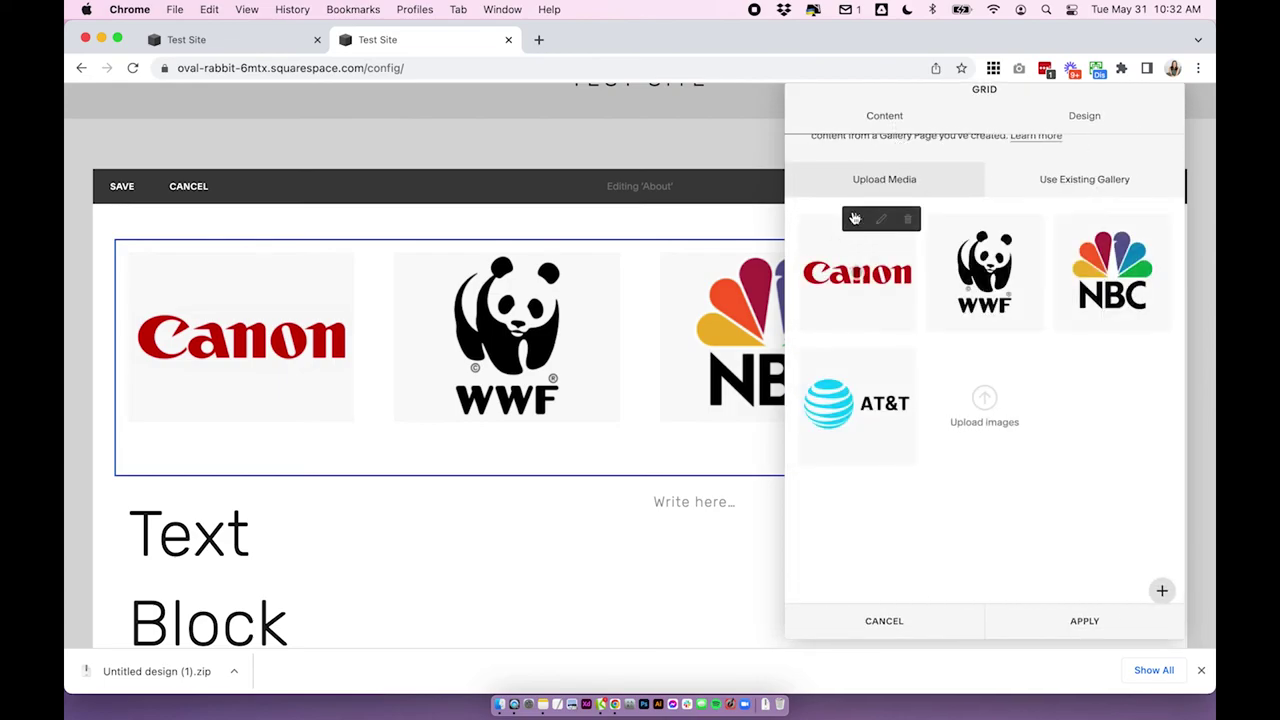
pyautogui.click(855, 221)
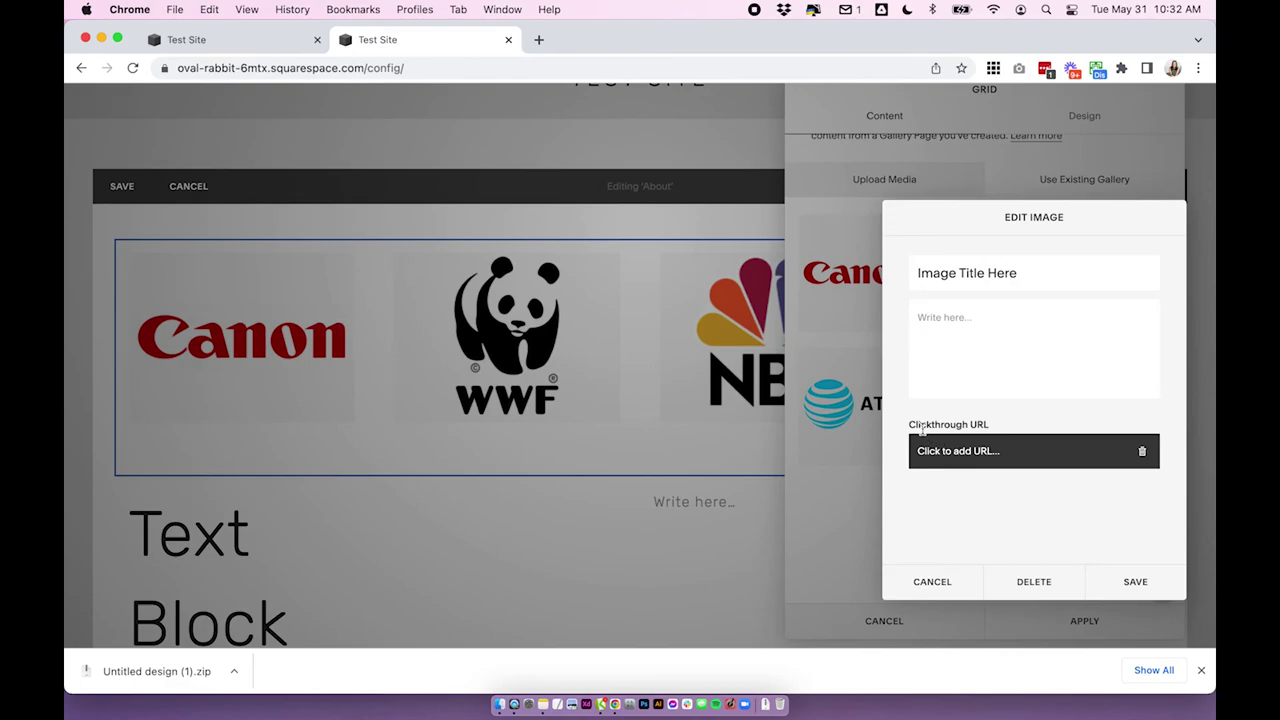
pyautogui.moveTo(907, 424); pyautogui.dragTo(1010, 425)
pyautogui.click(923, 509)
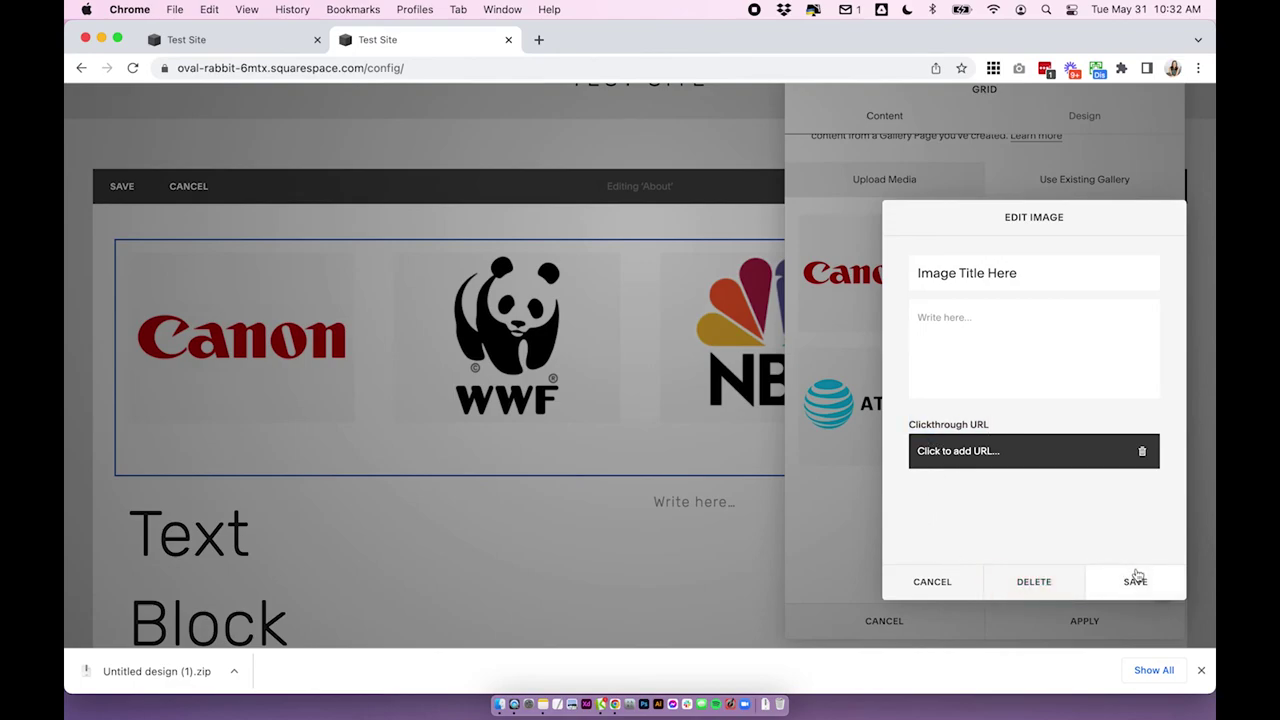
pyautogui.click(846, 500)
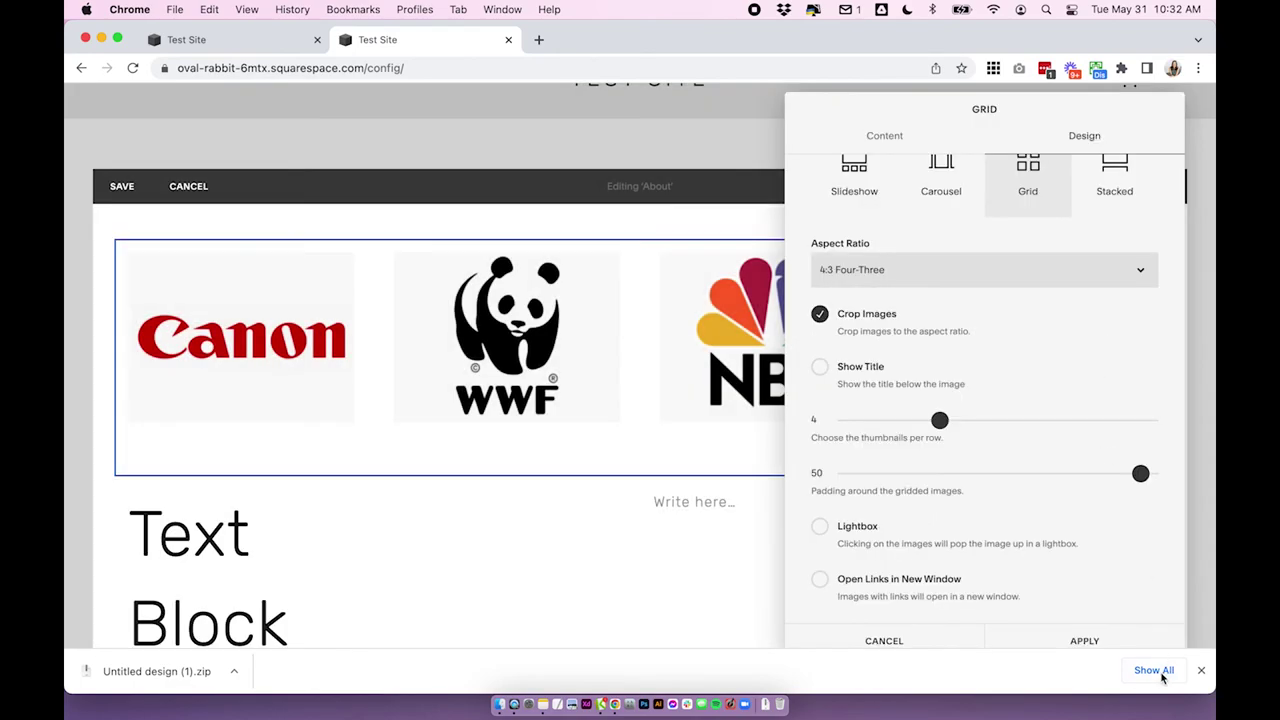
pyautogui.click(1075, 643)
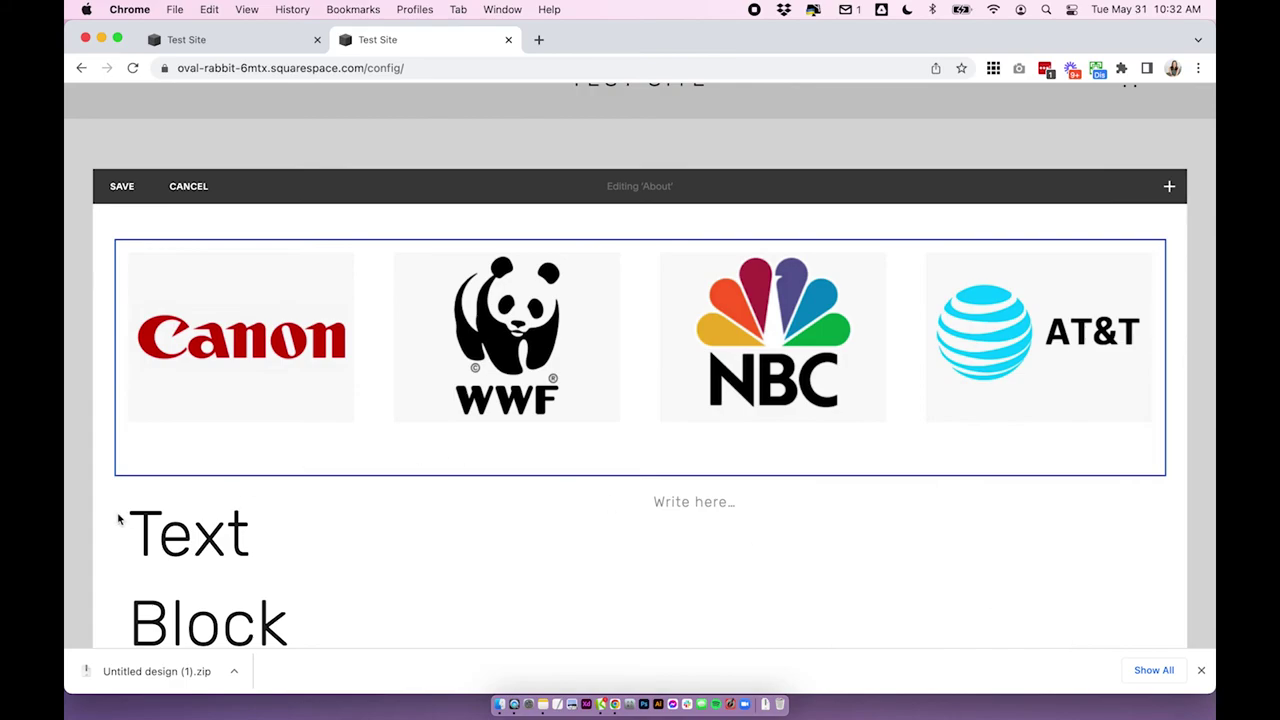
# - Remove the empty text placeholder and the "Text Block" text from below the logo gallery
pyautogui.click(706, 486)
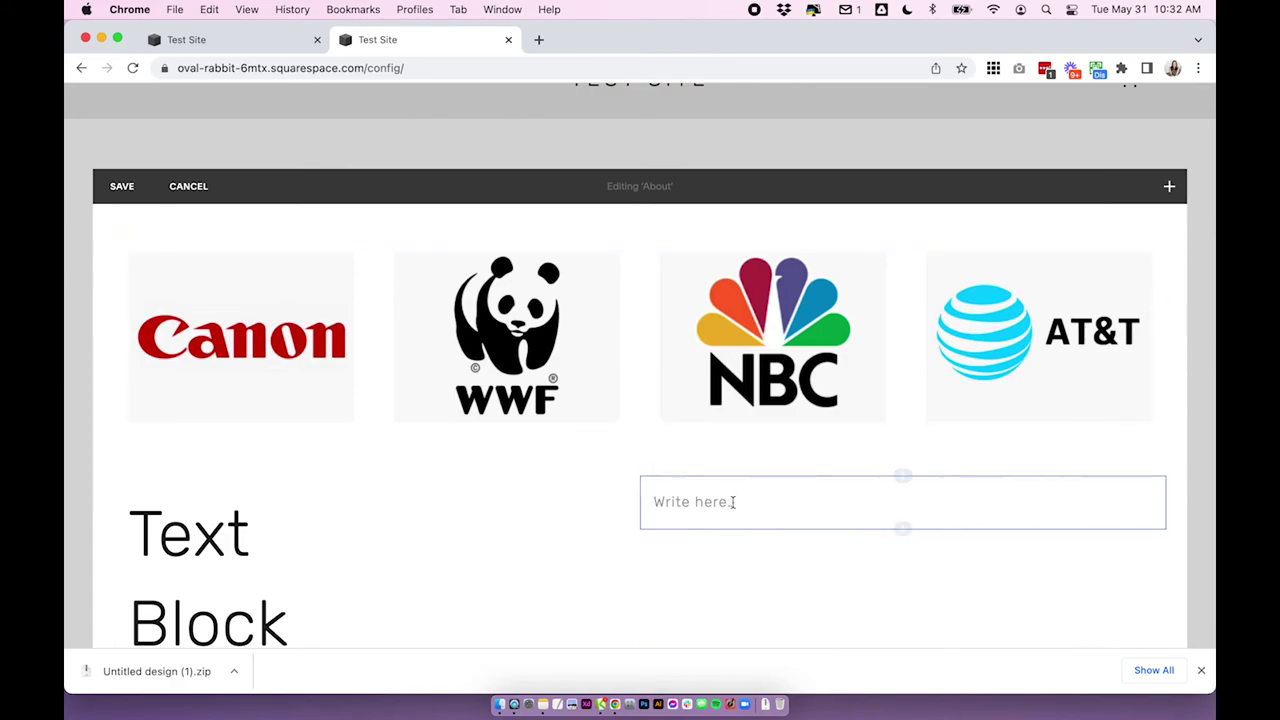
pyautogui.moveTo(731, 480); pyautogui.dragTo(640, 590)
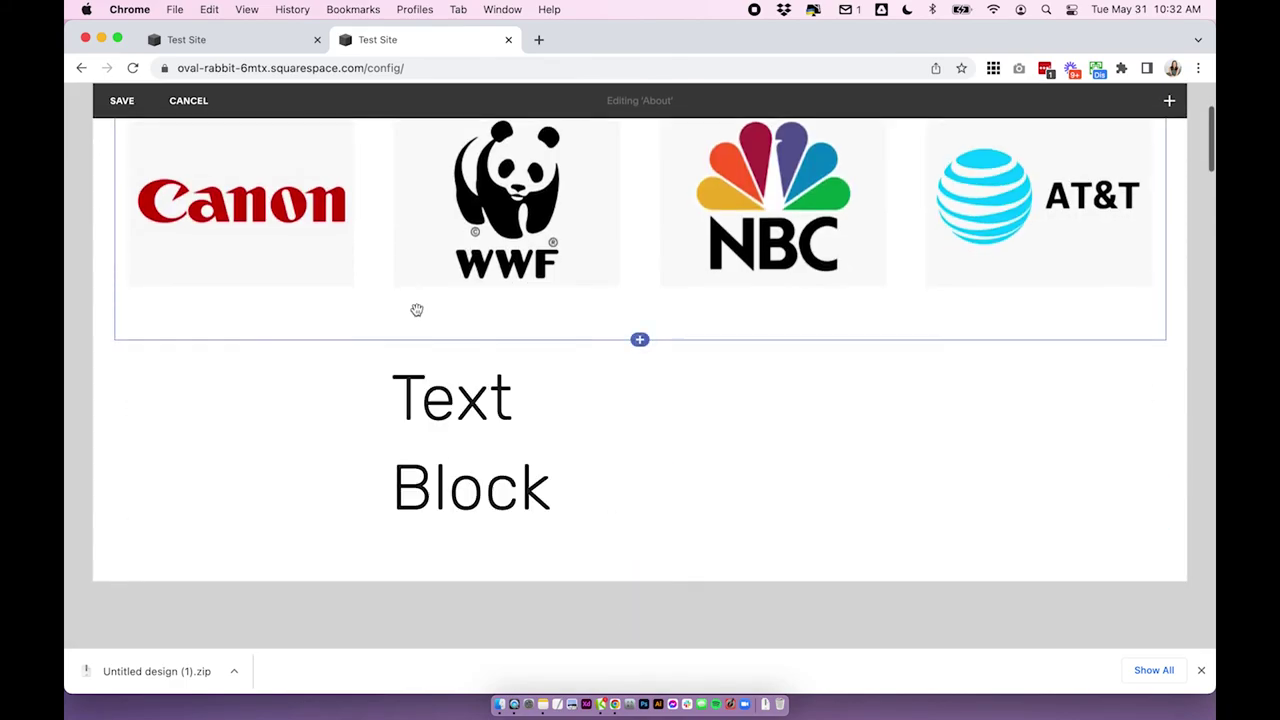
pyautogui.moveTo(440, 350); pyautogui.dragTo(640, 586)
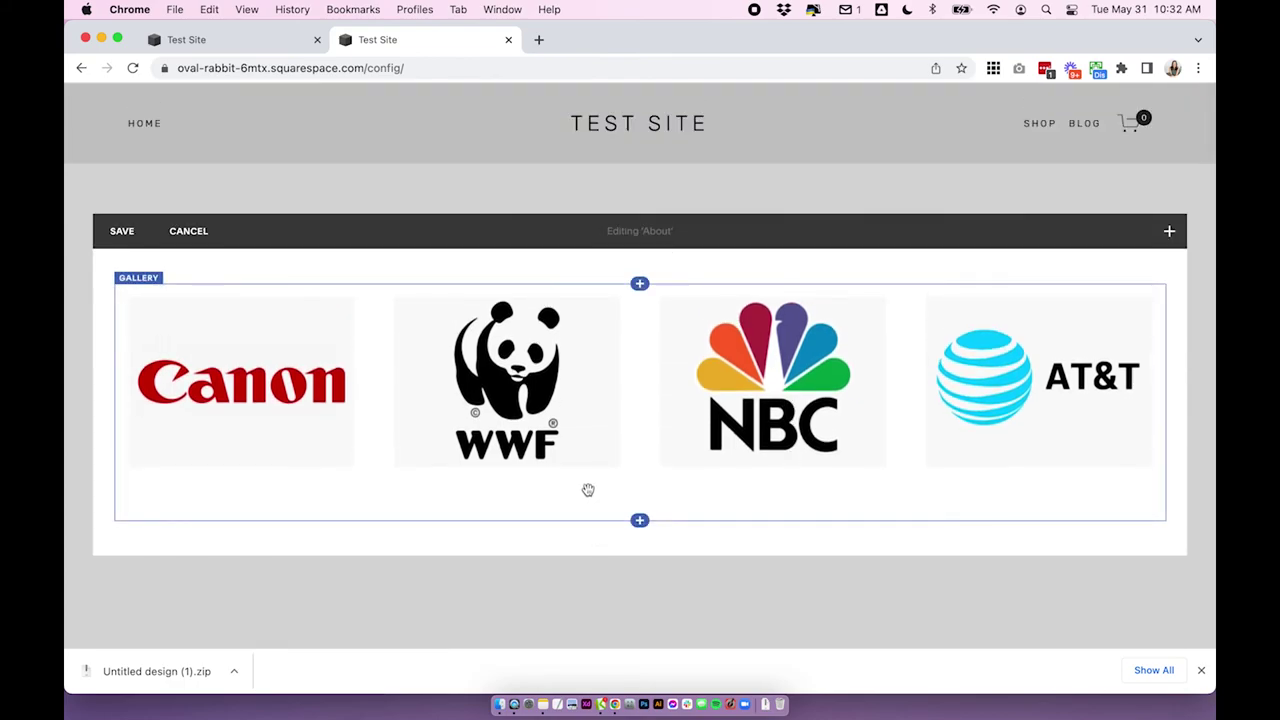
# - Add a new Text block directly above the logo gallery in the About section
pyautogui.click(600, 460)
pyautogui.click(640, 286)
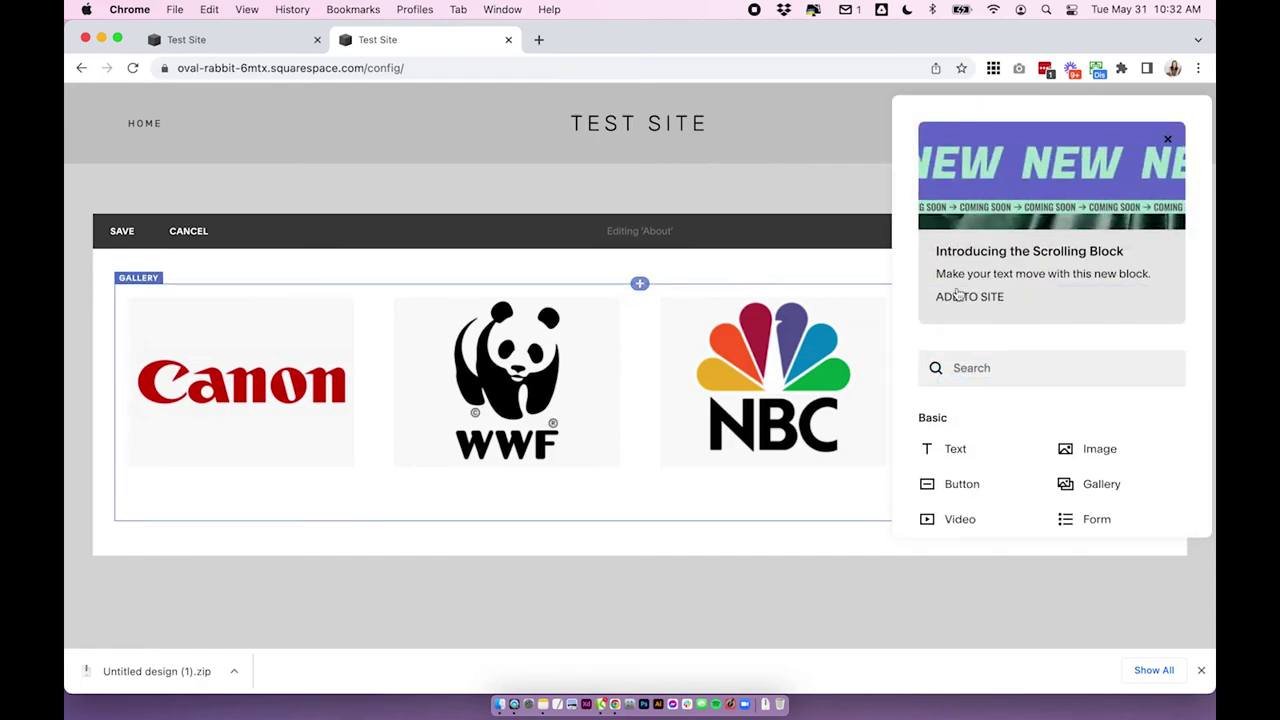
pyautogui.click(955, 449)
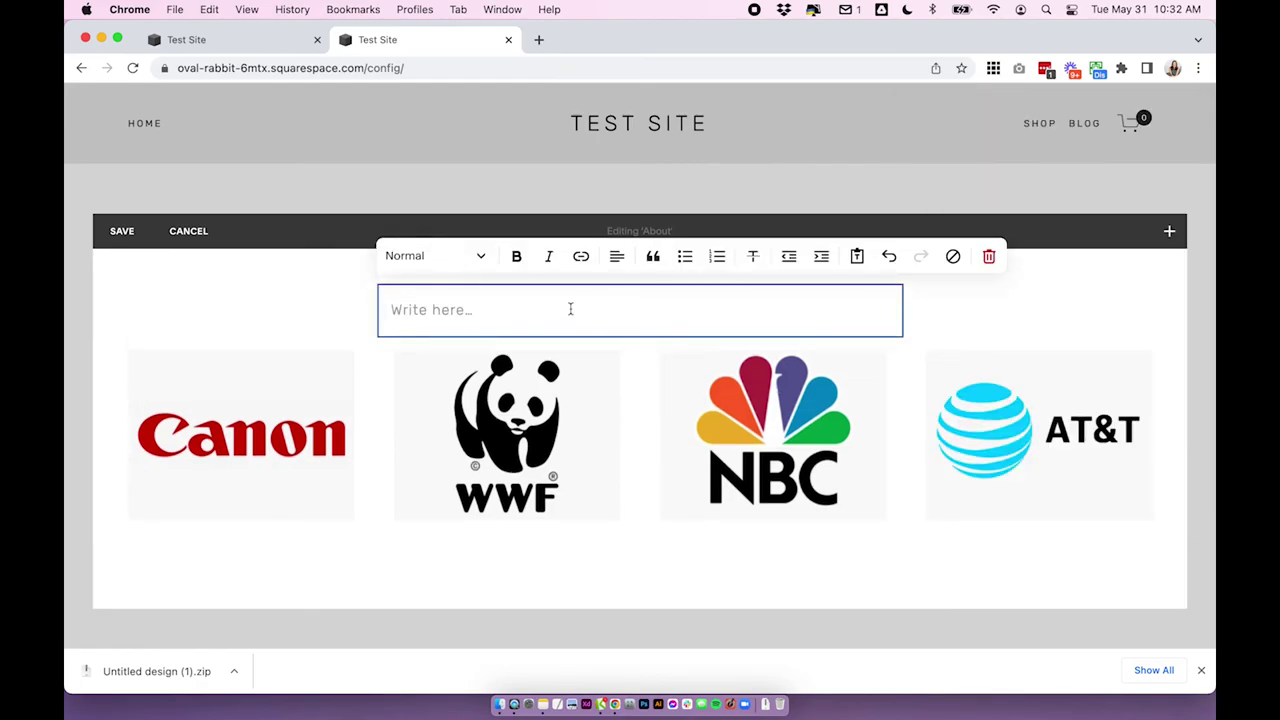
# - Write "As Featured In" in the new text block, format it as a centered Heading 3, and save the About section
pyautogui.write('As Featured In')
pyautogui.click(437, 262)
pyautogui.click(440, 366)
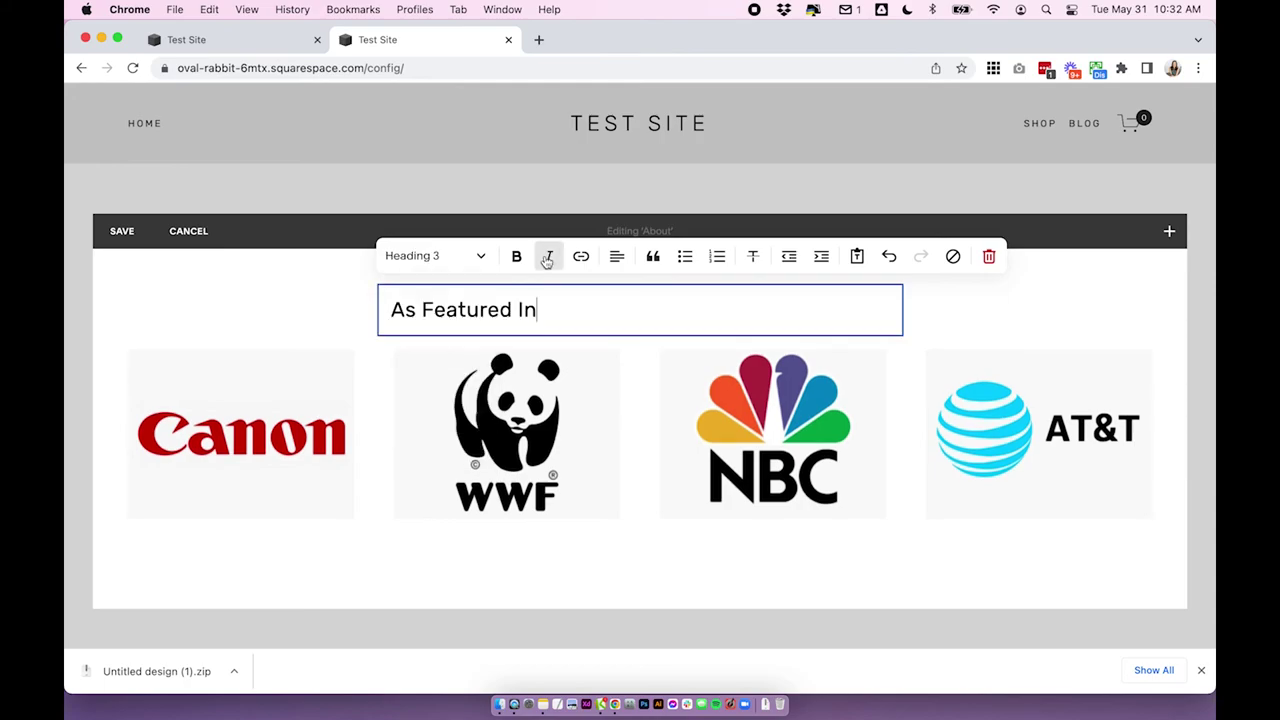
pyautogui.click(617, 256)
pyautogui.click(617, 295)
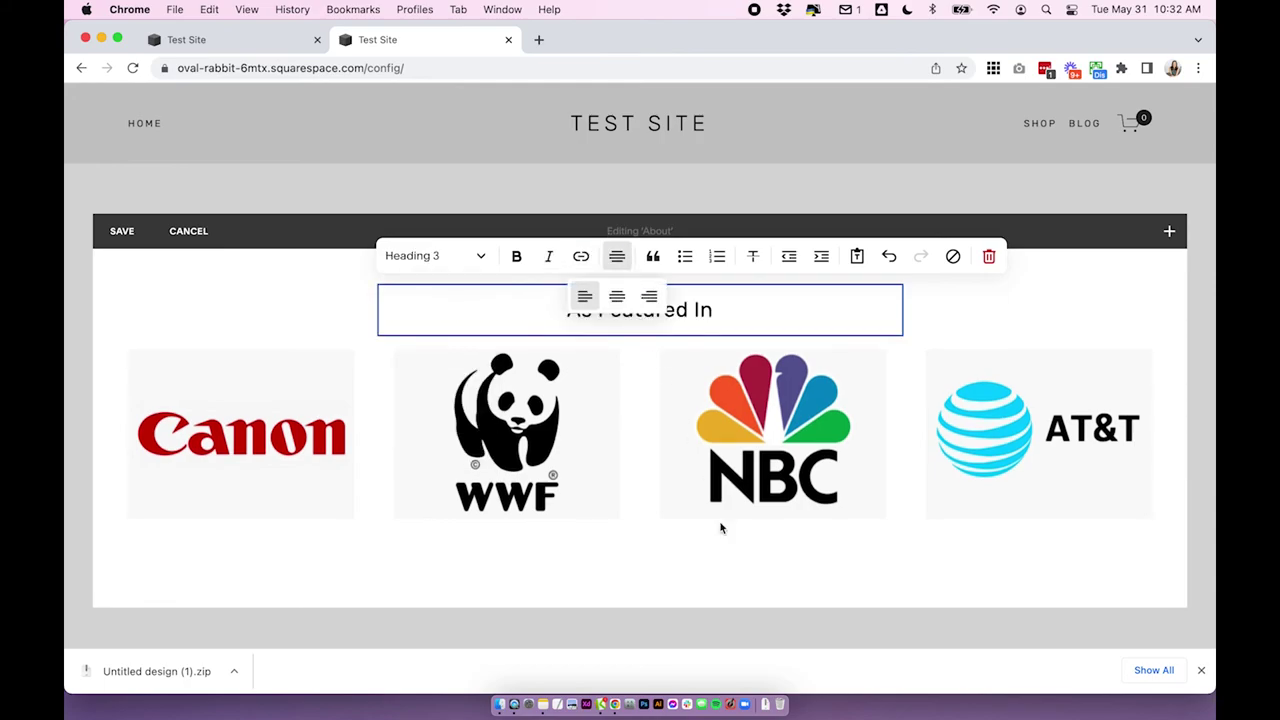
pyautogui.click(733, 612)
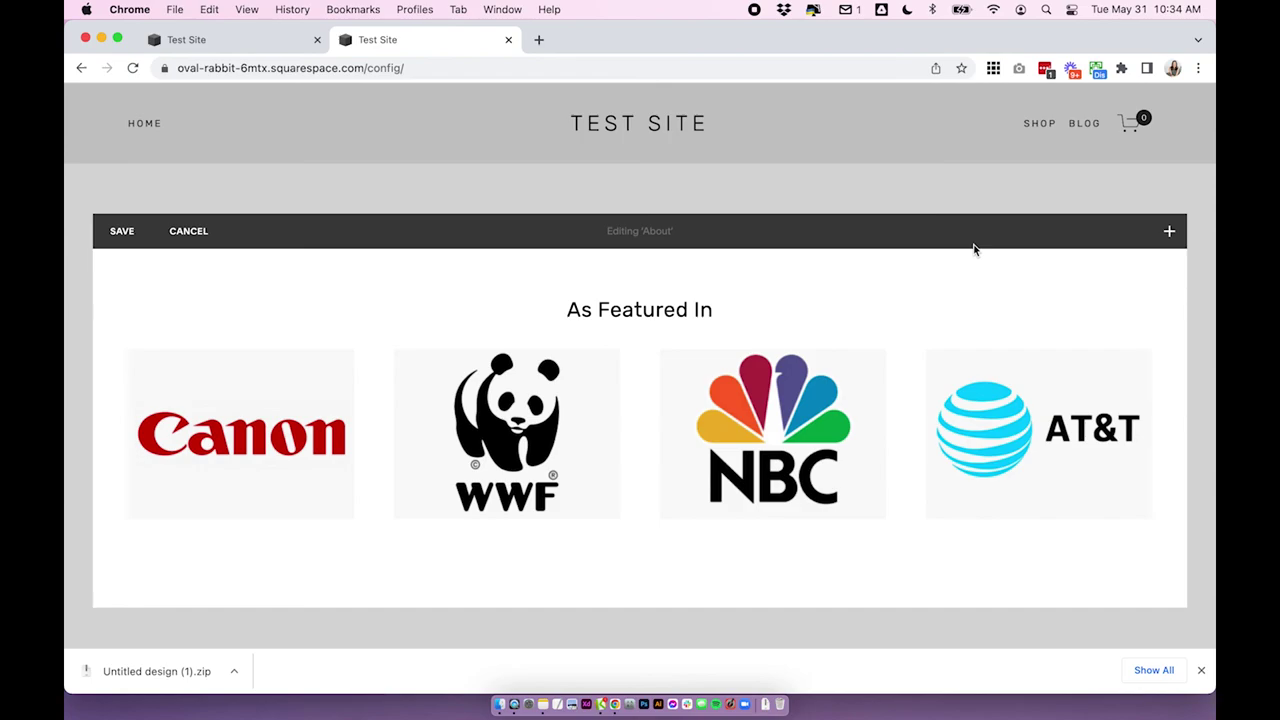
pyautogui.click(114, 233)
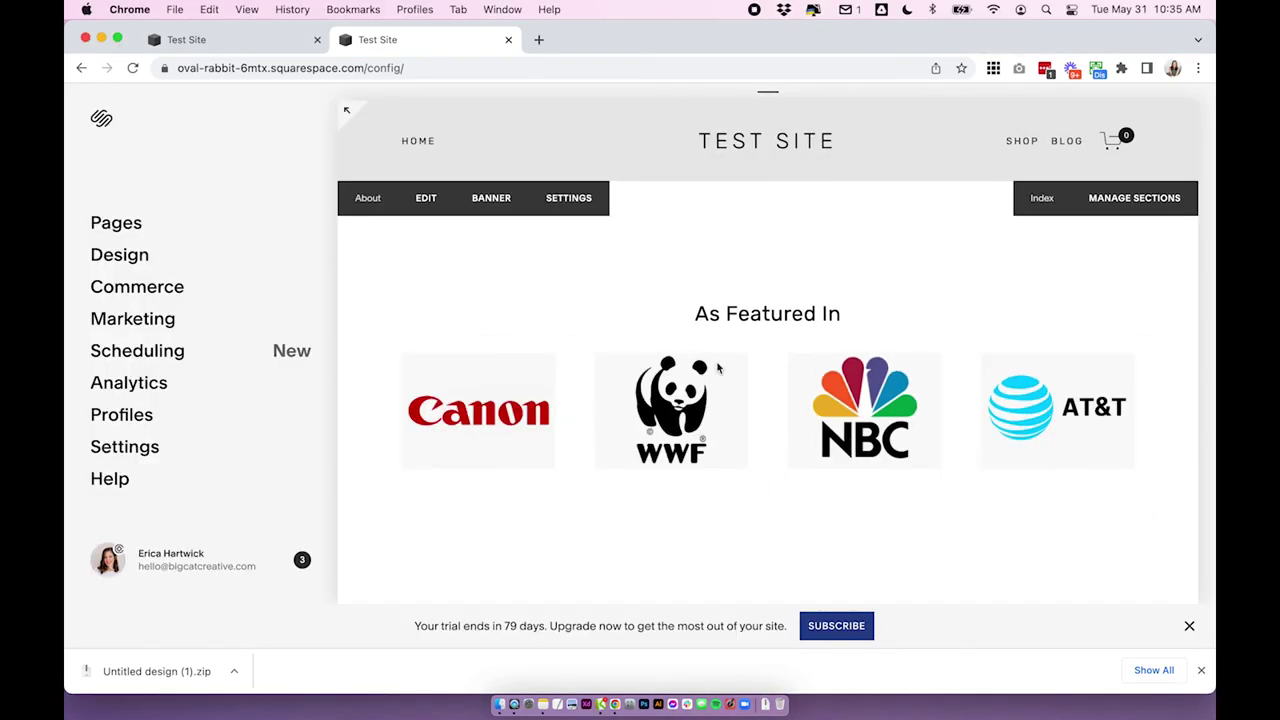
# - Preview the logo gallery in the mobile view, and return the preview to the desktop view
pyautogui.moveTo(766, 99)
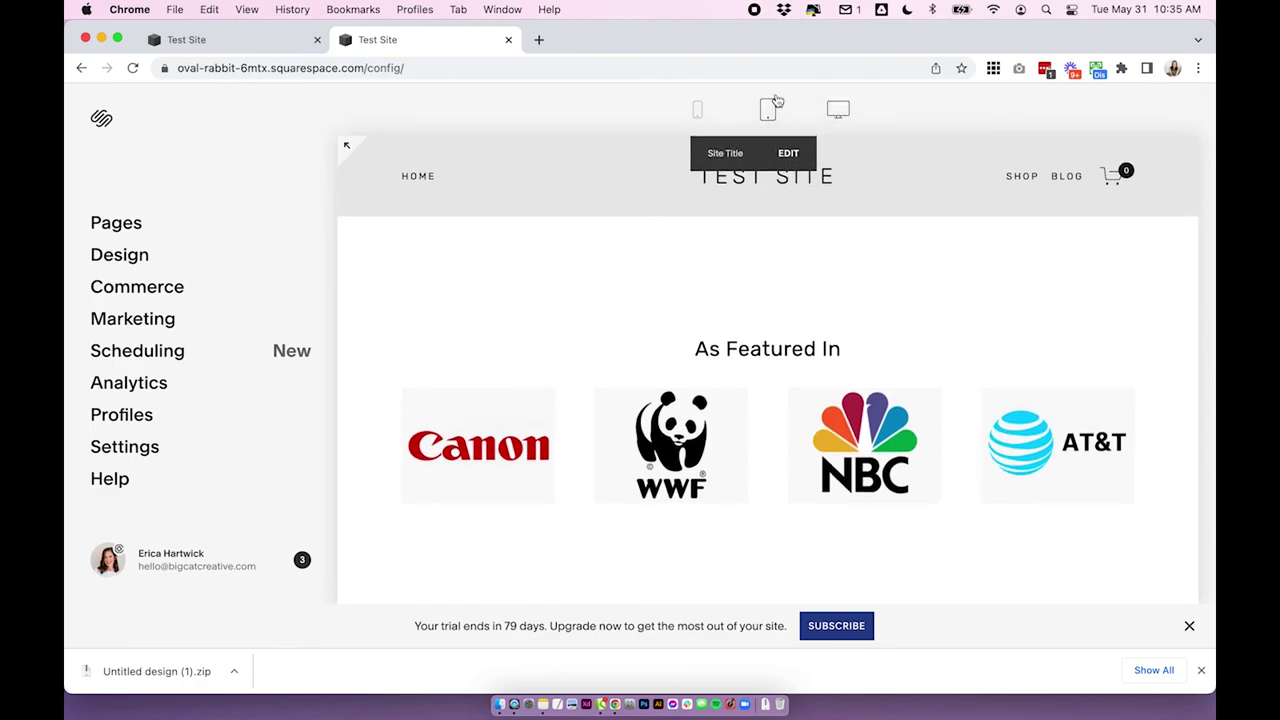
pyautogui.click(697, 110)
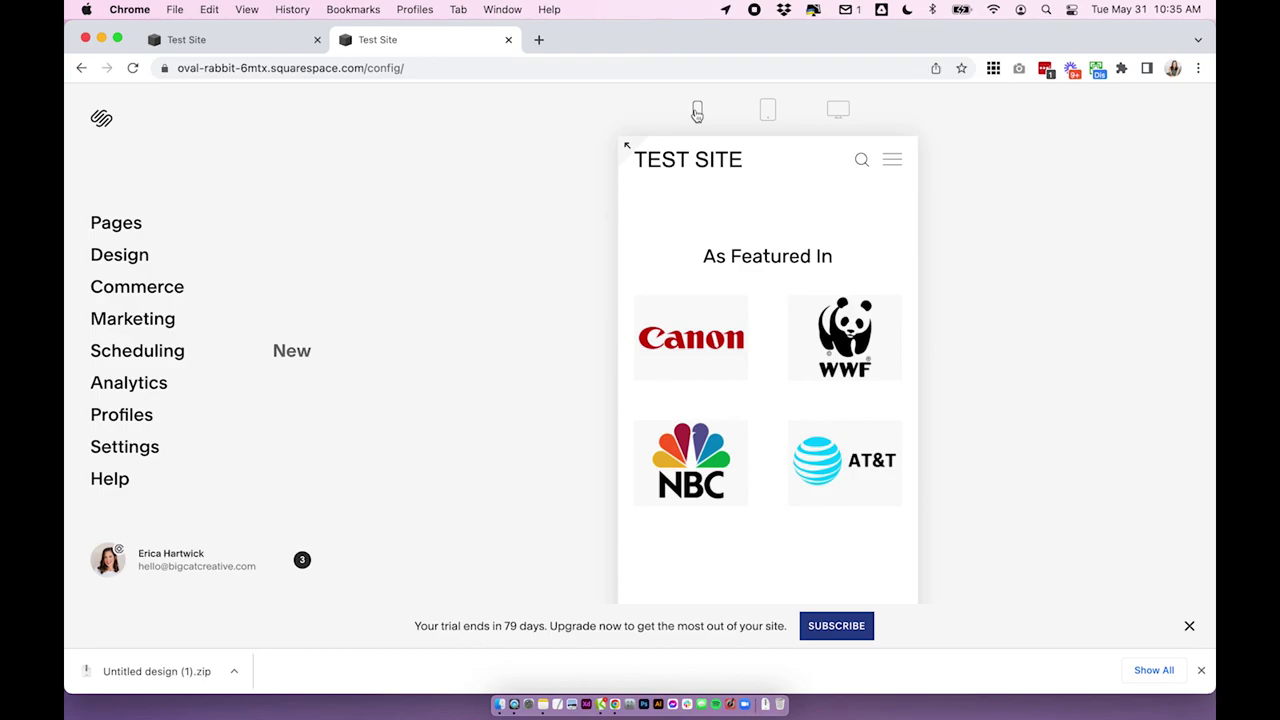
pyautogui.moveTo(709, 543)
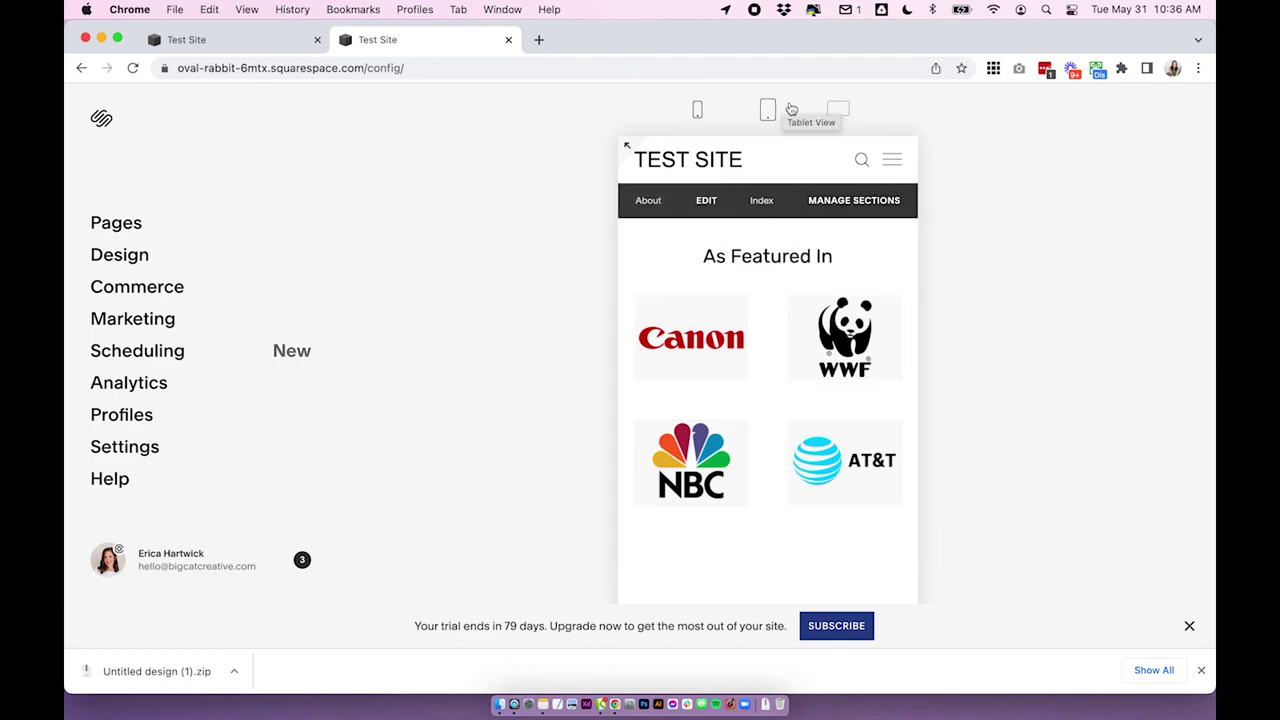
pyautogui.click(838, 110)
# - Switch to the first test site and view its "As featured in:" logo section in desktop view and full-window preview
pyautogui.click(301, 45)
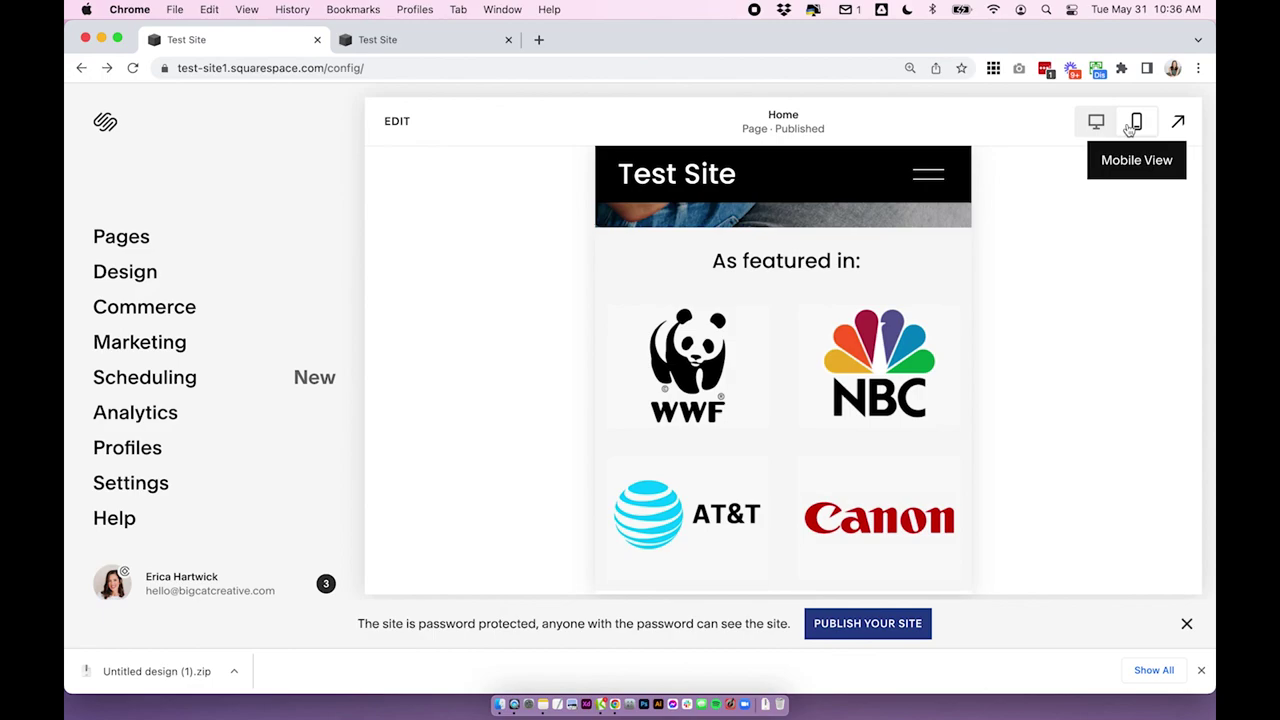
pyautogui.click(1097, 126)
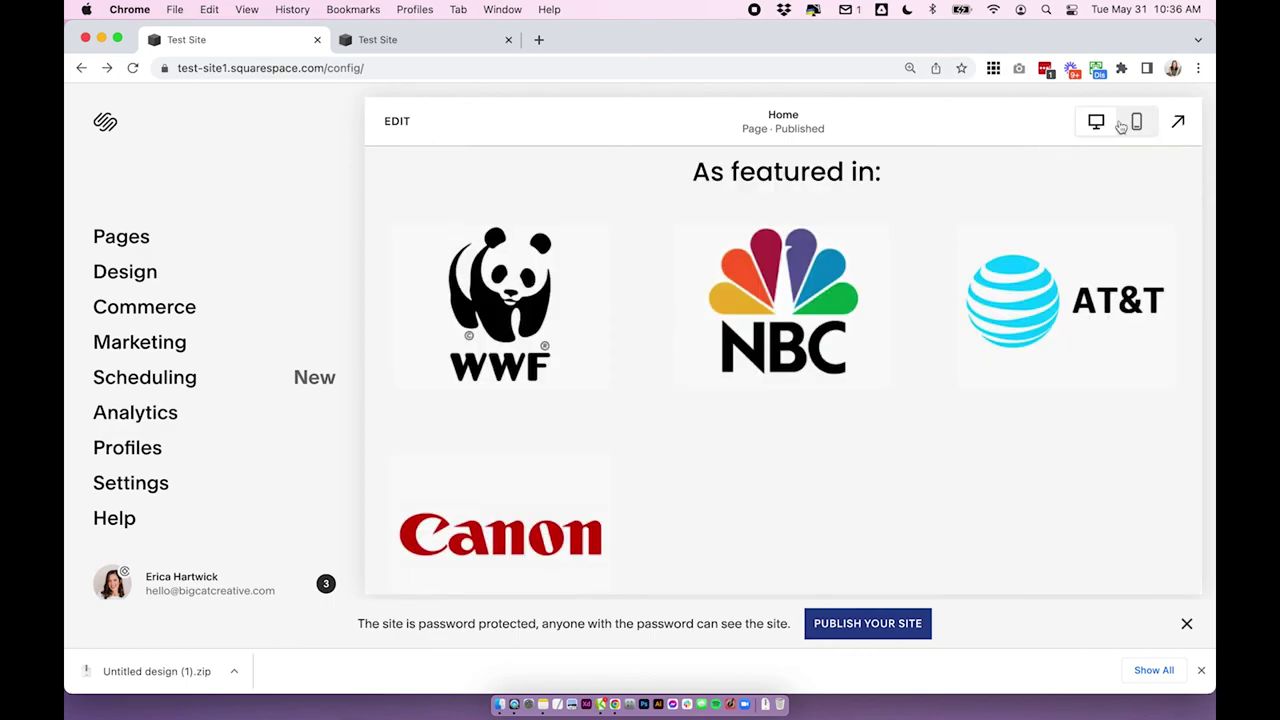
pyautogui.click(1192, 120)
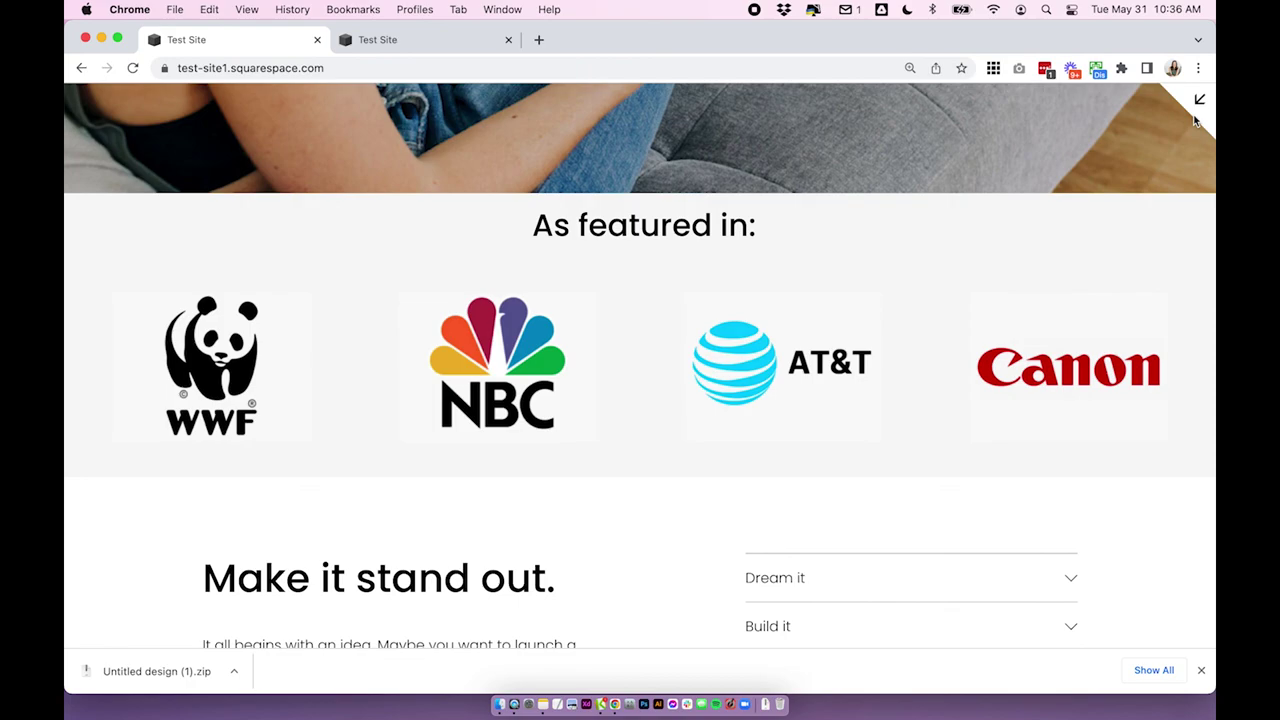